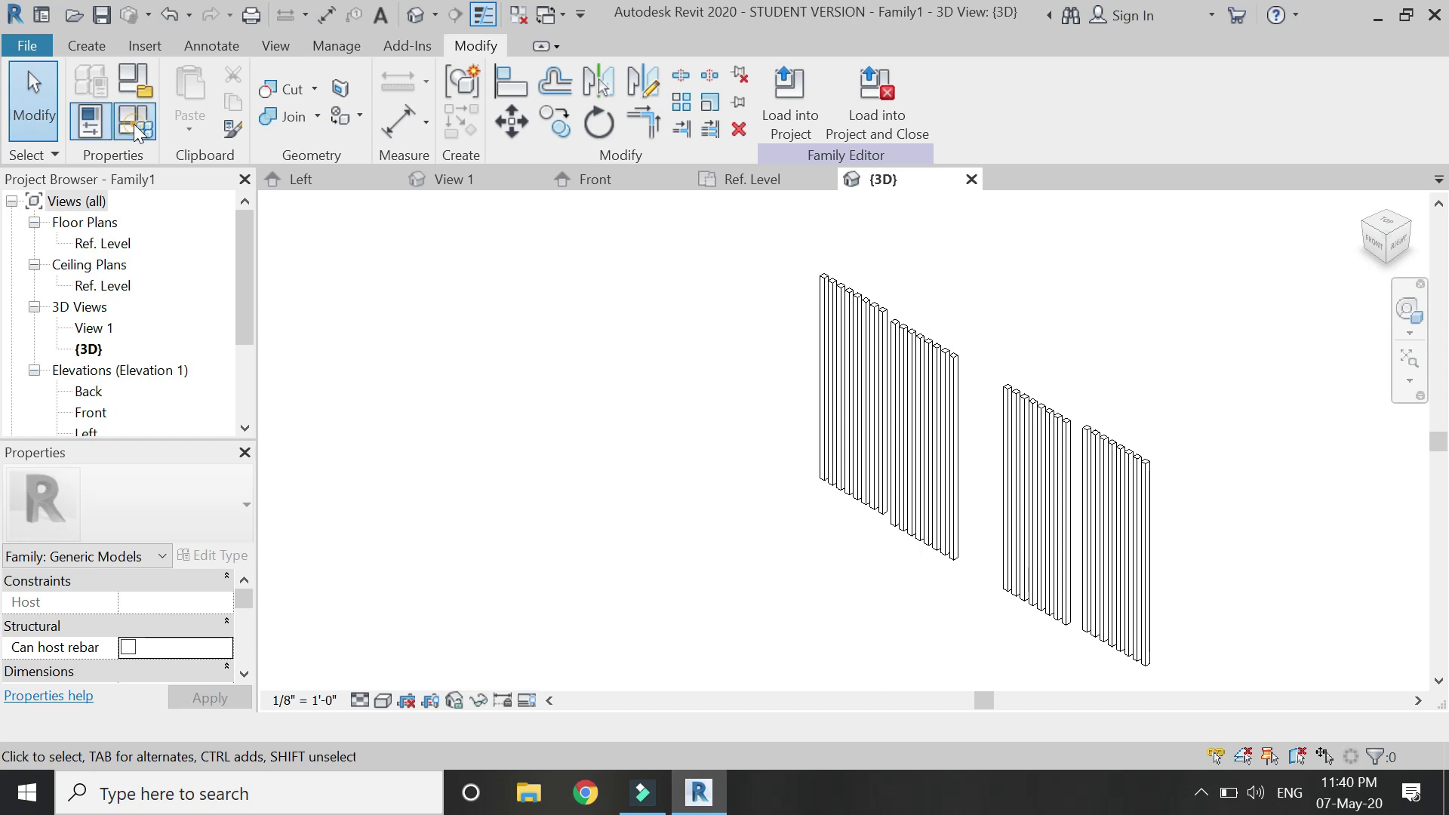
In Family Types, set height of wall to 8' and flex back wall movement to 0' 0".
left_click(138, 134)
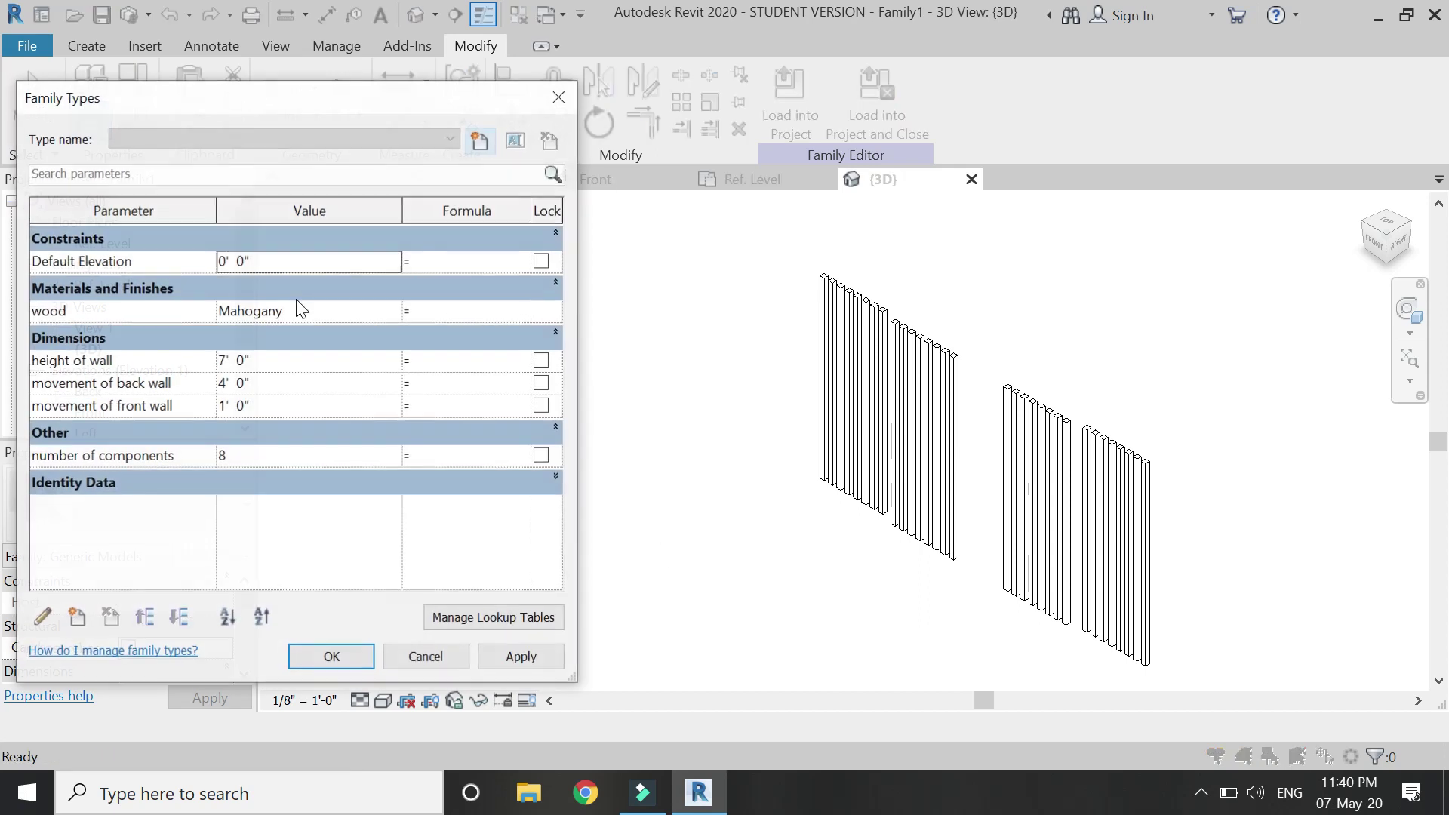
left_click(307, 360)
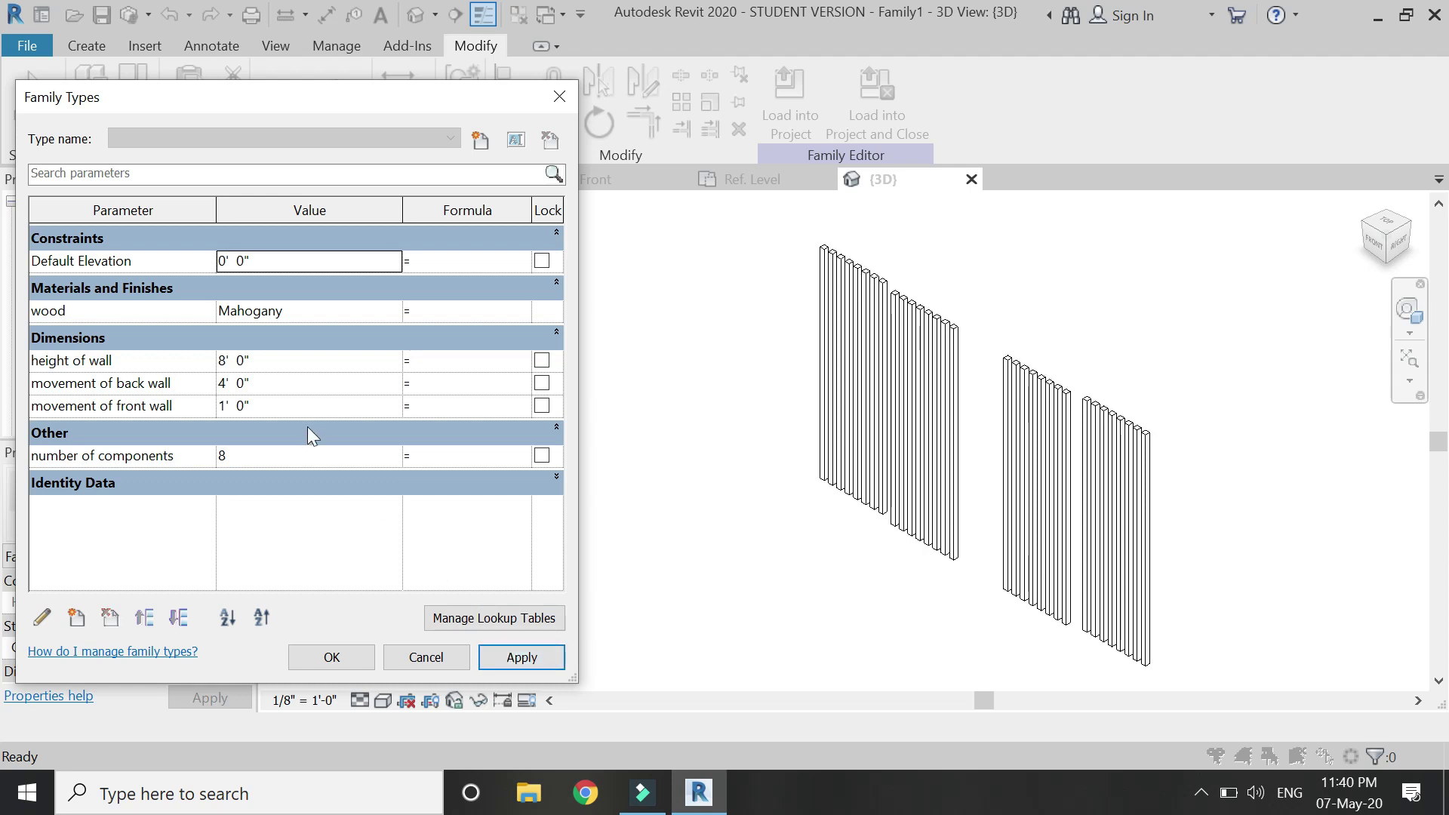
left_click(296, 384)
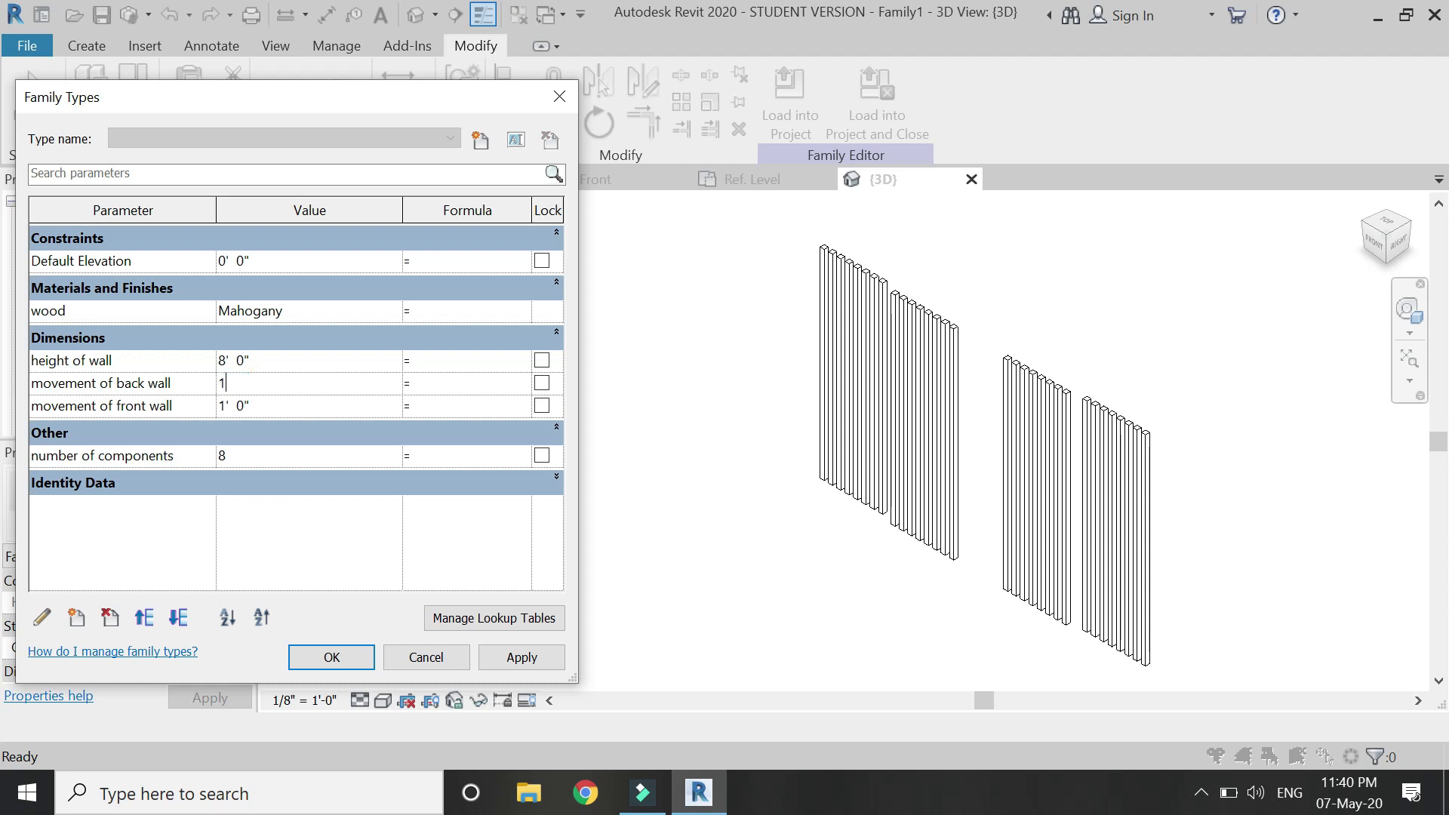
left_click(521, 656)
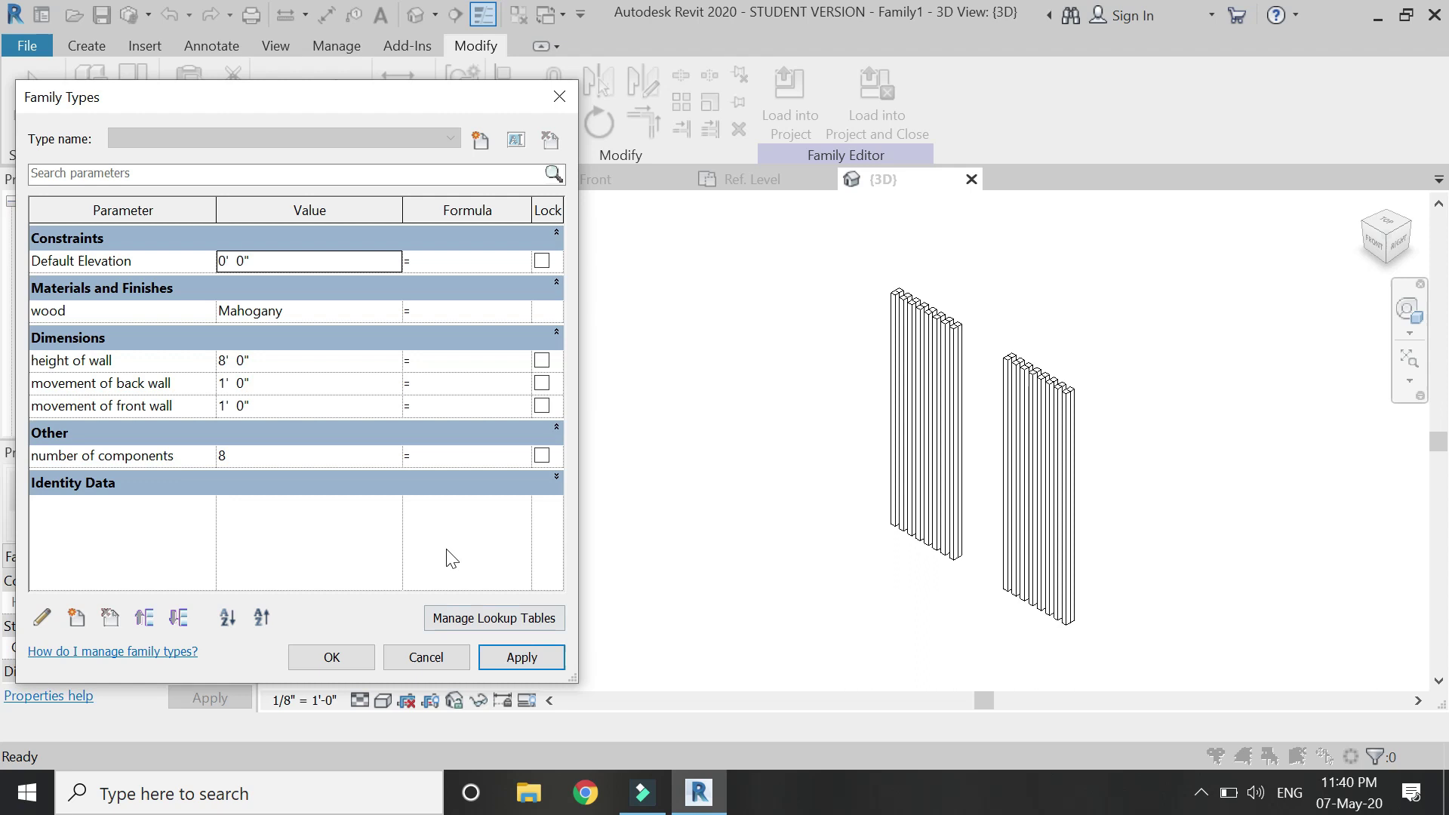
left_click(307, 384)
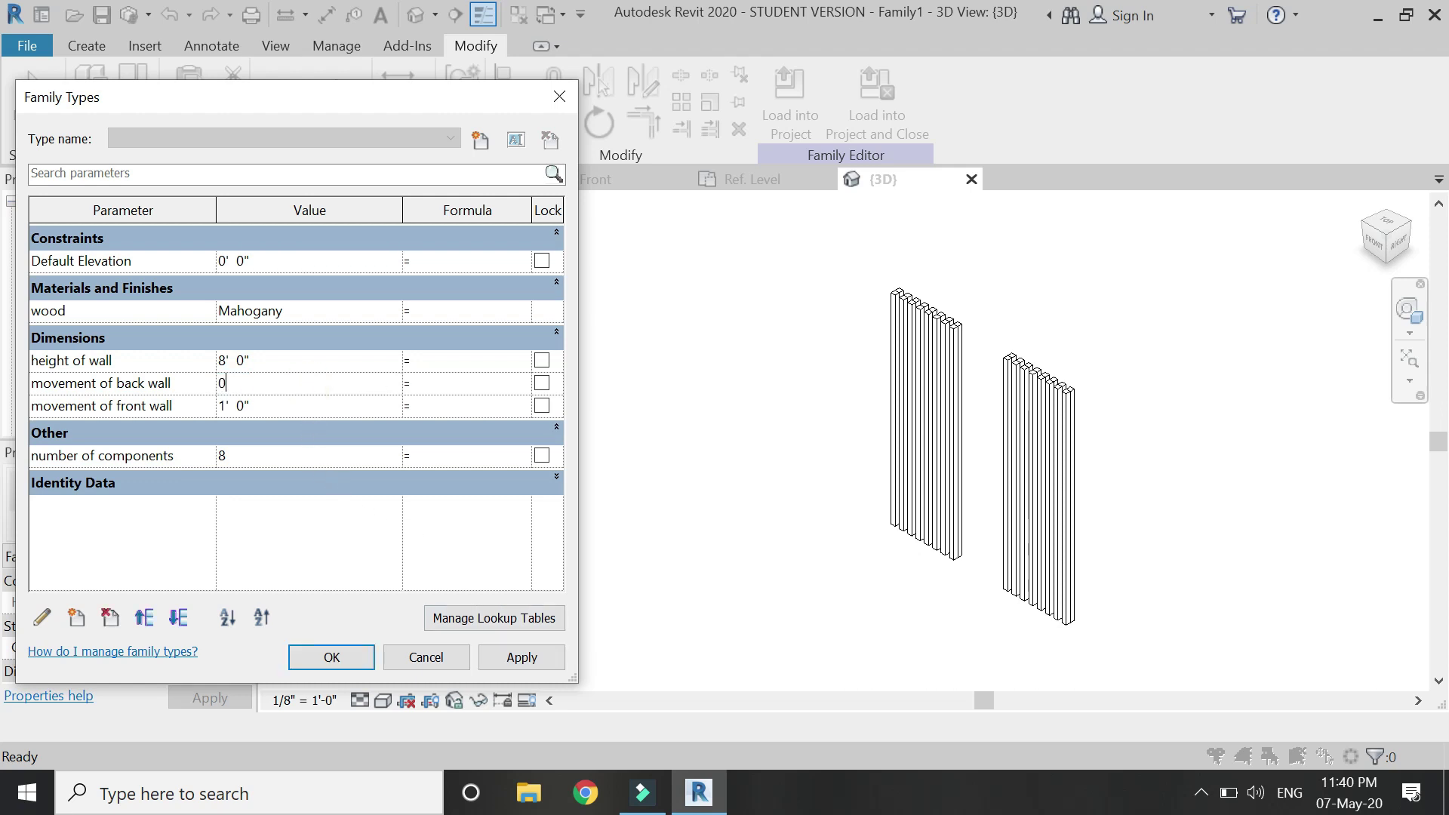
left_click(506, 648)
Flex front wall movement to 3' then 5', and set back wall movement to 0' 6".
left_click(306, 402)
type("3")
left_click(497, 654)
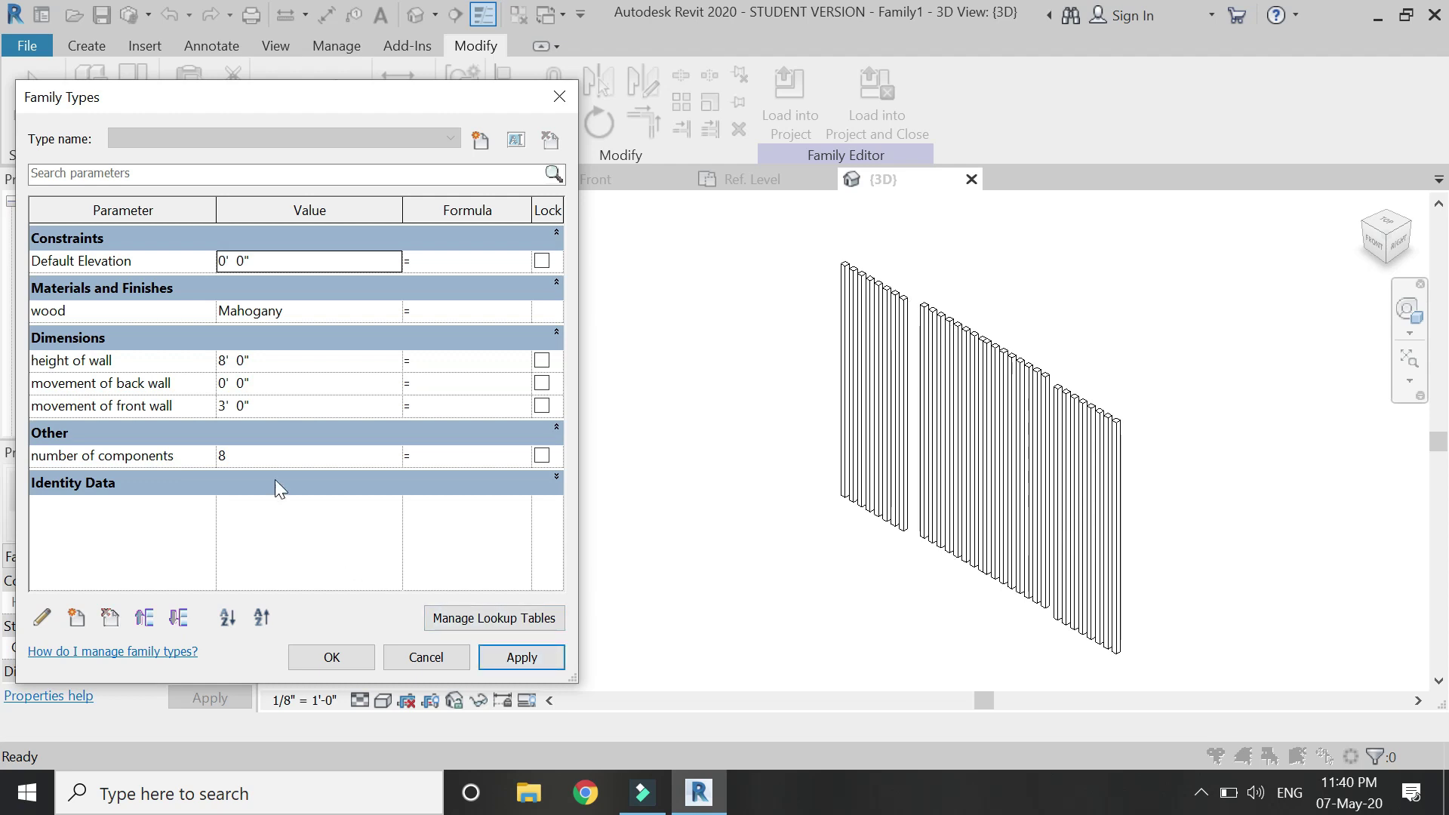
left_click(282, 410)
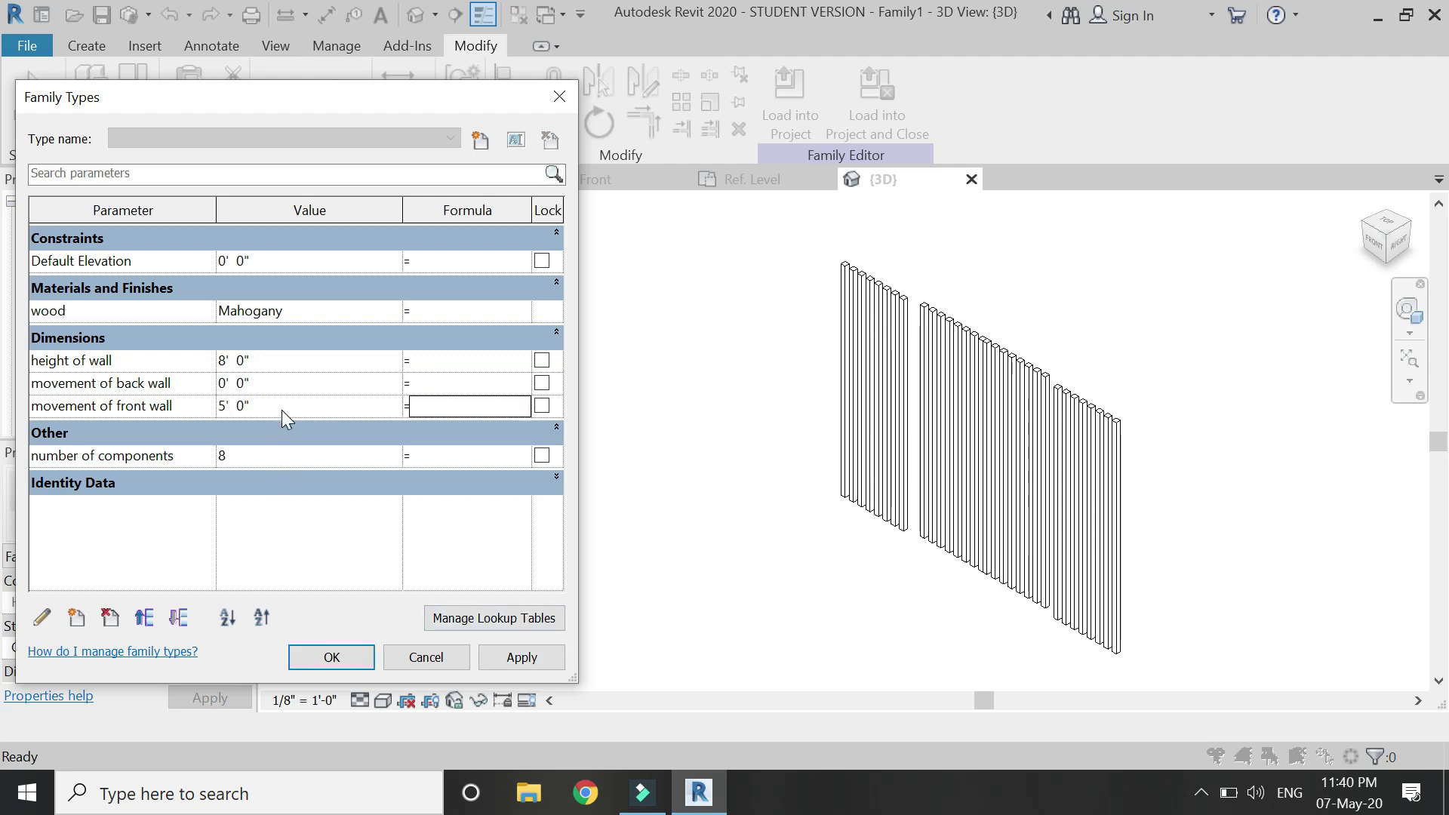
left_click(552, 655)
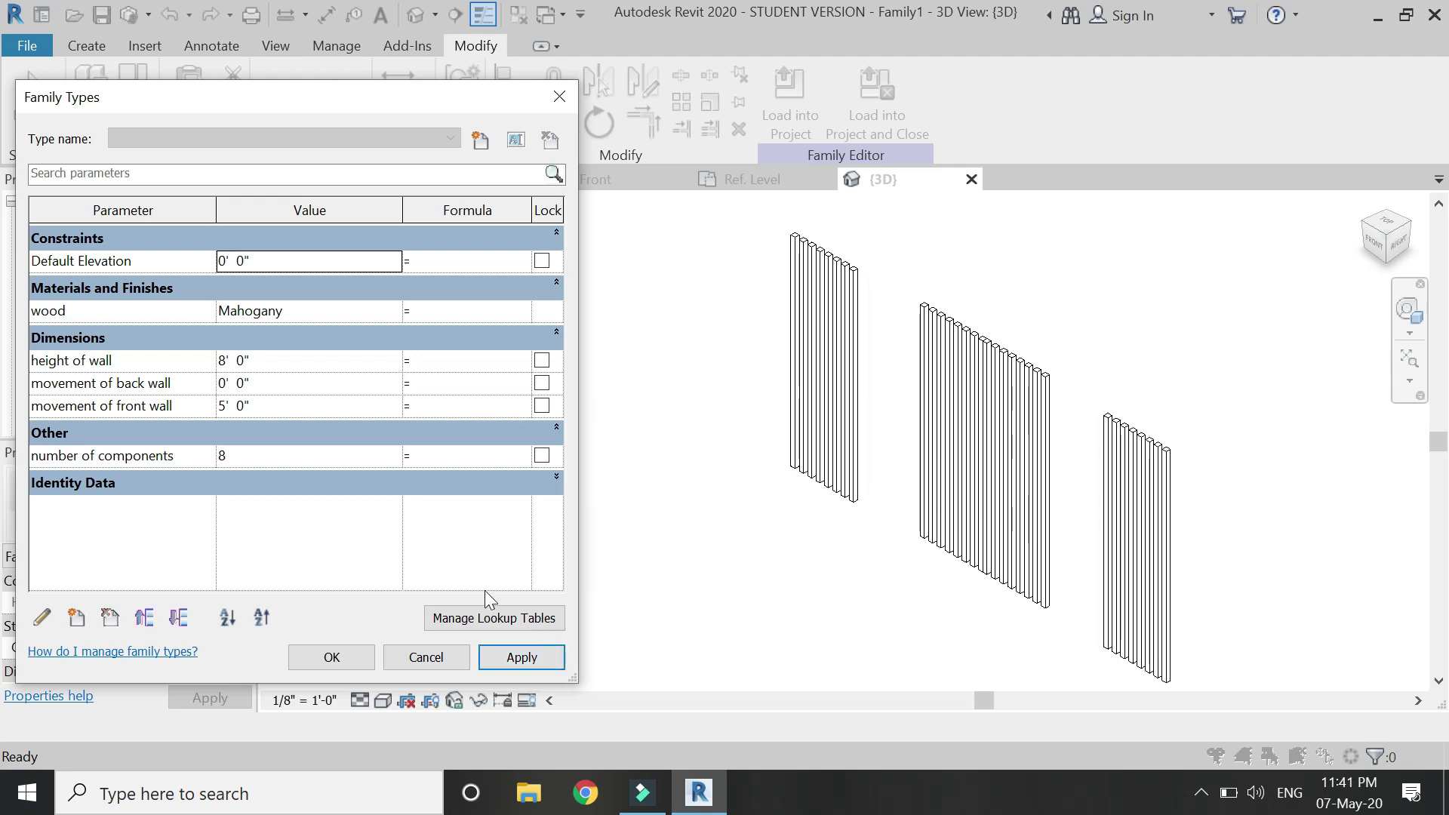
left_click(283, 380)
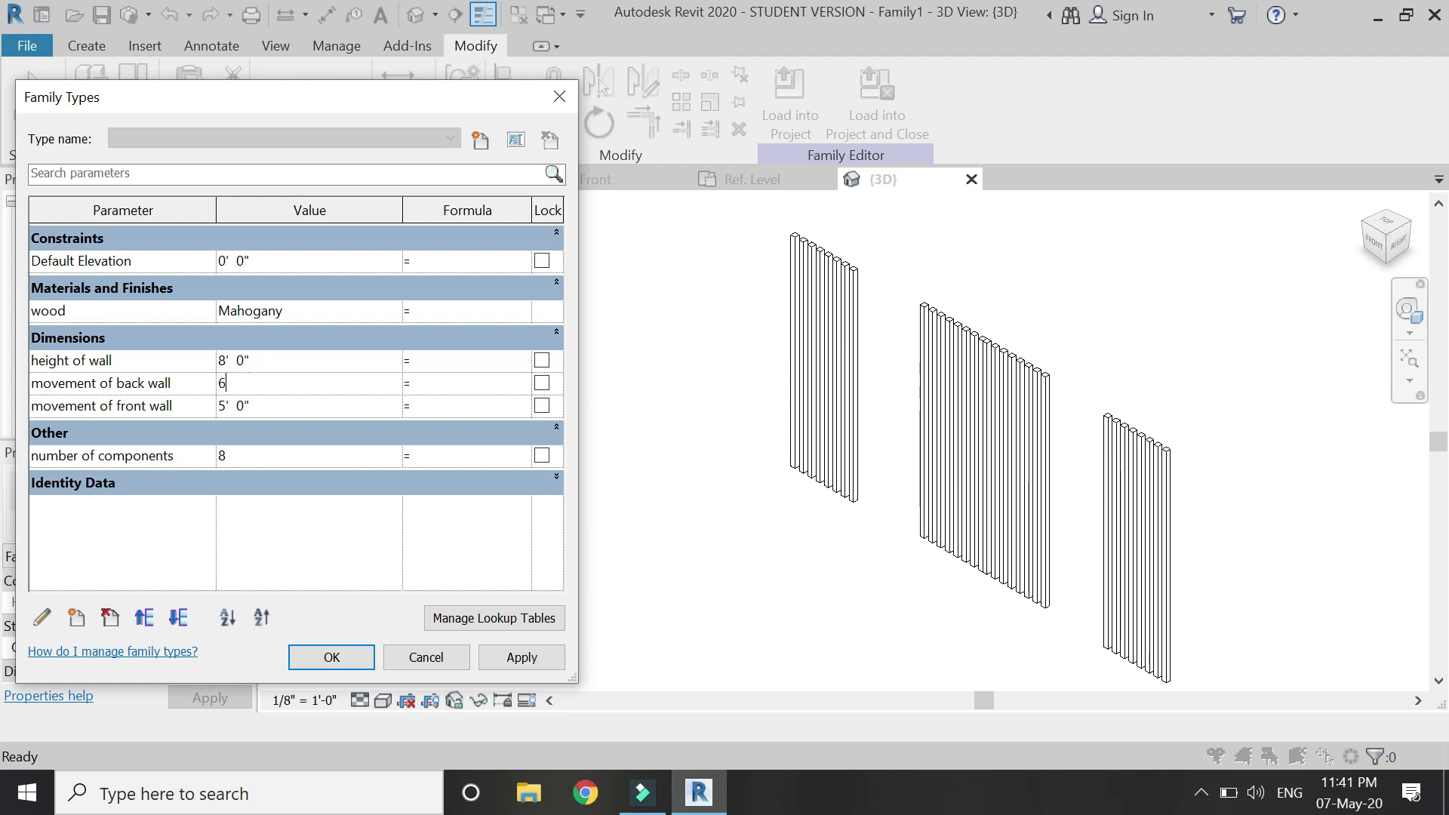
left_click(508, 654)
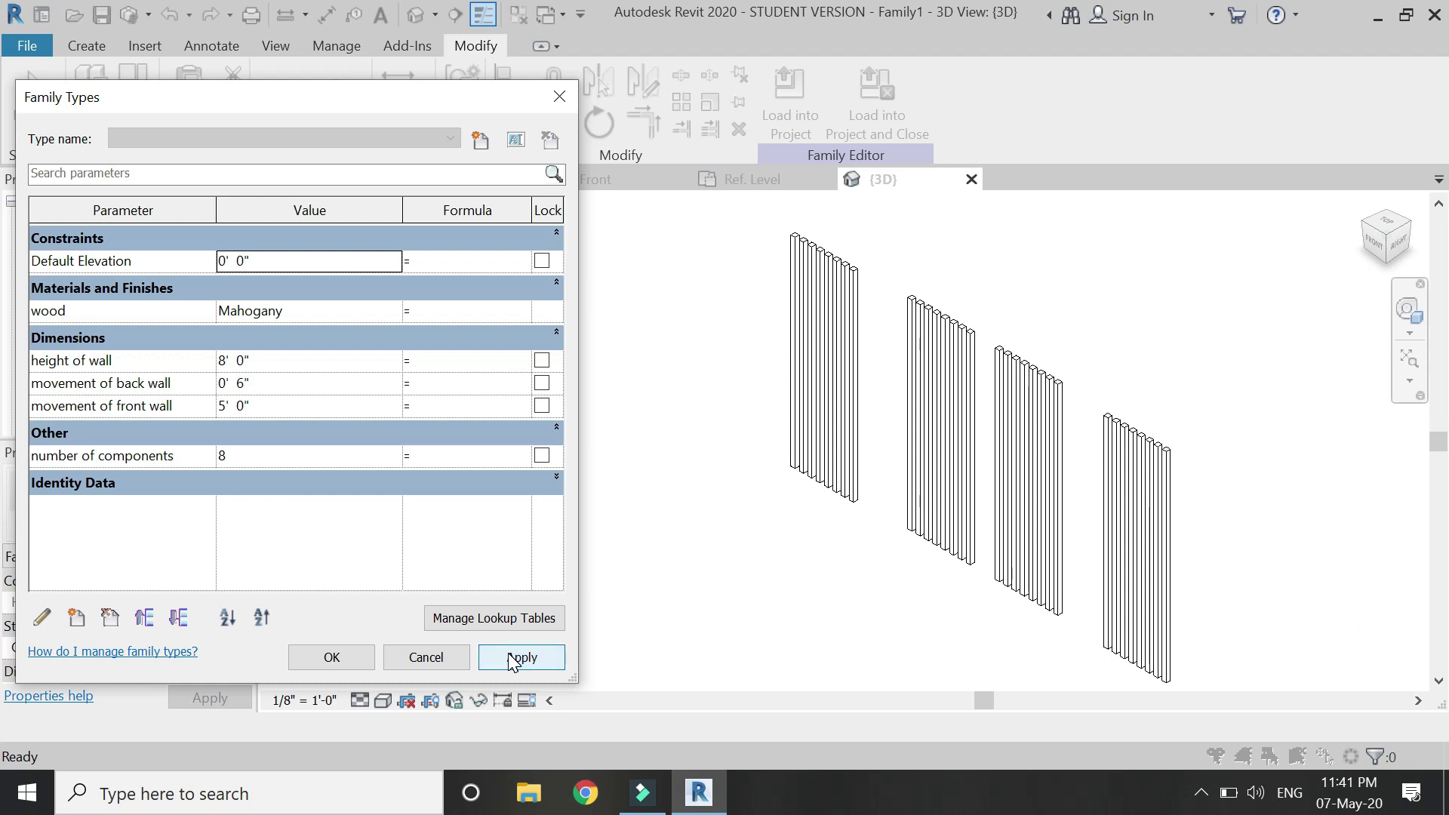
Set the number of components to 10, accept the changes and start a new family.
left_click(291, 462)
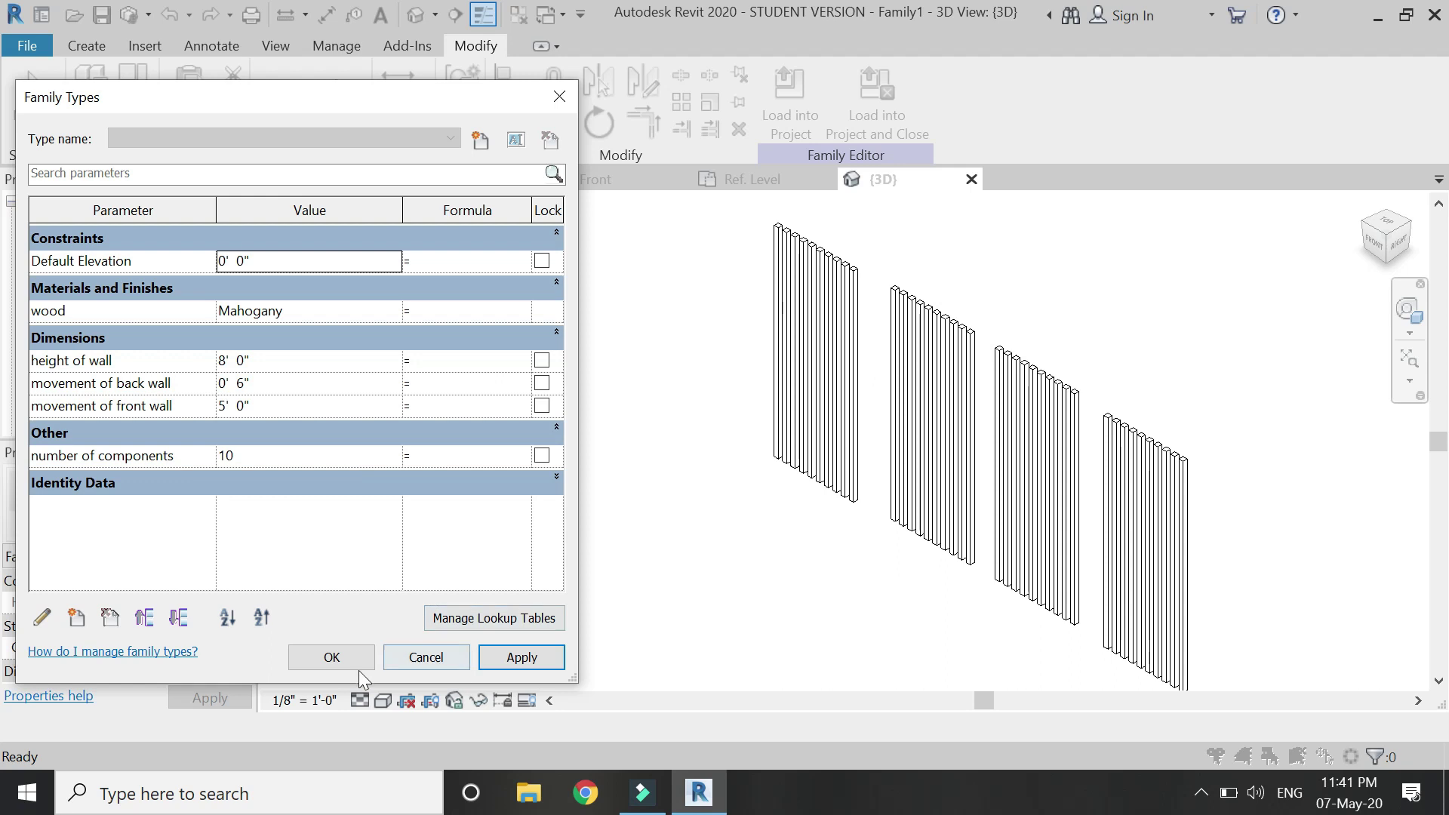
left_click(332, 658)
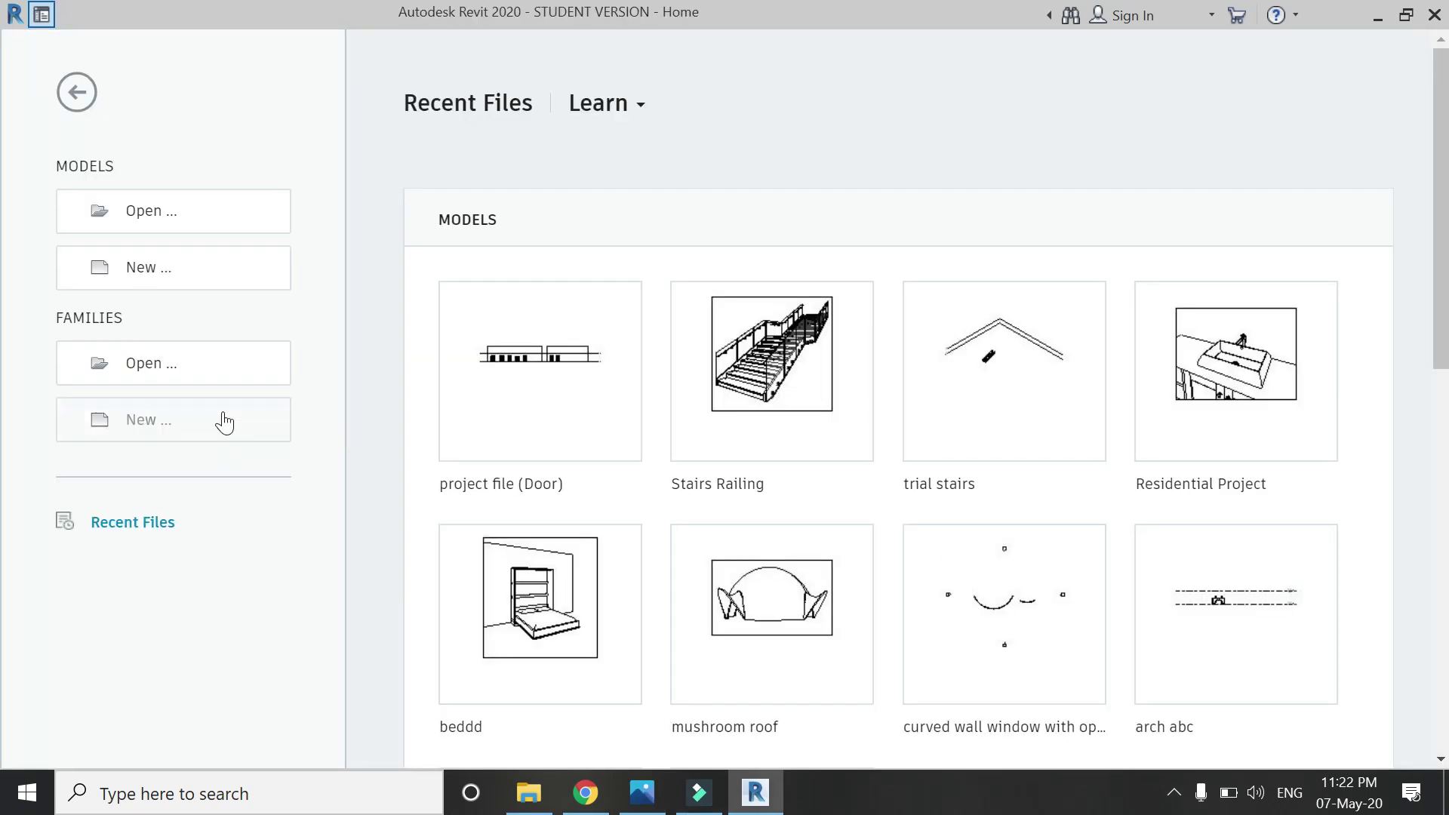
left_click(224, 419)
Create a new family from Generic Model.rft and switch to the Front elevation.
left_click(657, 401)
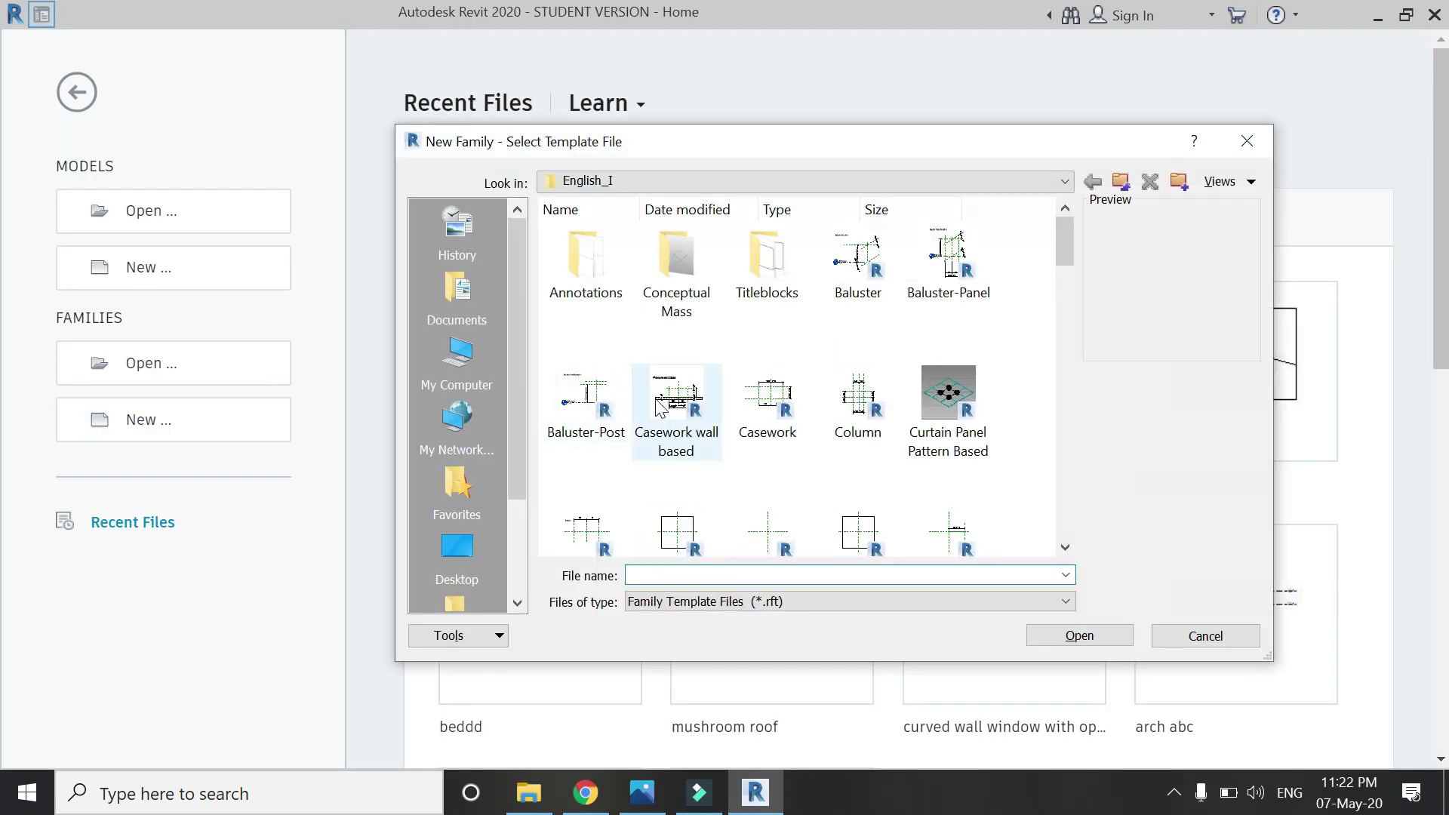
key("g")
left_click(676, 521)
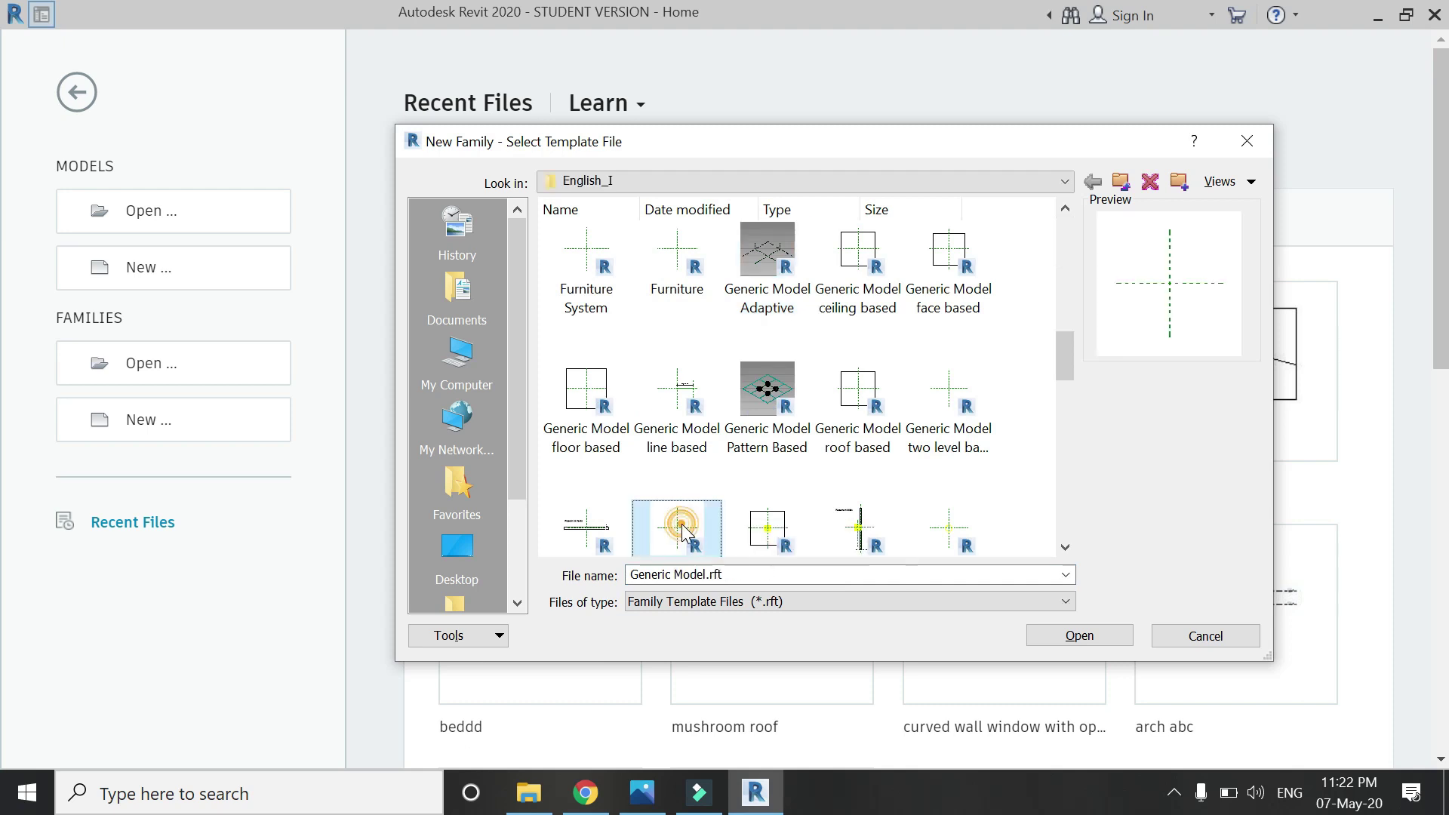
left_click(1121, 634)
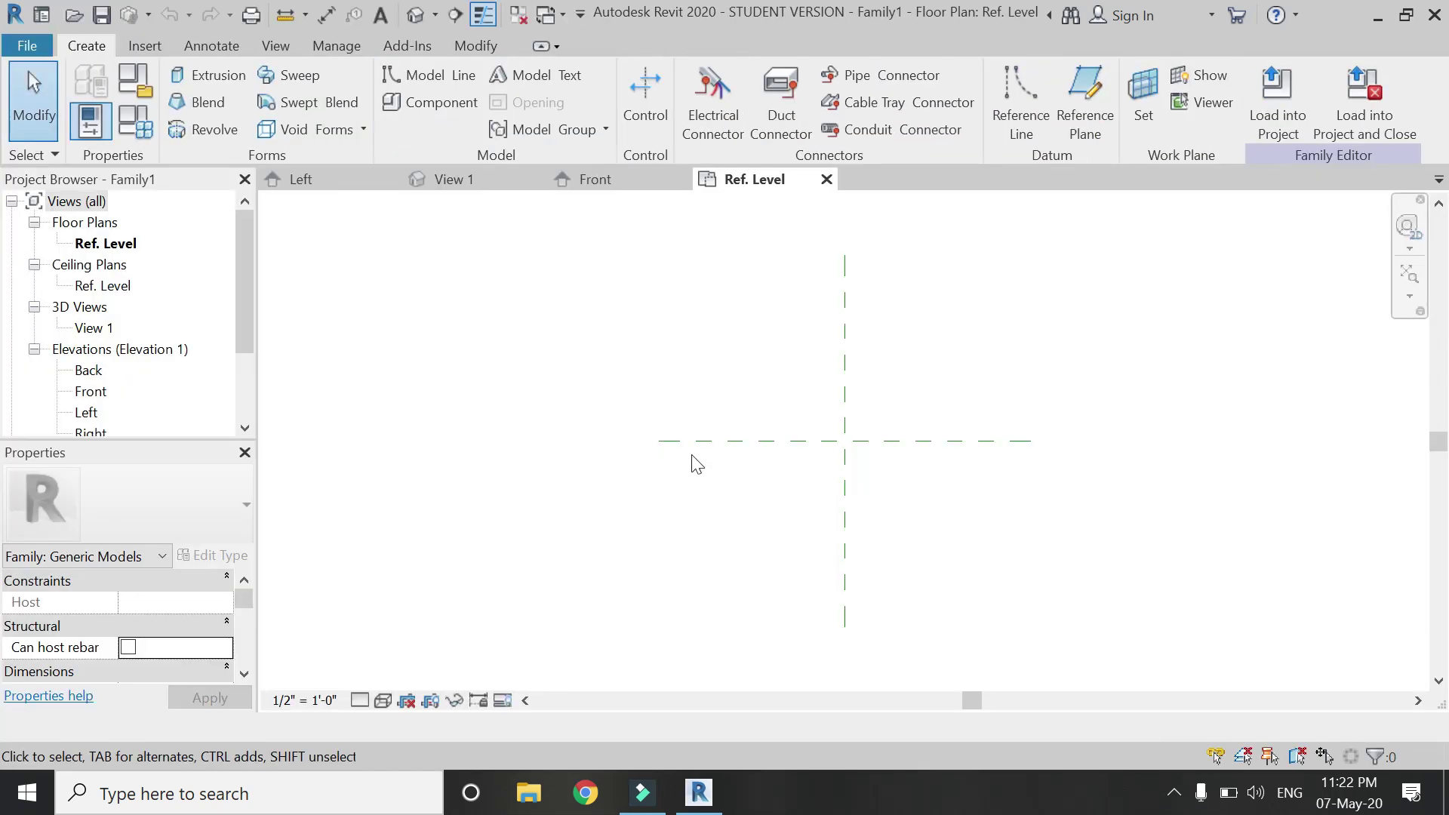
left_click(625, 181)
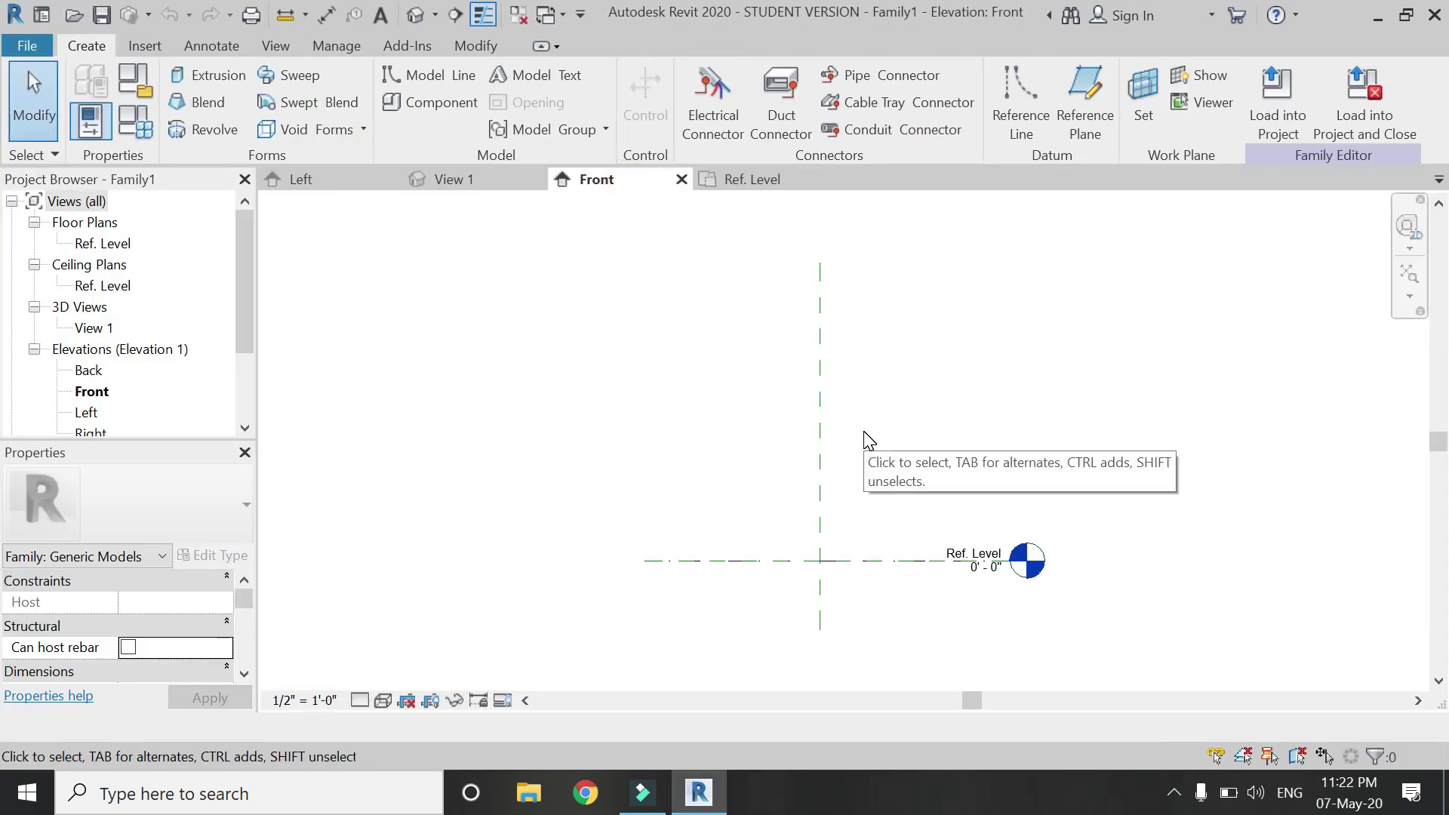
Draw a horizontal reference plane above Ref. Level and dimension it to the level.
key("p")
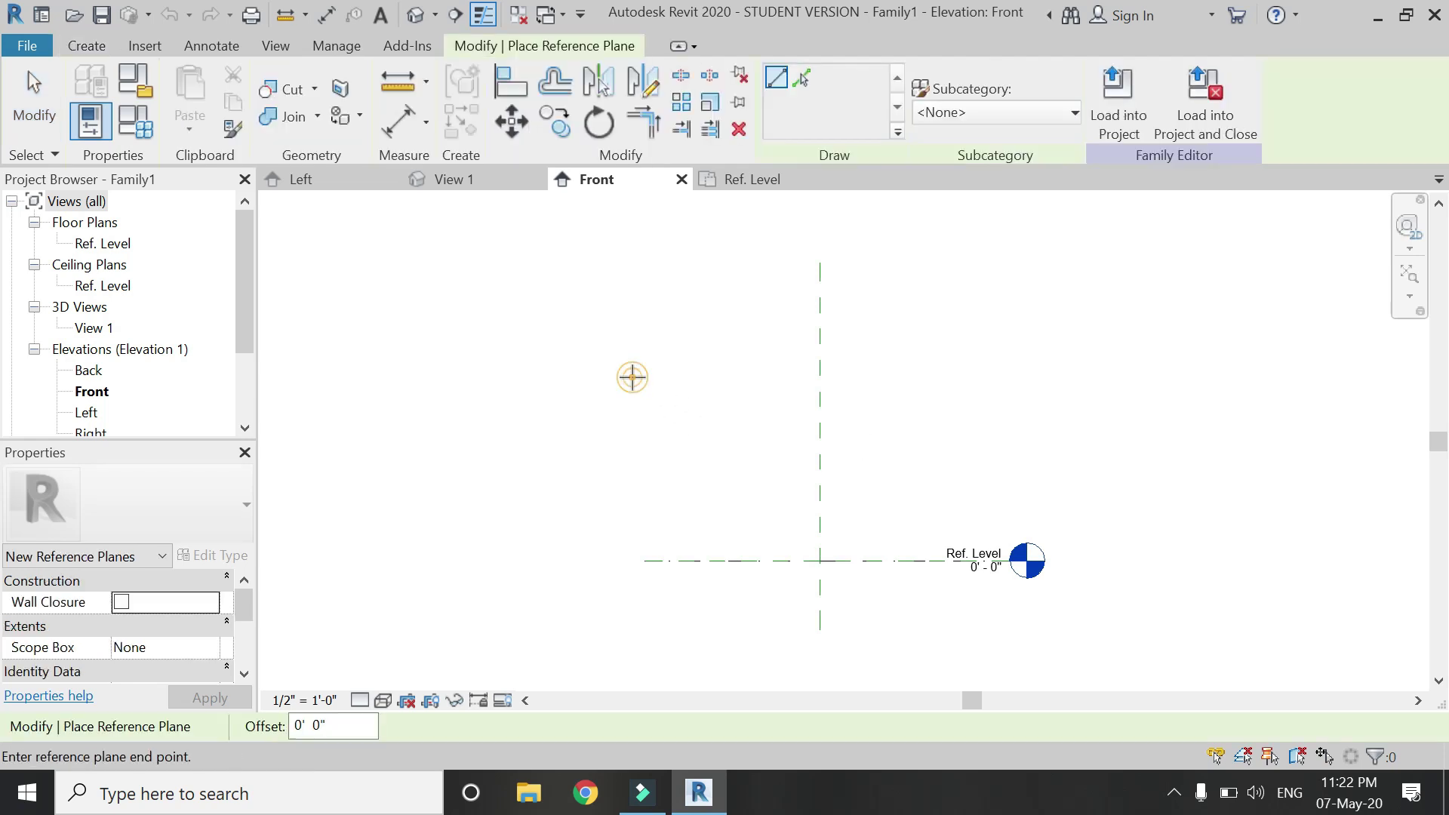
left_click(632, 376)
left_click(1052, 377)
key("Escape")
key("Escape")
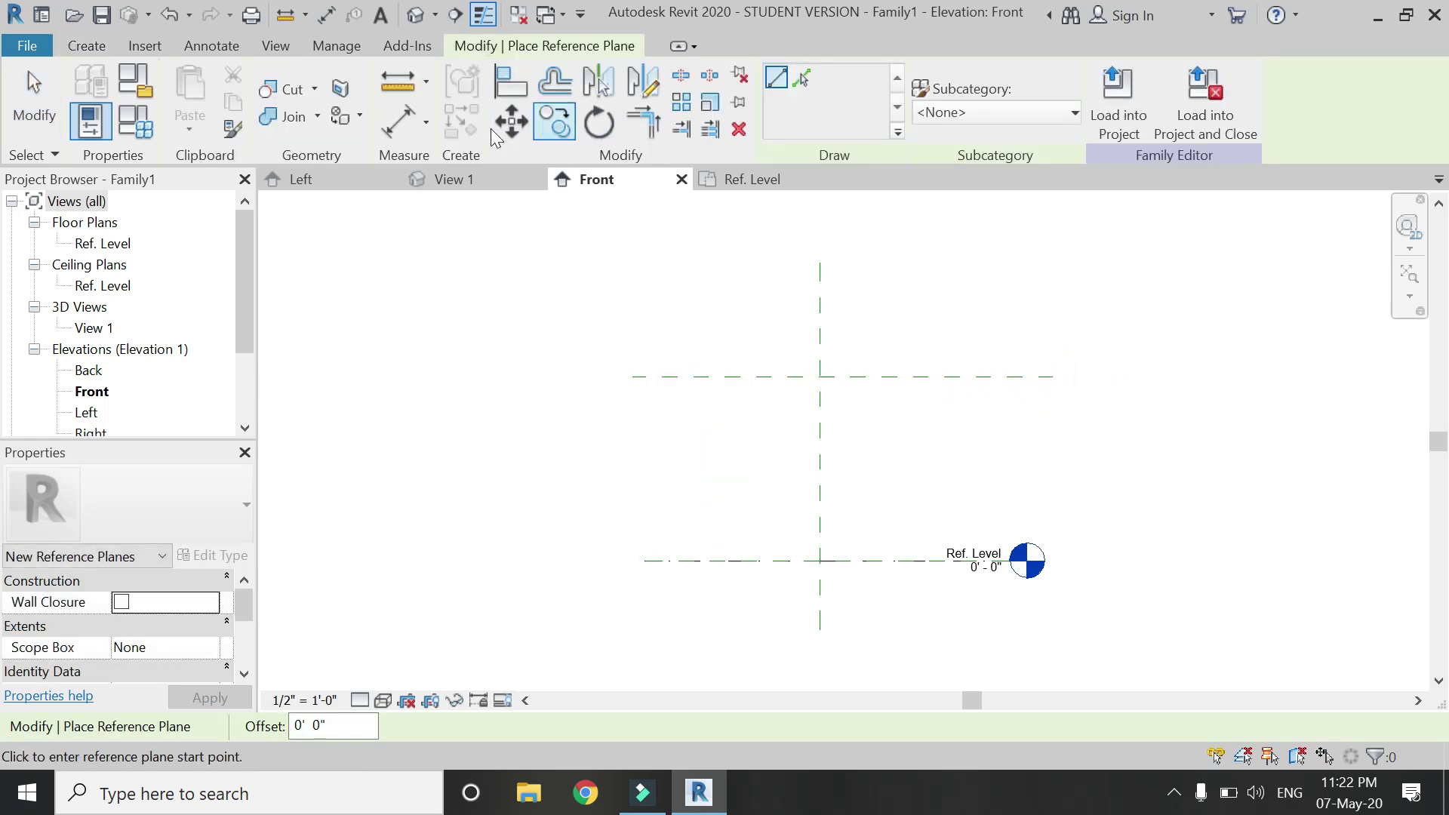
key("d")
key("i")
left_click(683, 378)
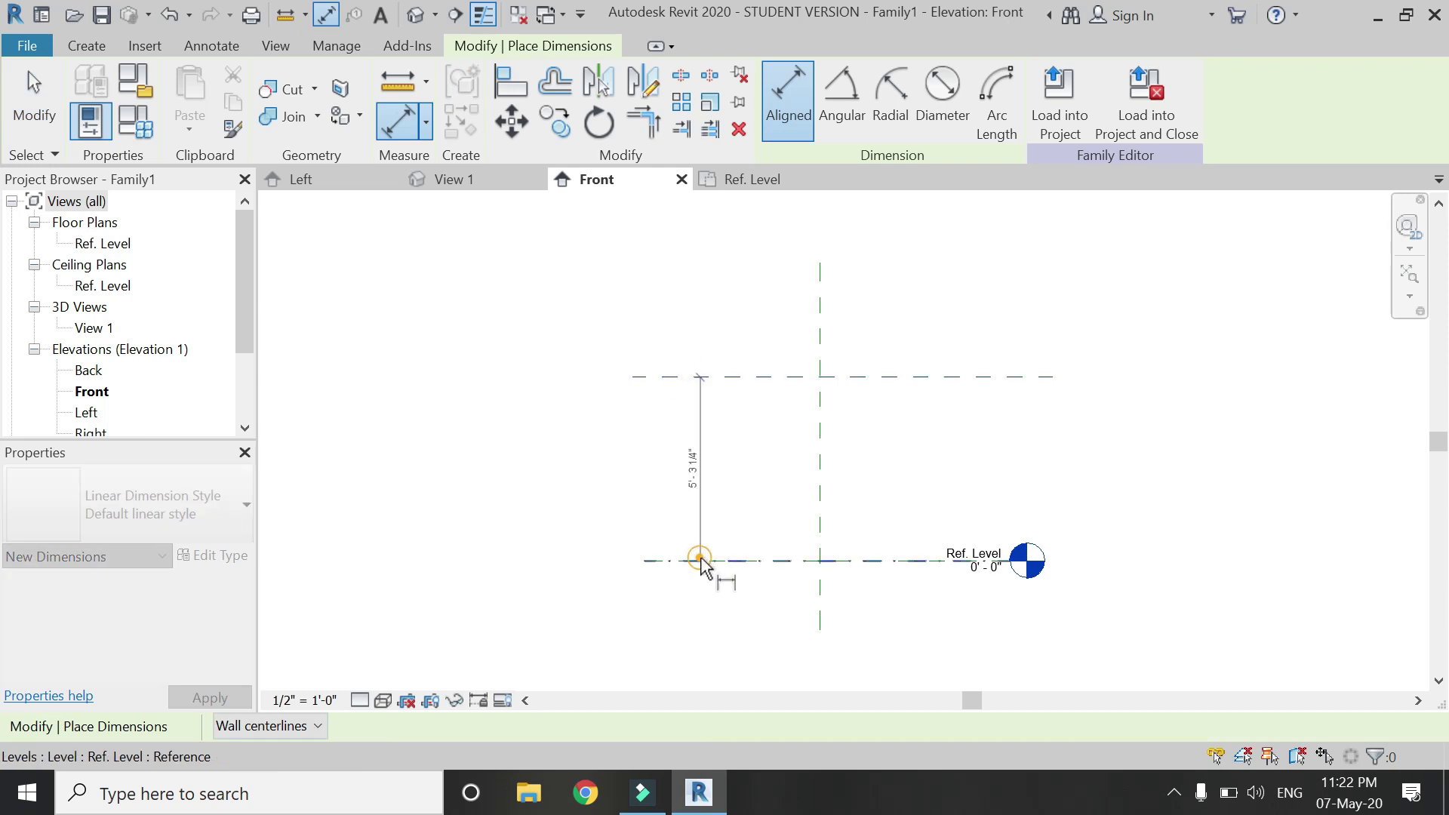
left_click(698, 560)
left_click(542, 641)
key("Escape")
Label the height dimension with a new 'height of wall' parameter.
left_click(793, 393)
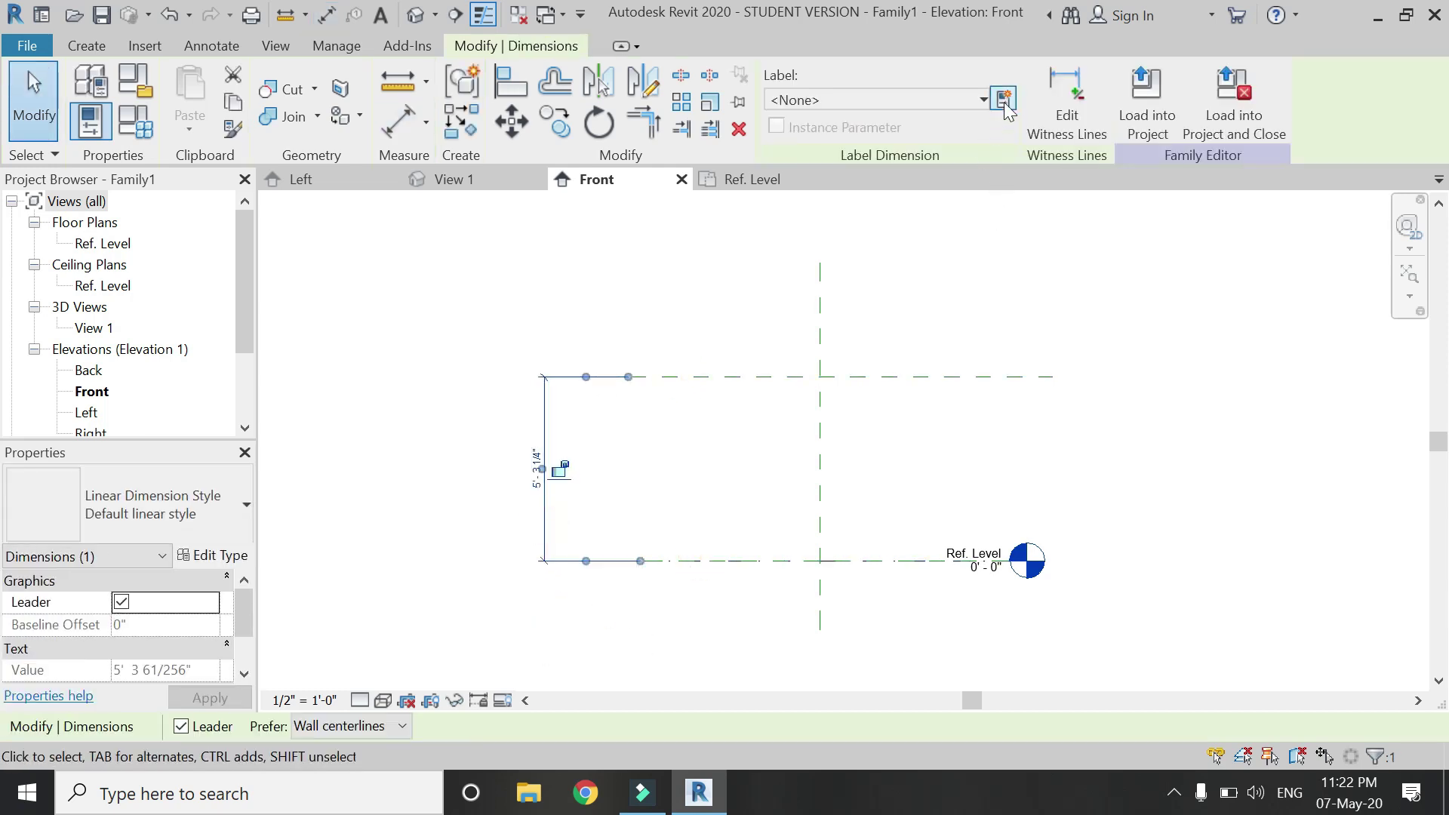
left_click(1004, 99)
type("heigh")
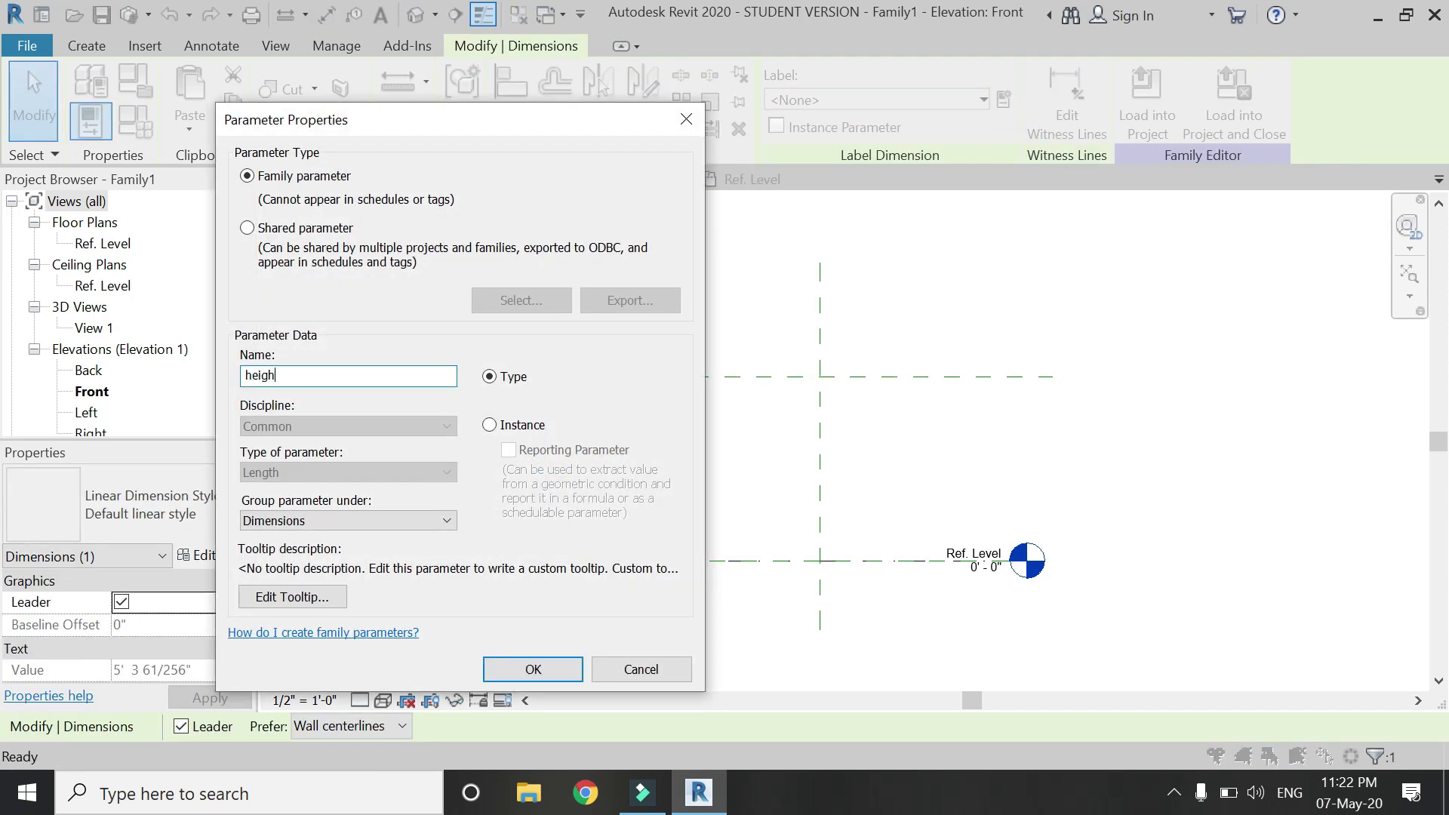
type("t of wall")
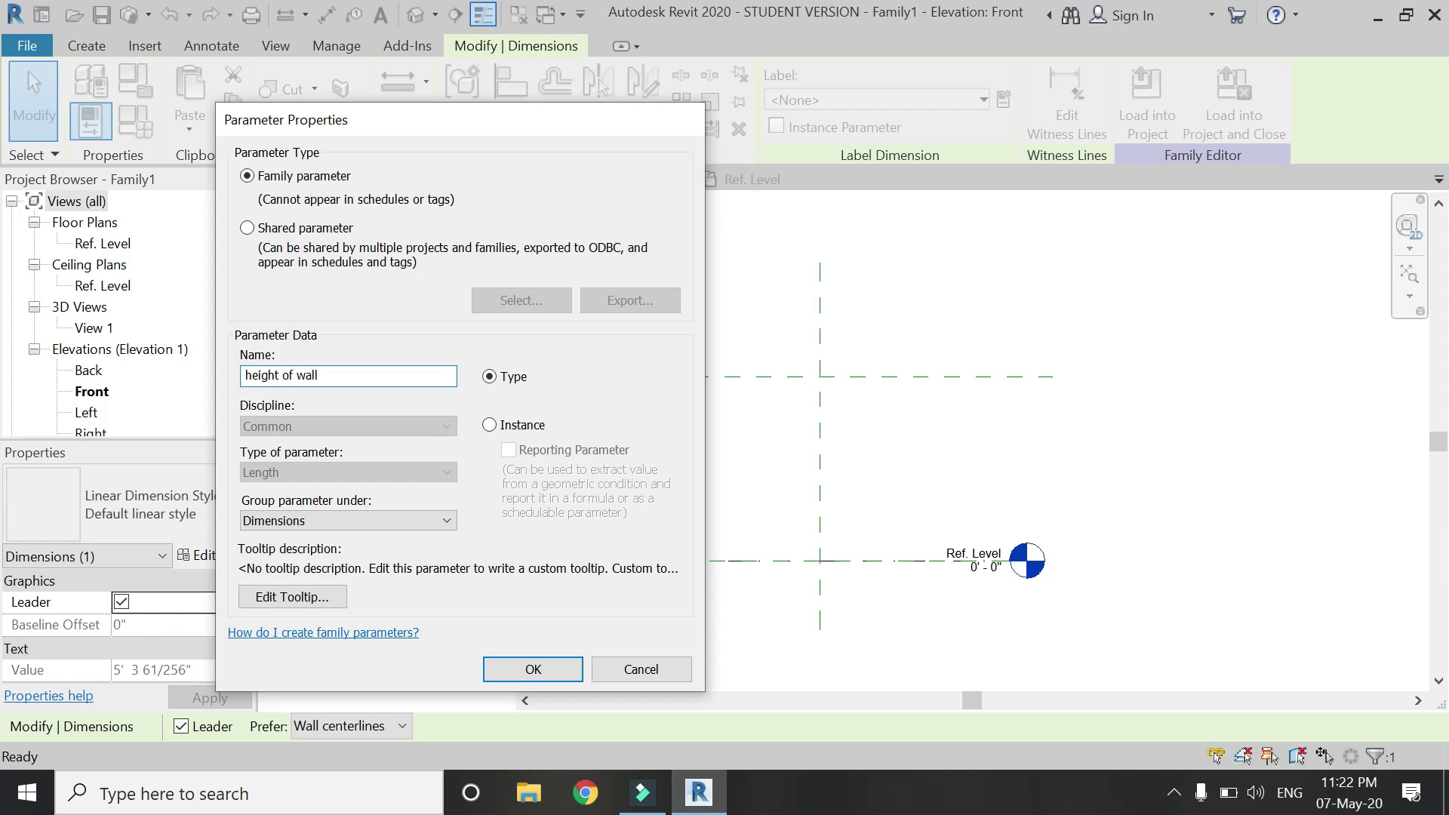
key("Return")
key("Escape")
Set height of wall to 8' in Family Types.
left_click(136, 122)
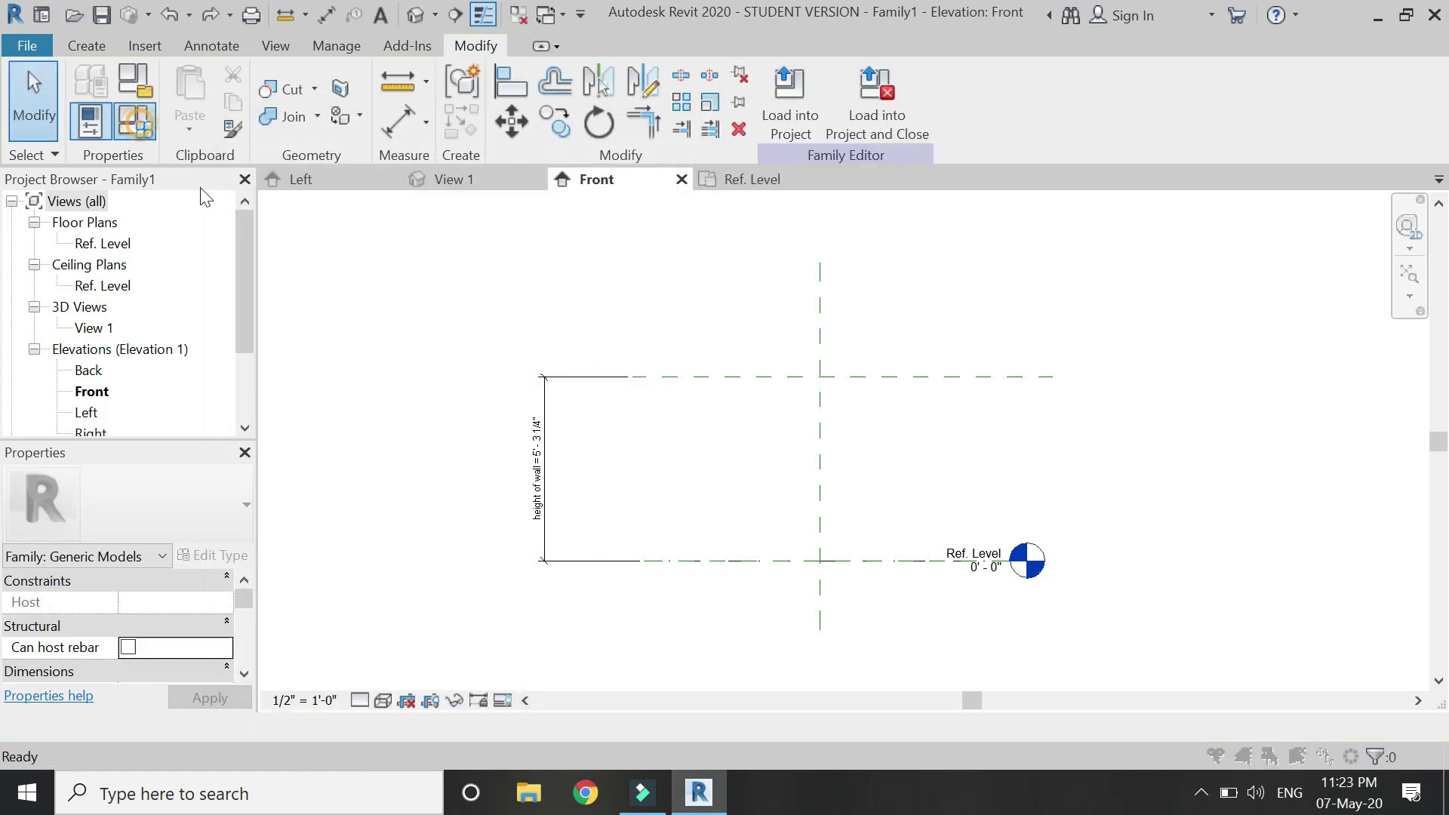
left_click(312, 316)
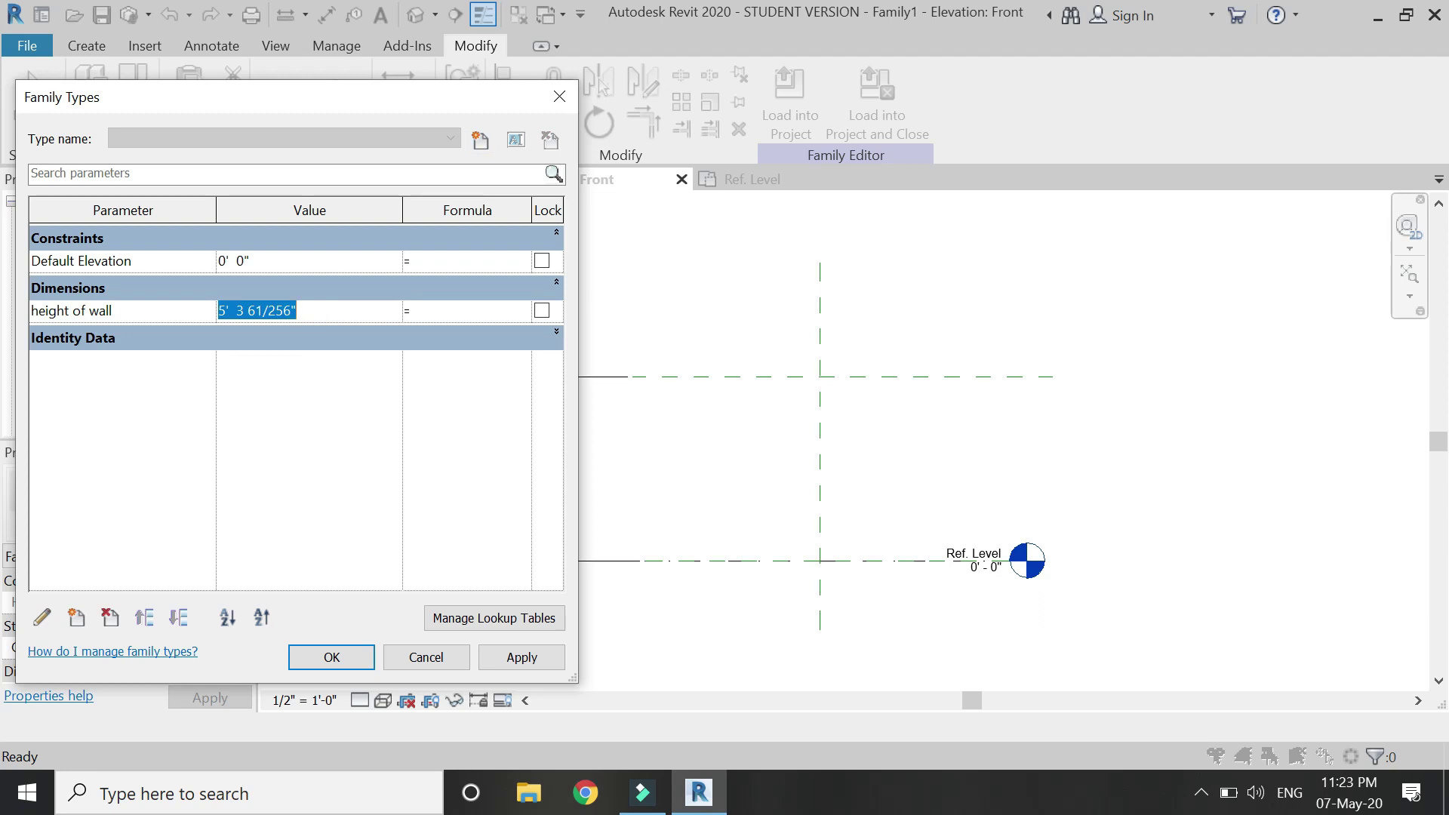
type("8")
key("Tab")
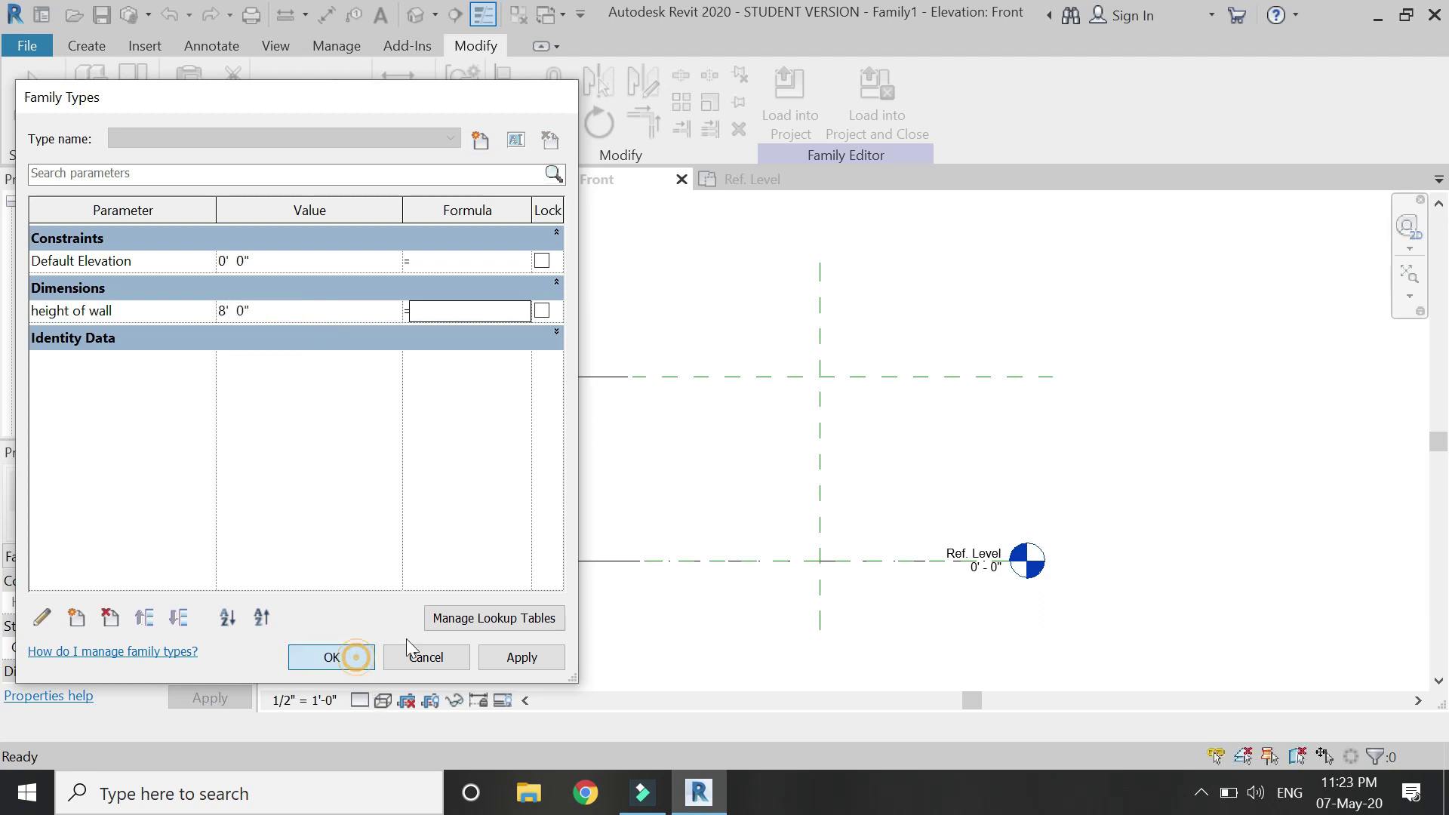
left_click(361, 657)
Start placing another reference plane with RP.
scroll(938, 408, "up", 1)
key("r")
scroll(693, 434, "down", 1)
key("p")
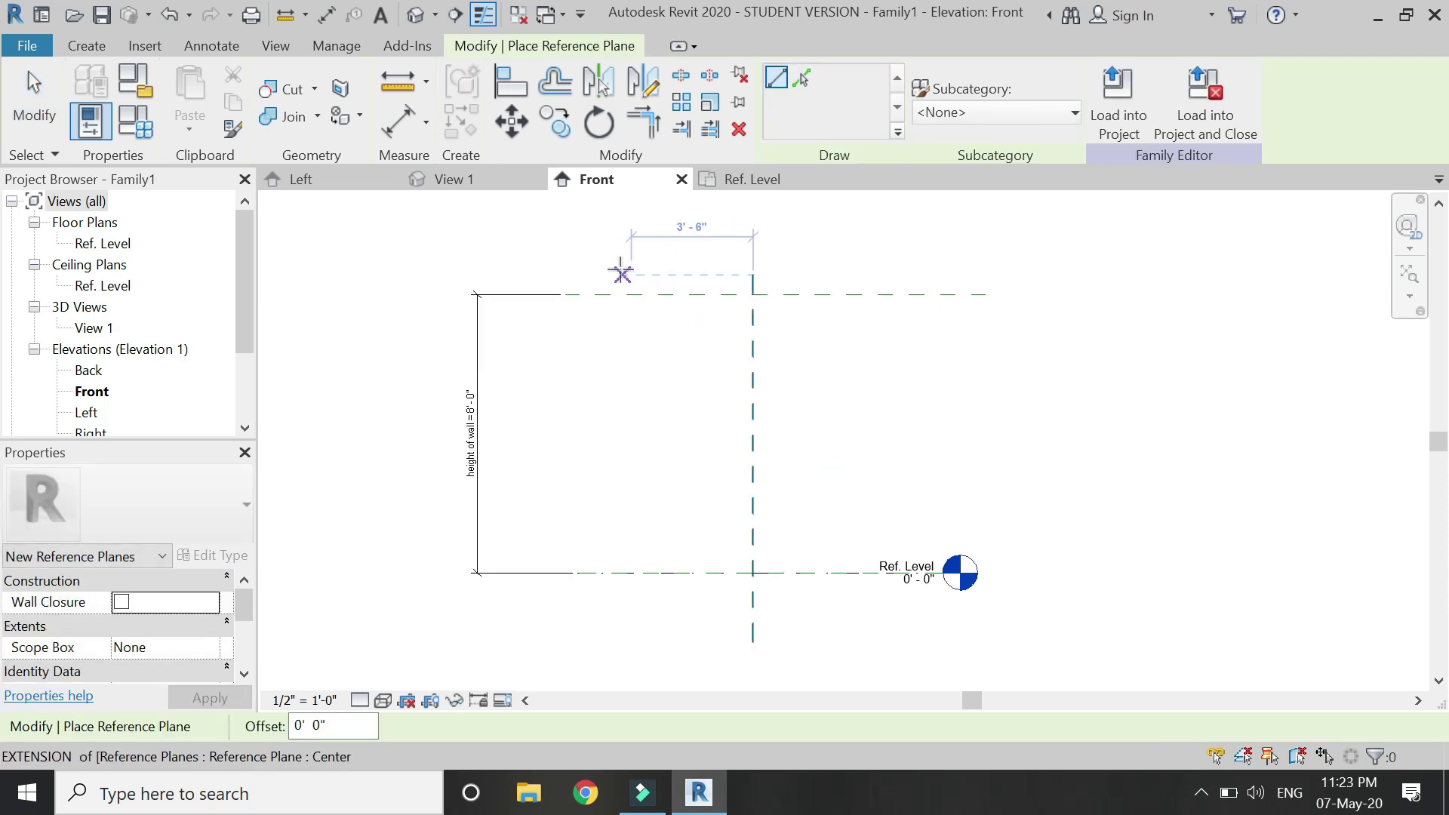
Draw four vertical reference planes running from the top down to the level.
left_click(614, 274)
left_click(614, 600)
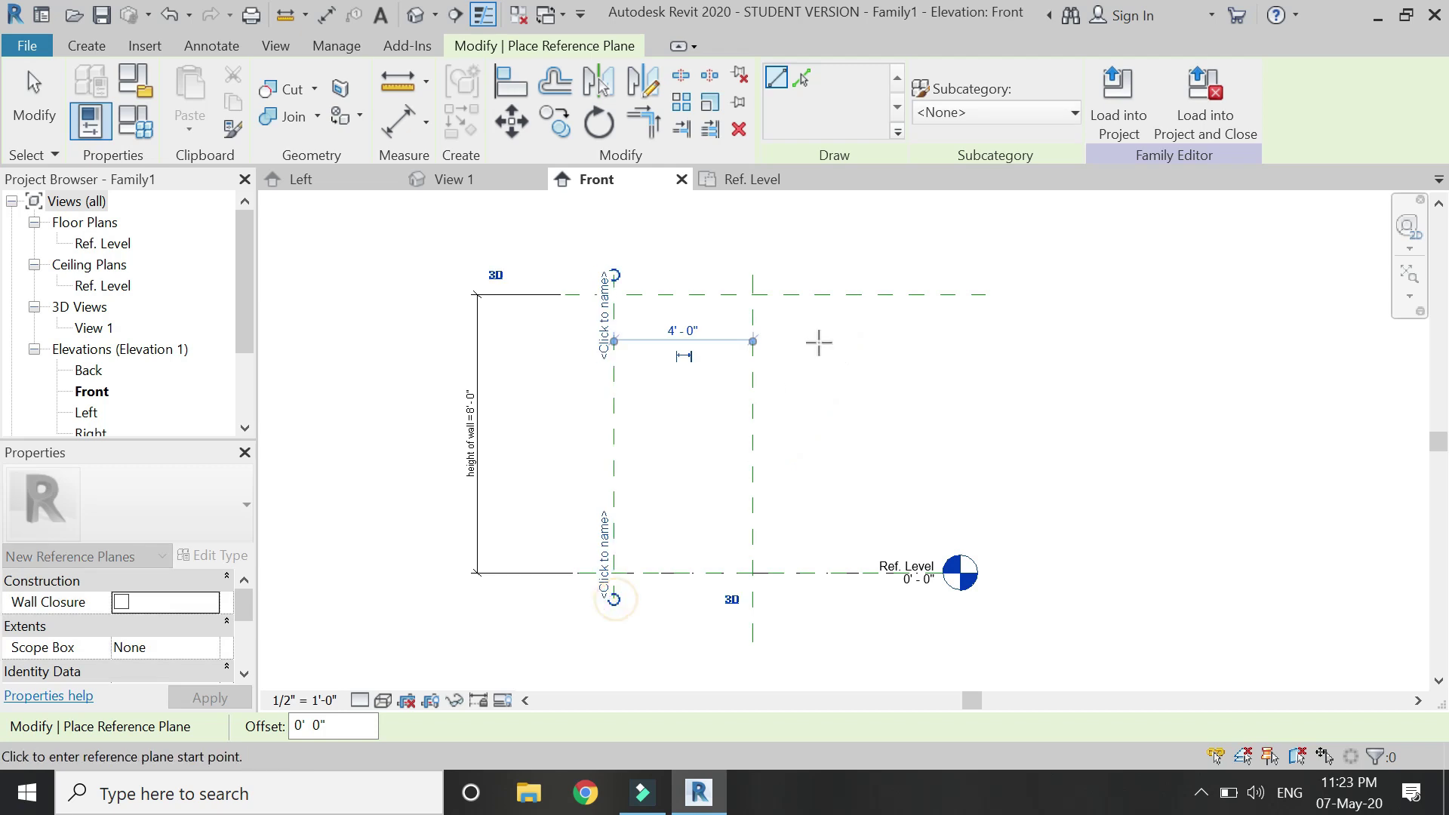
left_click(891, 274)
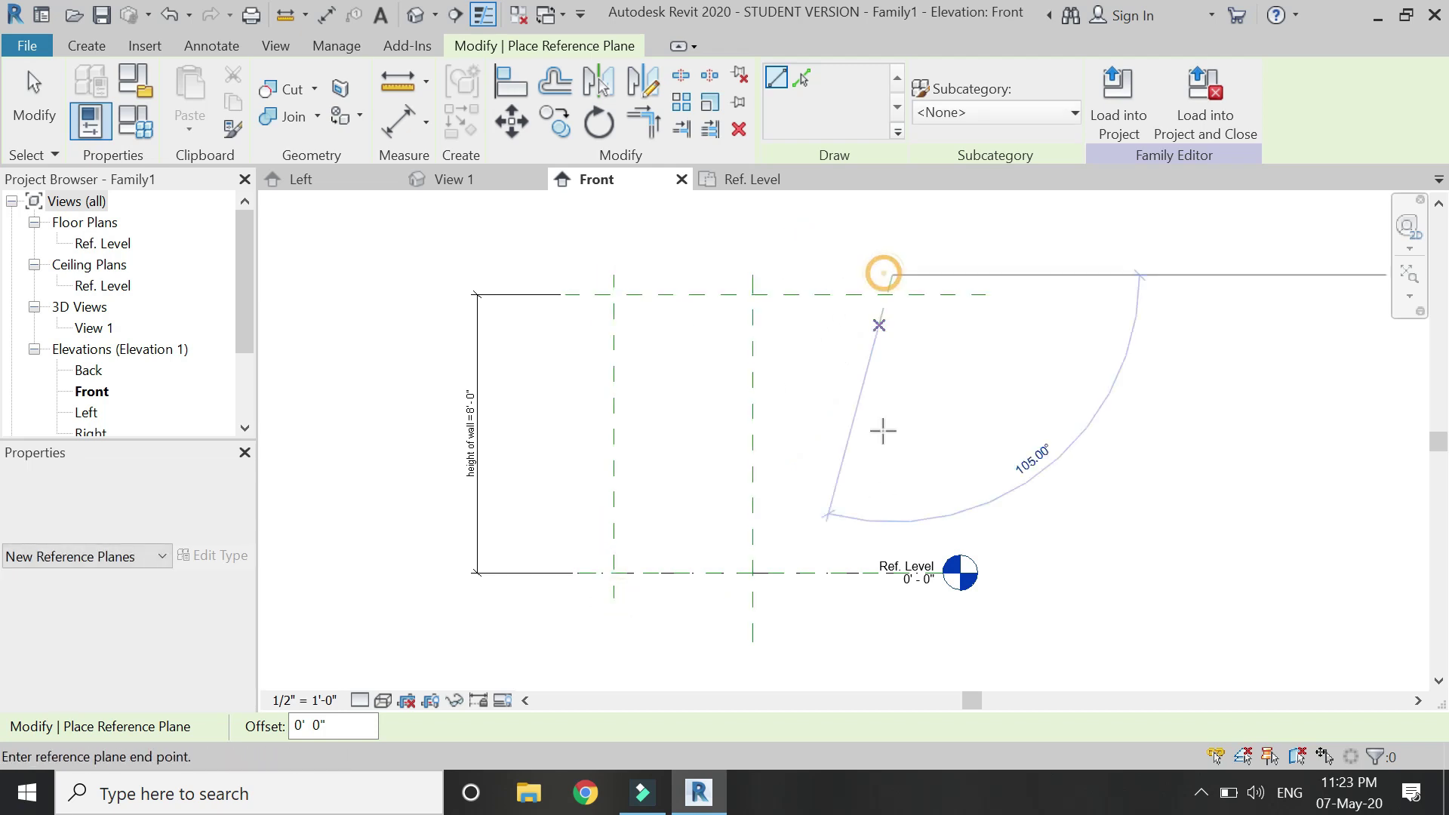
left_click(901, 607)
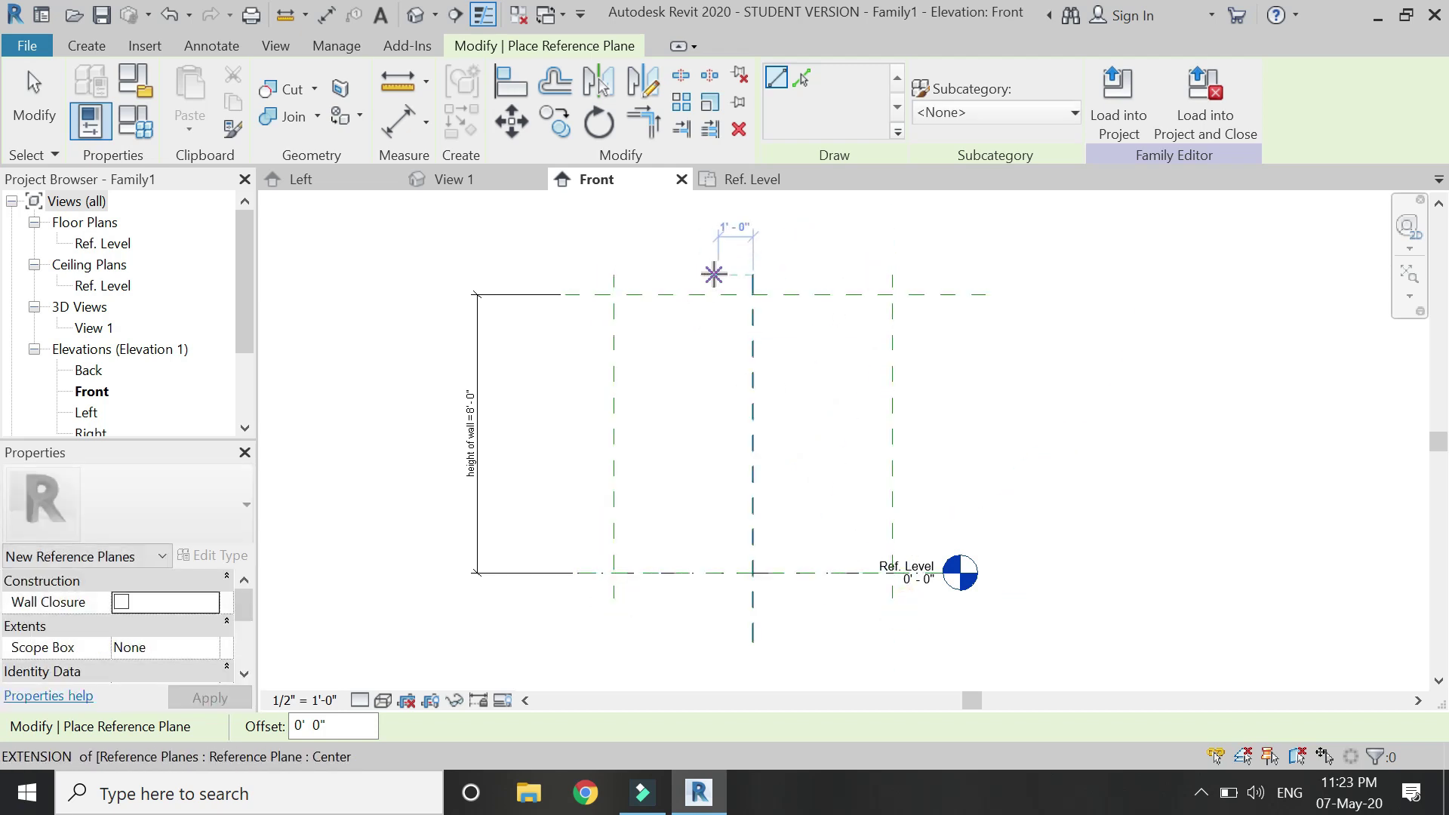
left_click(719, 274)
left_click(718, 573)
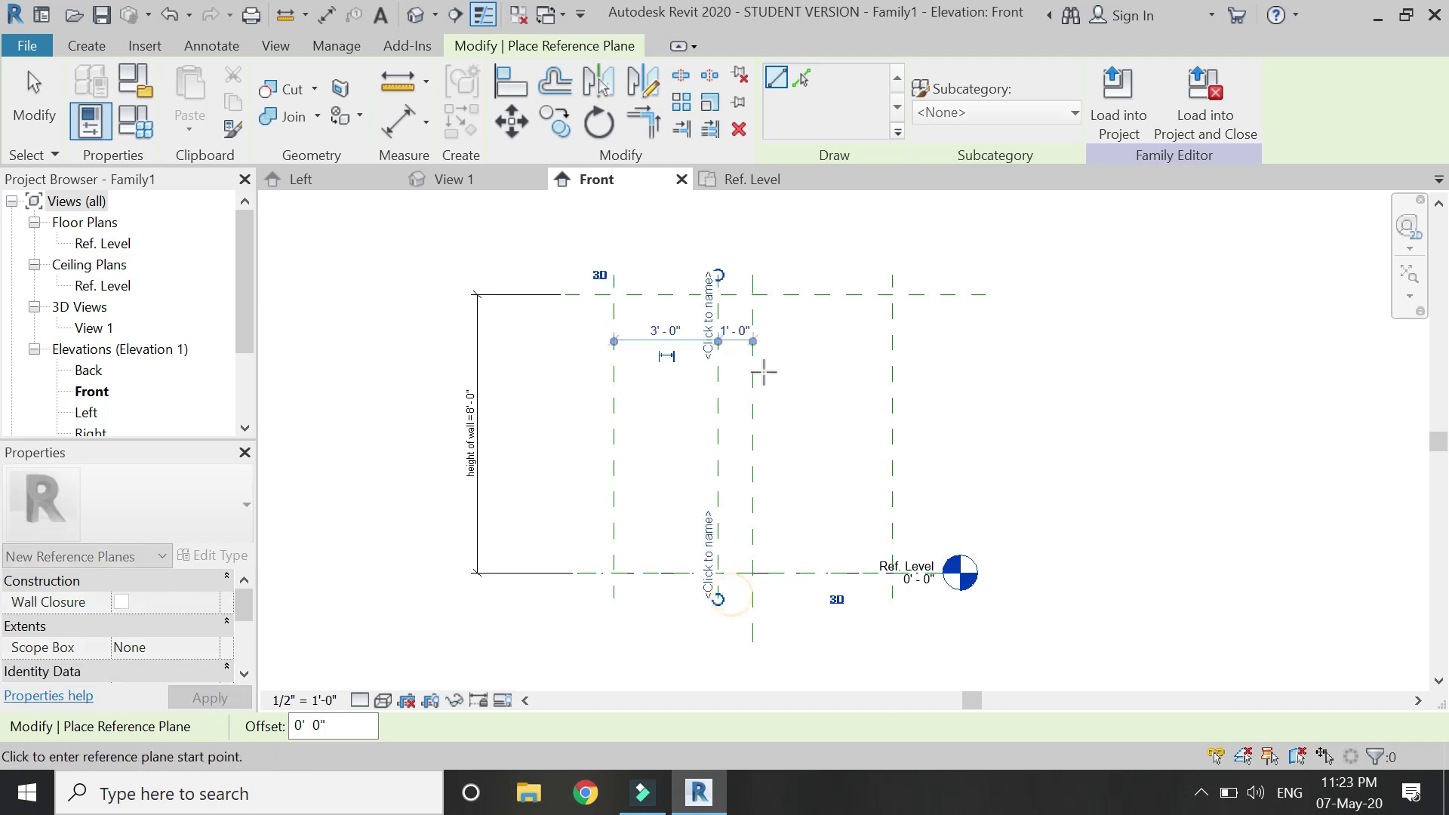
left_click(788, 274)
left_click(788, 595)
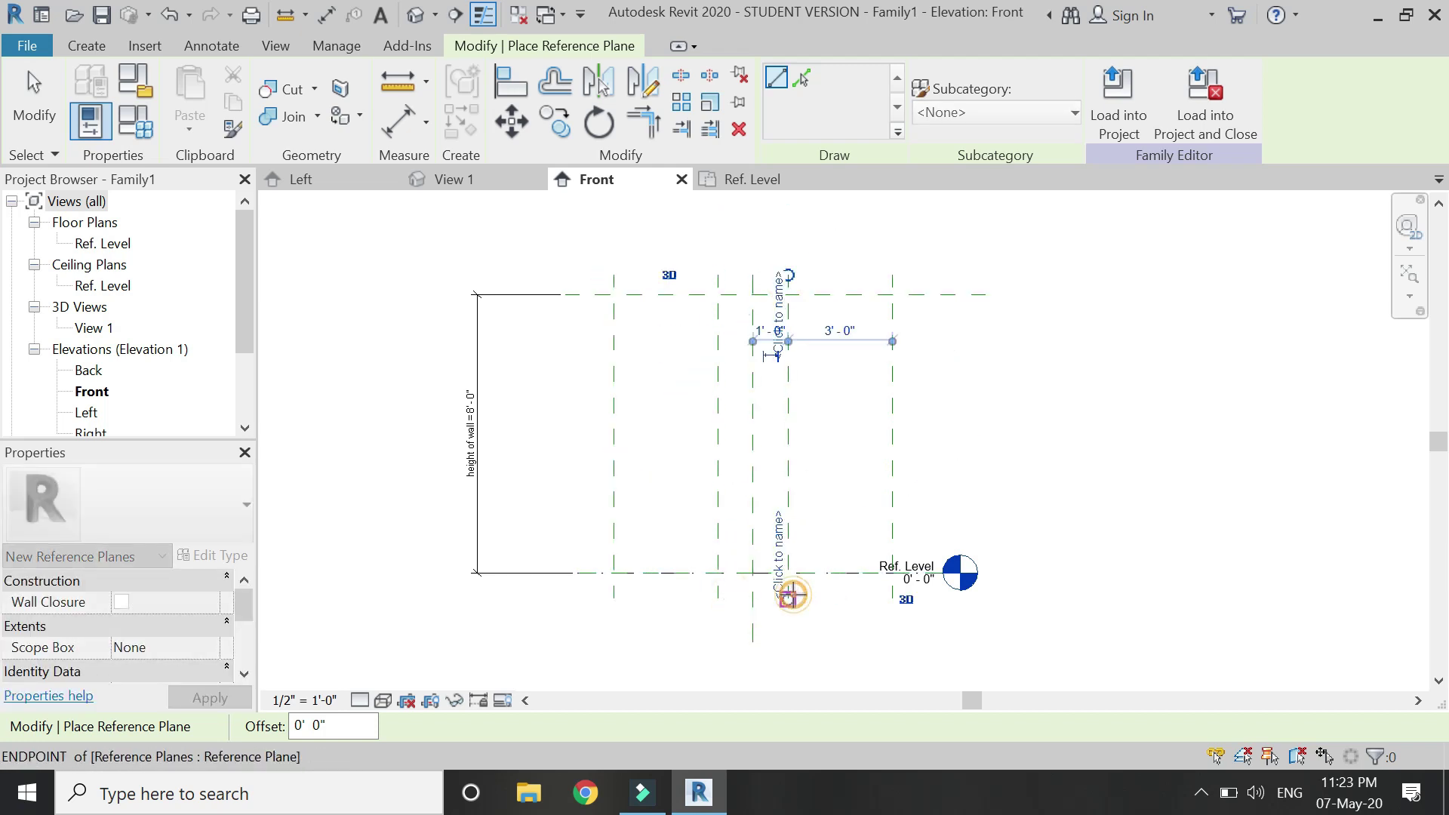
key("Escape")
key("Escape")
Dimension two 4'-0" spans across the planes at the top.
left_click(398, 121)
left_click(614, 380)
left_click(751, 394)
left_click(751, 212)
left_click(751, 351)
left_click(890, 381)
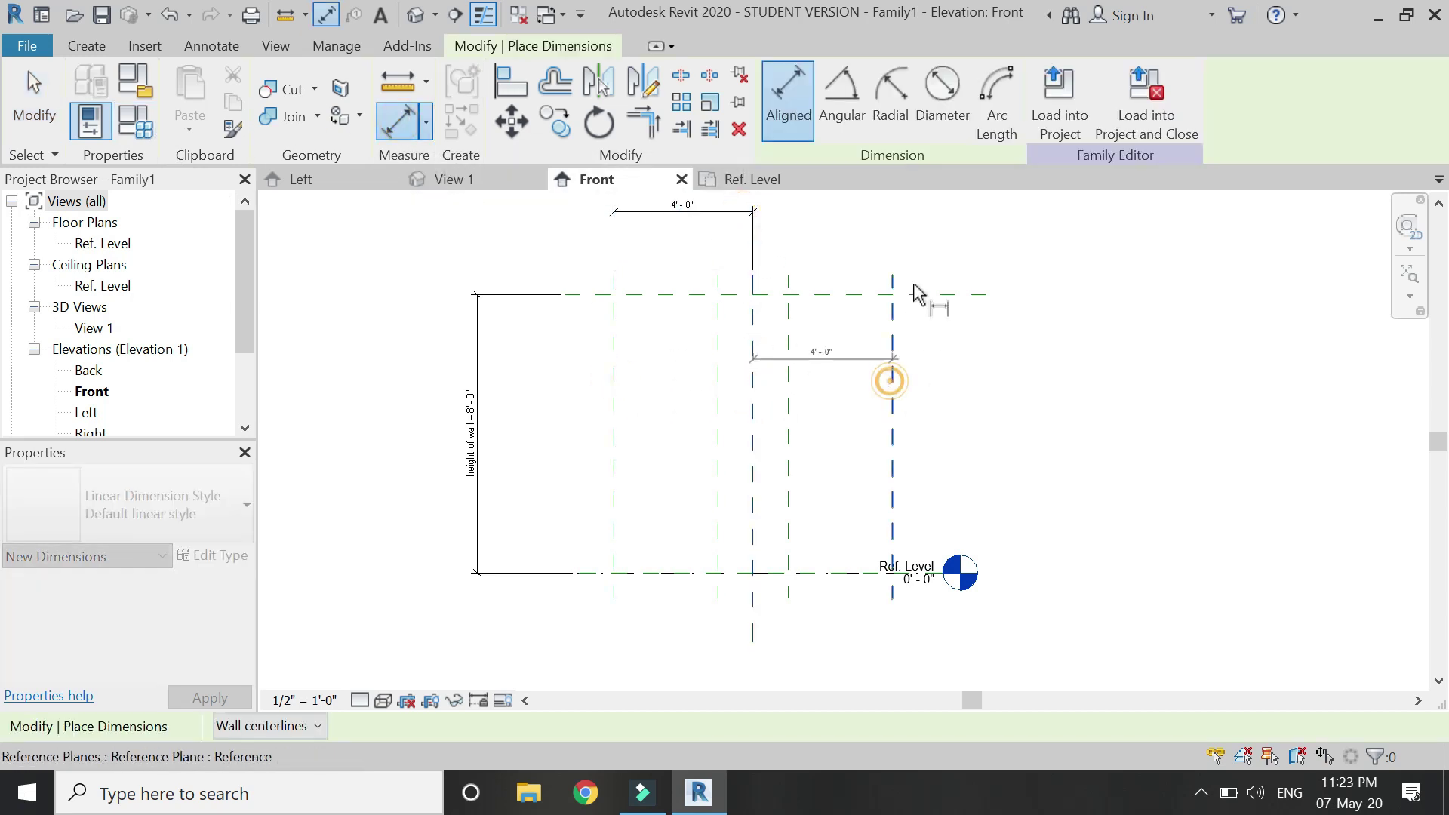
left_click(945, 214)
Dimension two 1'-0" spans between the inner planes below the level.
left_click(718, 406)
left_click(752, 407)
left_click(812, 658)
left_click(789, 529)
left_click(761, 537)
left_click(647, 656)
scroll(653, 655, "down", 2)
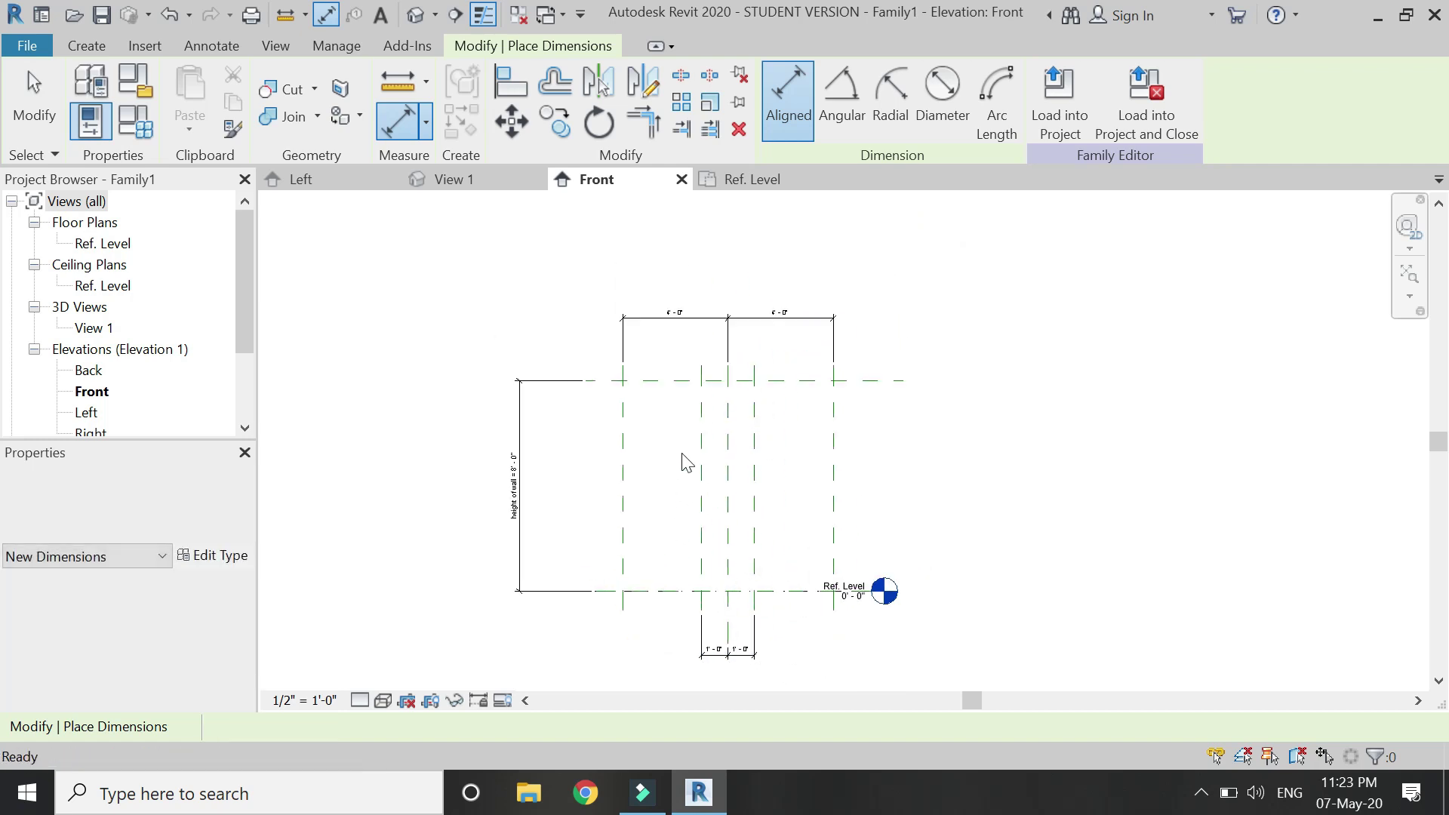
key("Escape")
Create 'movement of back wall' on a top 4'-0" dimension and 'movement of front wall' on a bottom 1'-0" one.
left_click(679, 317)
left_click(1003, 100)
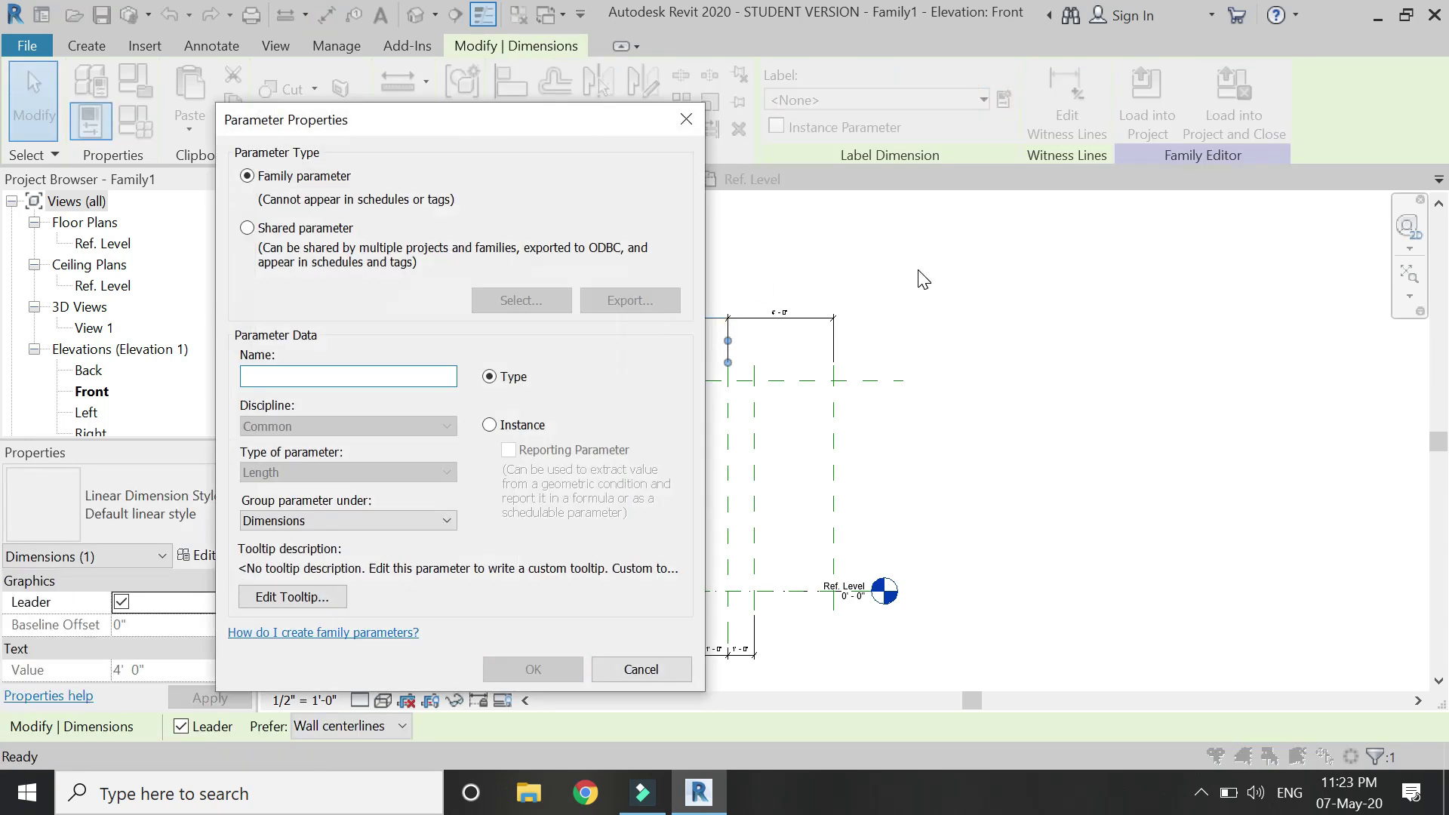
type("movement of back wall")
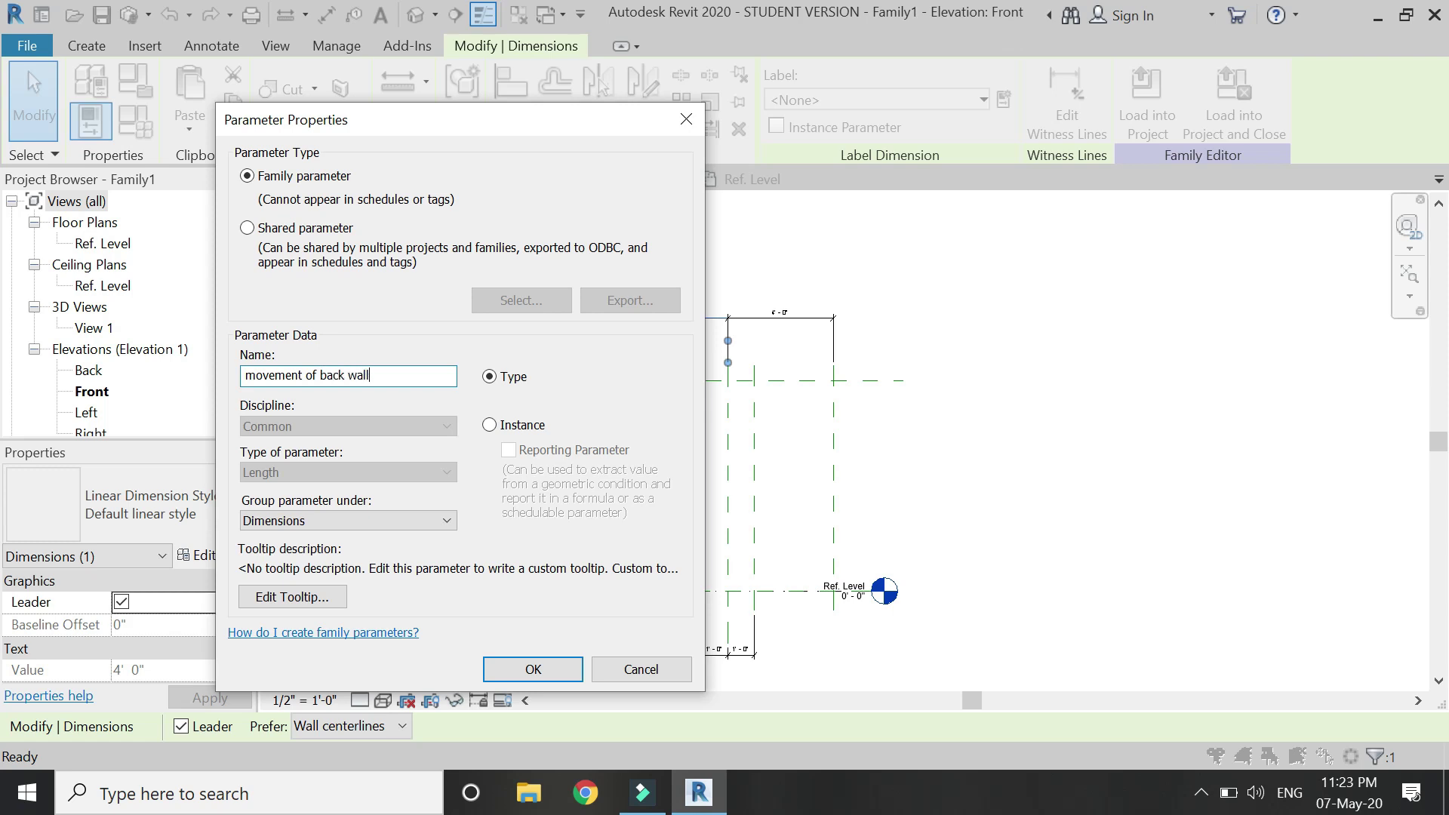
key("Return")
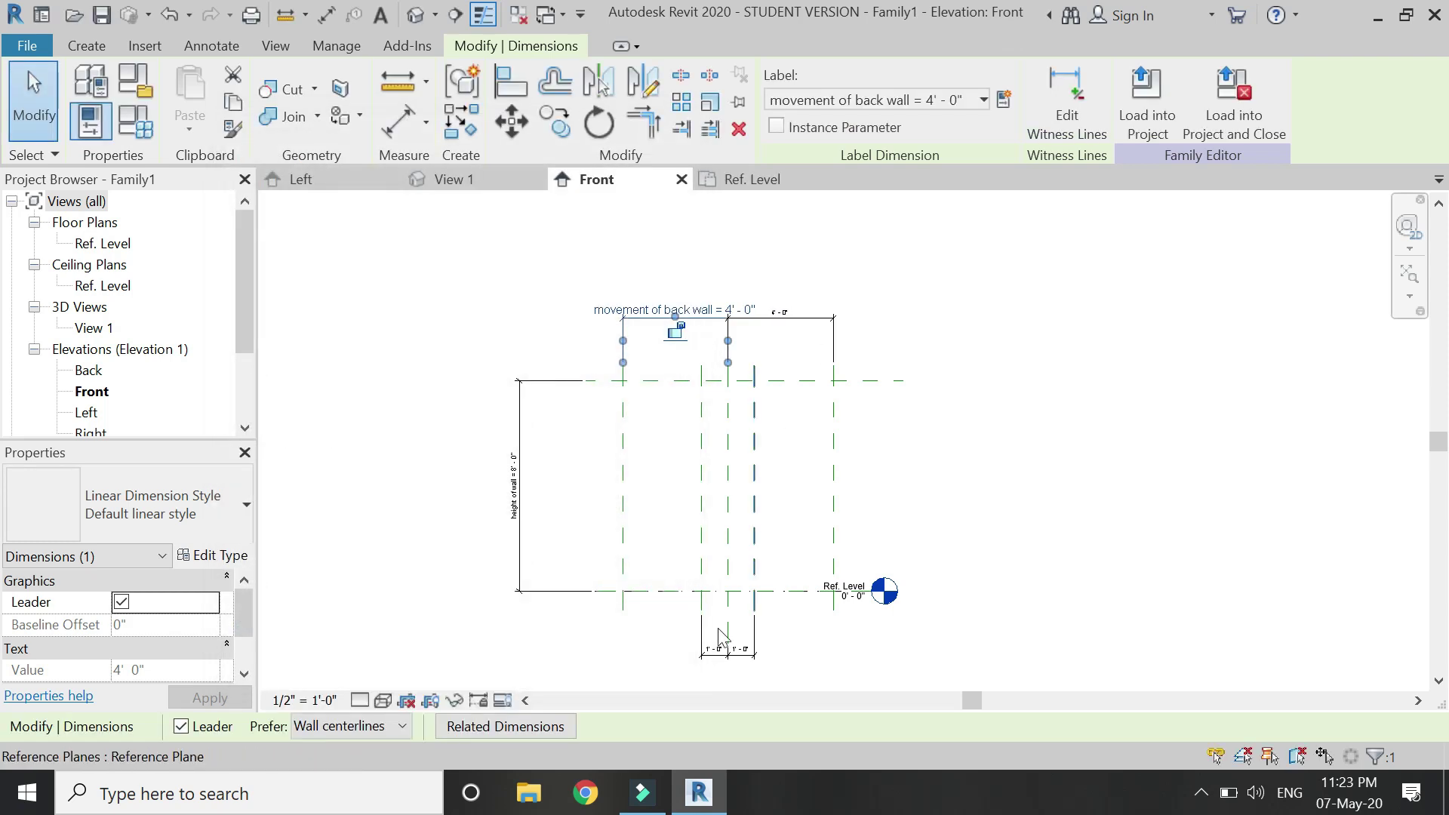
left_click(723, 660)
left_click(1004, 99)
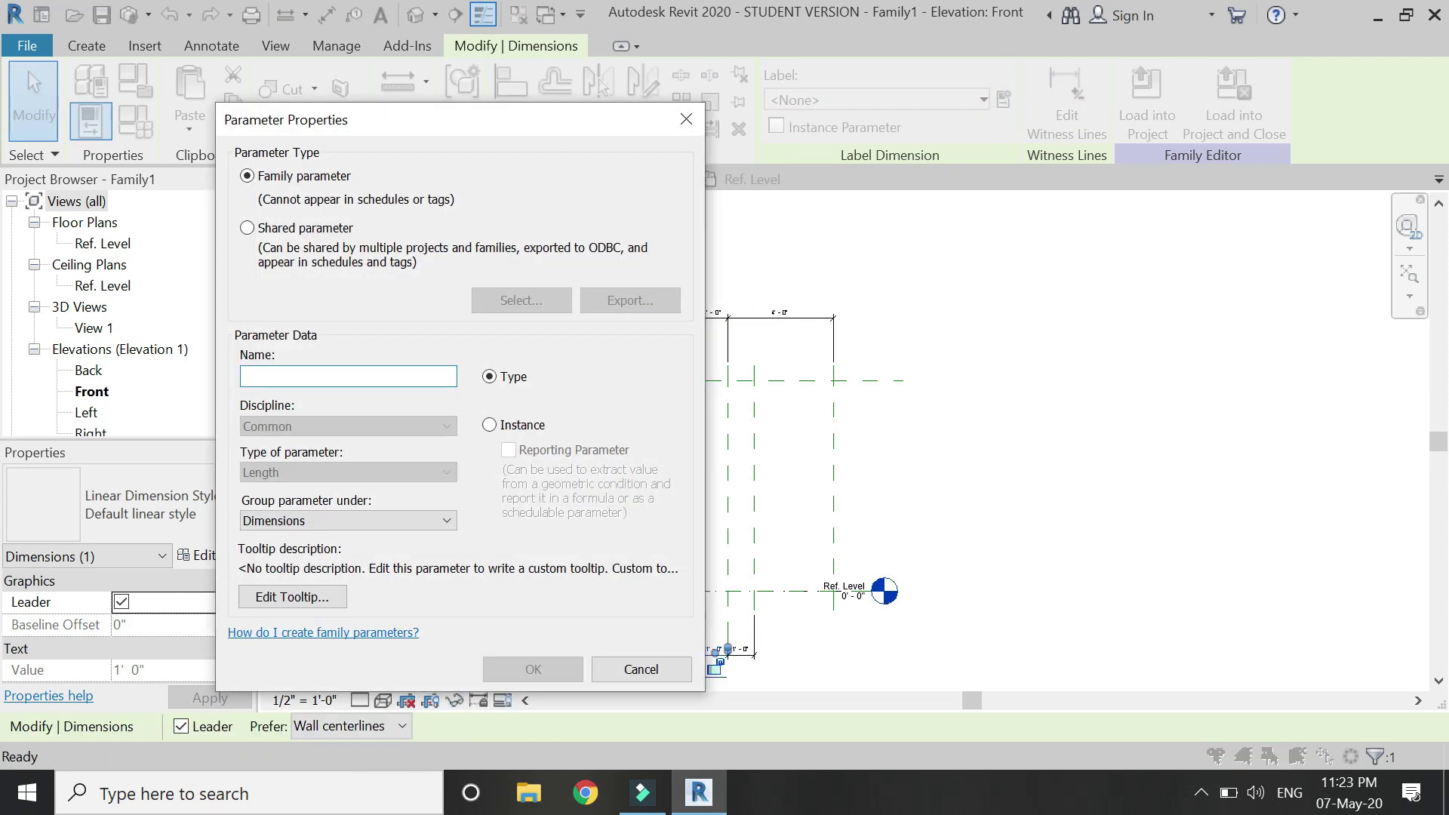
type("movement of front wall")
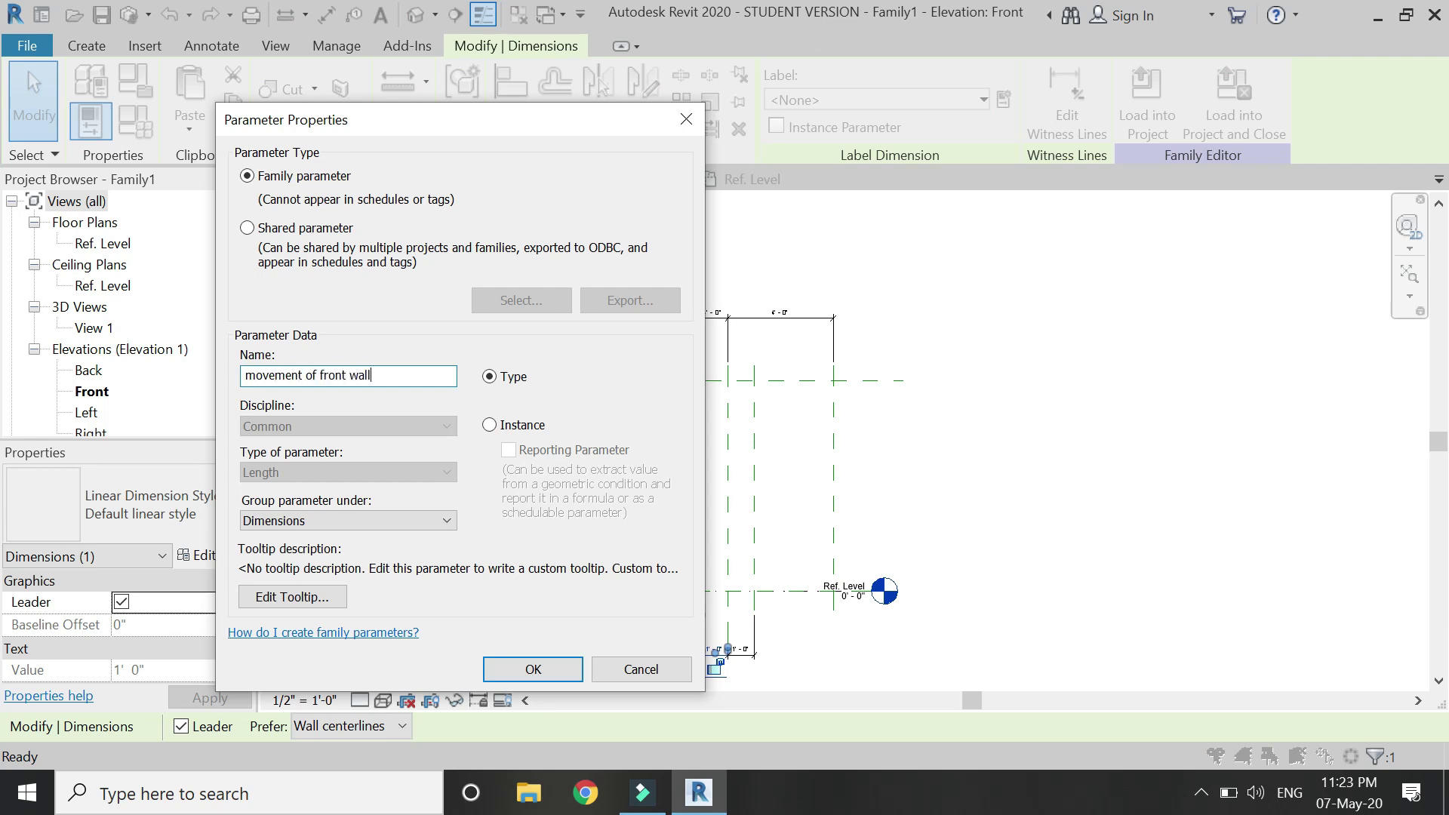
key("Return")
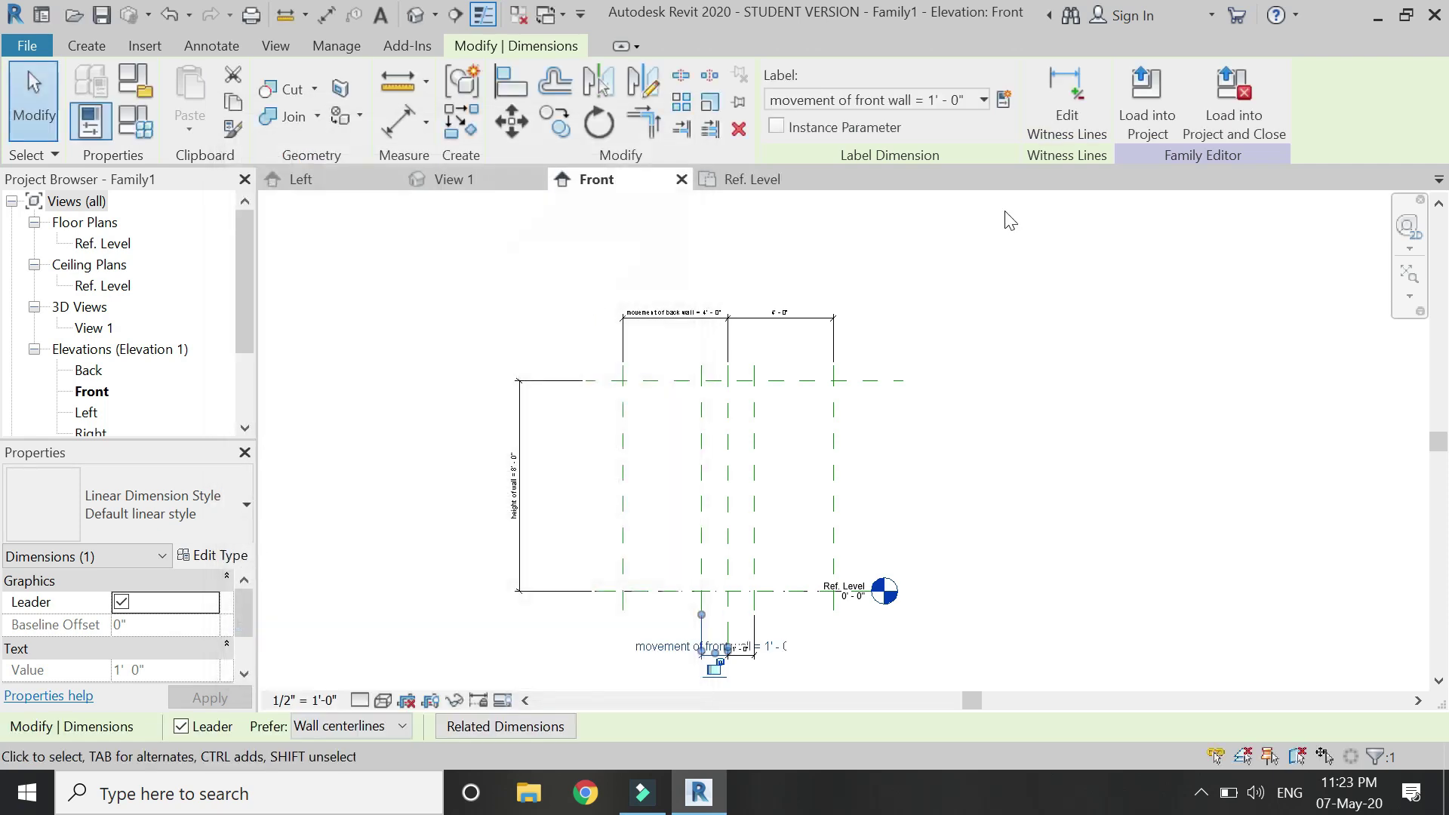
Apply the same back and front wall movement labels to the remaining top and bottom dimensions.
left_click(834, 333)
left_click(935, 103)
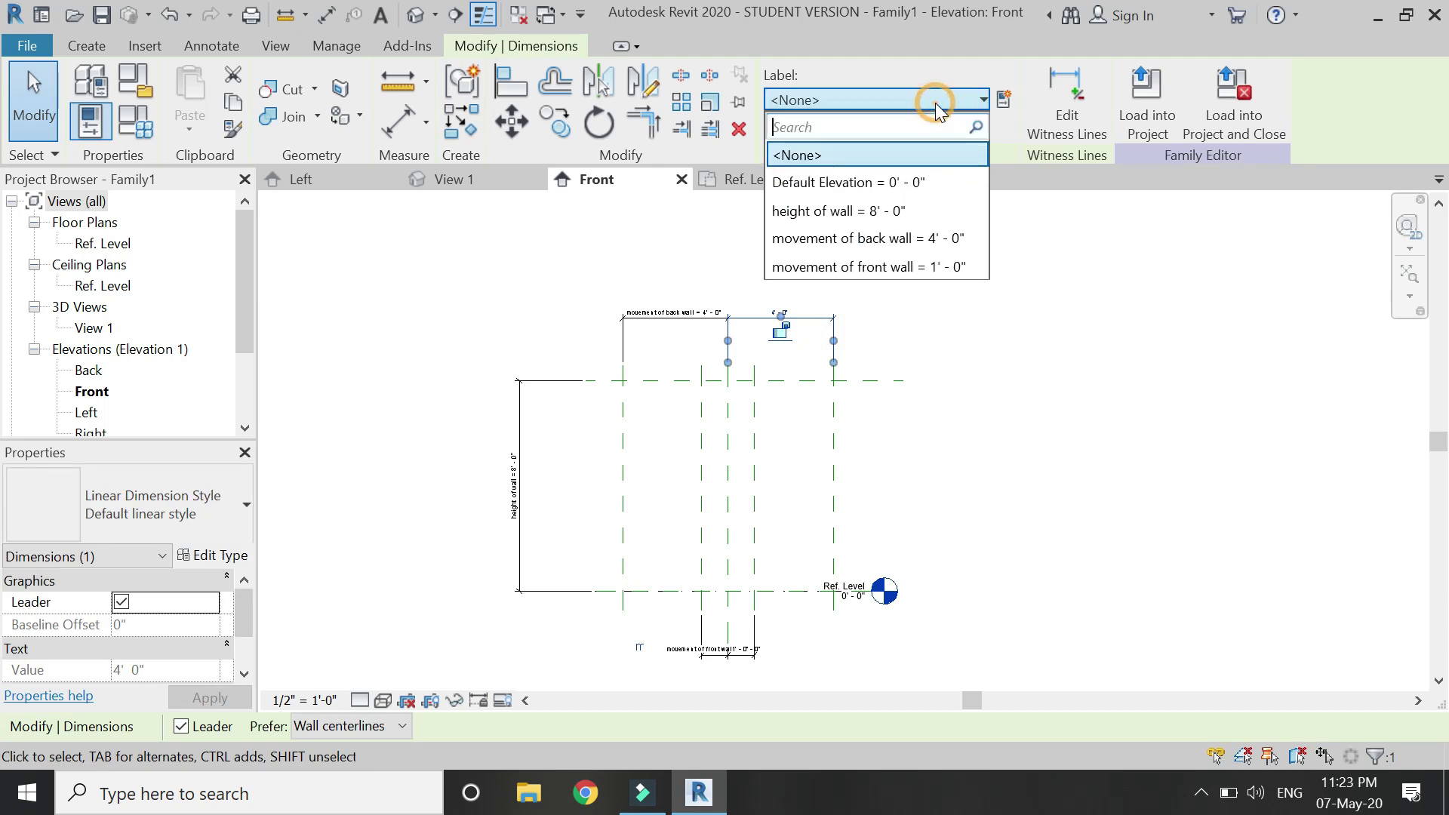
left_click(940, 234)
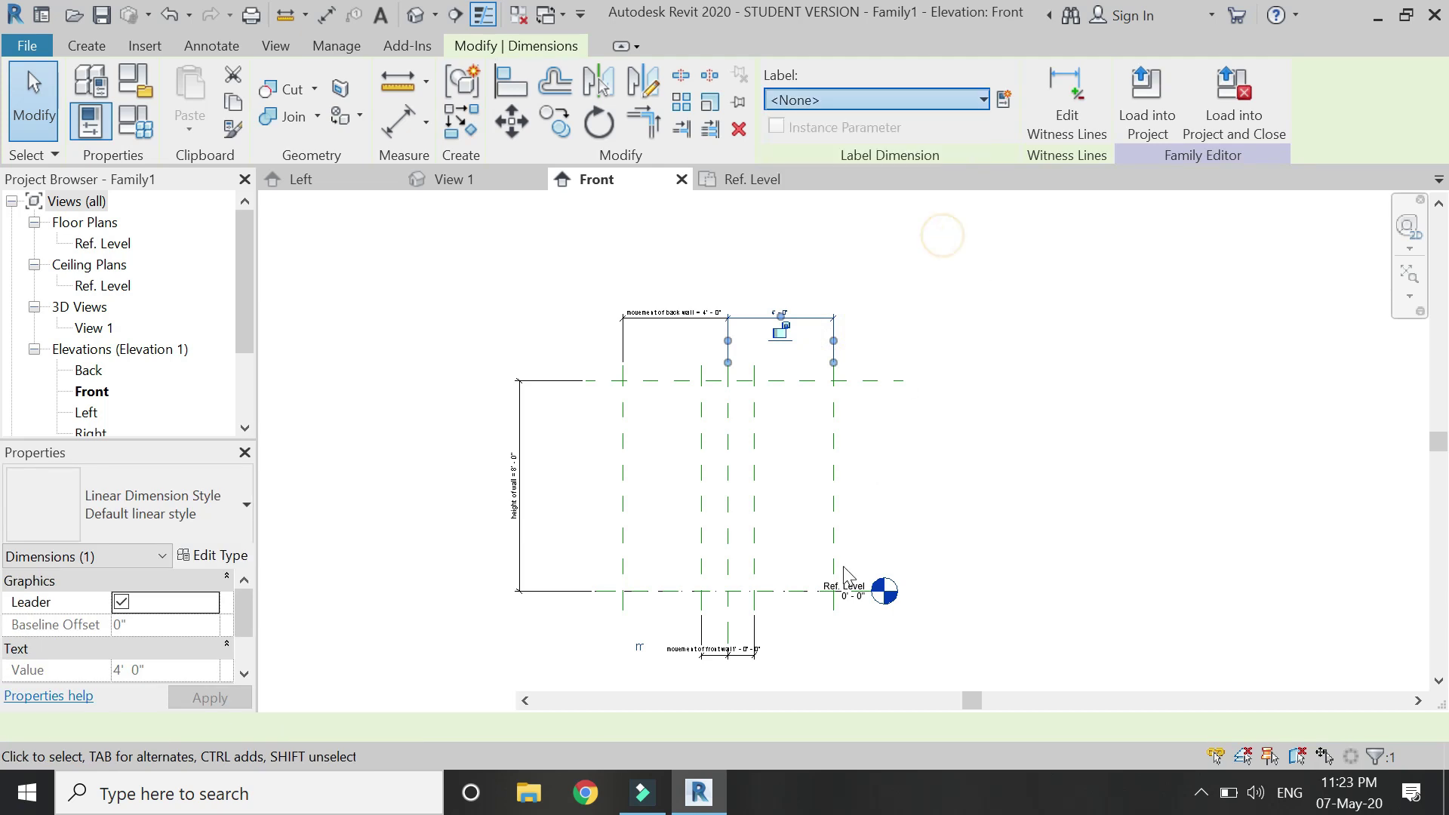
left_click(753, 647)
left_click(951, 102)
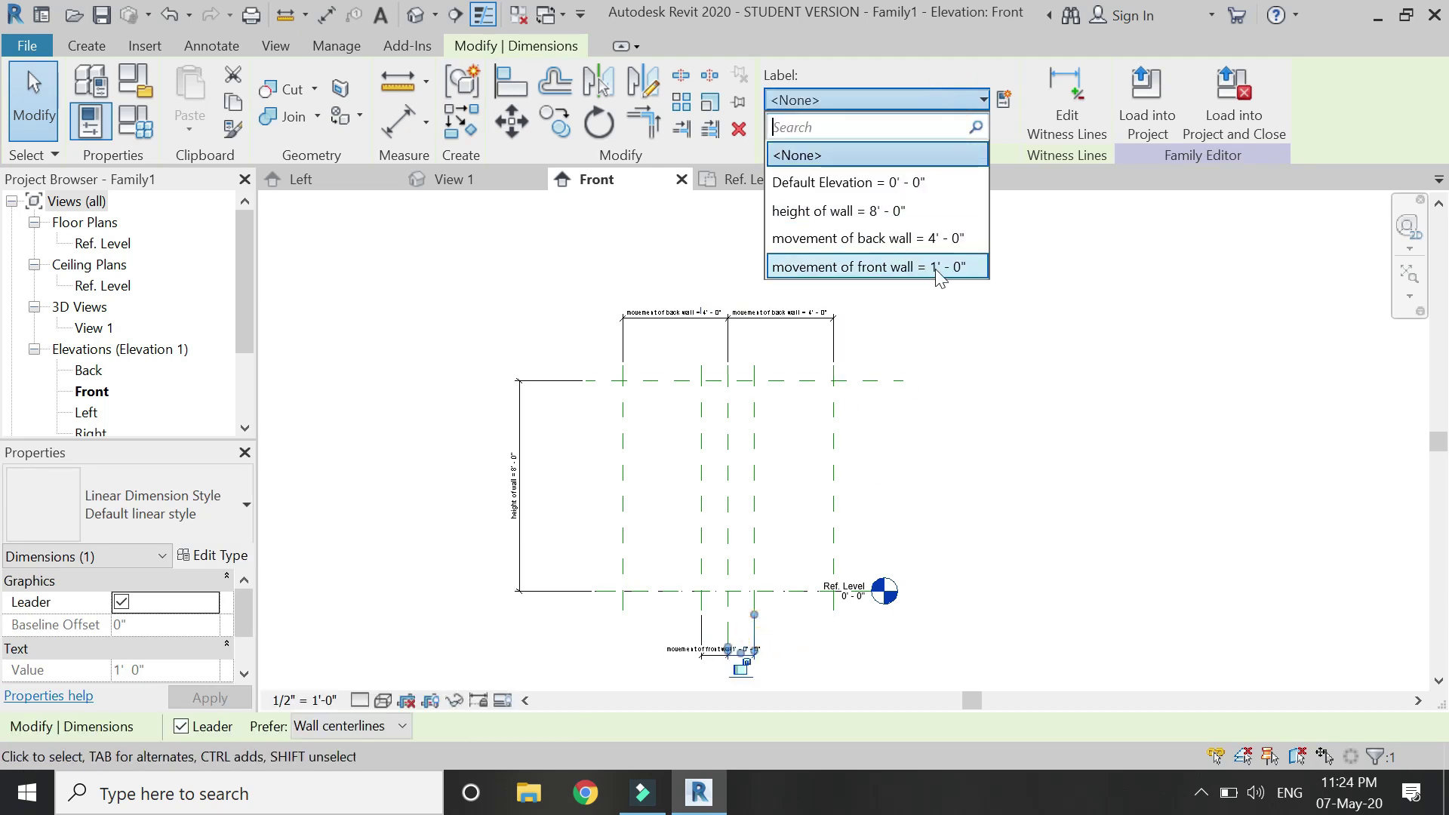
left_click(936, 266)
left_click(1032, 468)
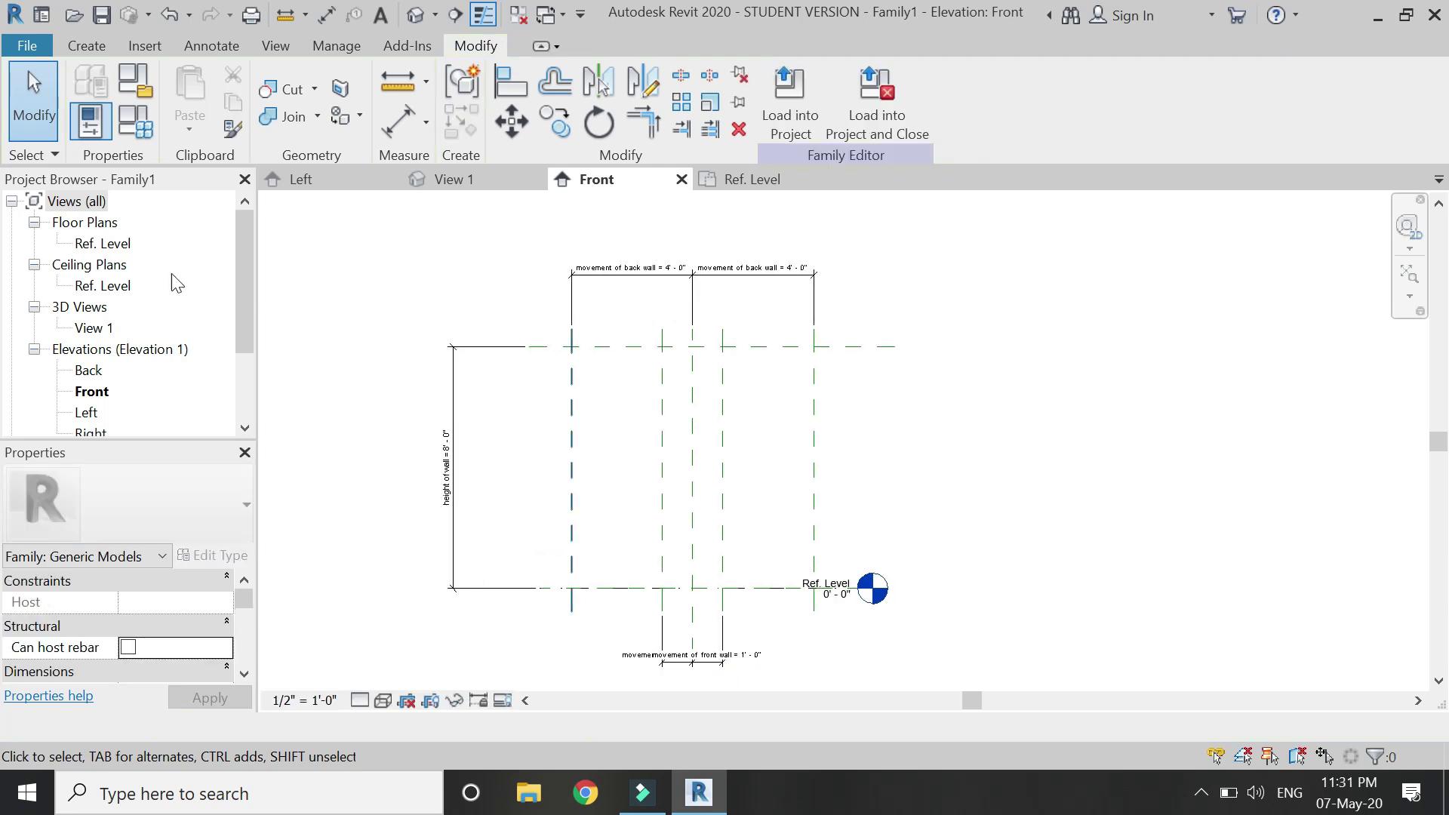
left_click(80, 47)
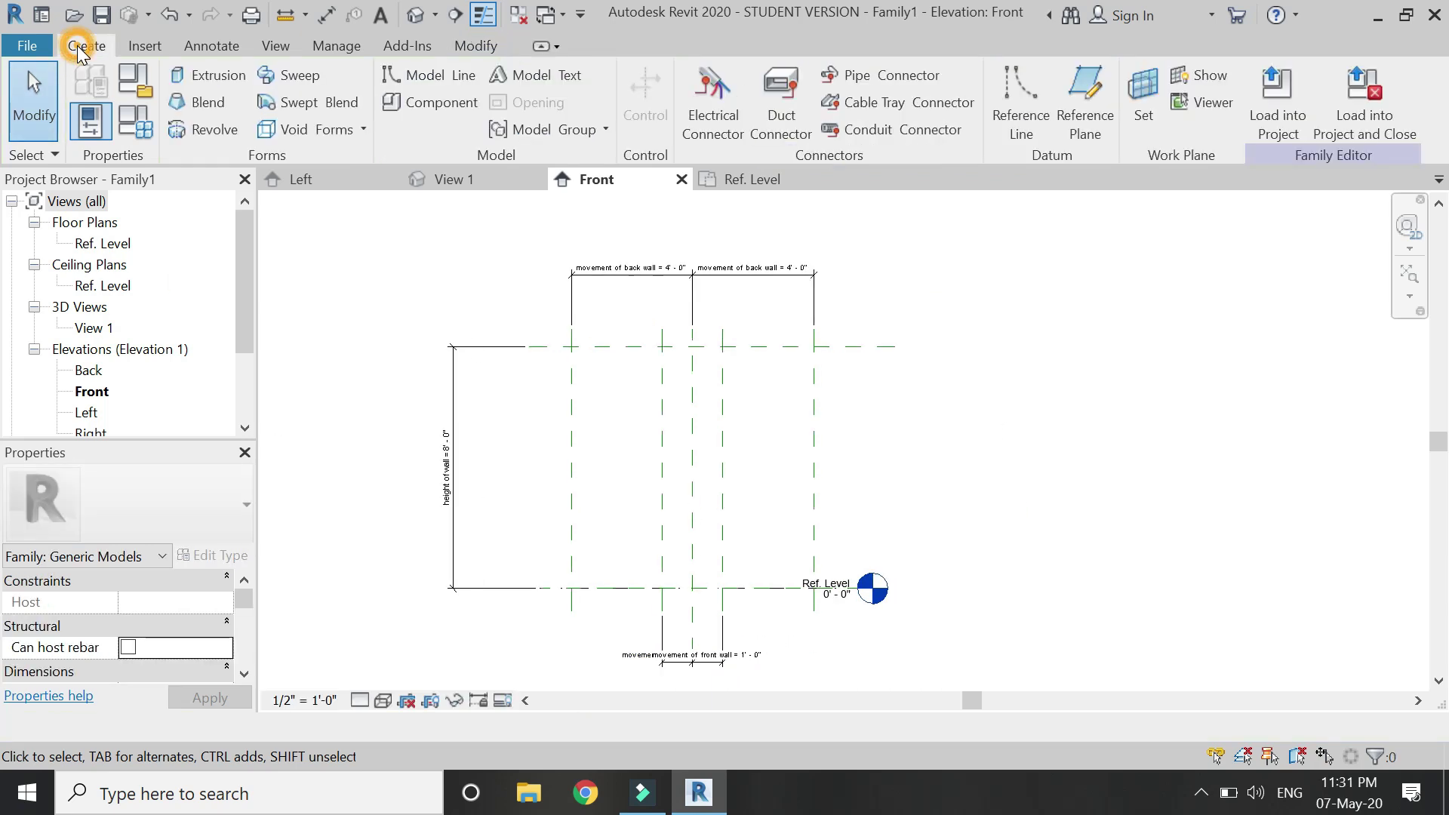
Sketch an extrusion rectangle from the top plane down to the level.
left_click(214, 79)
left_click(848, 88)
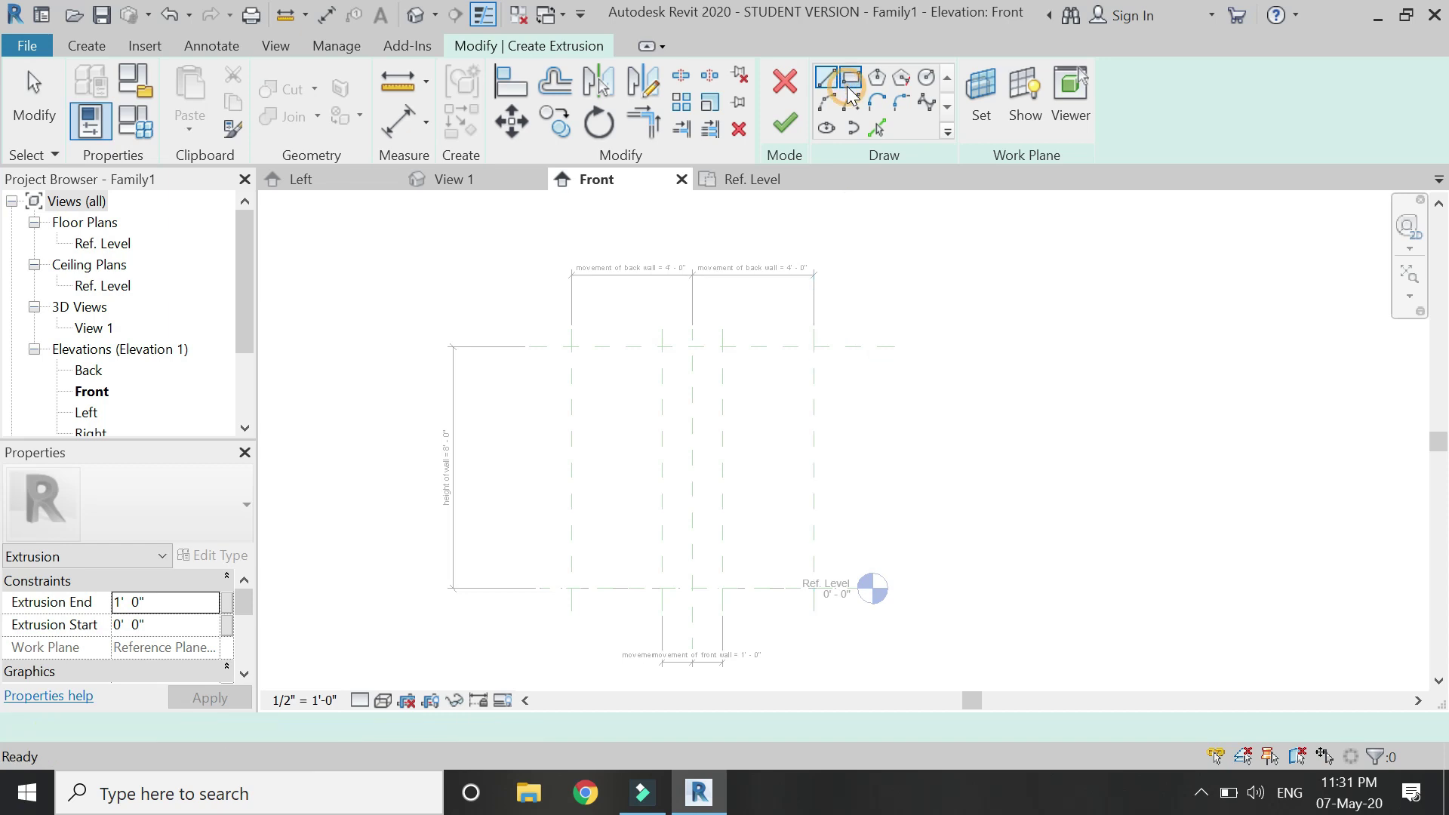
left_click(571, 347)
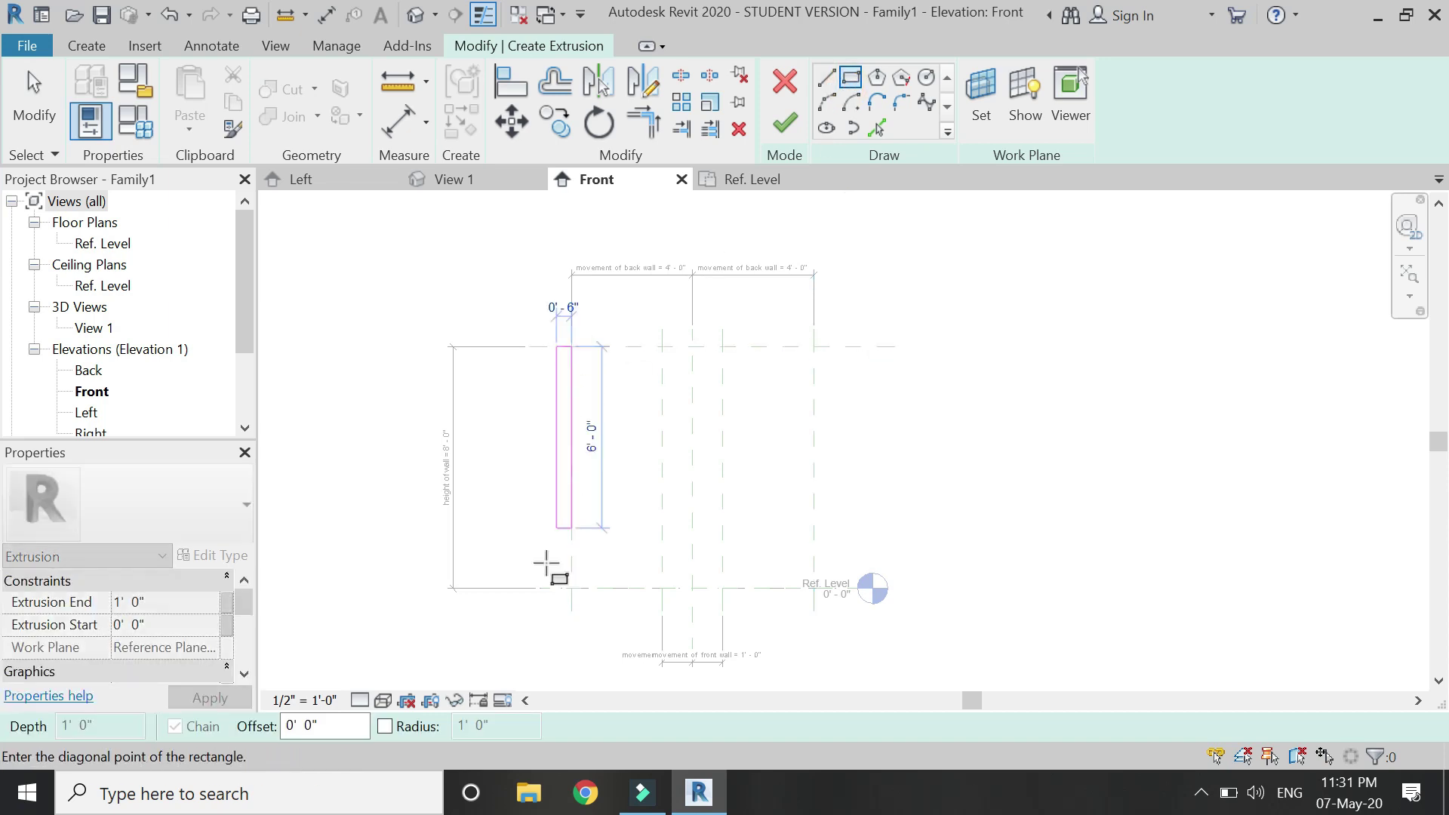
left_click(555, 588)
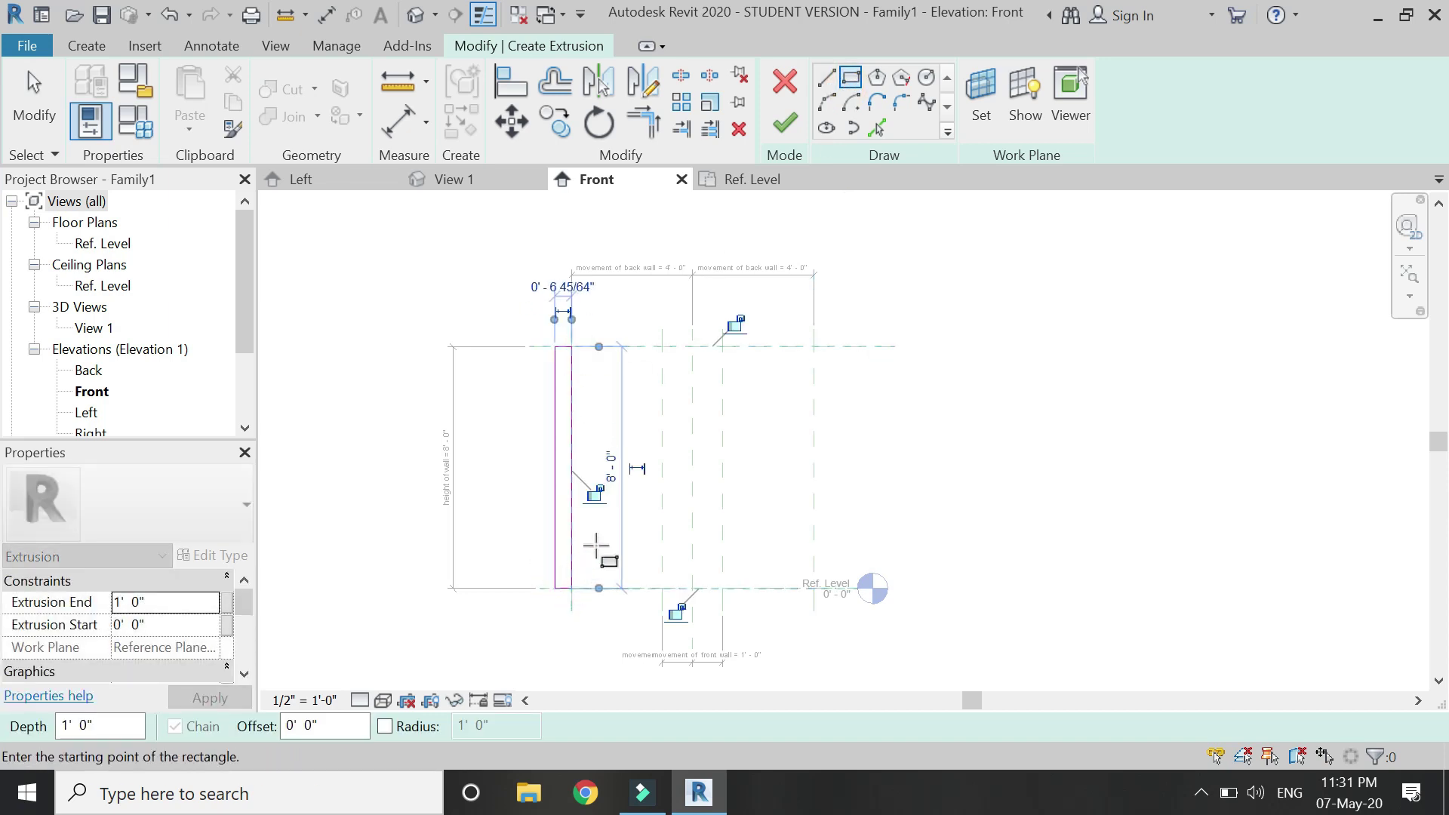
scroll(564, 426, "up", 2)
key("Escape")
key("Escape")
Dimension the rectangle's 8'-0" height and label it height of wall.
key("d")
key("i")
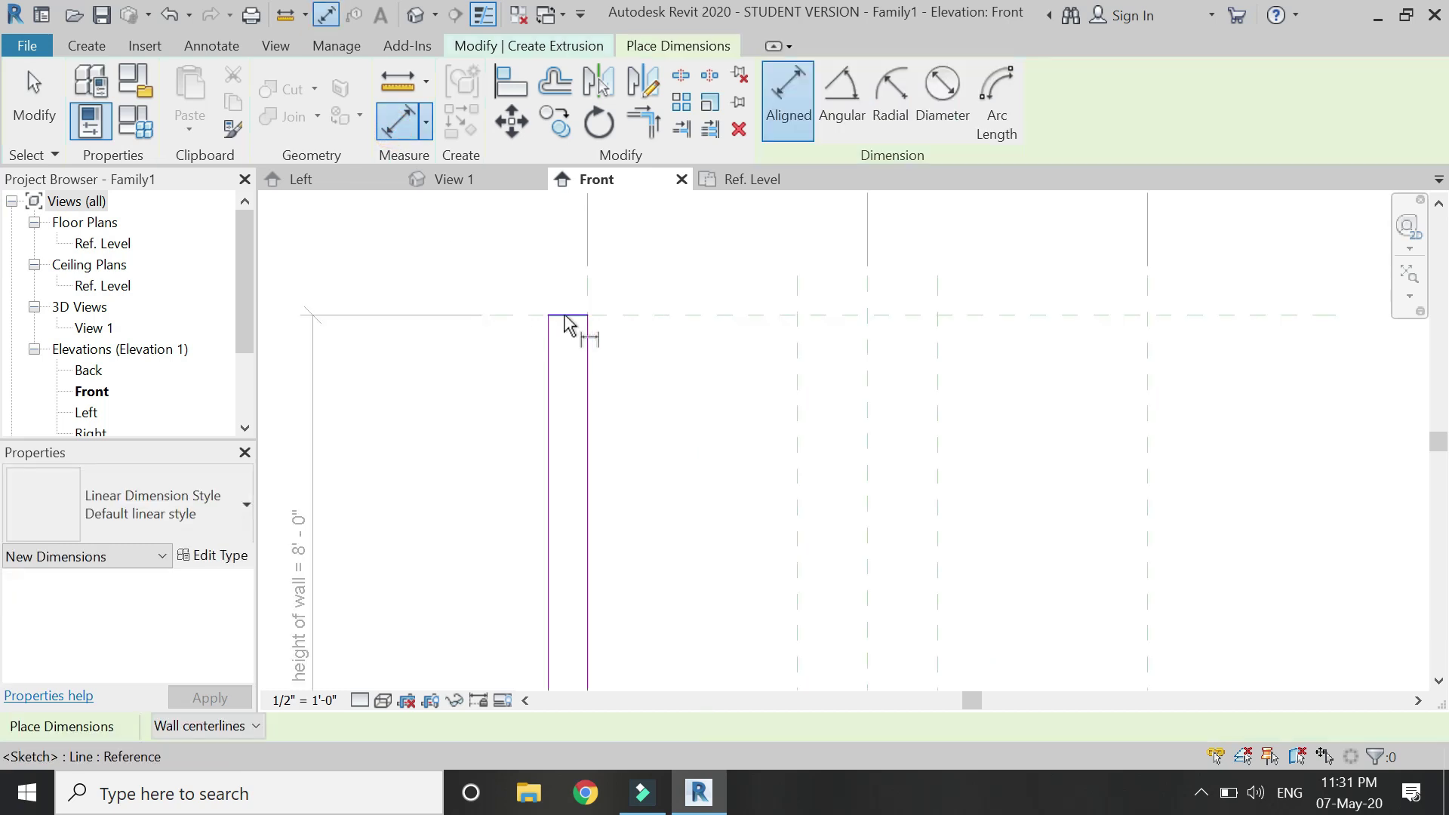
scroll(604, 589, "up", 2)
left_click(611, 595)
scroll(588, 627, "down", 2)
left_click(547, 642)
key("Escape")
scroll(714, 518, "down", 1)
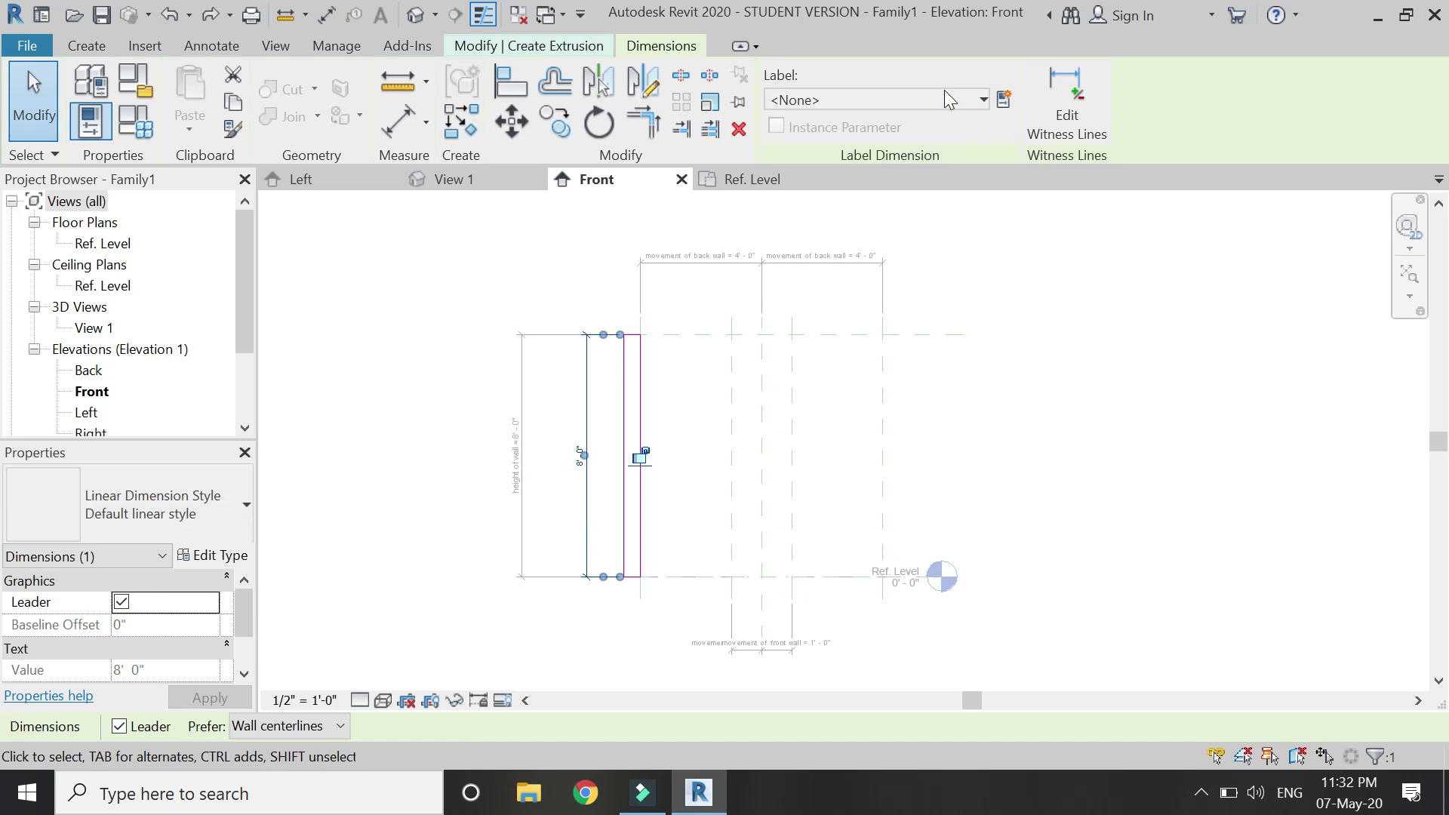
left_click(944, 100)
left_click(876, 211)
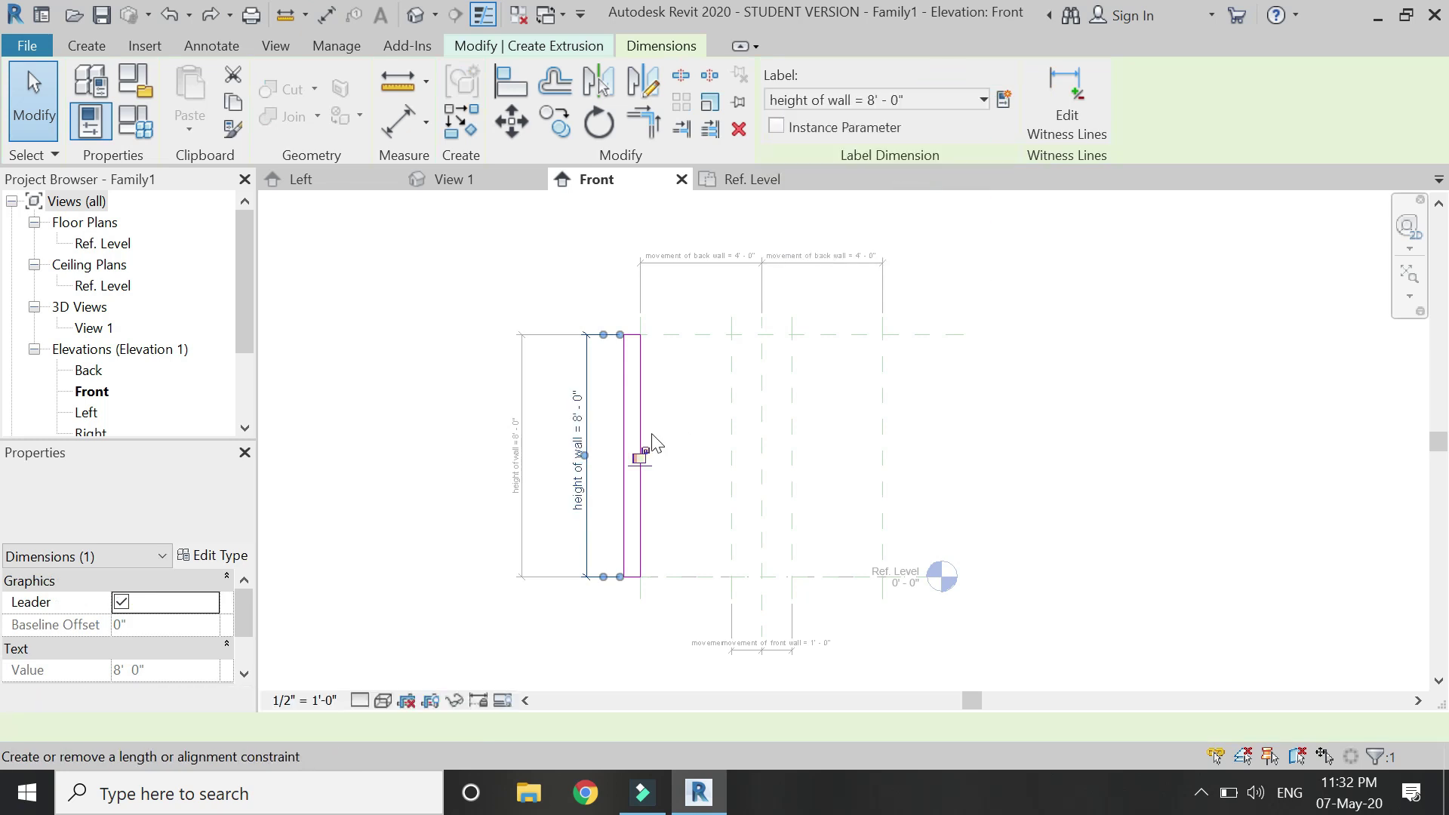
Set the slat rectangle's width to 2".
scroll(637, 473, "up", 2)
left_click(607, 391)
scroll(617, 232, "up", 2)
left_click(616, 226)
key("Return")
scroll(673, 479, "down", 1)
key("Escape")
Set Extrusion End to 2" and finish the extrusion.
double_click(195, 602)
type("2")
key("Return")
double_click(189, 602)
type("2")
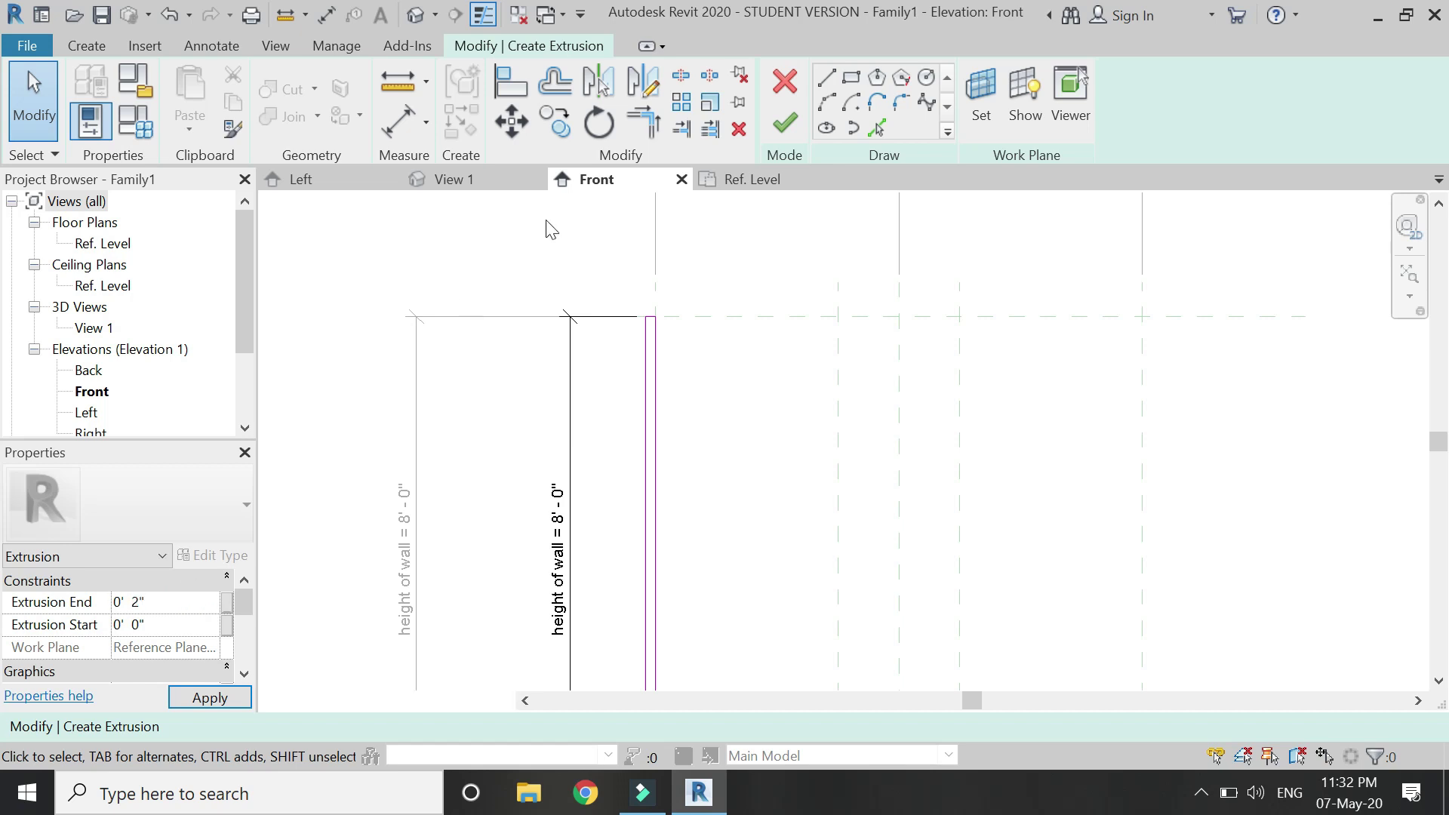
left_click(785, 123)
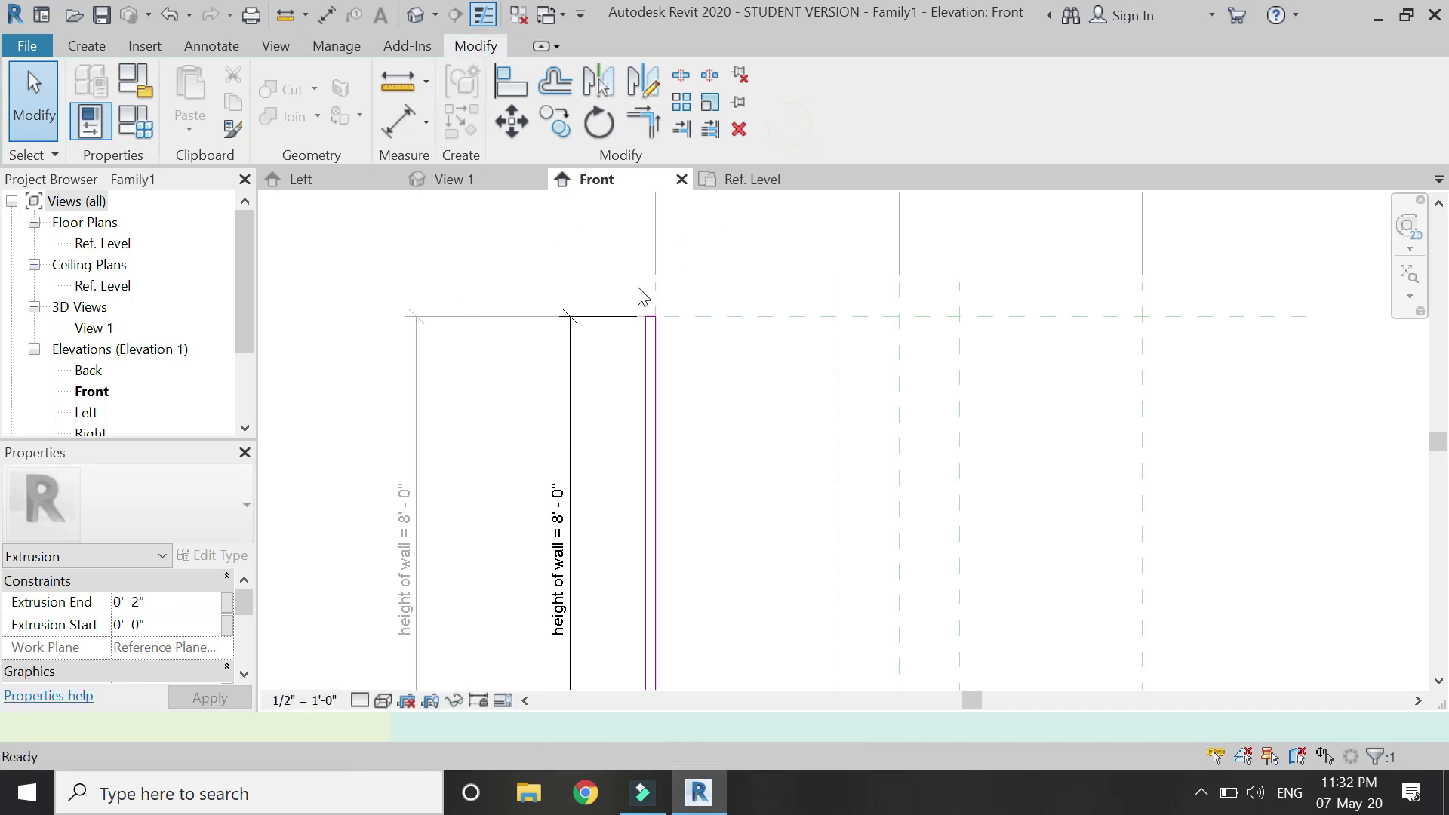
Link the slat's Material to a new 'wood' material parameter.
left_click(654, 386)
scroll(178, 621, "down", 3)
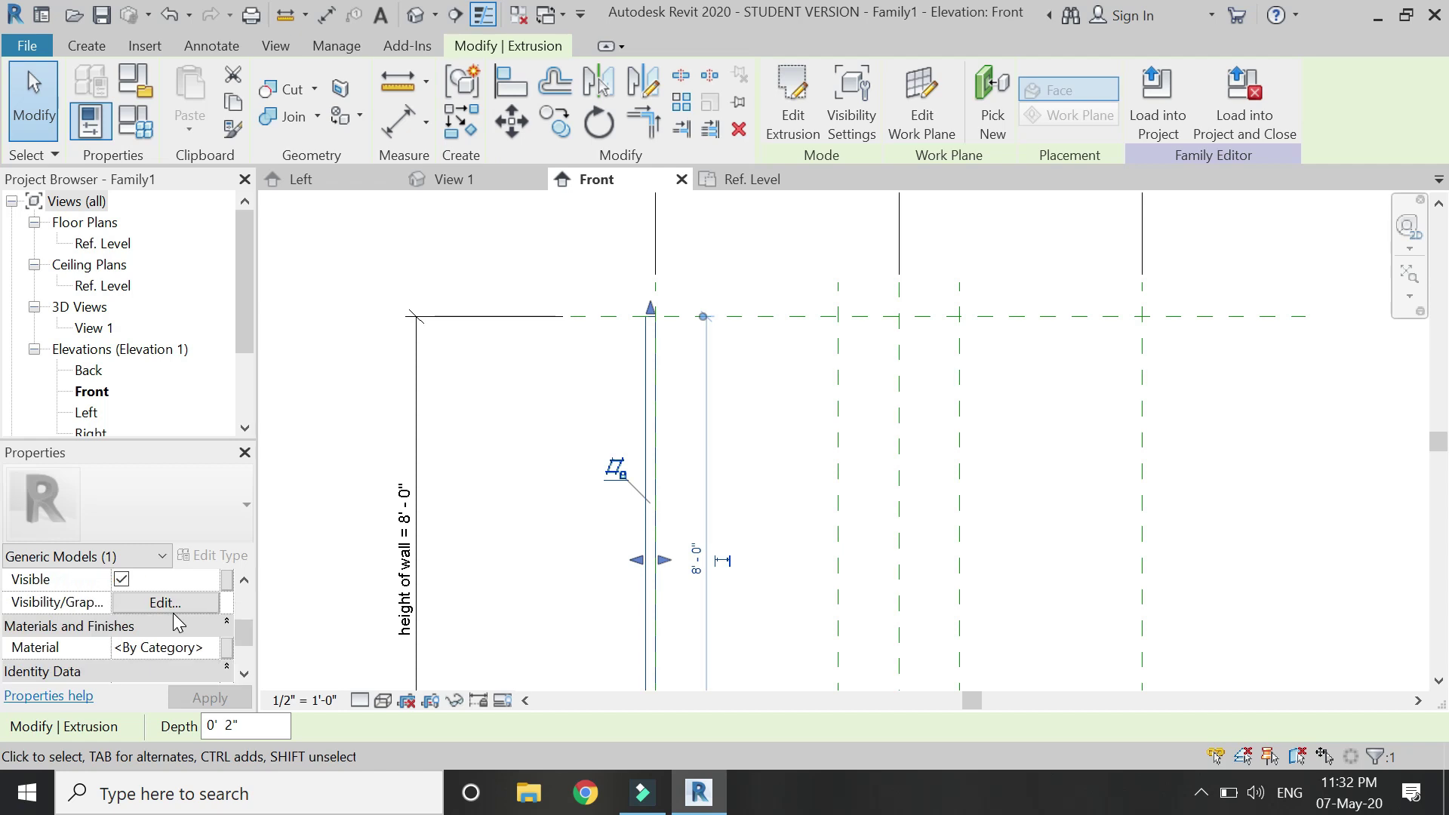
left_click(227, 648)
left_click(385, 554)
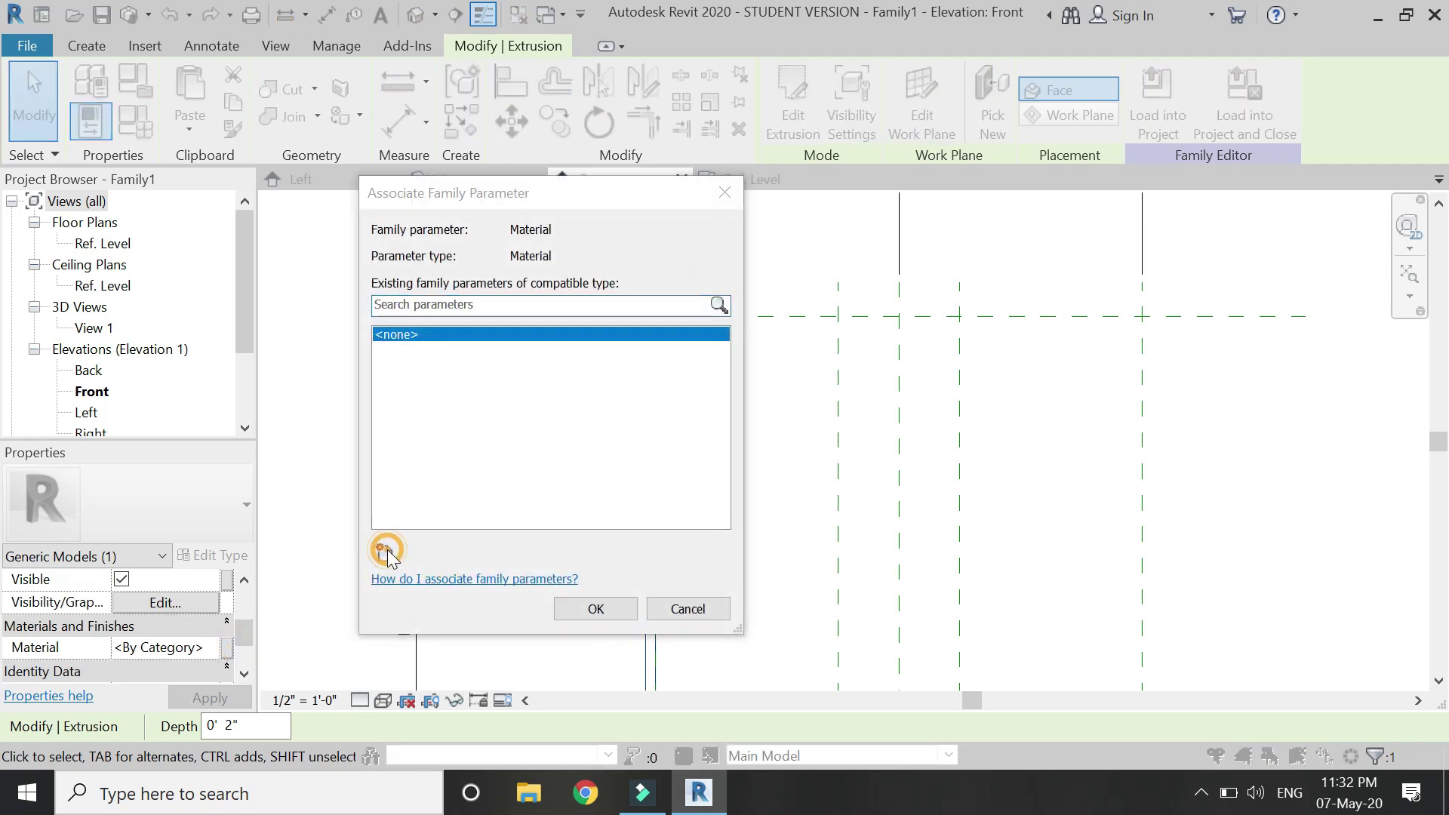
type("wood")
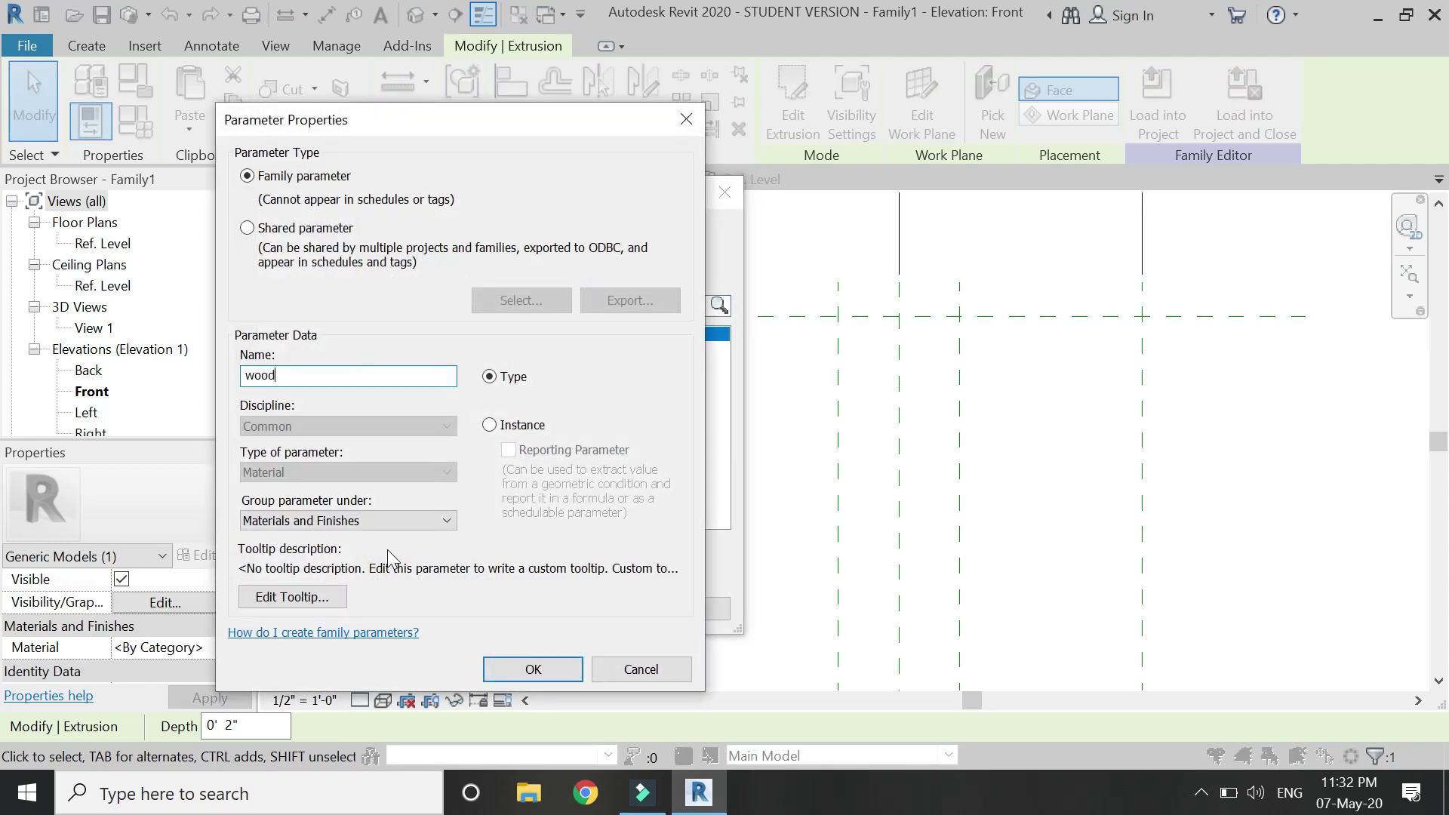
key("Return")
left_click(599, 608)
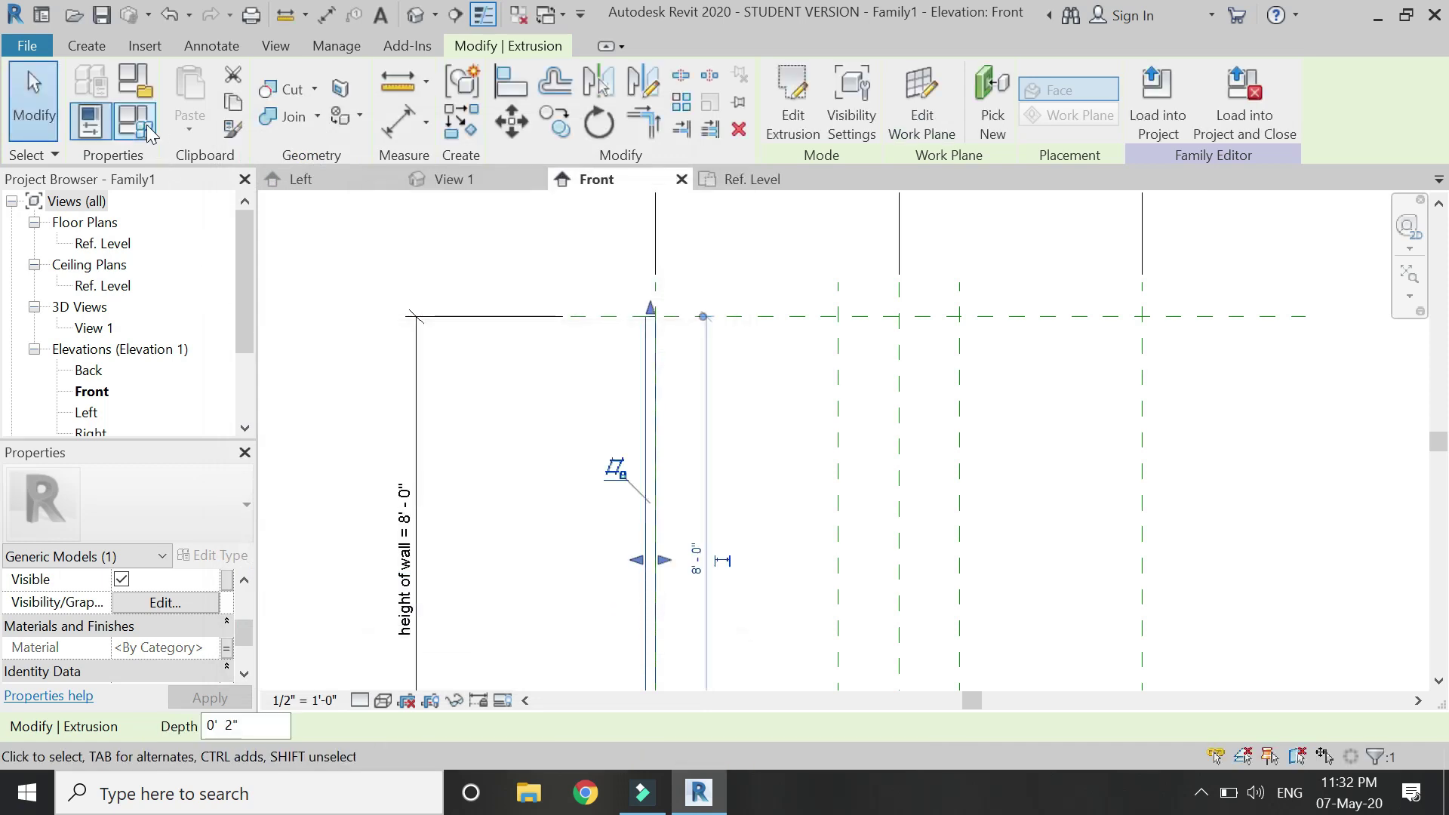
Assign the library material Mahogany to the wood parameter in Family Types.
left_click(136, 121)
left_click(373, 308)
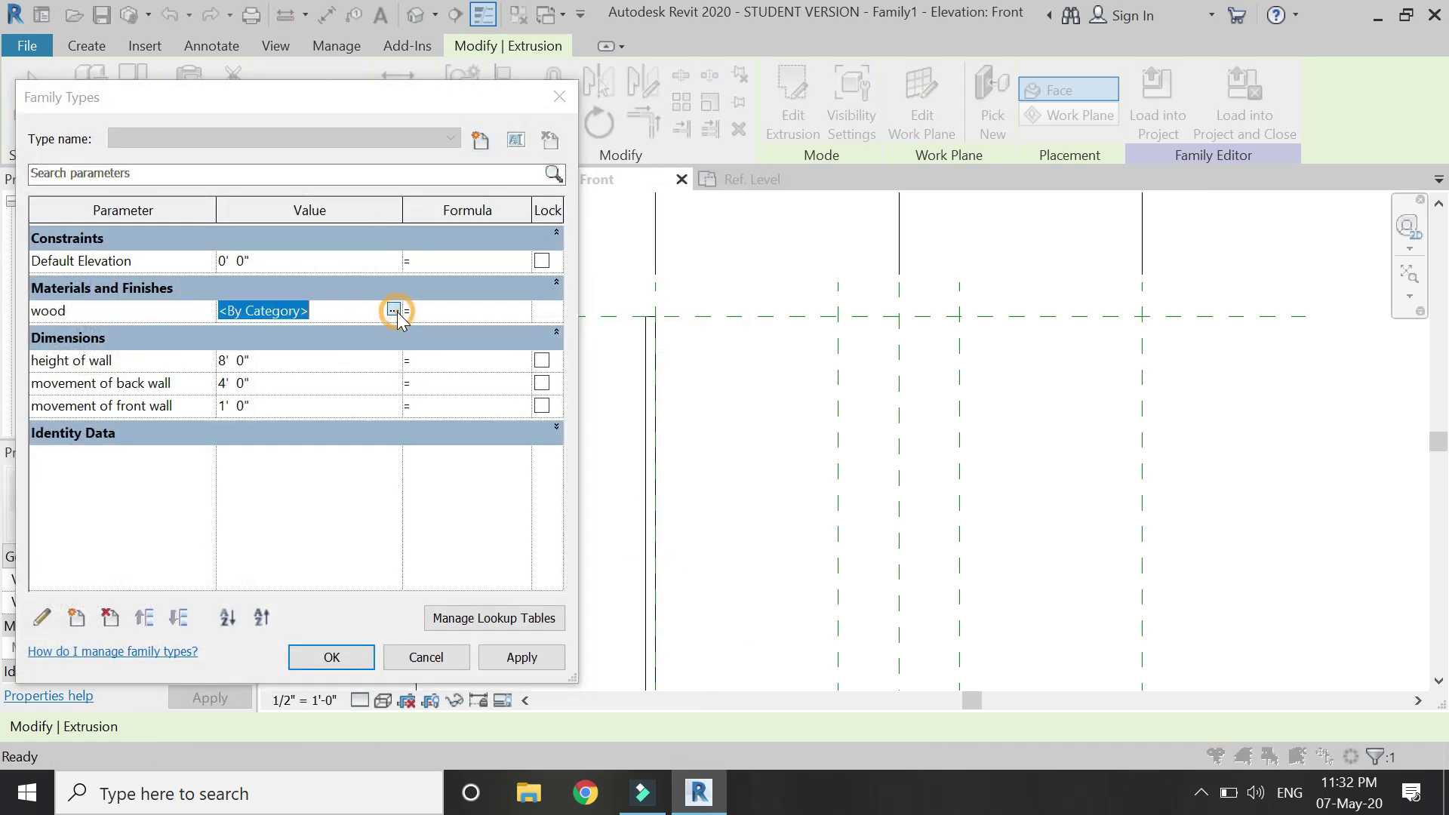
left_click(395, 310)
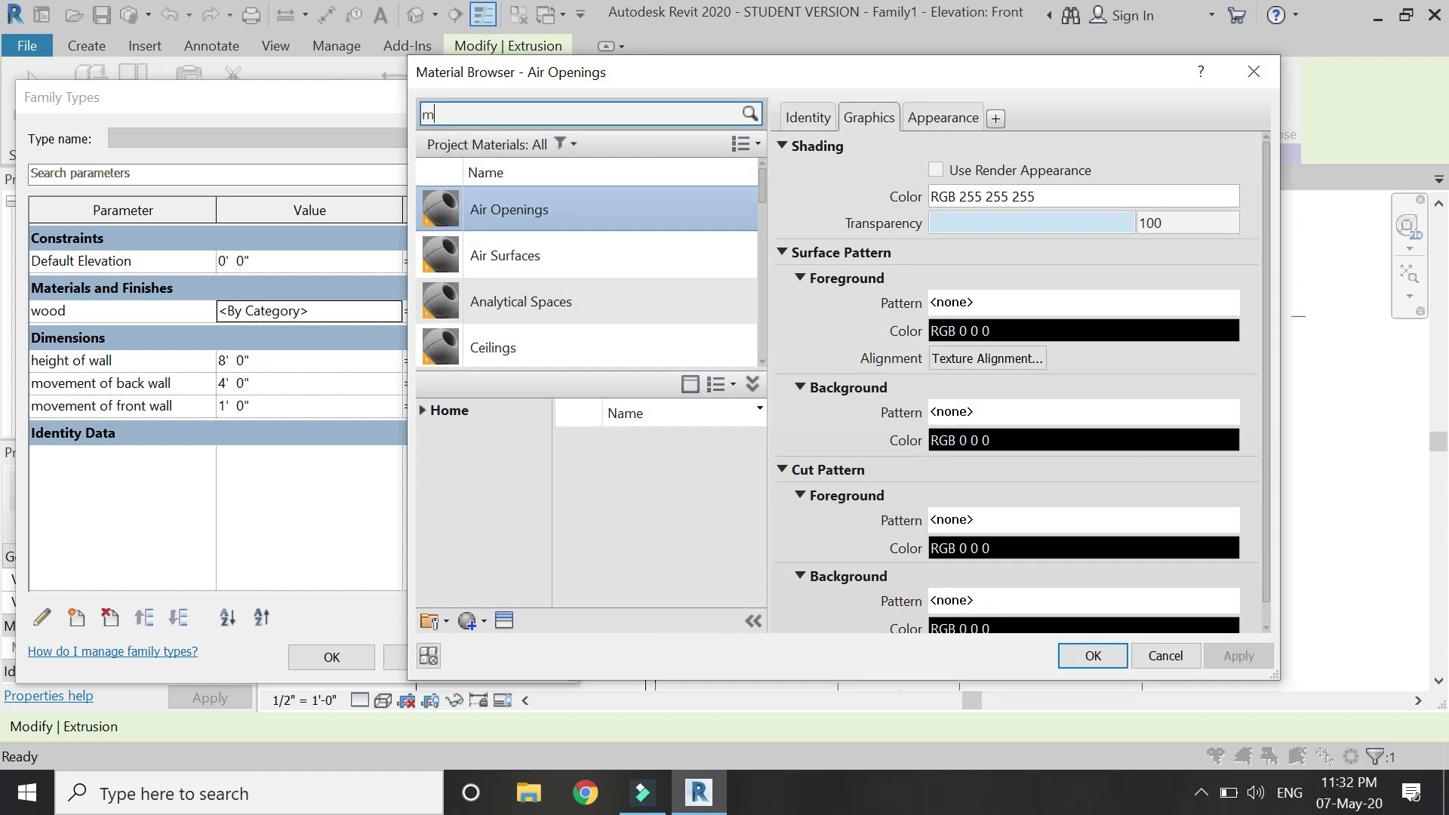
left_click(489, 110)
type("maho")
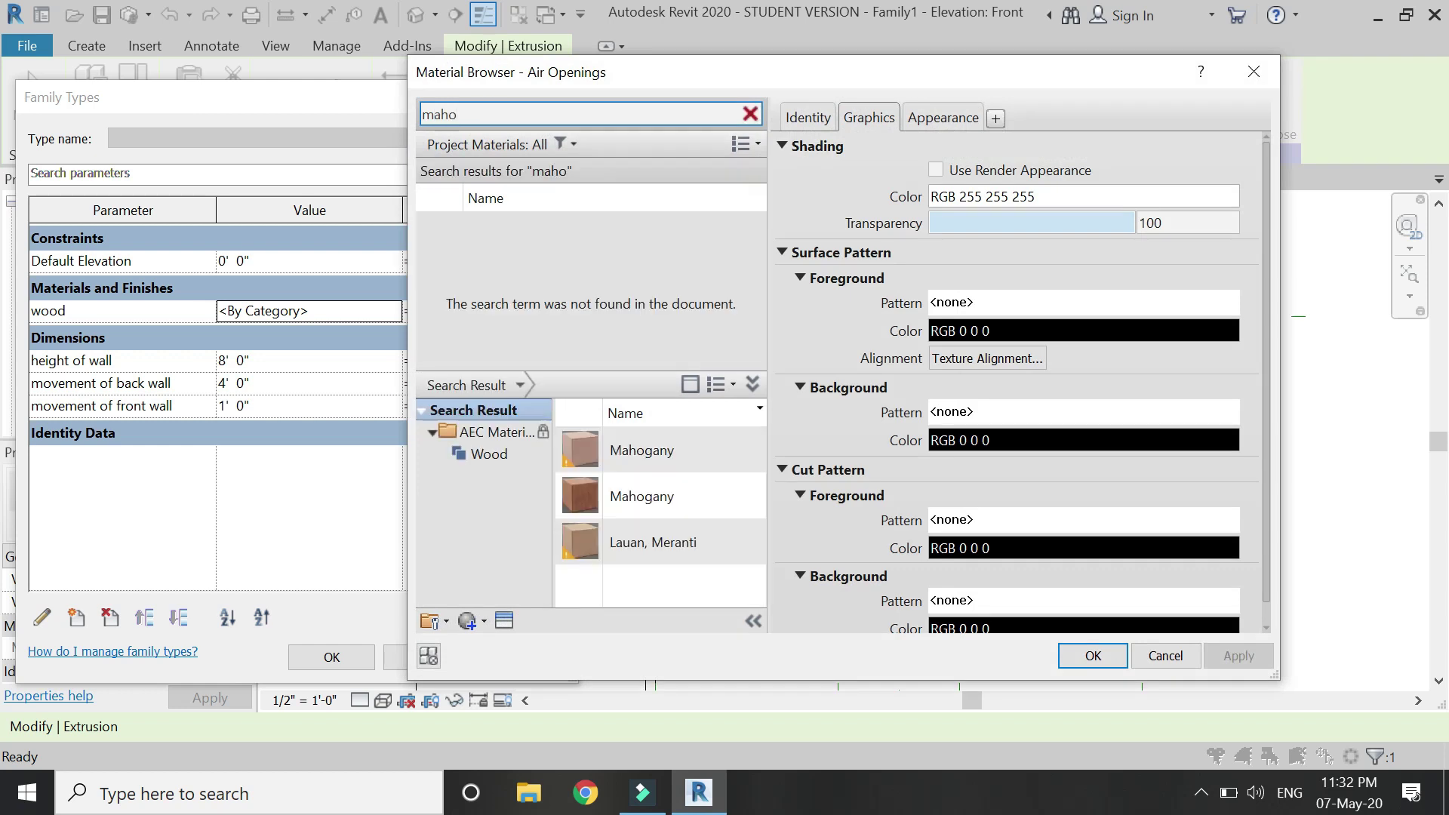
left_click(628, 505)
left_click(735, 494)
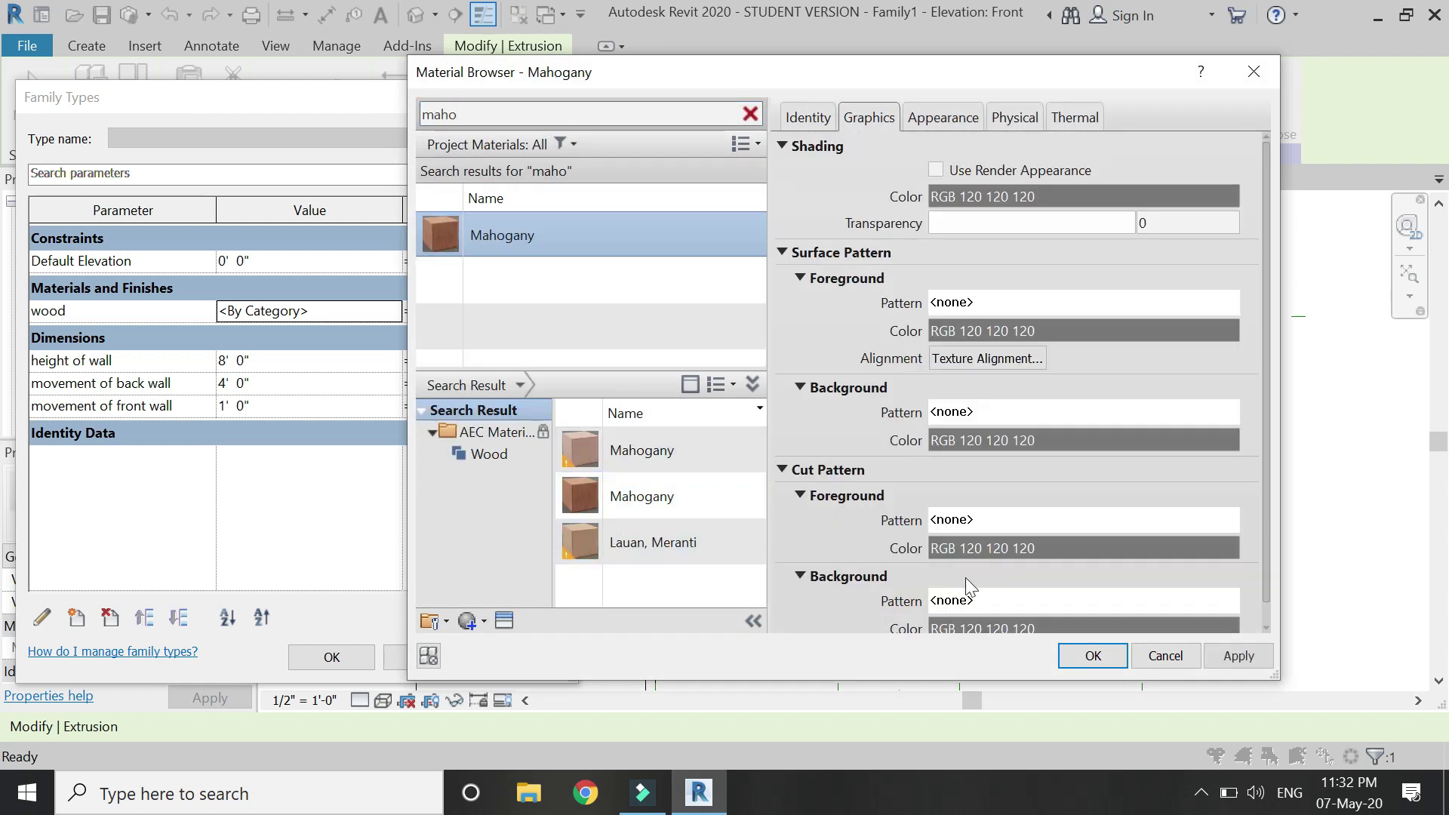
left_click(1072, 660)
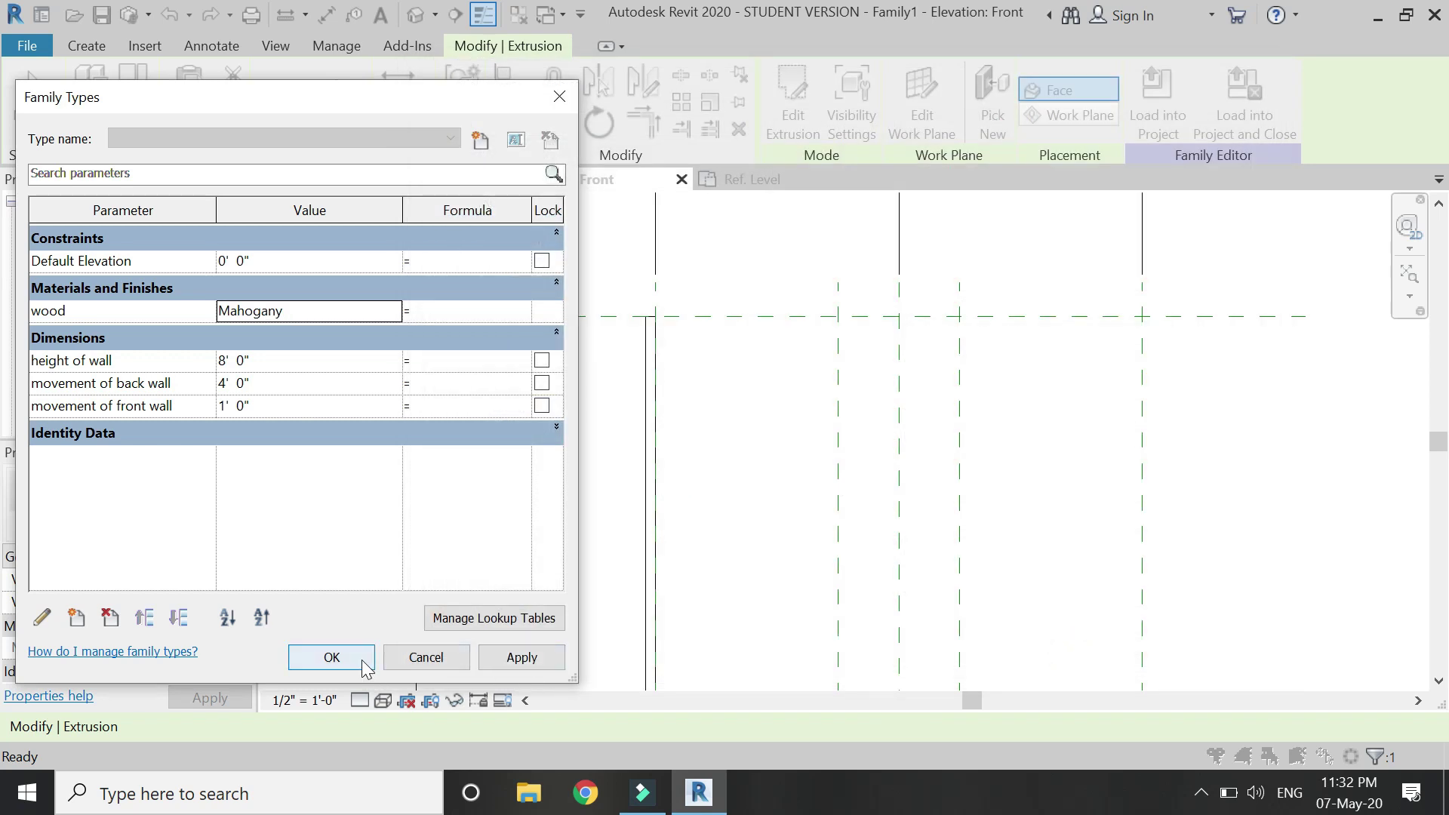
left_click(331, 658)
scroll(788, 385, "down", 2)
left_click(787, 385)
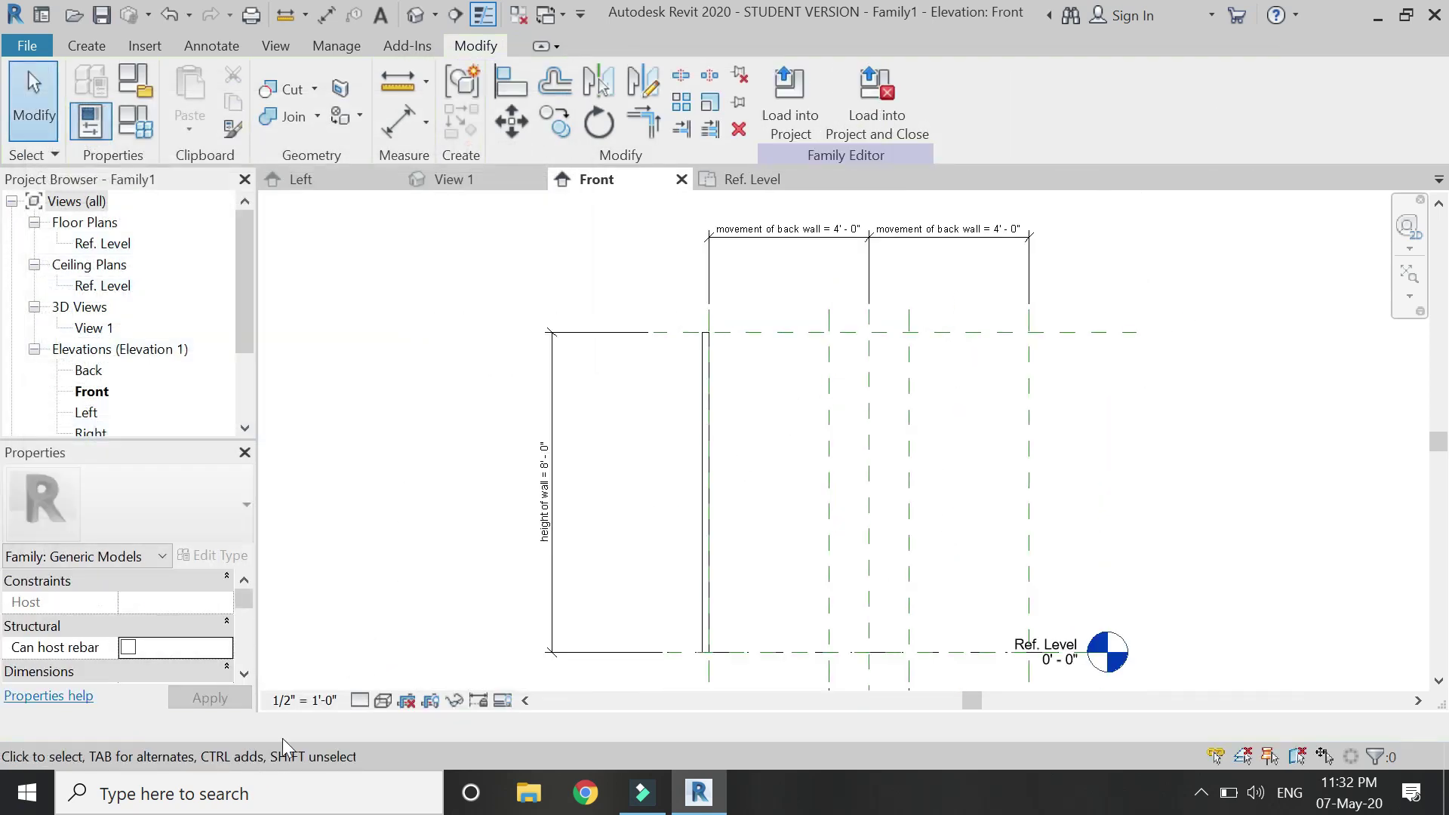
Set the elevation's visual style to Shaded.
left_click(381, 701)
left_click(430, 605)
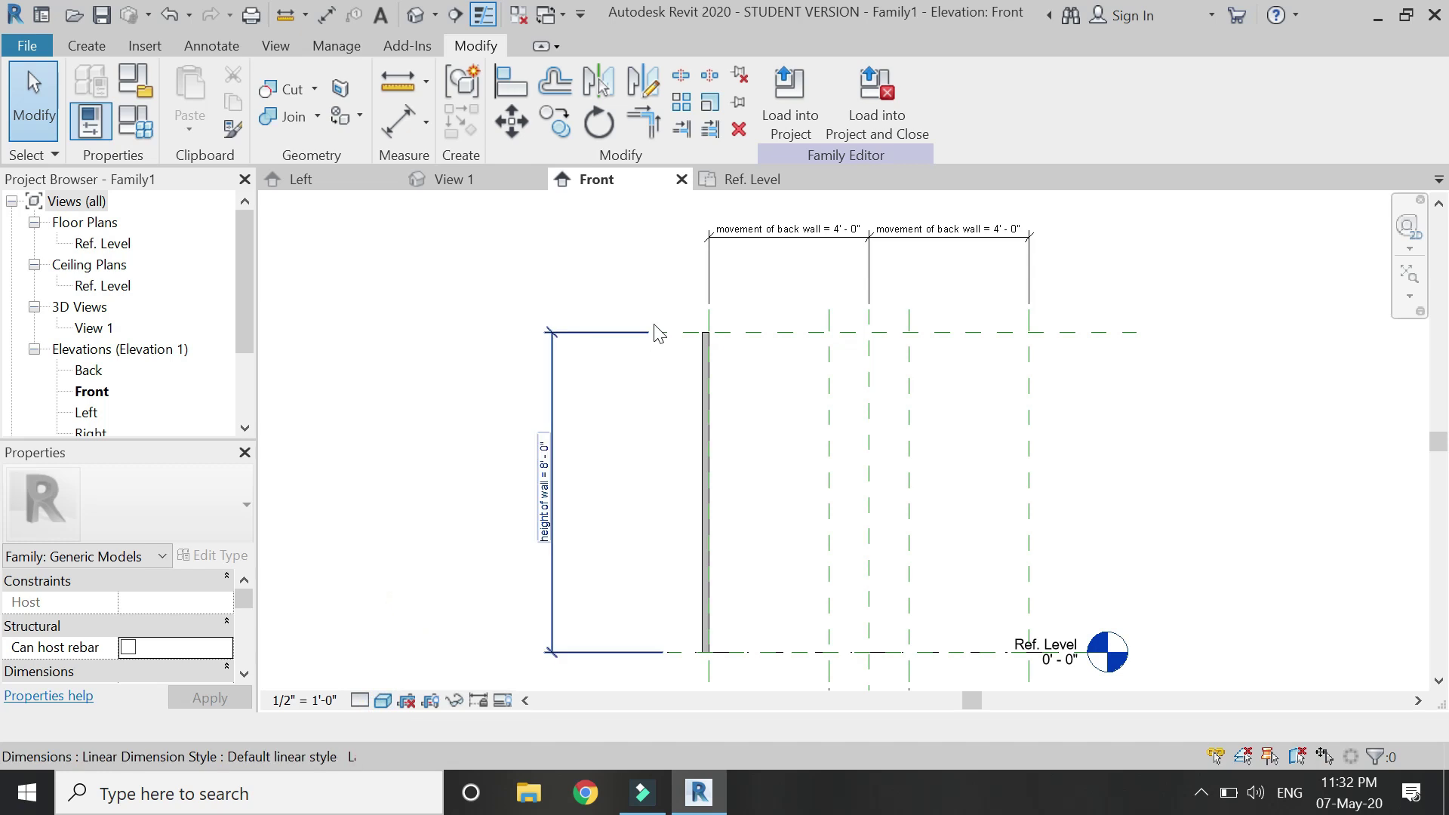
scroll(656, 326, "up", 2)
Array the slat extrusion into an evenly spaced row of 10 slats.
left_click(755, 381)
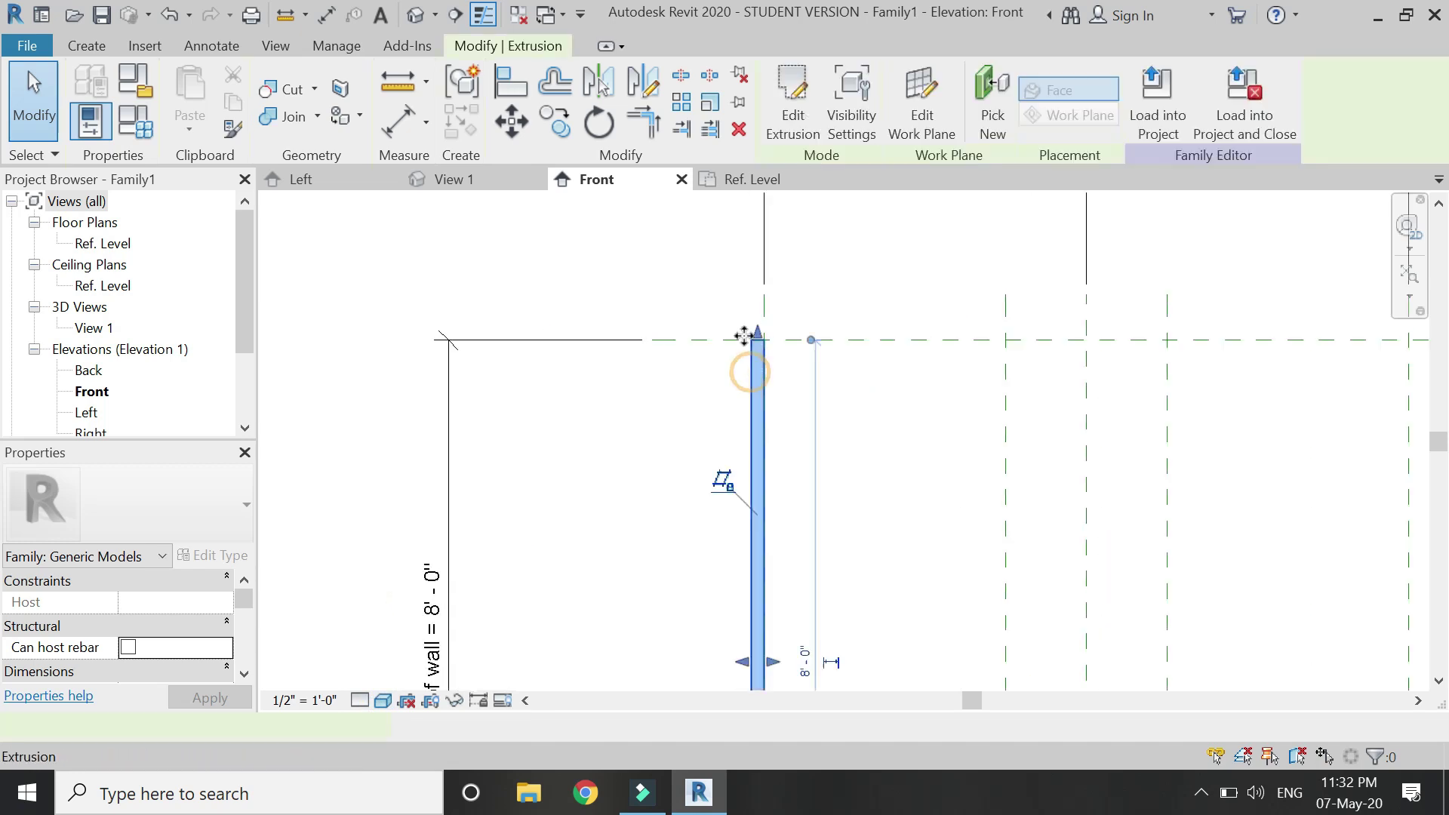
left_click(684, 107)
scroll(759, 332, "up", 1)
left_click(768, 347)
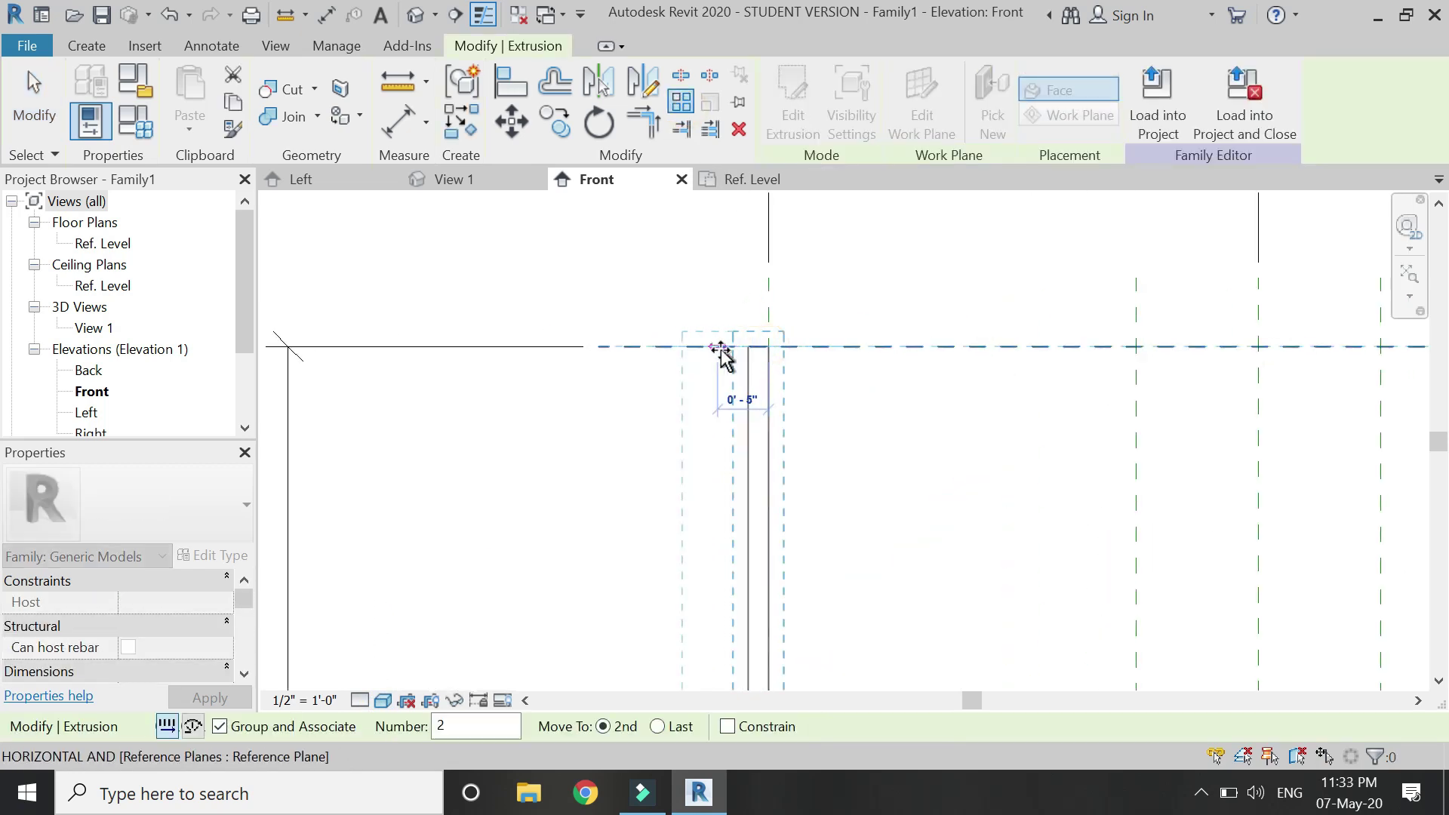
left_click(725, 349)
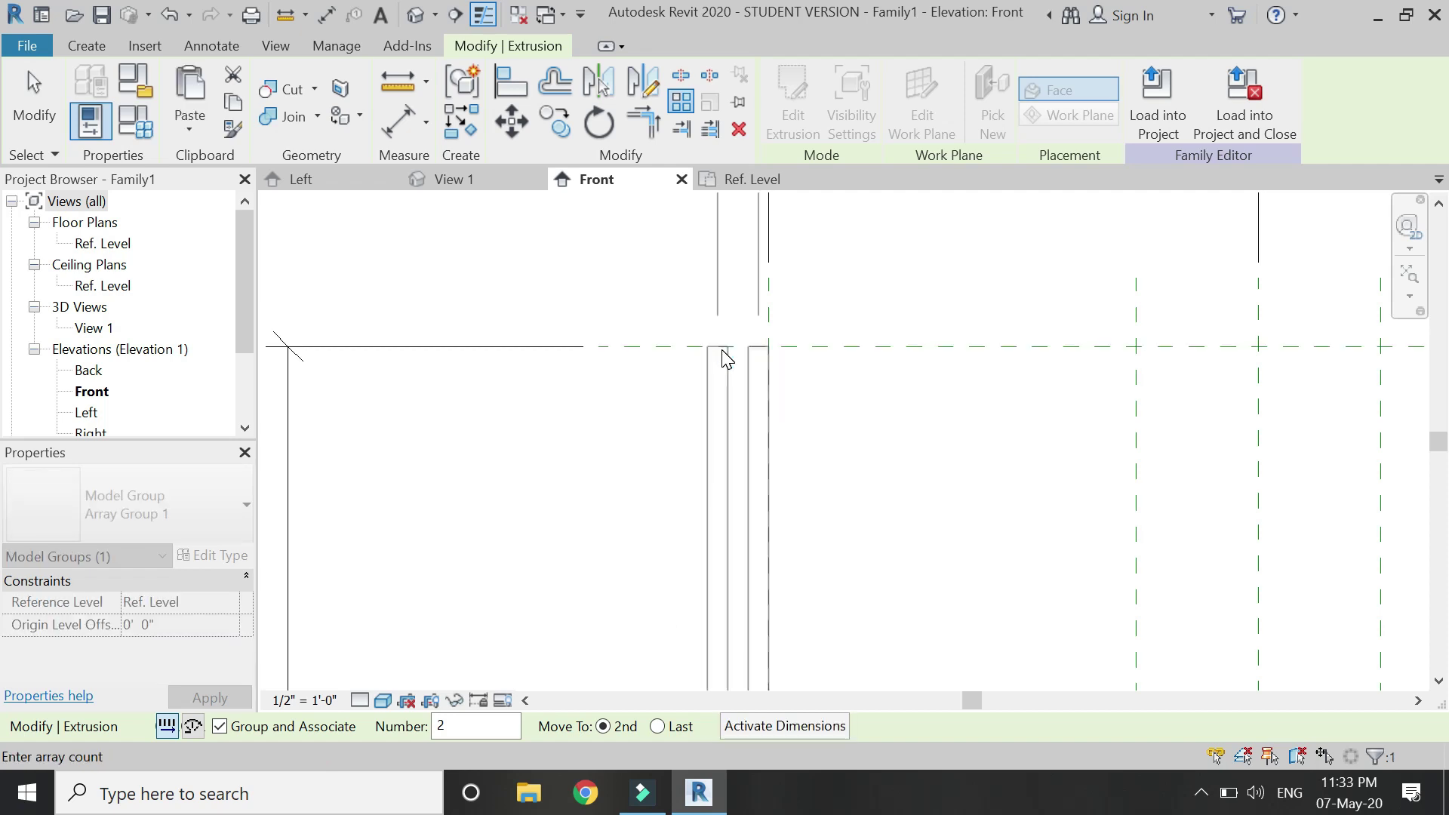
scroll(705, 390, "down", 1)
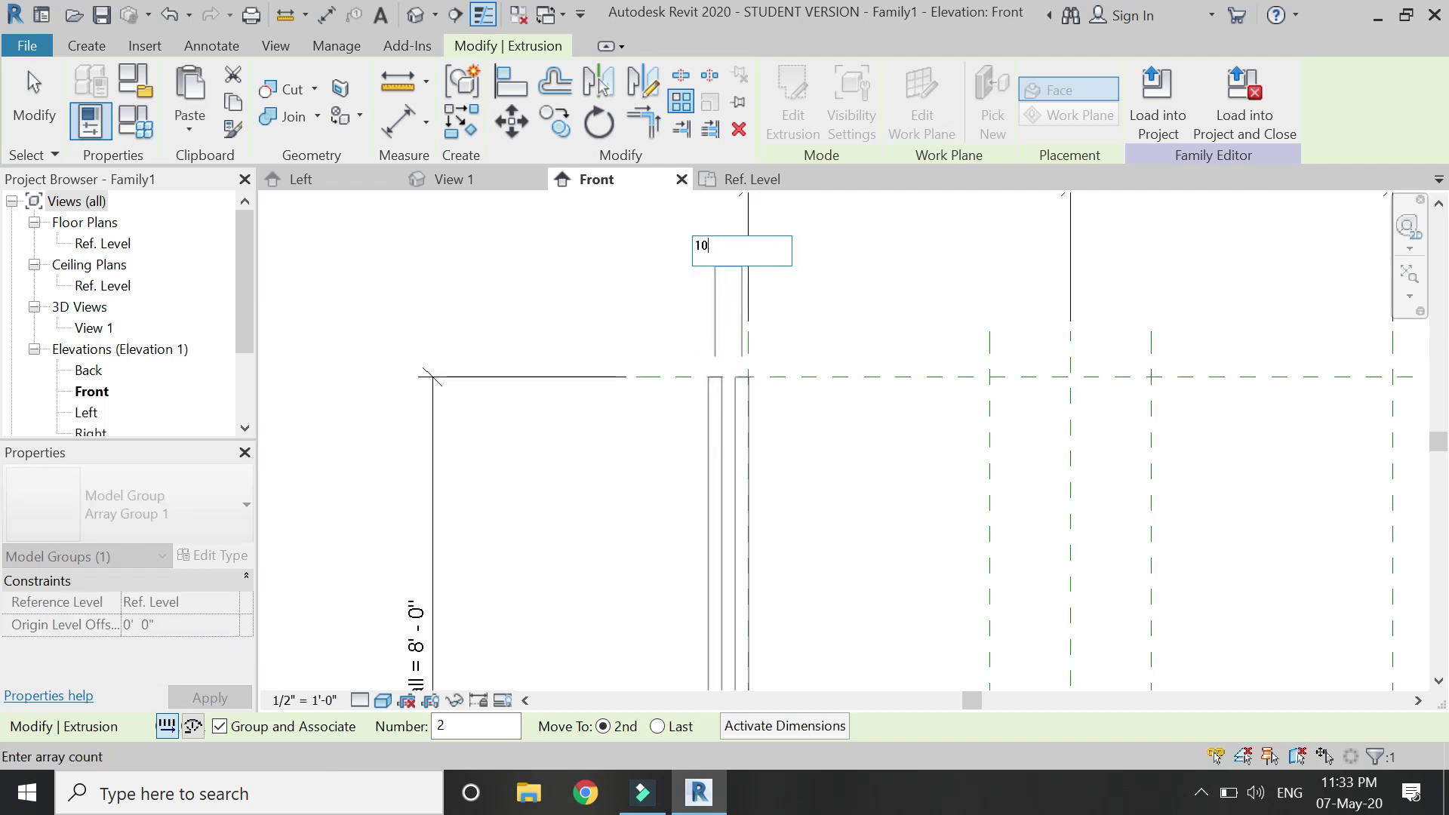
key("Return")
key("Escape")
scroll(718, 272, "down", 2)
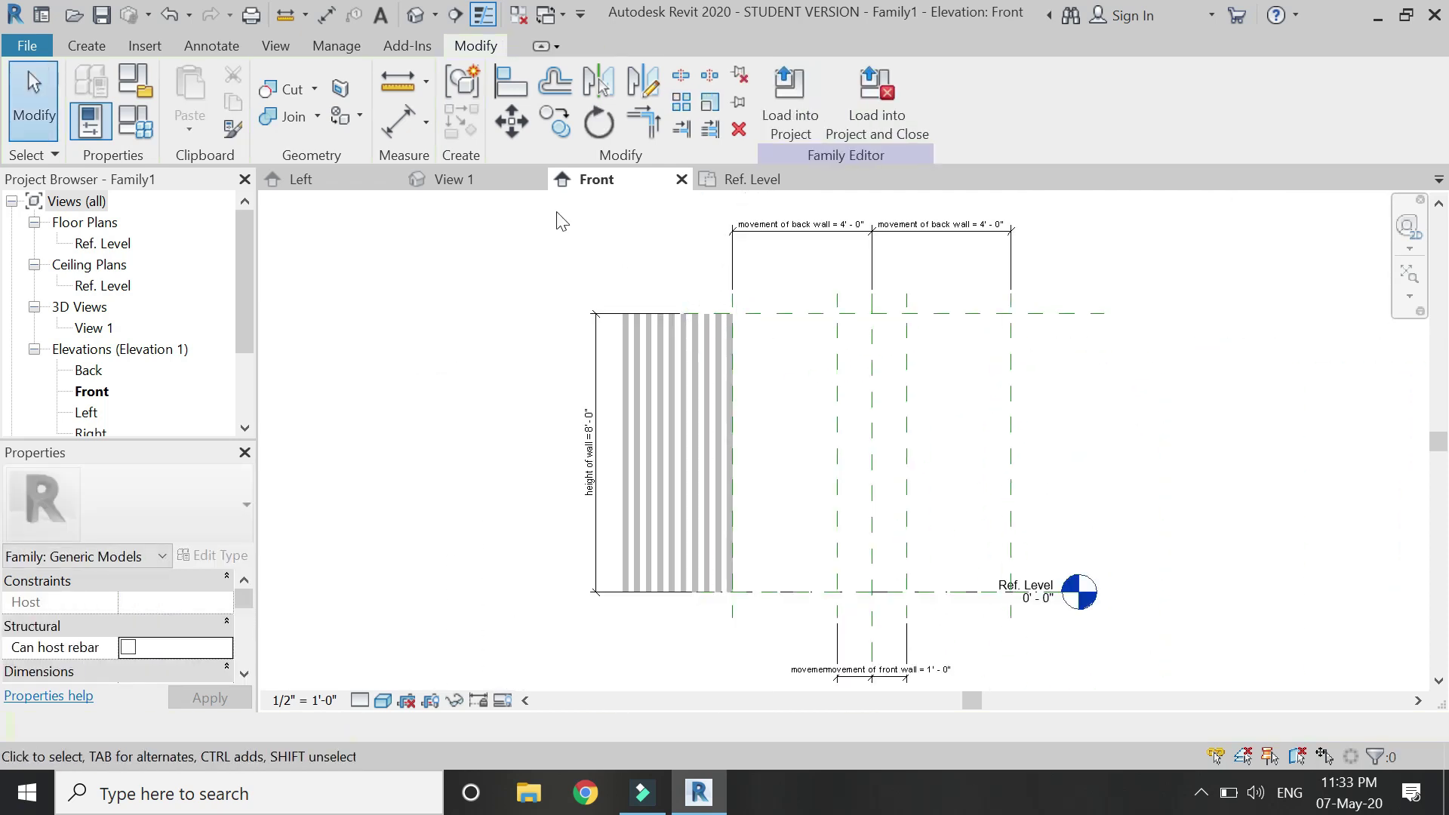
left_click(398, 120)
scroll(686, 307, "up", 4)
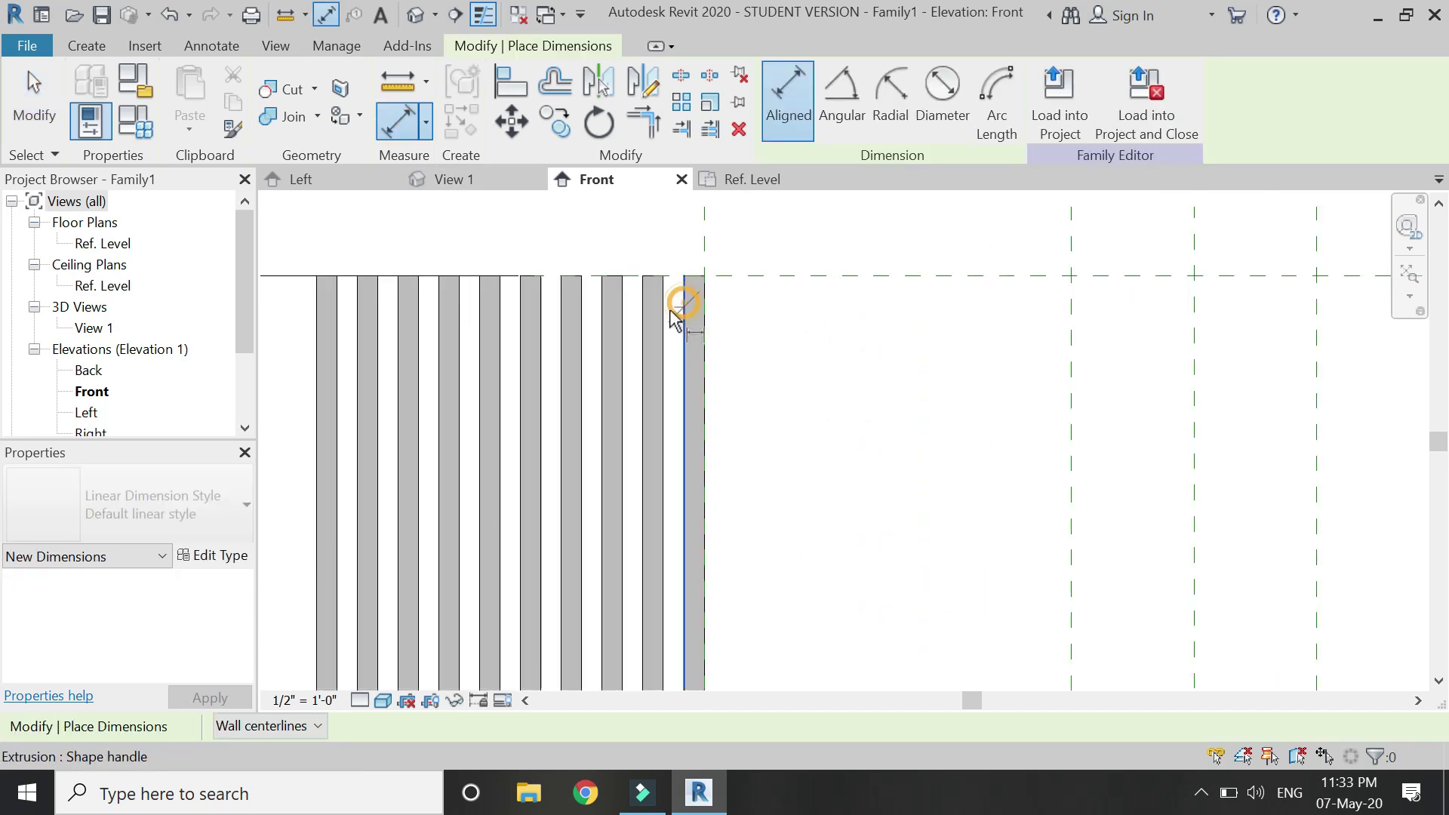
Add a 0'-2" aligned dimension across the last slat's width.
left_click(661, 312)
left_click(825, 385)
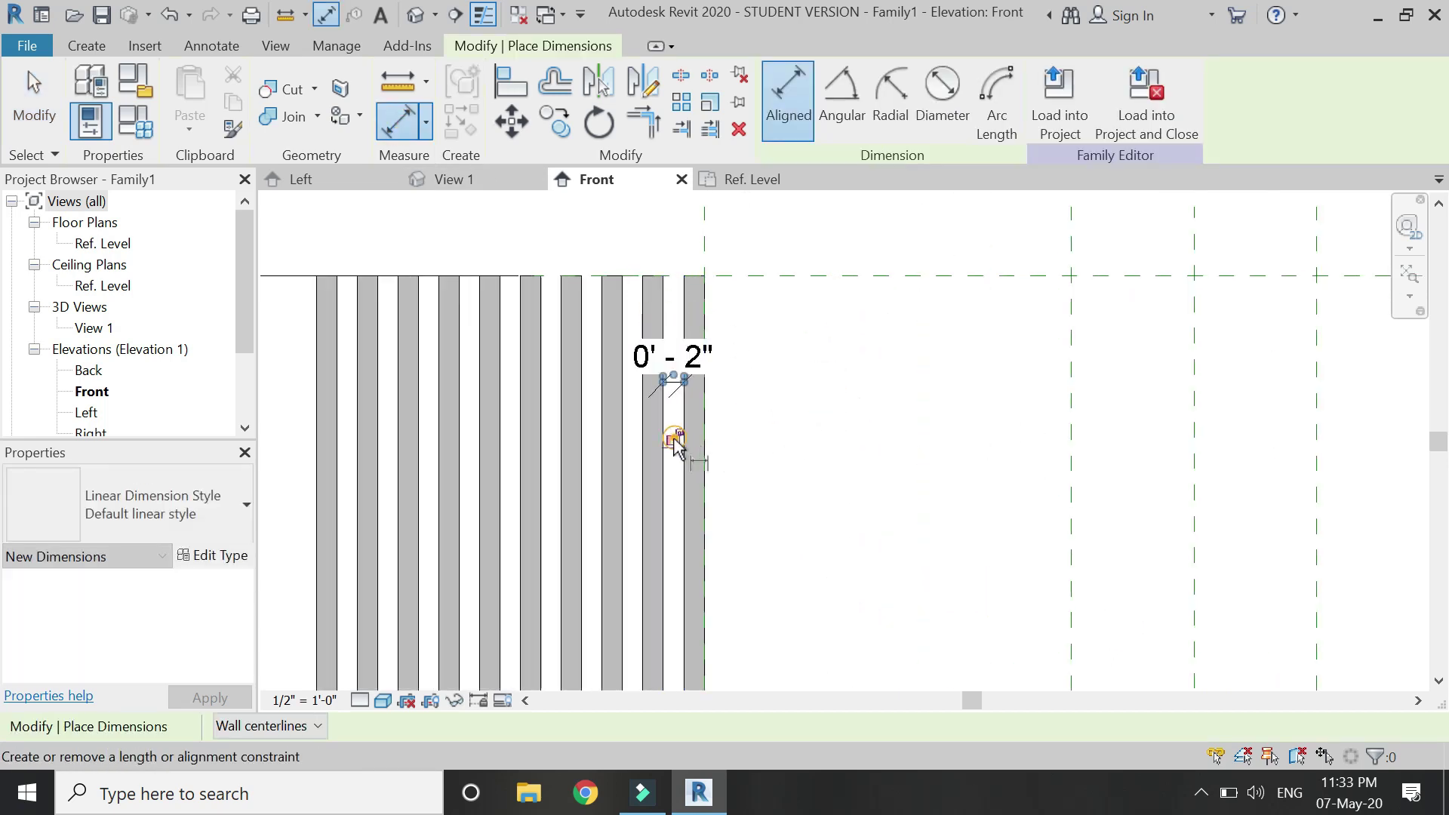
scroll(844, 321, "down", 2)
scroll(844, 321, "down", 2)
scroll(830, 317, "up", 3)
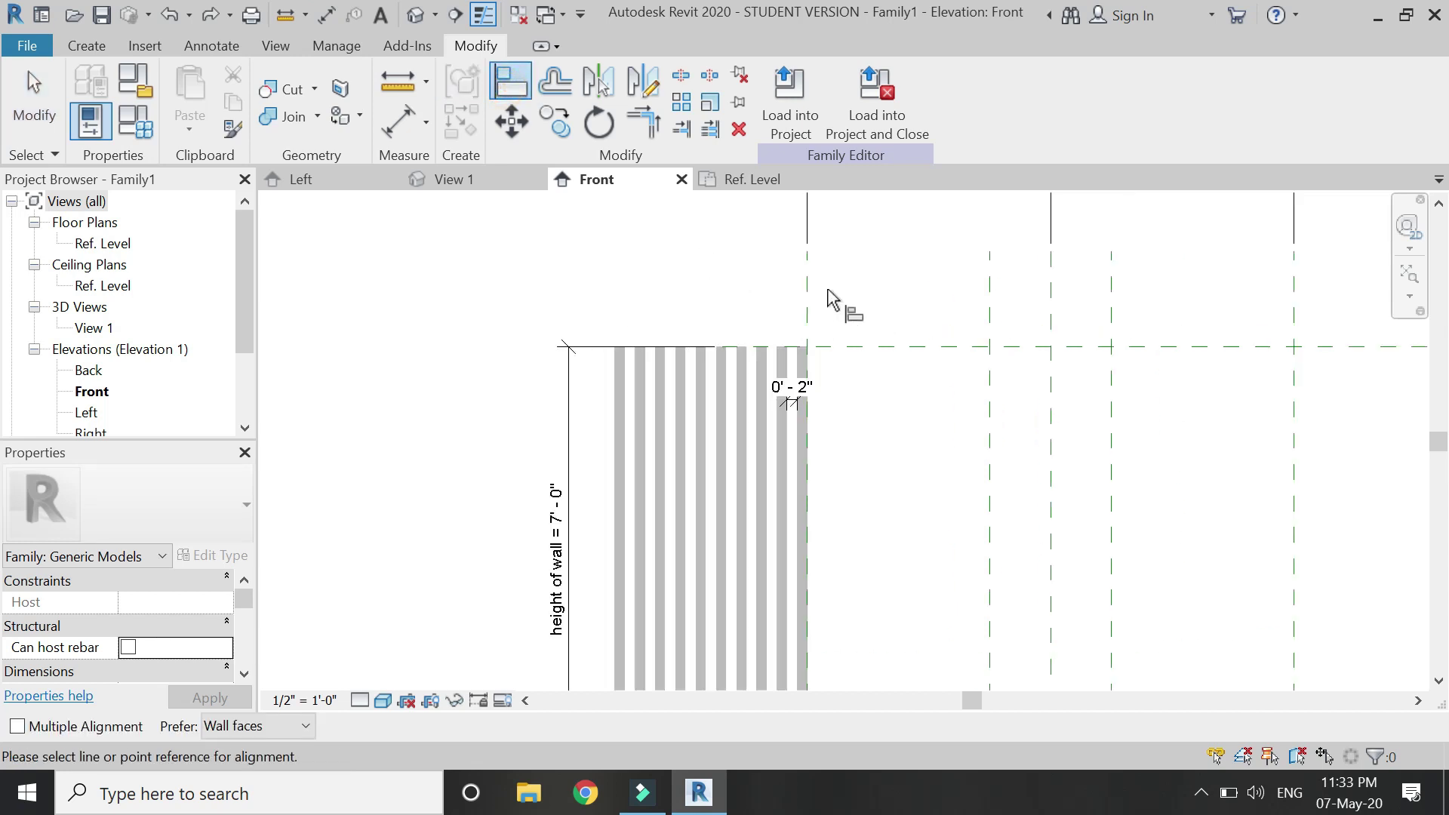
Align and lock the last slat's face to the reference plane.
left_click(803, 287)
left_click(806, 462)
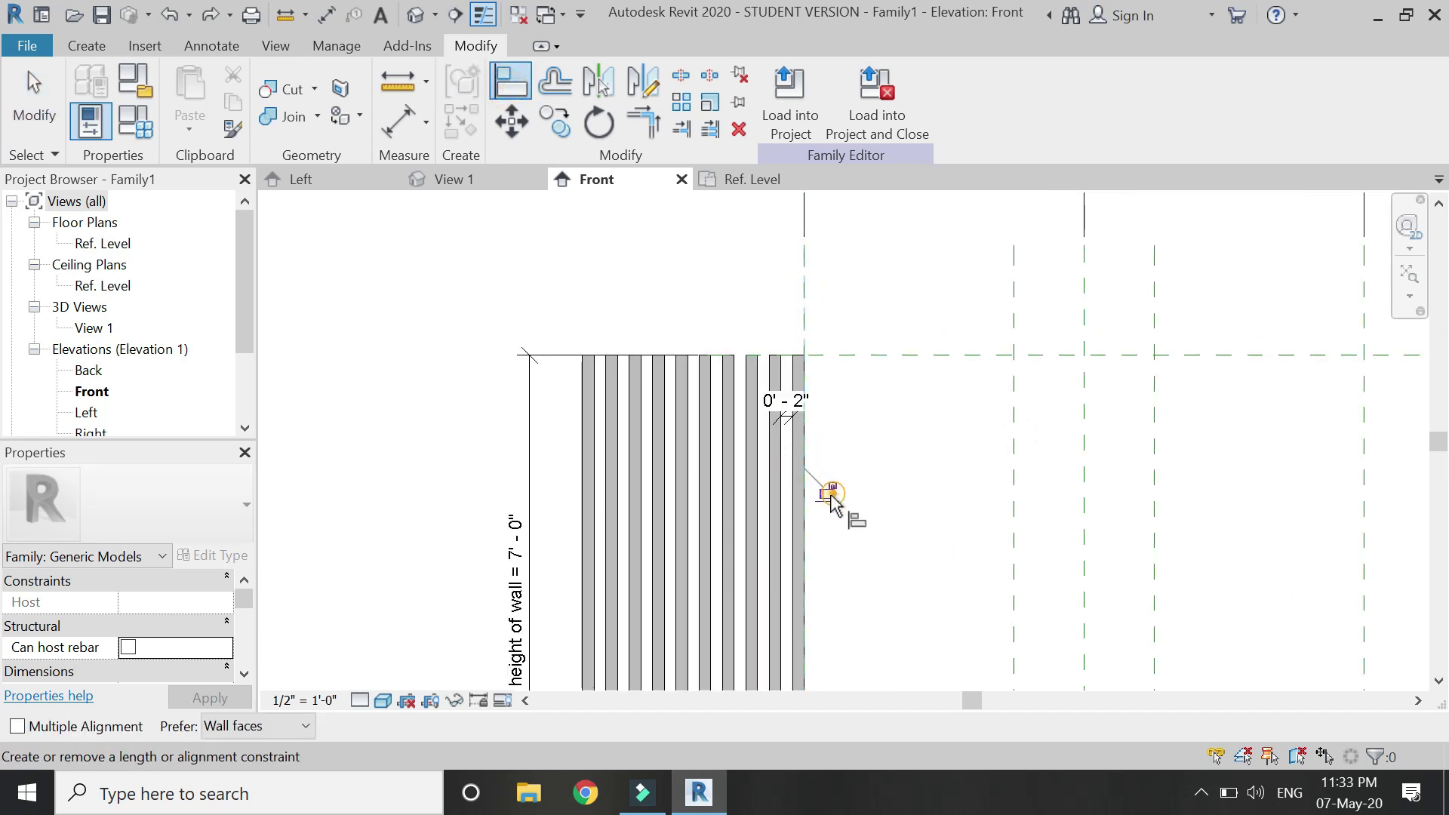
scroll(878, 294, "down", 3)
key("Escape")
key("Escape")
In Family Types, set movement of back wall to 3' and apply it.
left_click(133, 124)
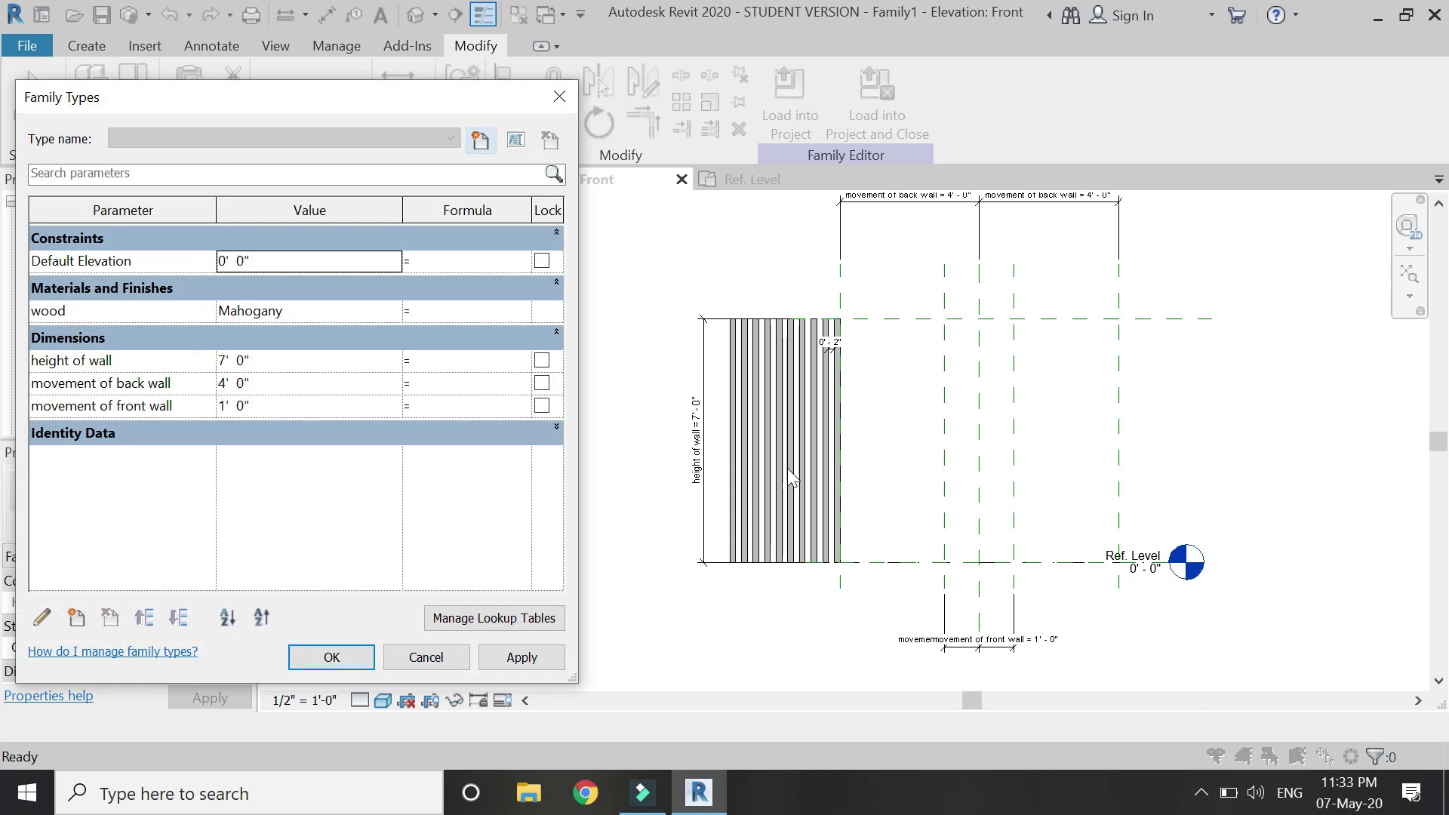
left_click(295, 385)
type("3")
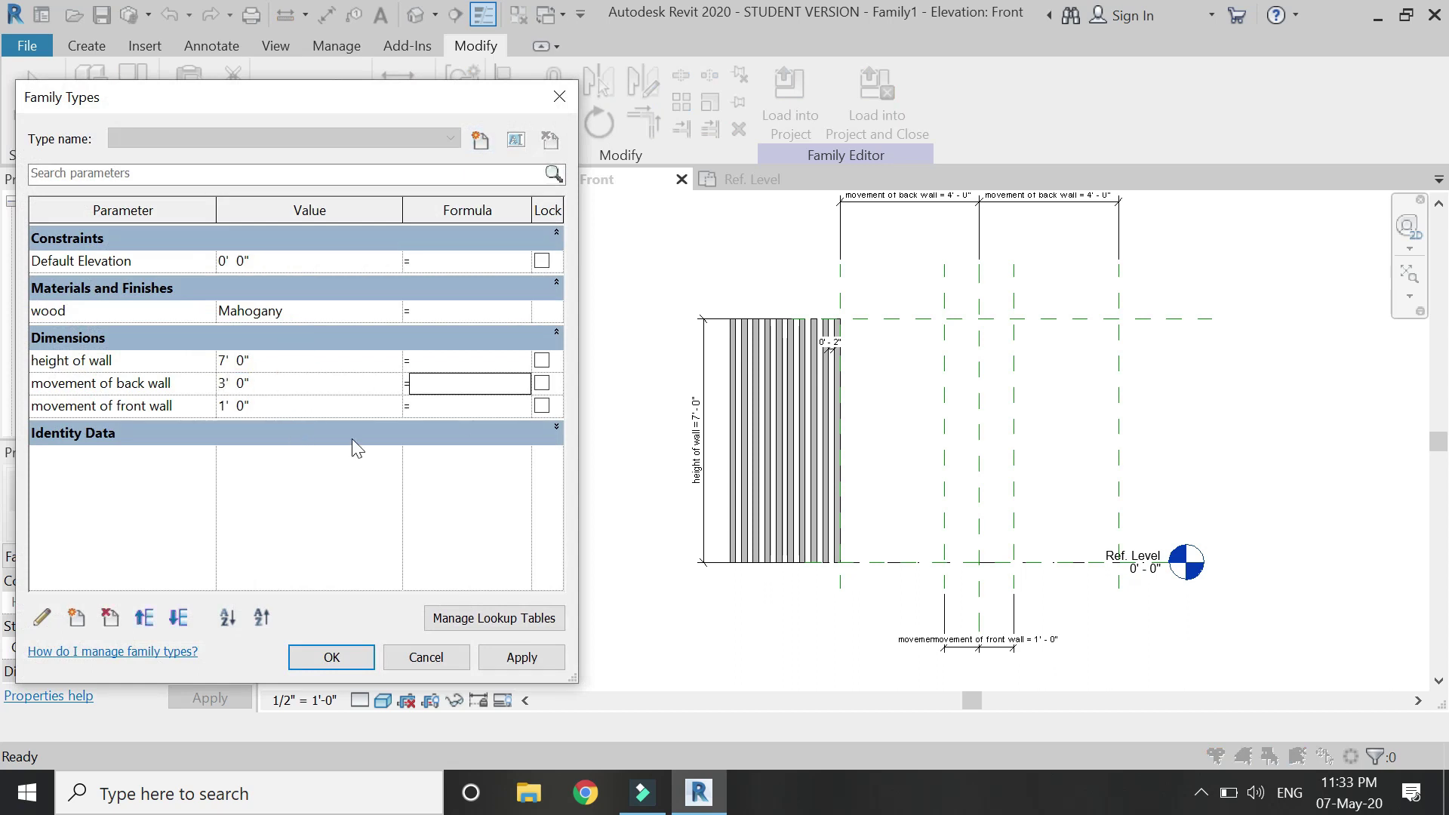
left_click(523, 662)
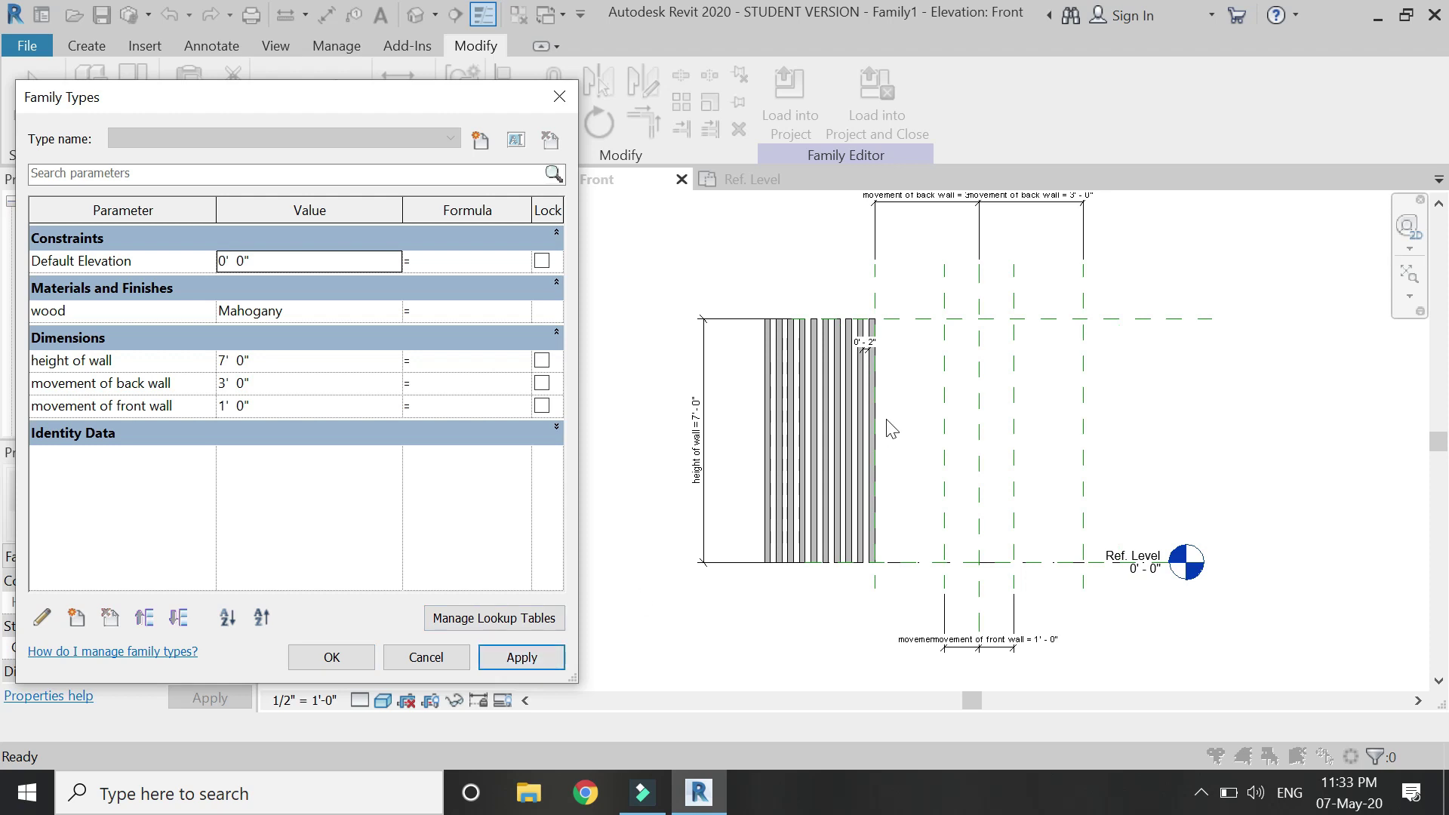
Label the slat array count with a new 'number of components' parameter, set to 10.
left_click(332, 658)
left_click(779, 355)
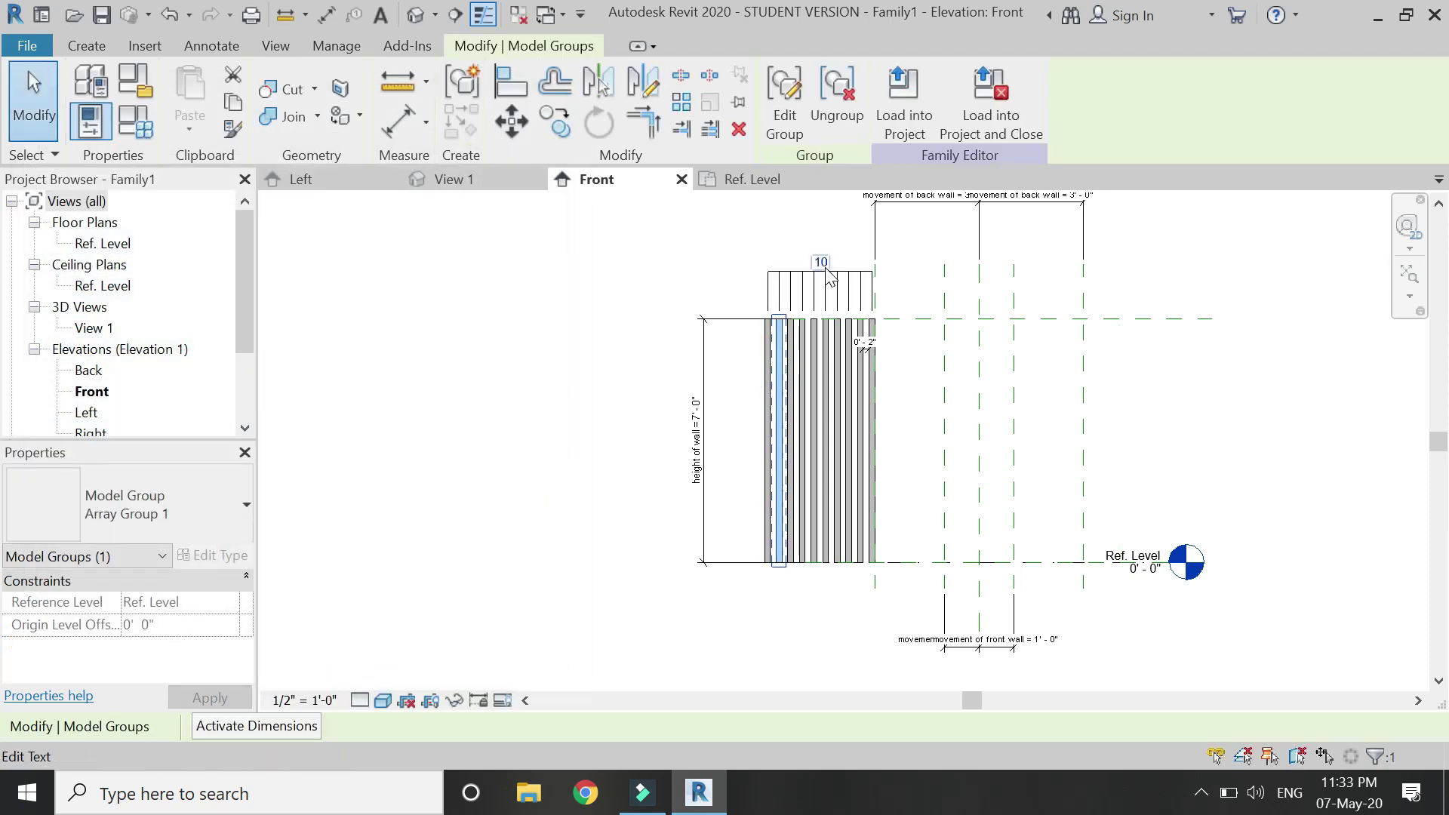
left_click(853, 284)
left_click(371, 732)
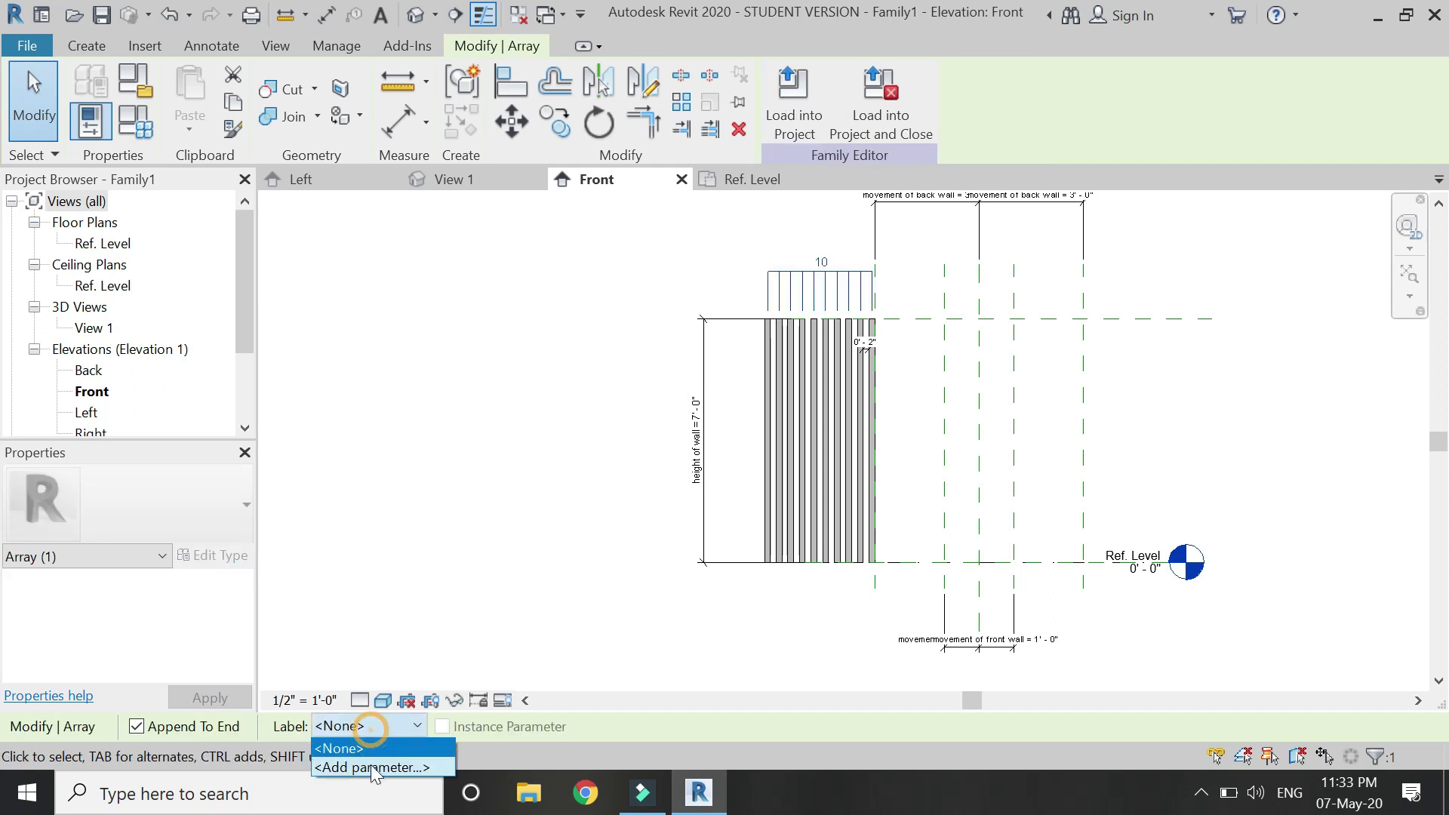
left_click(373, 767)
type("nu")
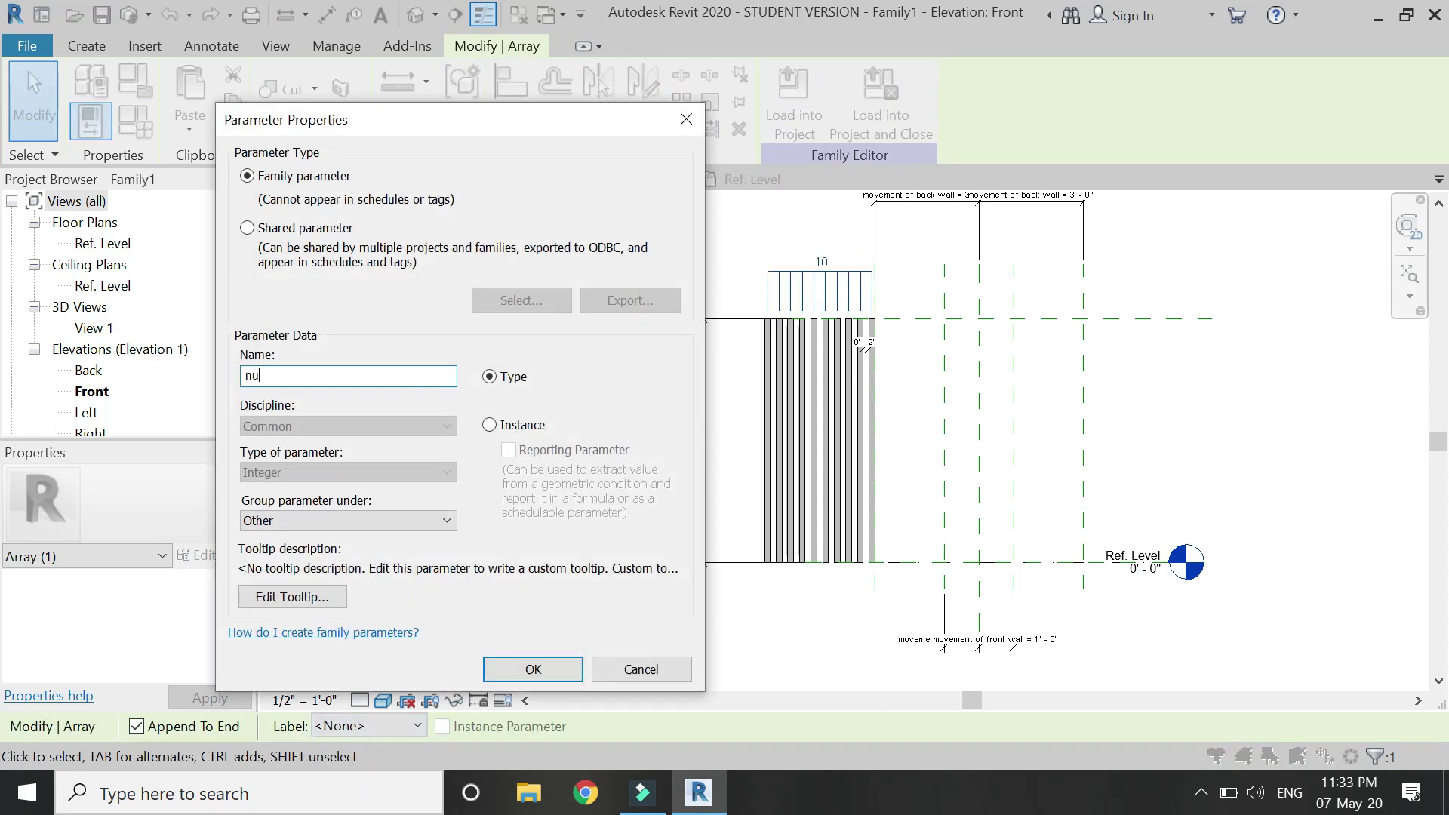
type("mber of components")
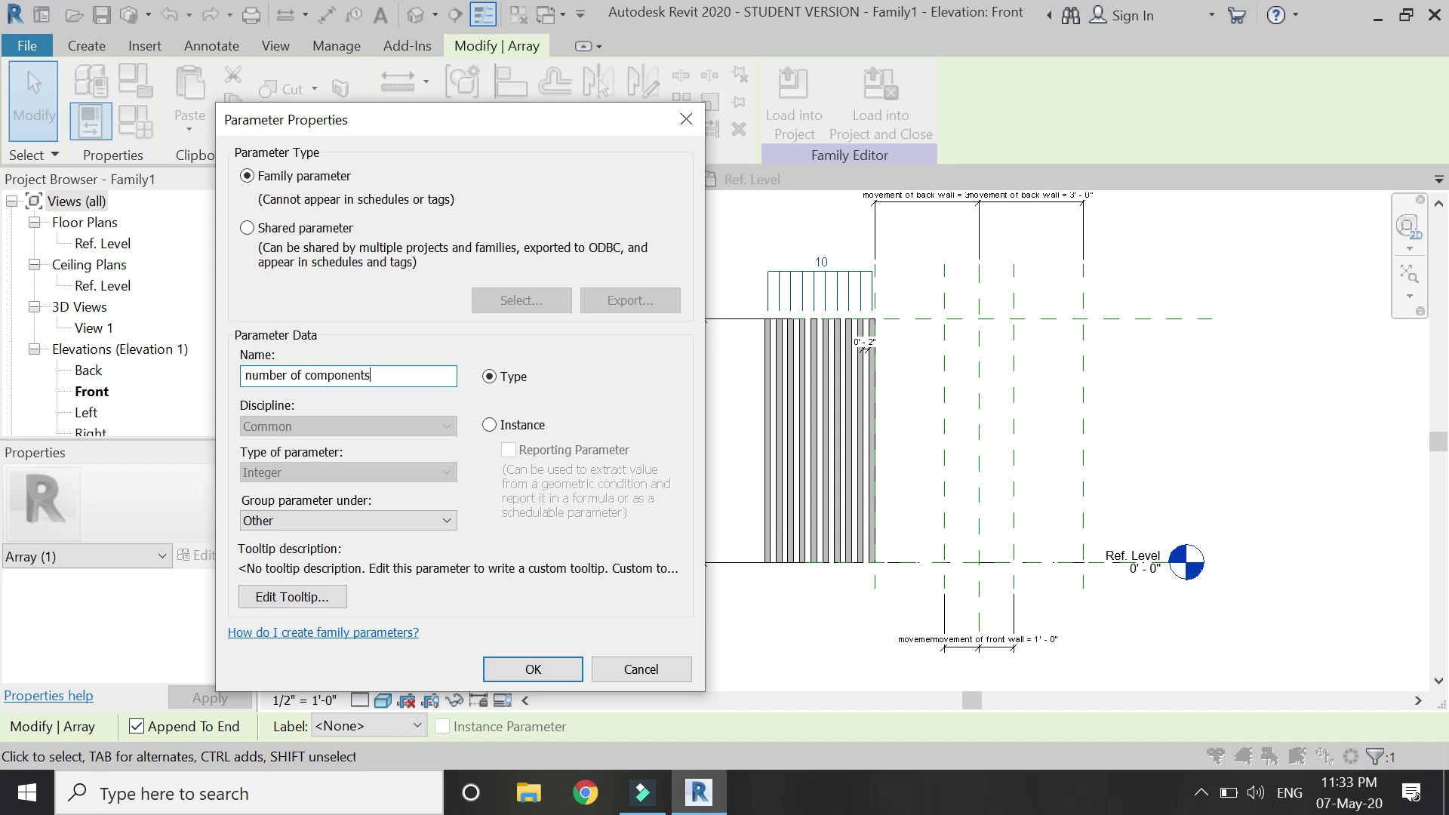
key("Return")
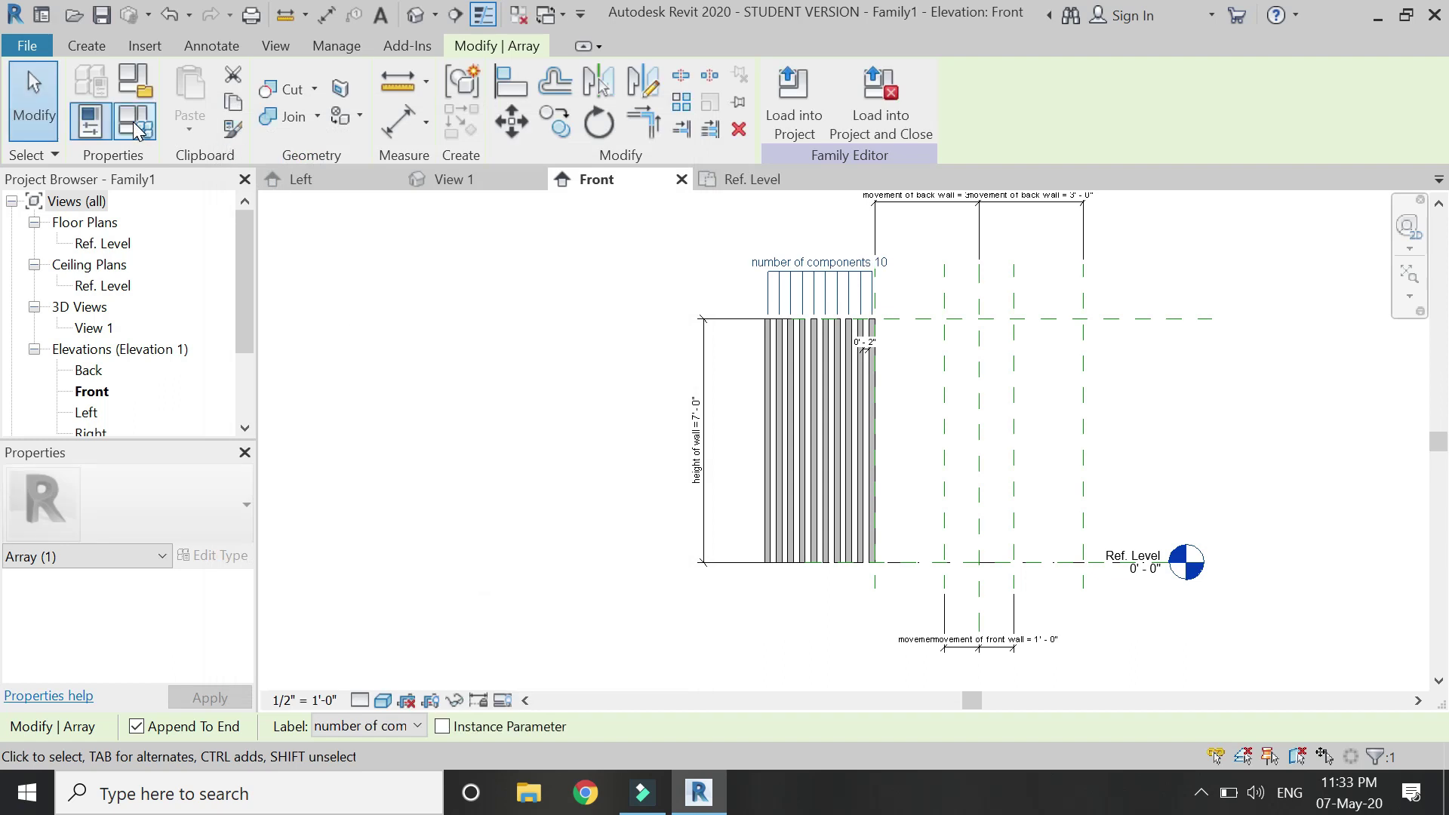
left_click(136, 129)
left_click(268, 459)
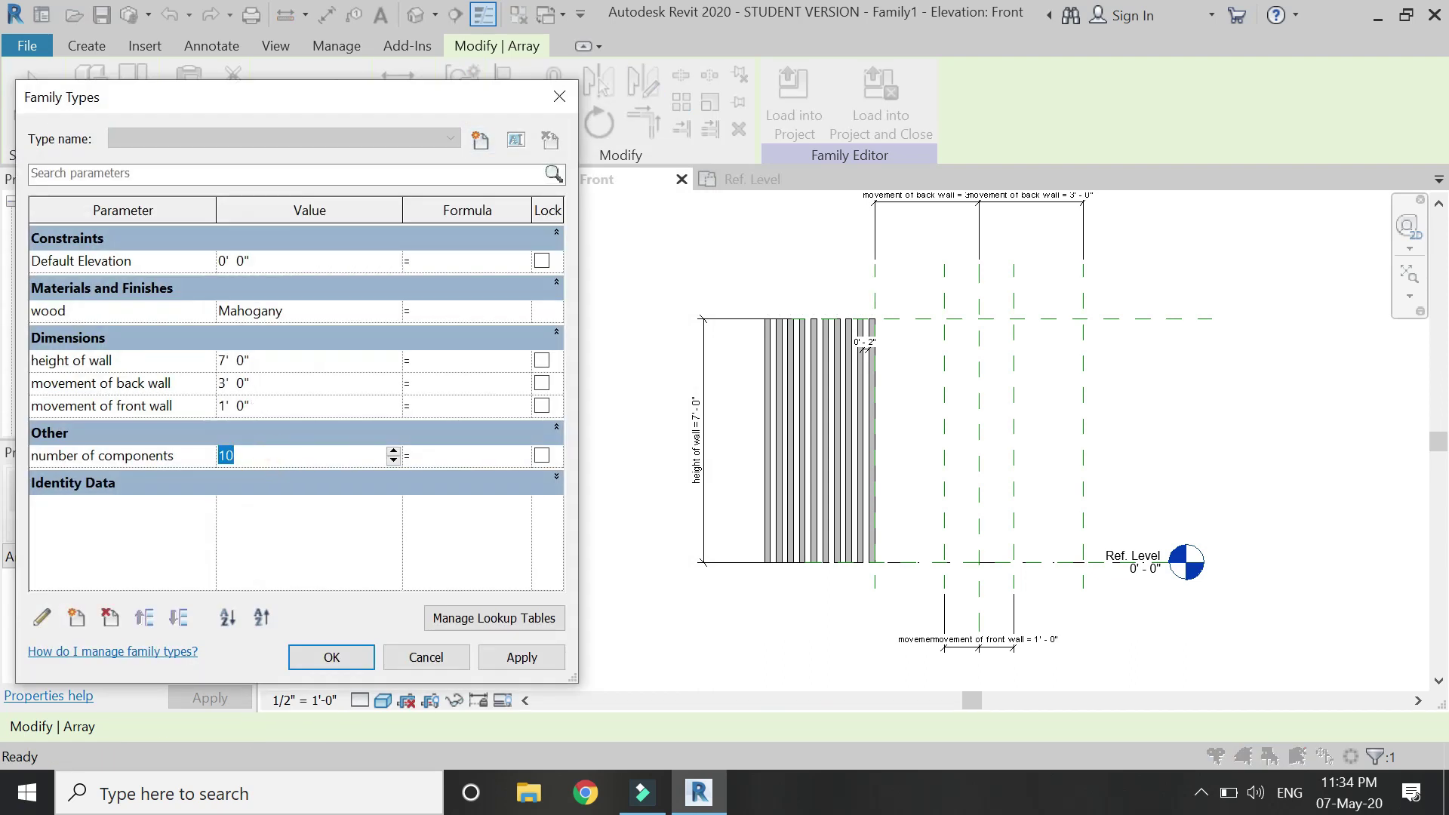
Flex number of components to 8 and then 12, dismissing the identical geometry warning.
left_click(518, 657)
left_click(325, 462)
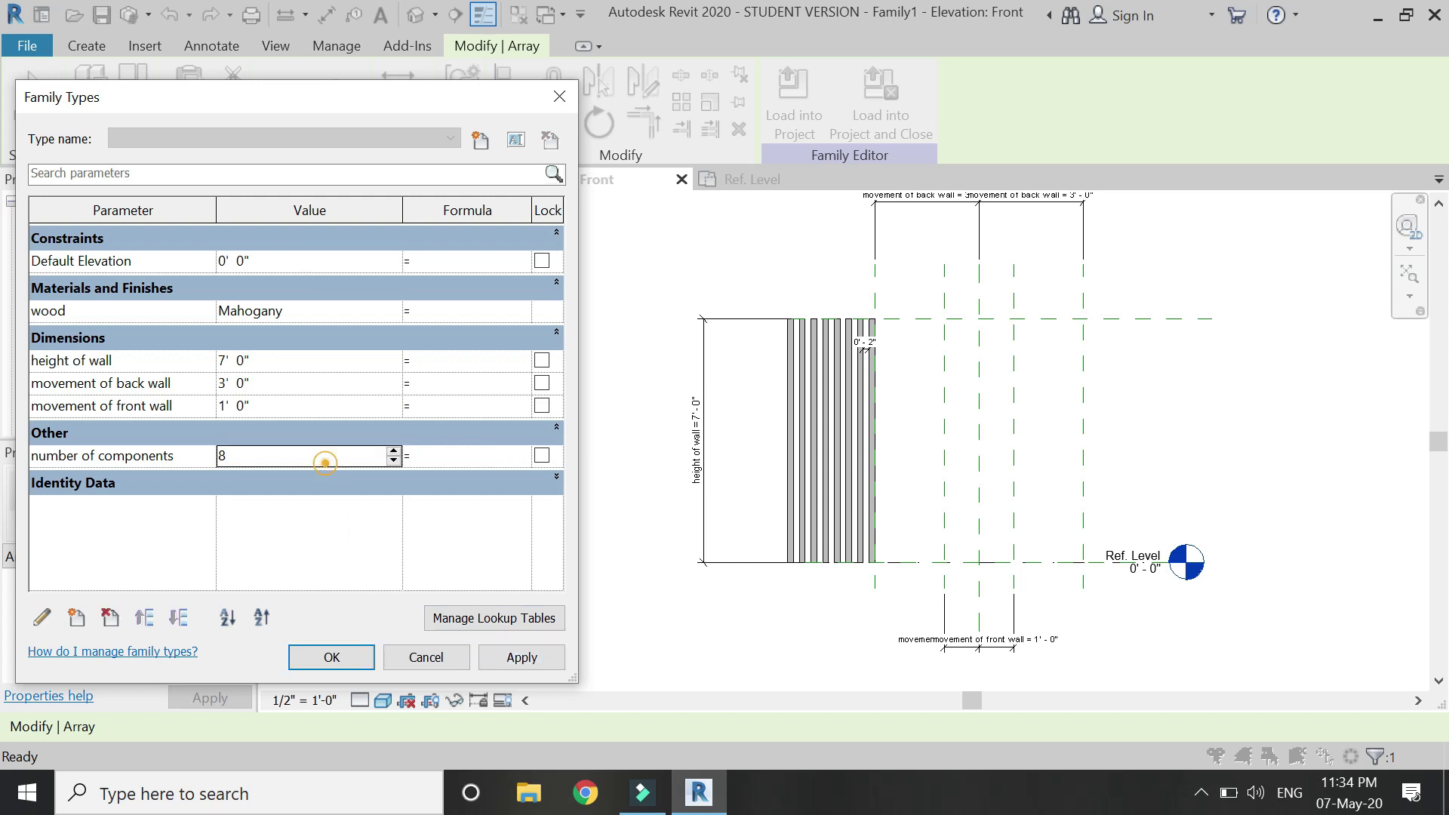
key("Tab")
left_click(500, 659)
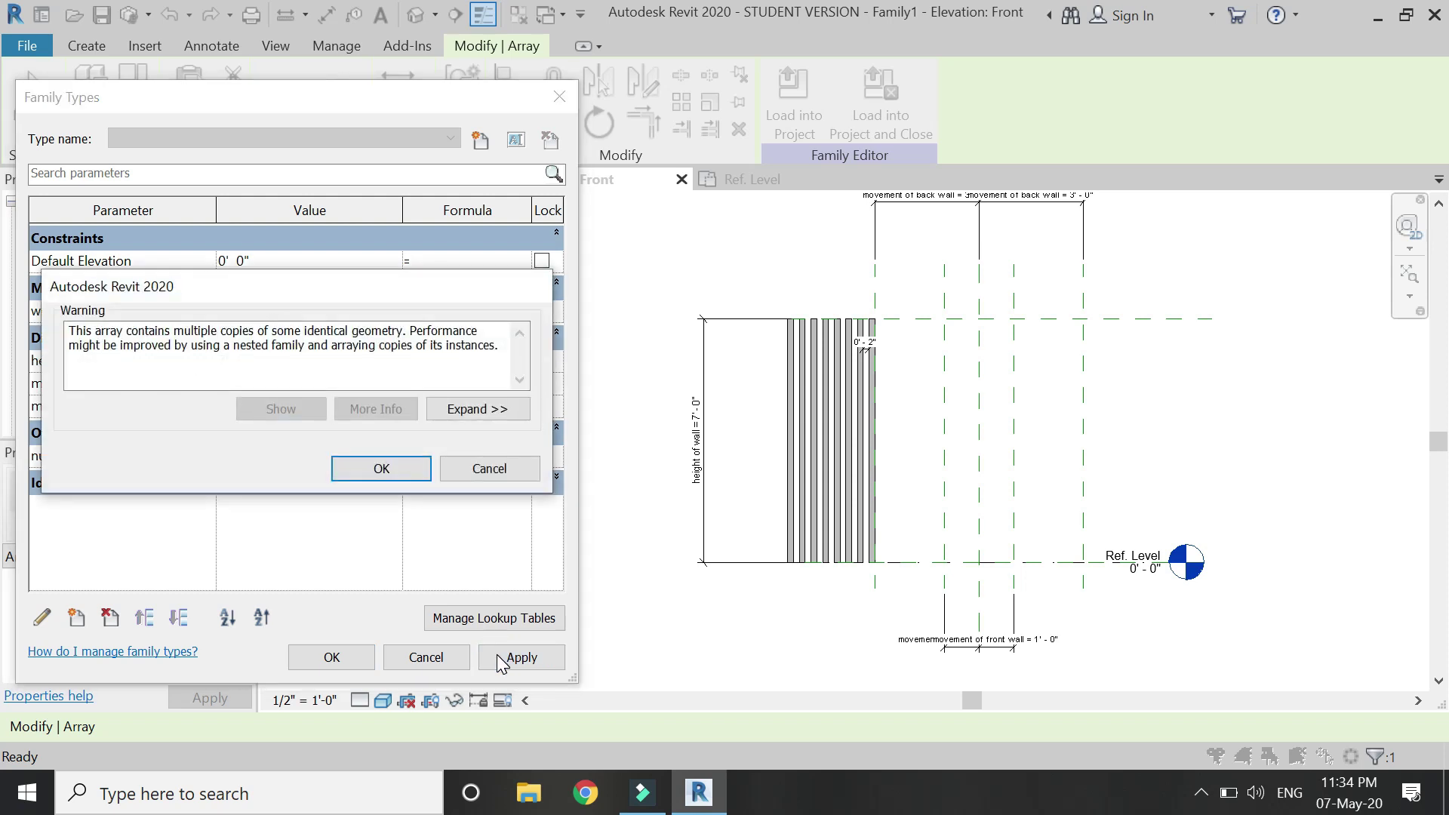
left_click(407, 474)
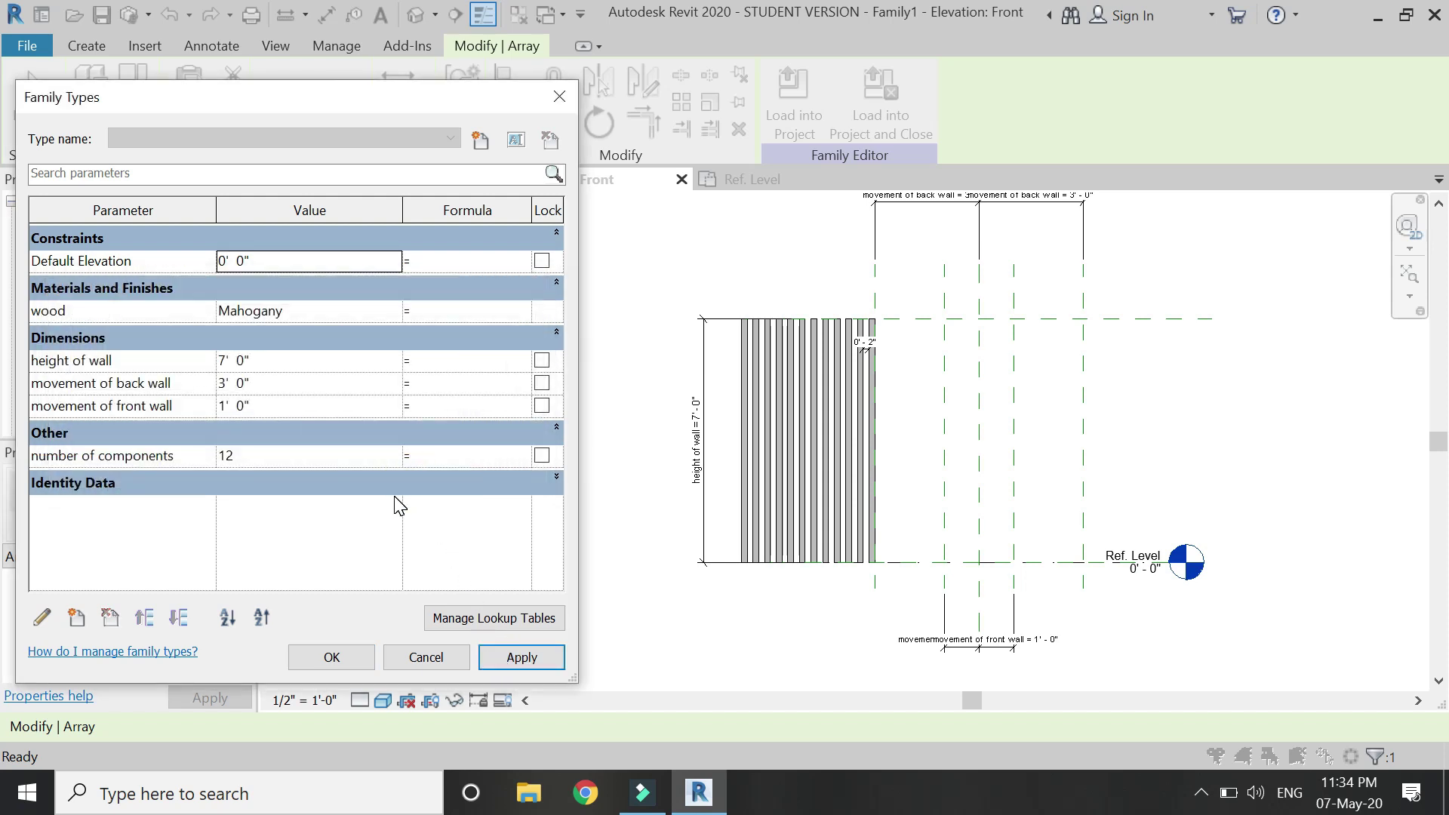
Apply height of wall 8'-0" and movement of back wall 5'-0", then close Family Types.
left_click(280, 359)
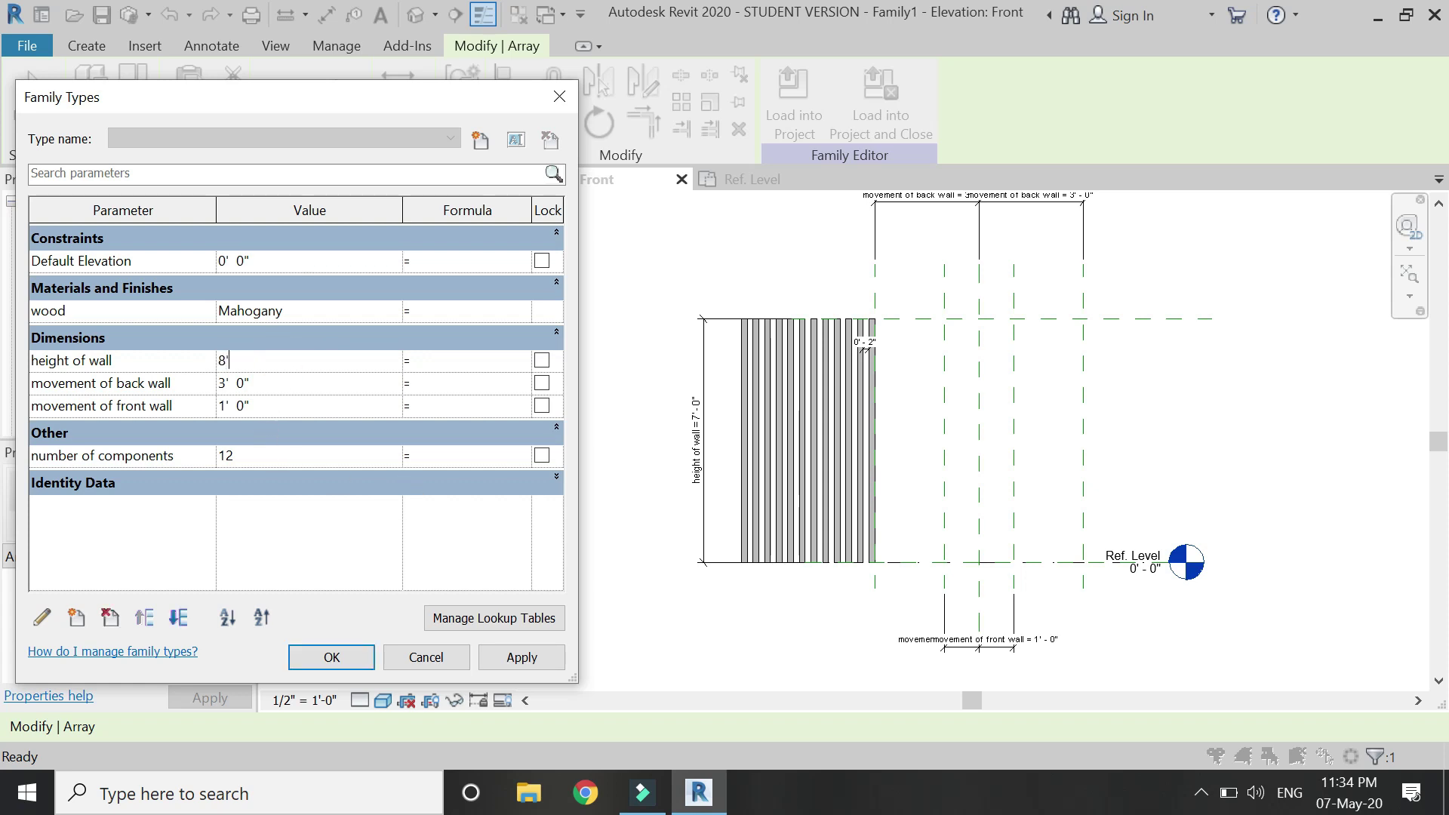
left_click(506, 655)
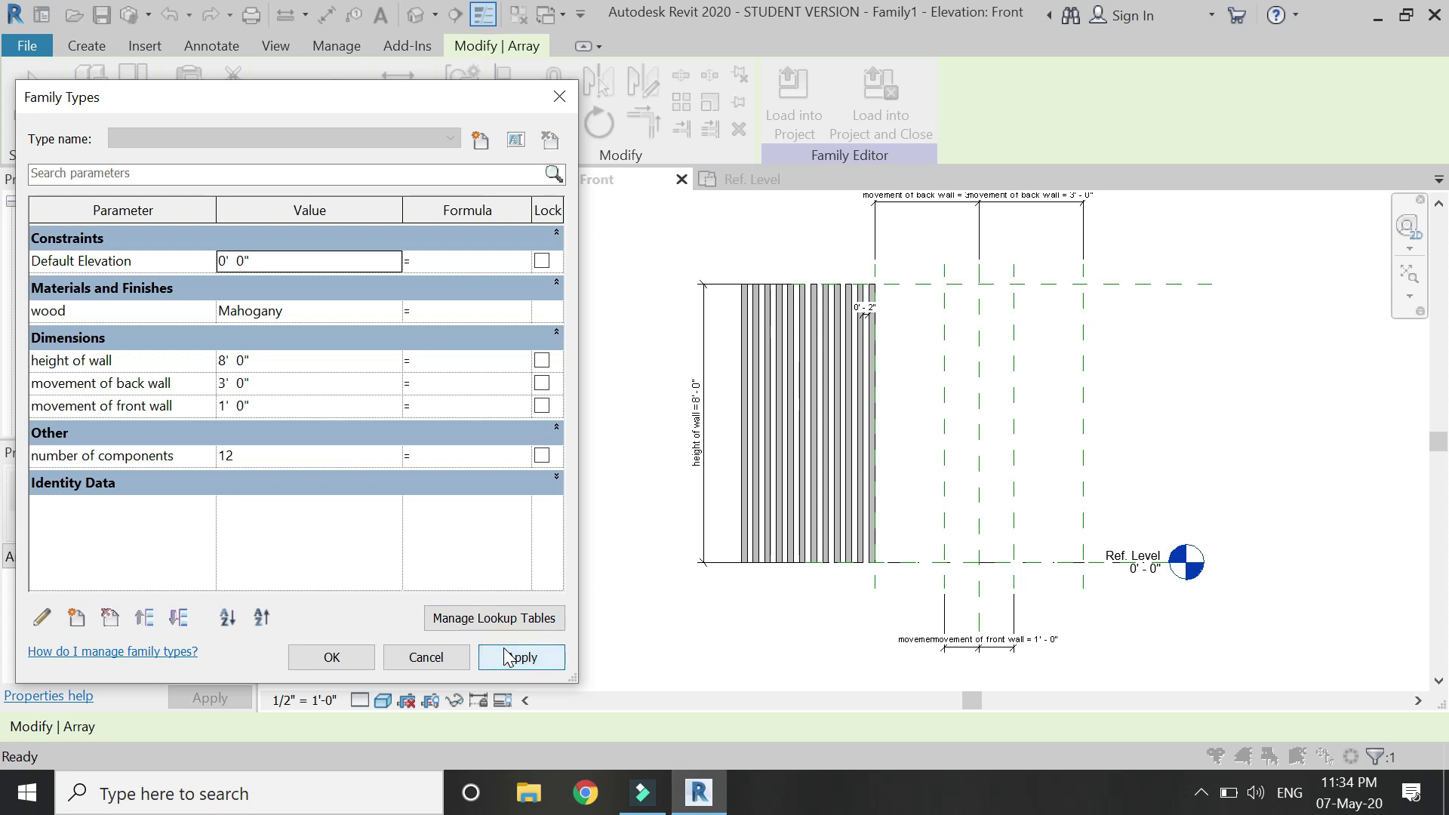
left_click(310, 382)
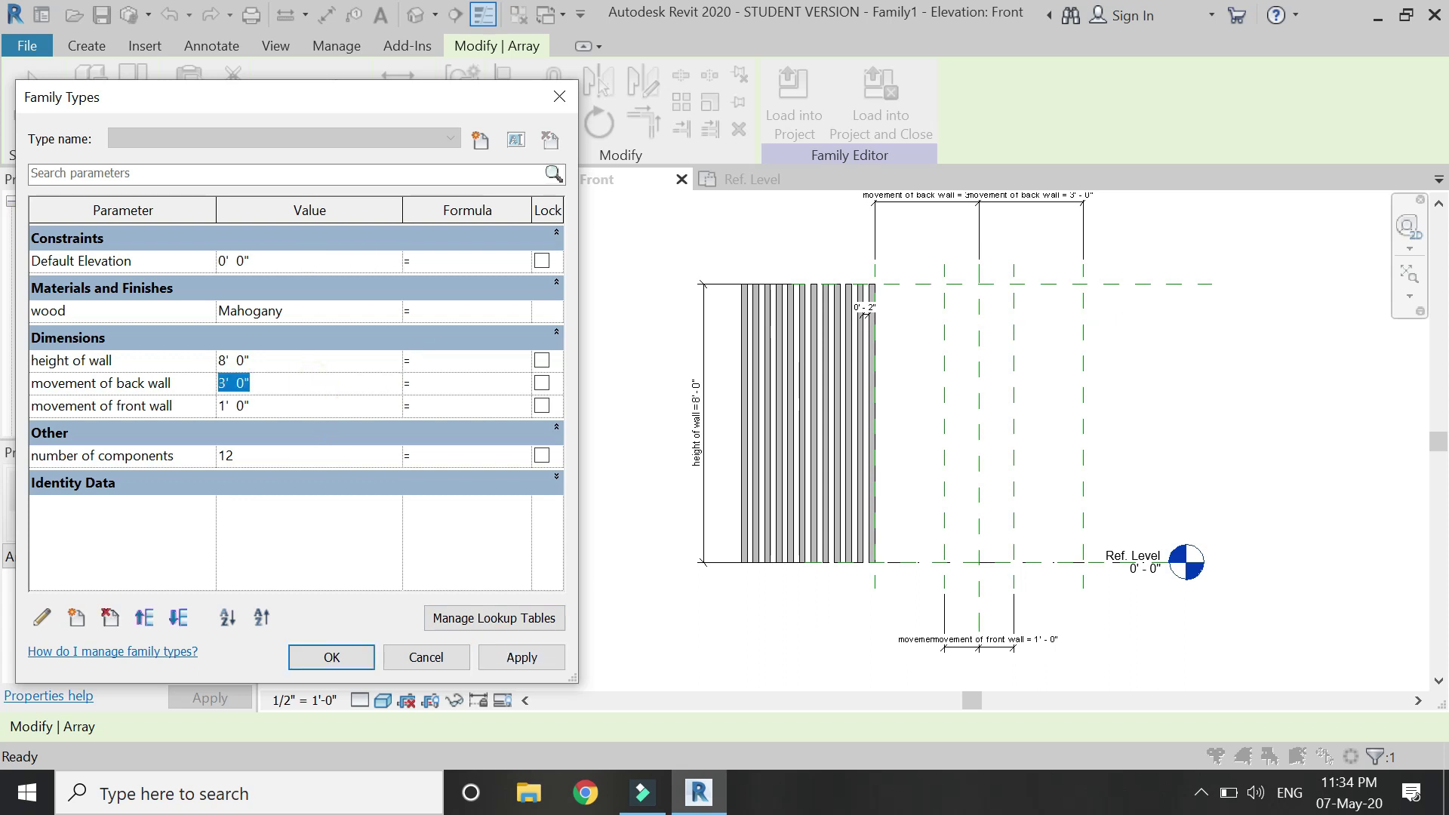
left_click(505, 660)
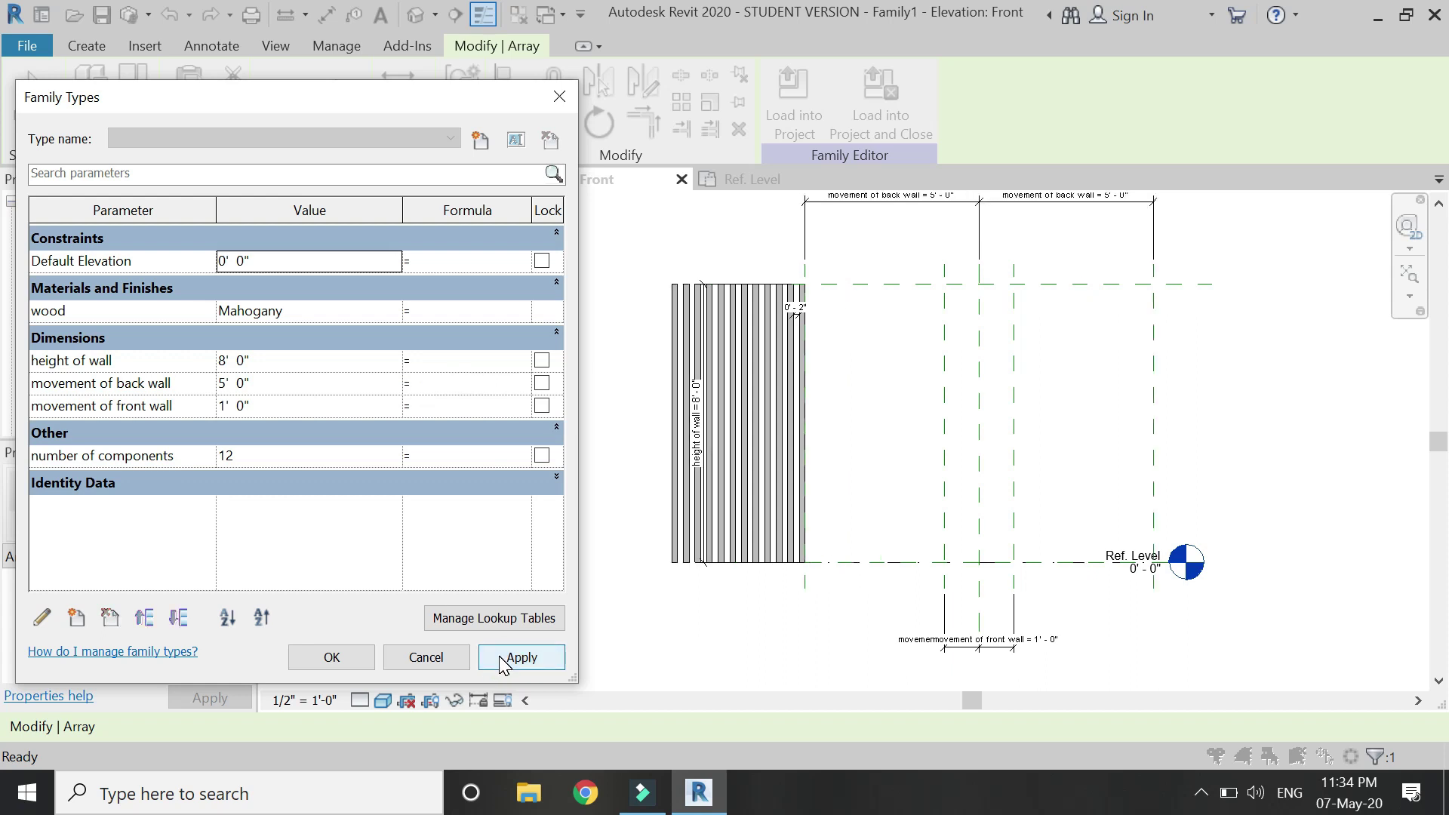
left_click(332, 656)
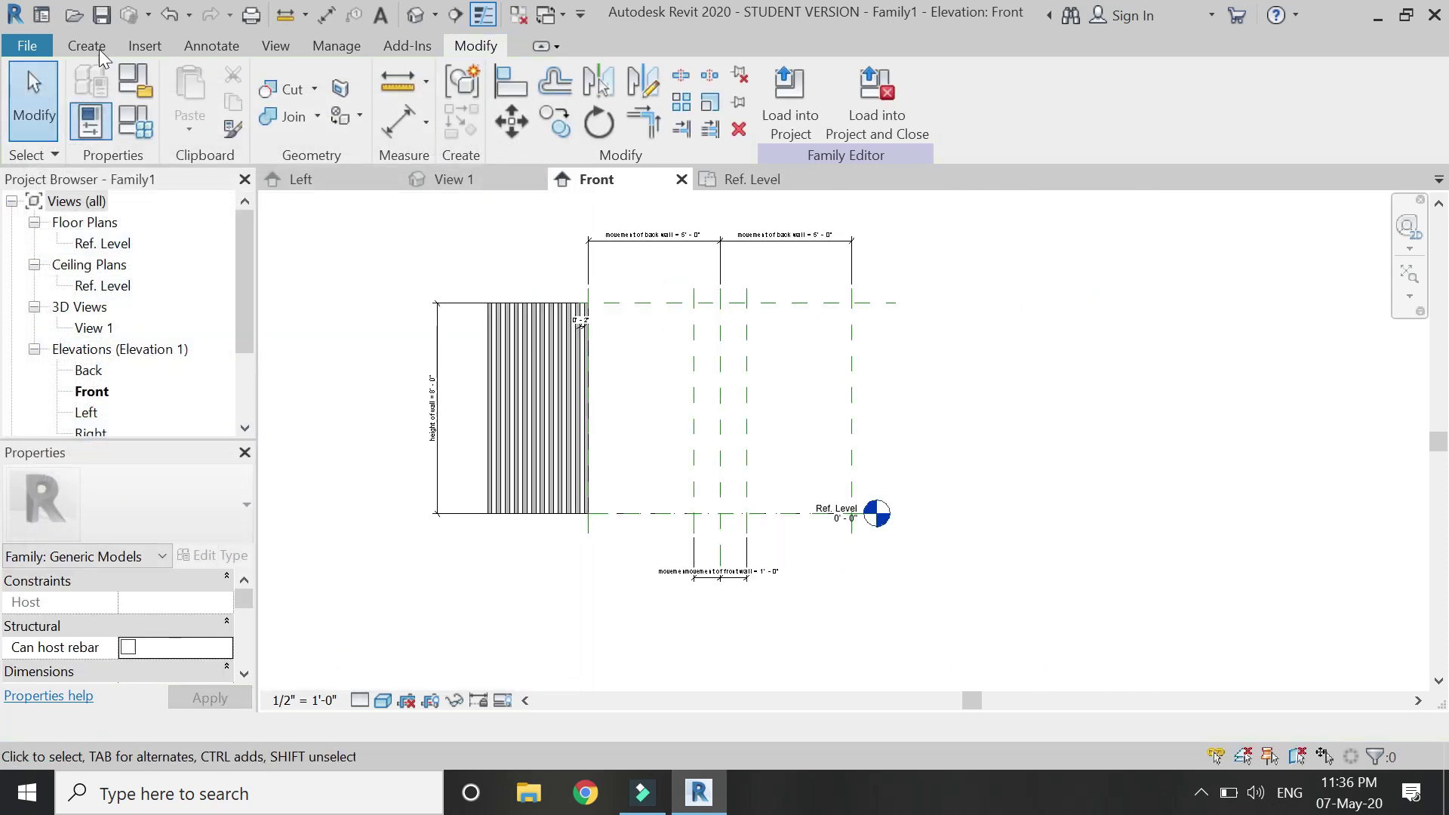
Start a new extrusion and set the view scale to 3" = 1'-0".
left_click(89, 46)
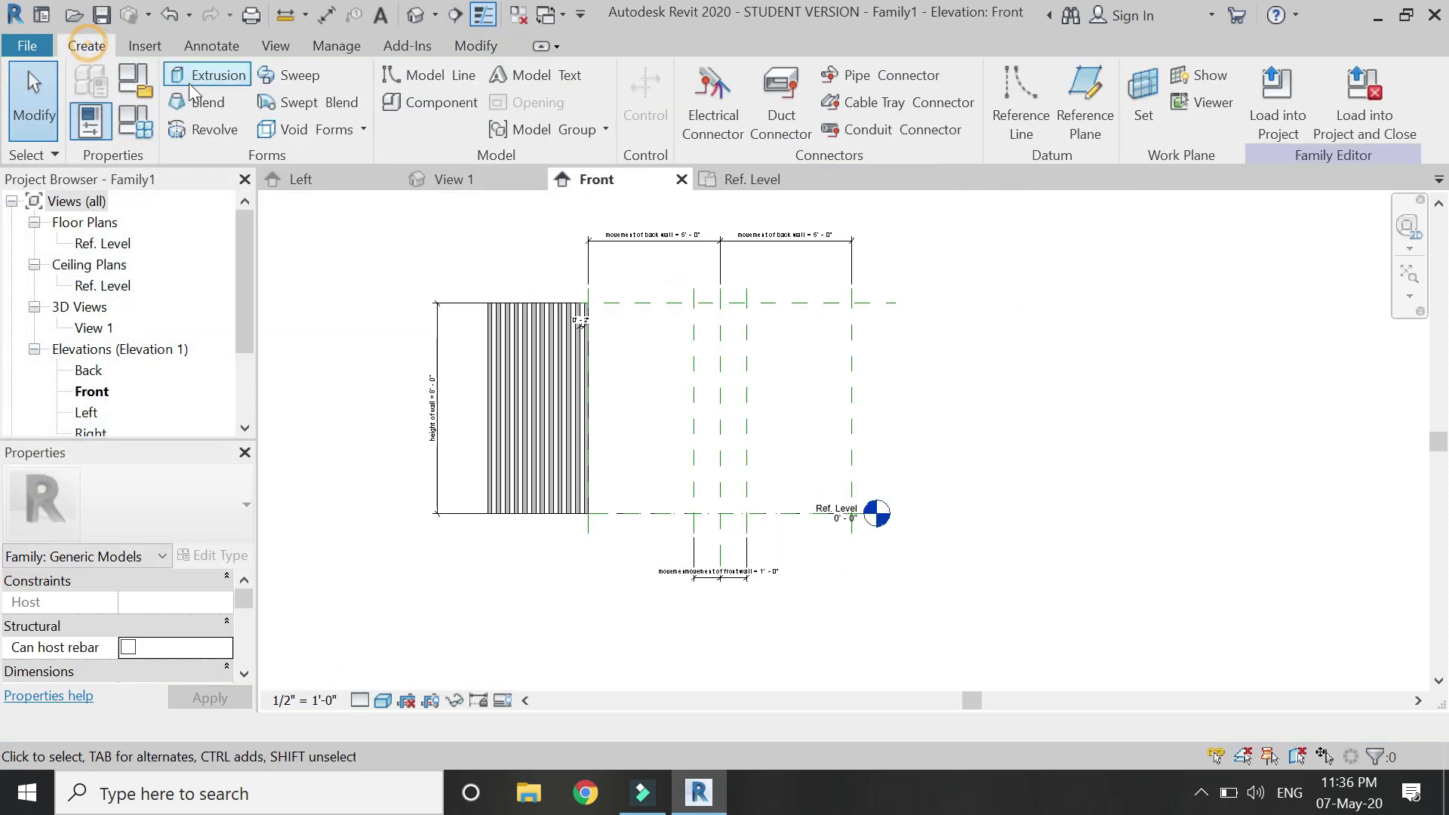
left_click(189, 83)
scroll(855, 355, "up", 2)
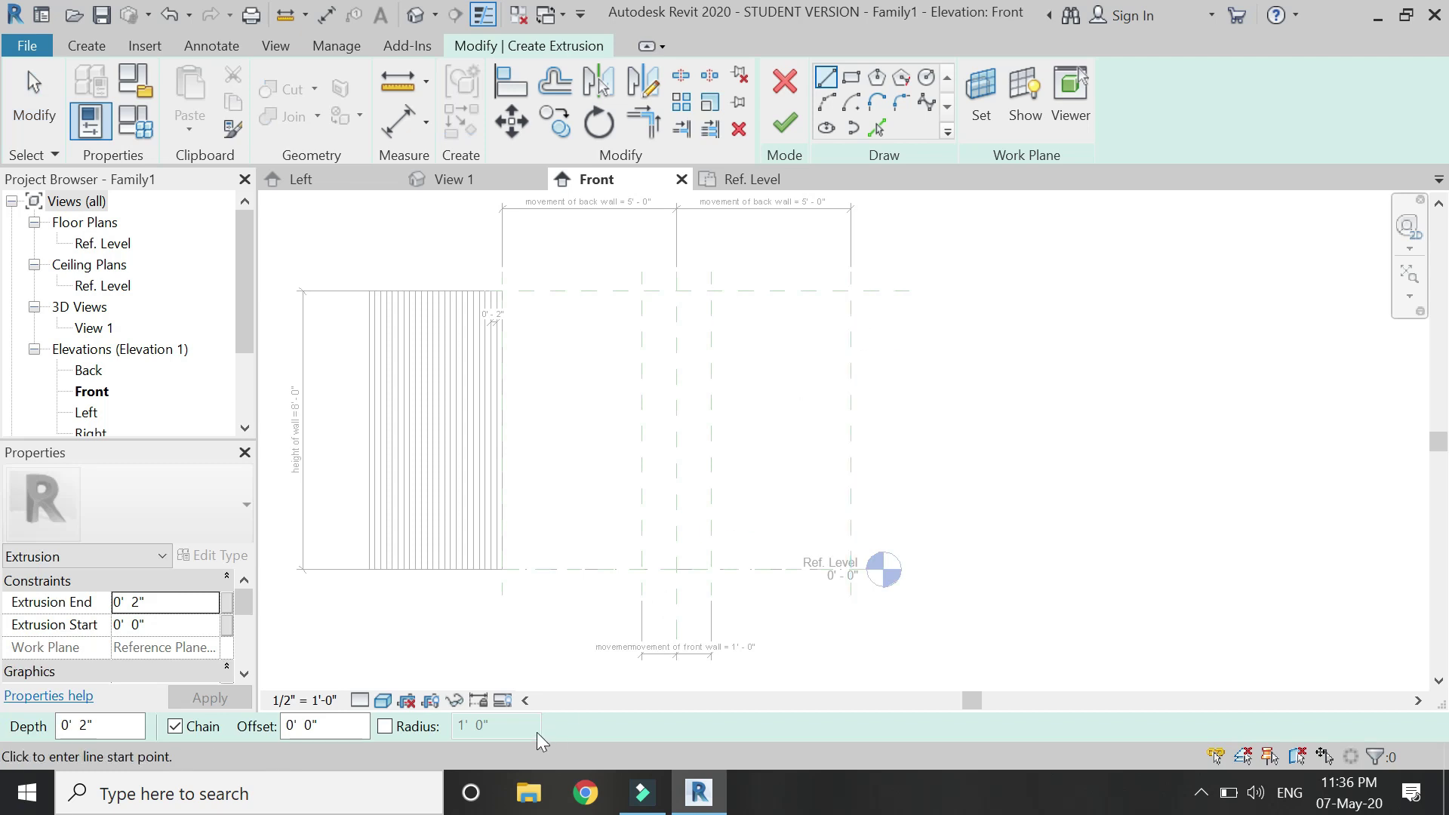
left_click(291, 700)
left_click(336, 91)
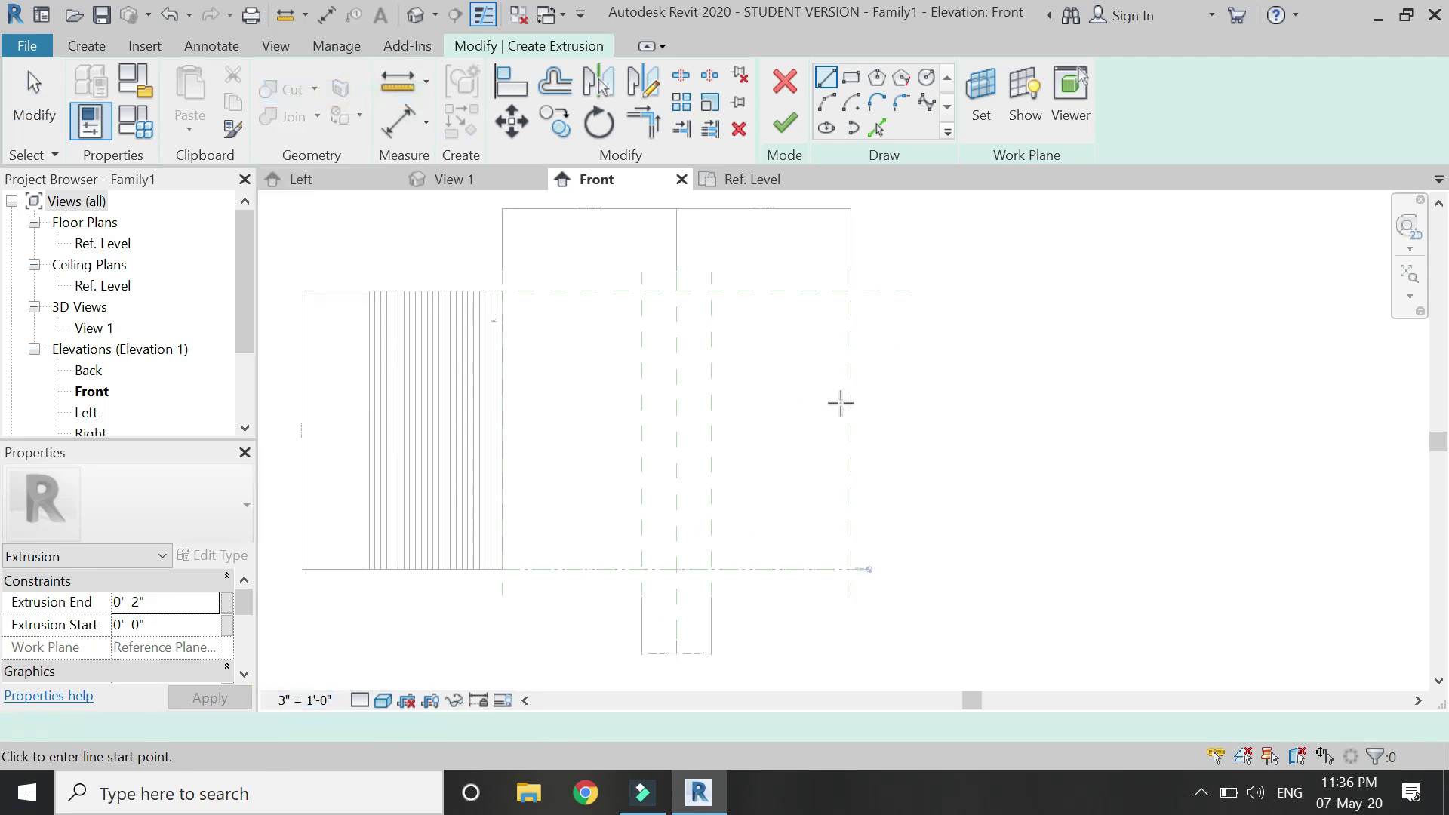
Sketch the extrusion rectangle starting from the right reference plane intersection.
left_click(851, 77)
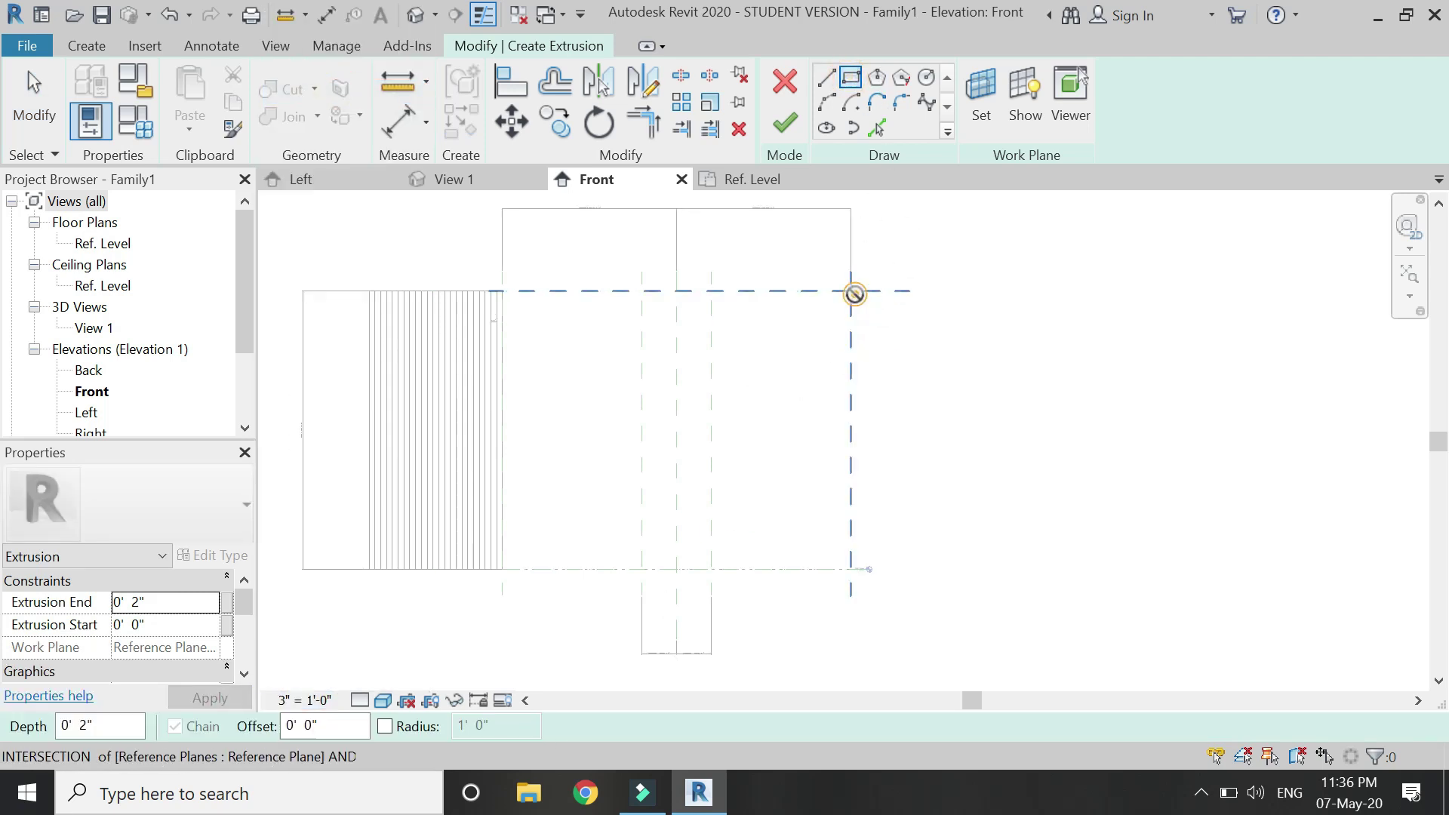
left_click(852, 291)
left_click(903, 588)
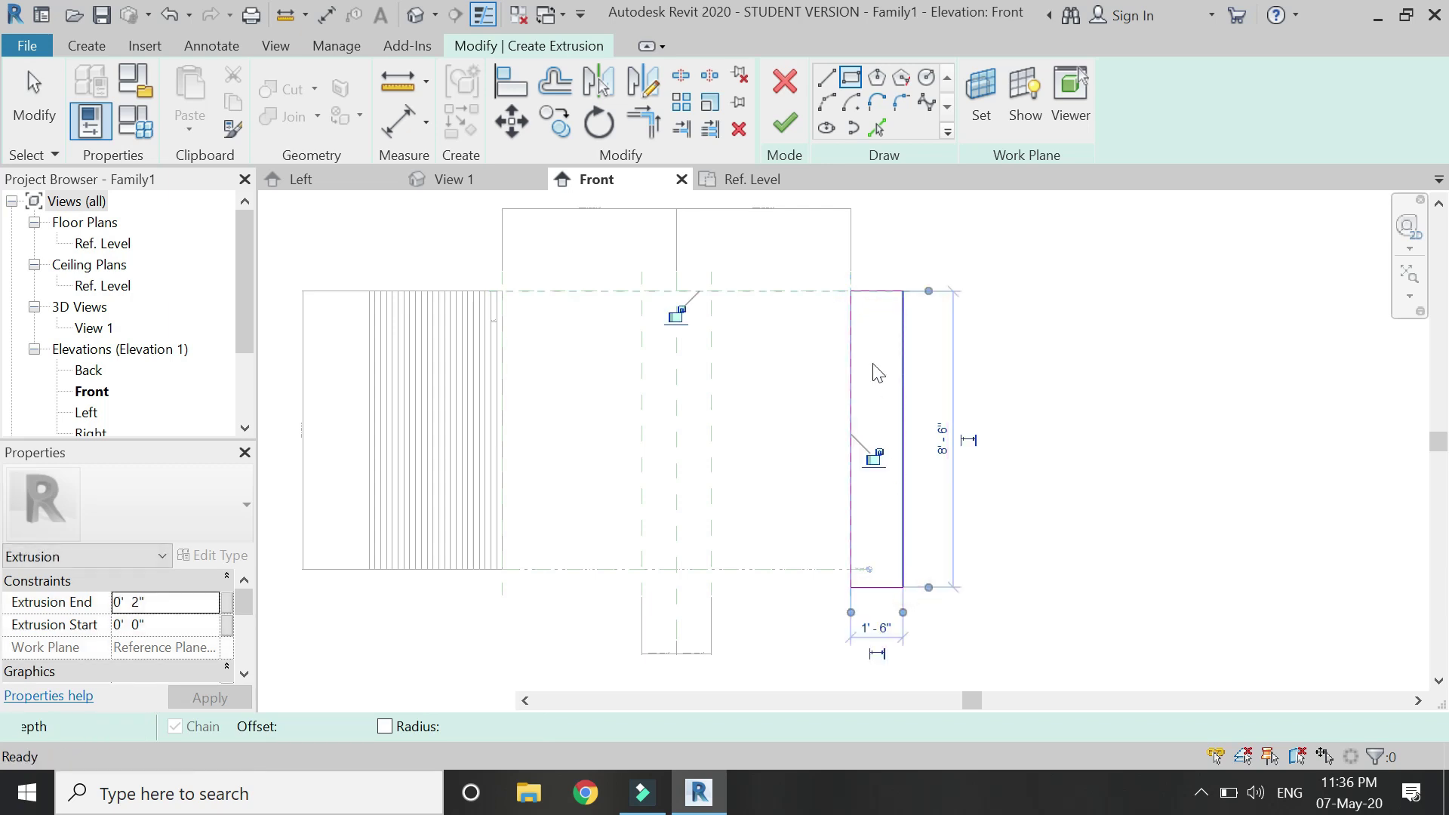
key("ctrl+z")
left_click(851, 290)
left_click(917, 569)
key("Escape")
key("Escape")
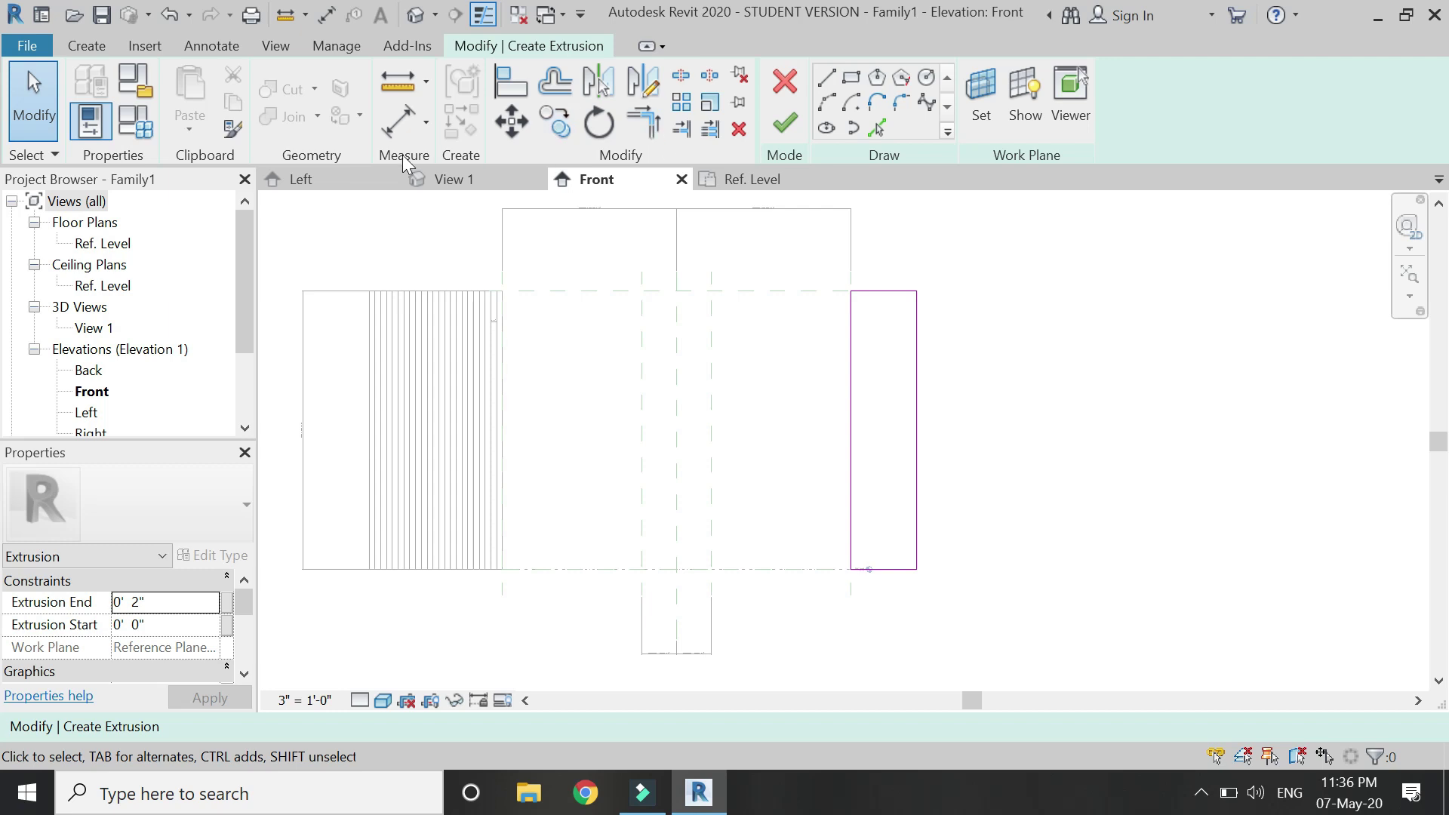
Dimension the rectangle's height and label it height of wall.
key("d")
key("i")
left_click(884, 292)
left_click(897, 570)
left_click(991, 557)
key("Escape")
key("Escape")
left_click(986, 505)
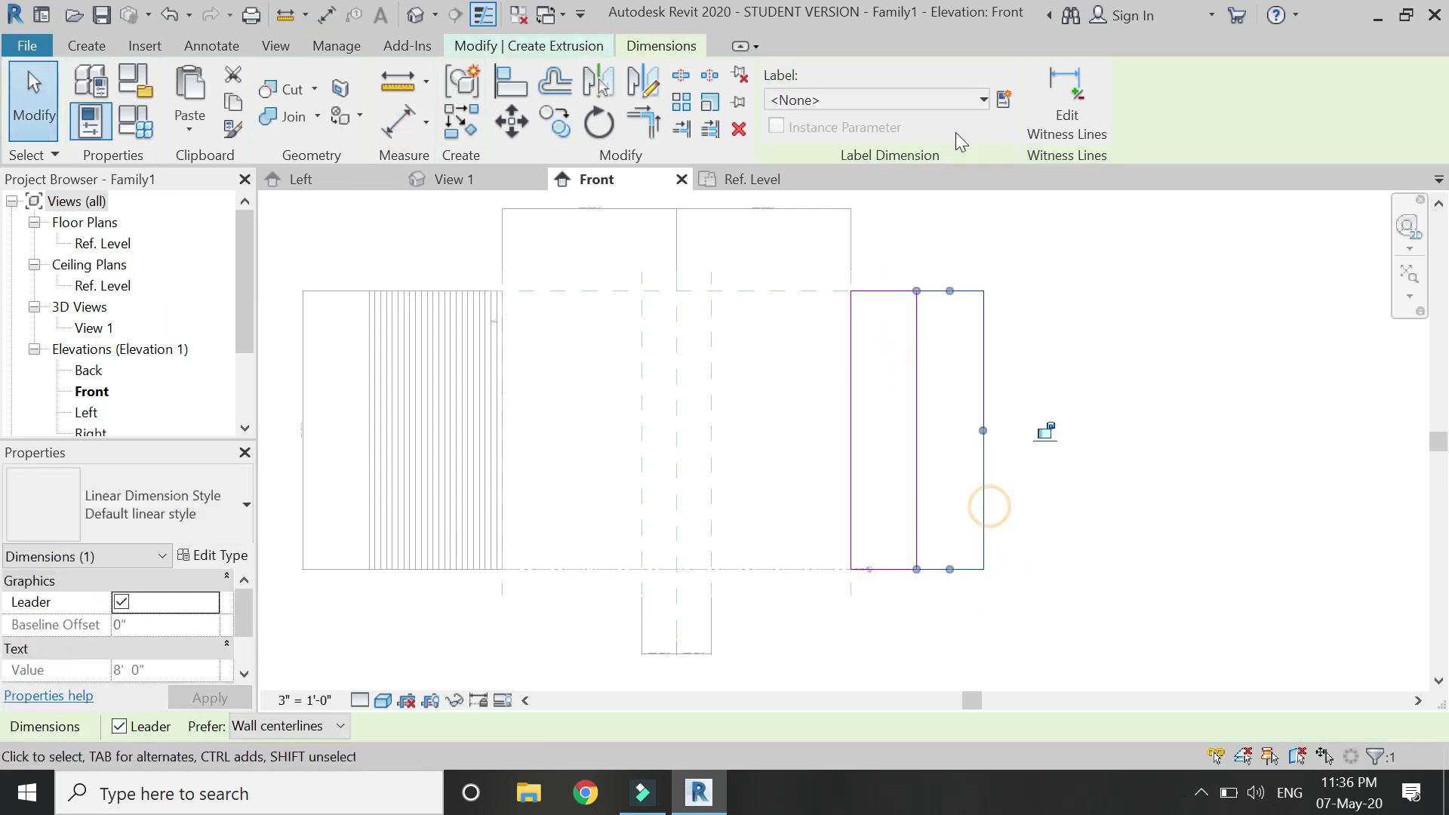
left_click(960, 106)
left_click(963, 214)
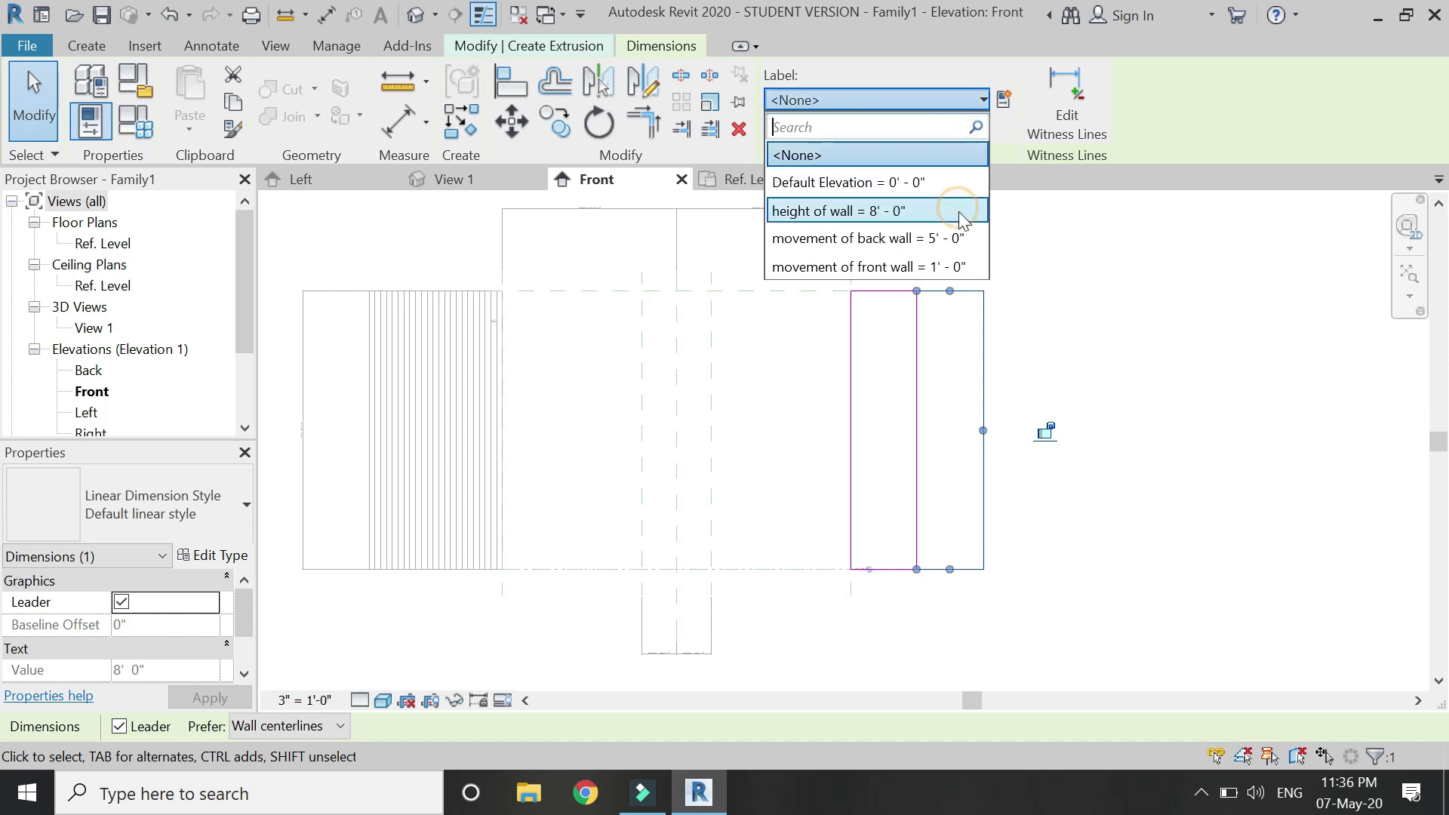
Set the rectangle's width to 2" and finish the extrusion sketch.
scroll(1051, 375, "up", 2)
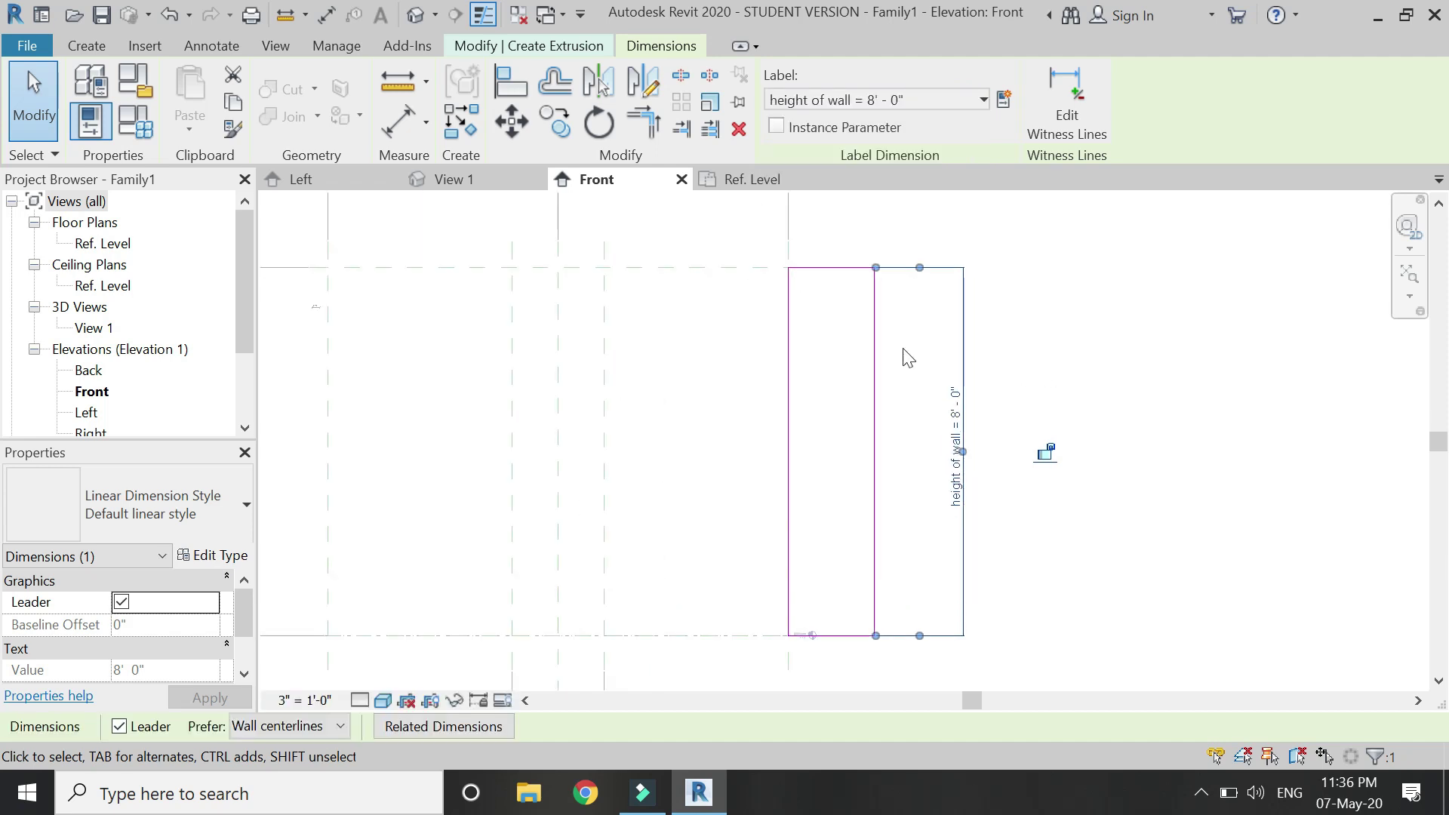
left_click(873, 342)
scroll(831, 589, "down", 3, "ctrl")
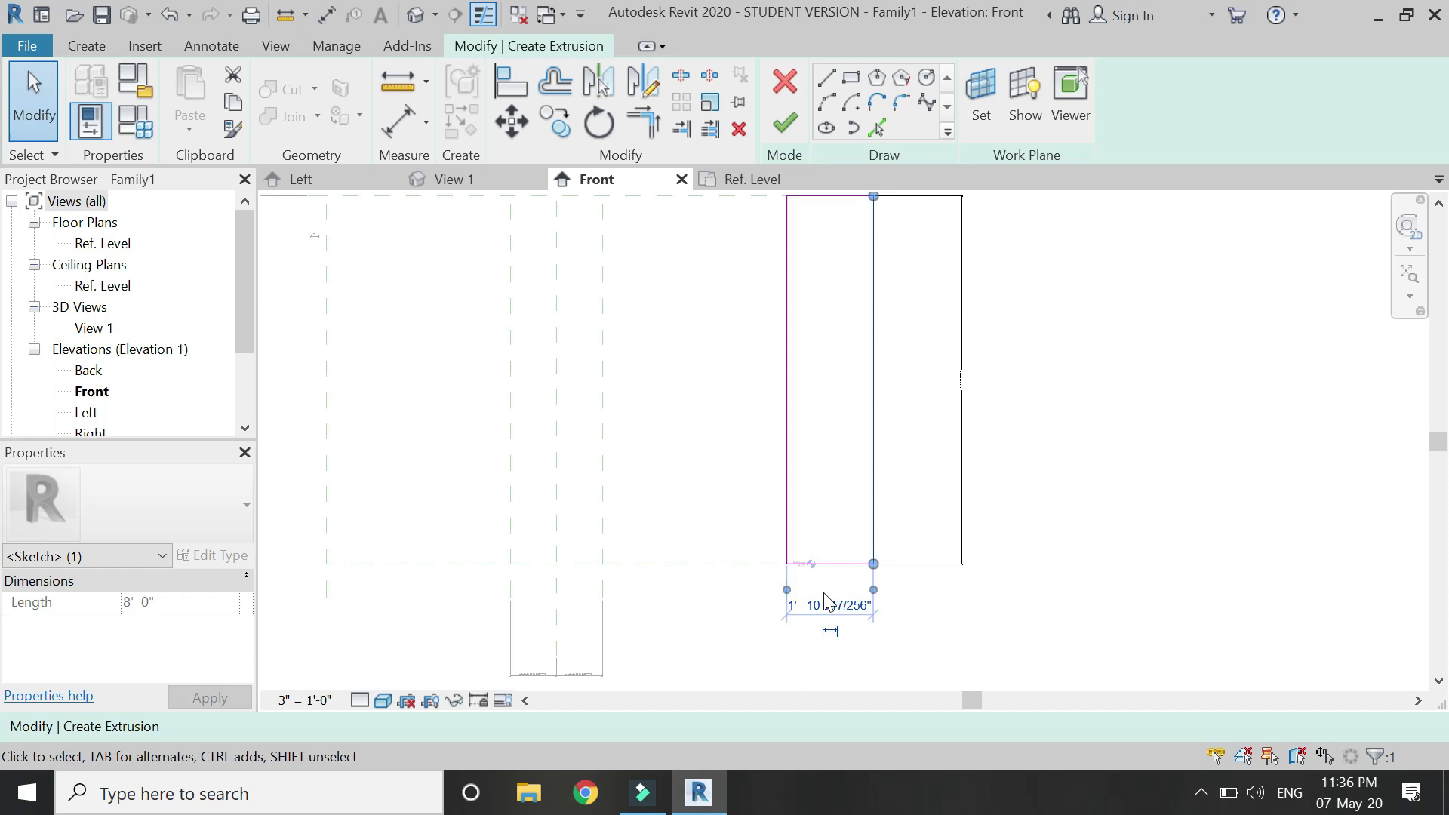
left_click(834, 604)
type("2")
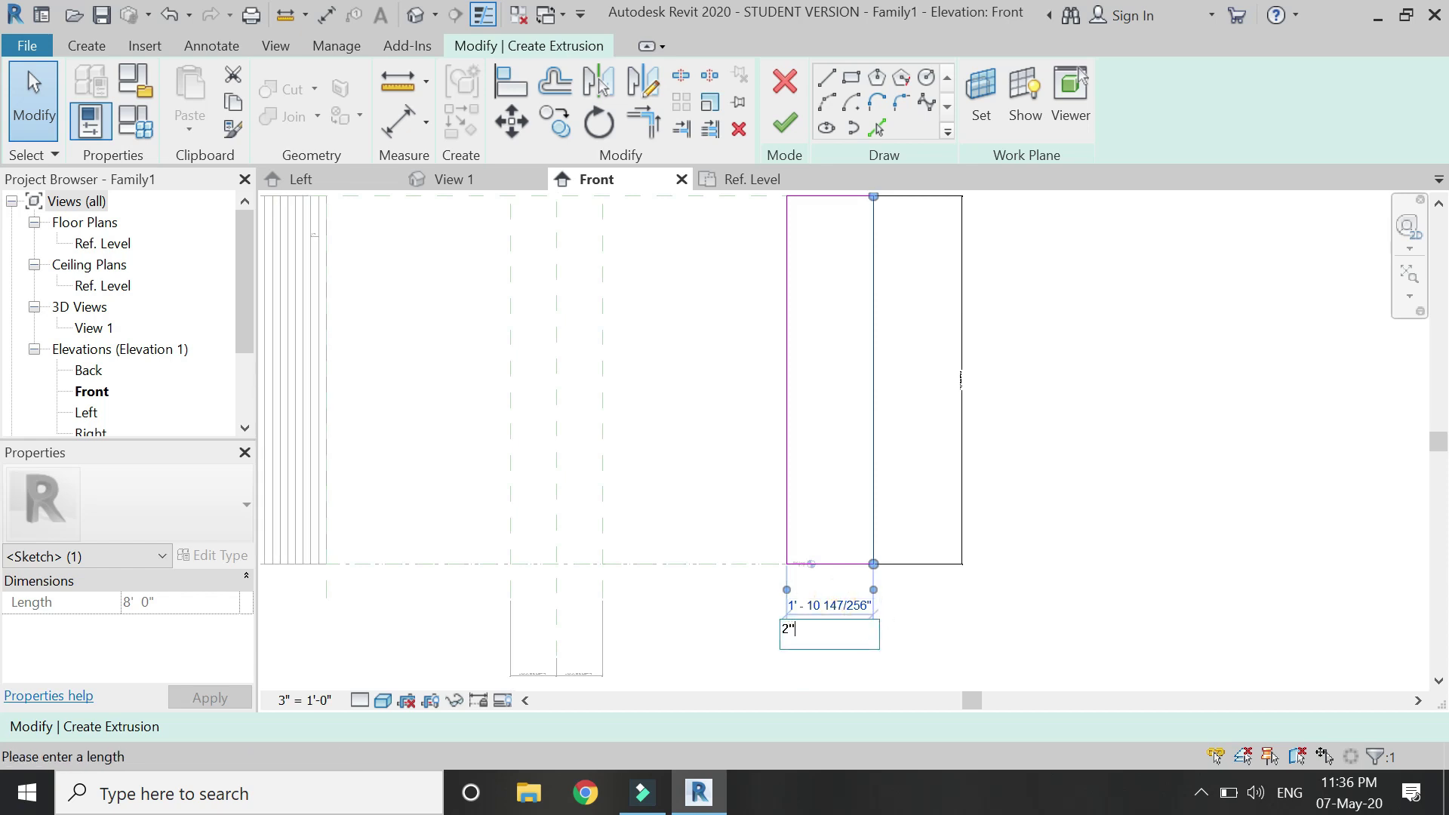
type("\"")
key("Return")
left_click(437, 631)
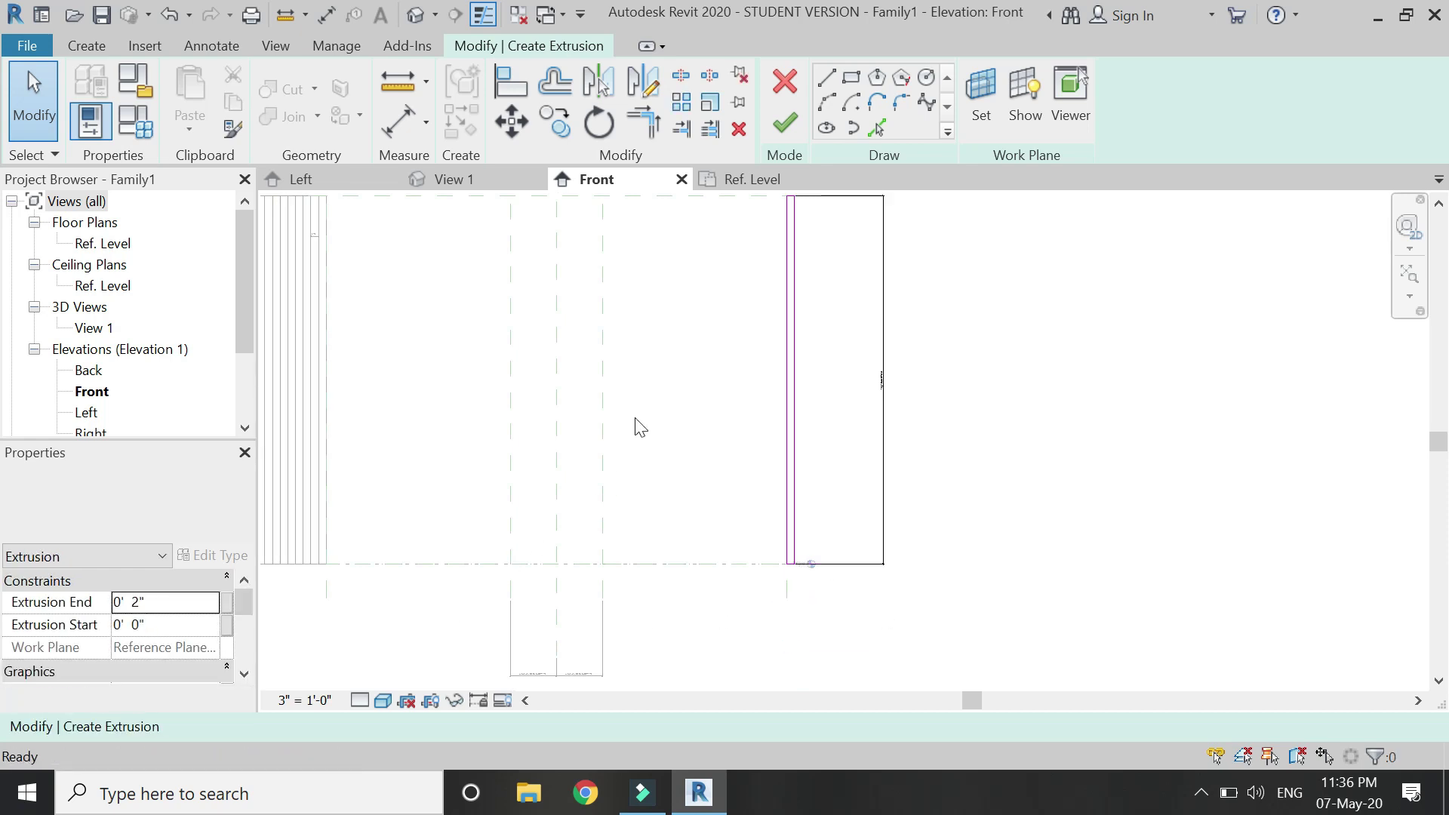
left_click(785, 122)
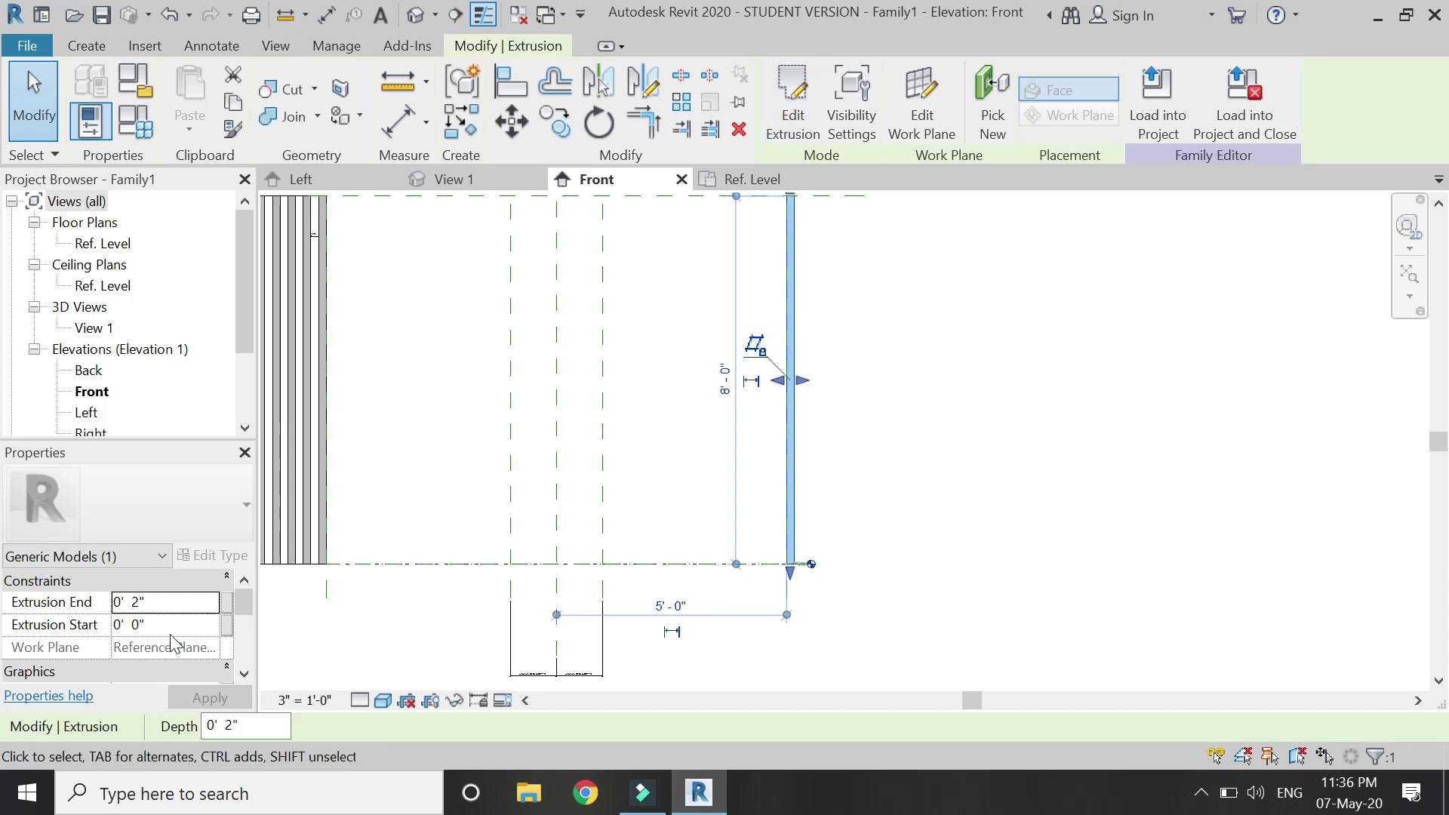
Associate the new extrusion's material with the wood parameter, making it Mahogany.
scroll(224, 664, "down", 5)
left_click(227, 647)
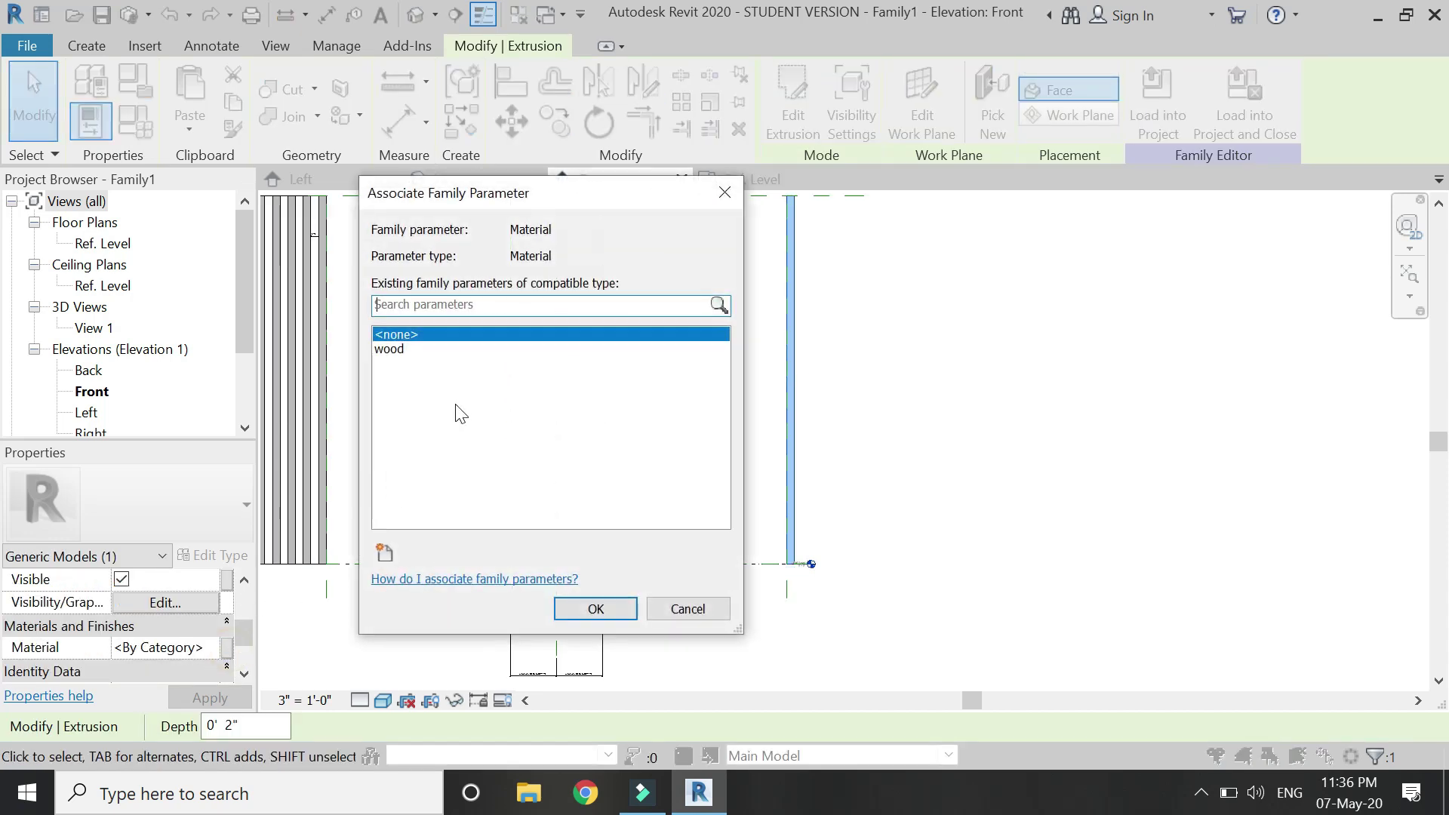
left_click(398, 349)
left_click(595, 609)
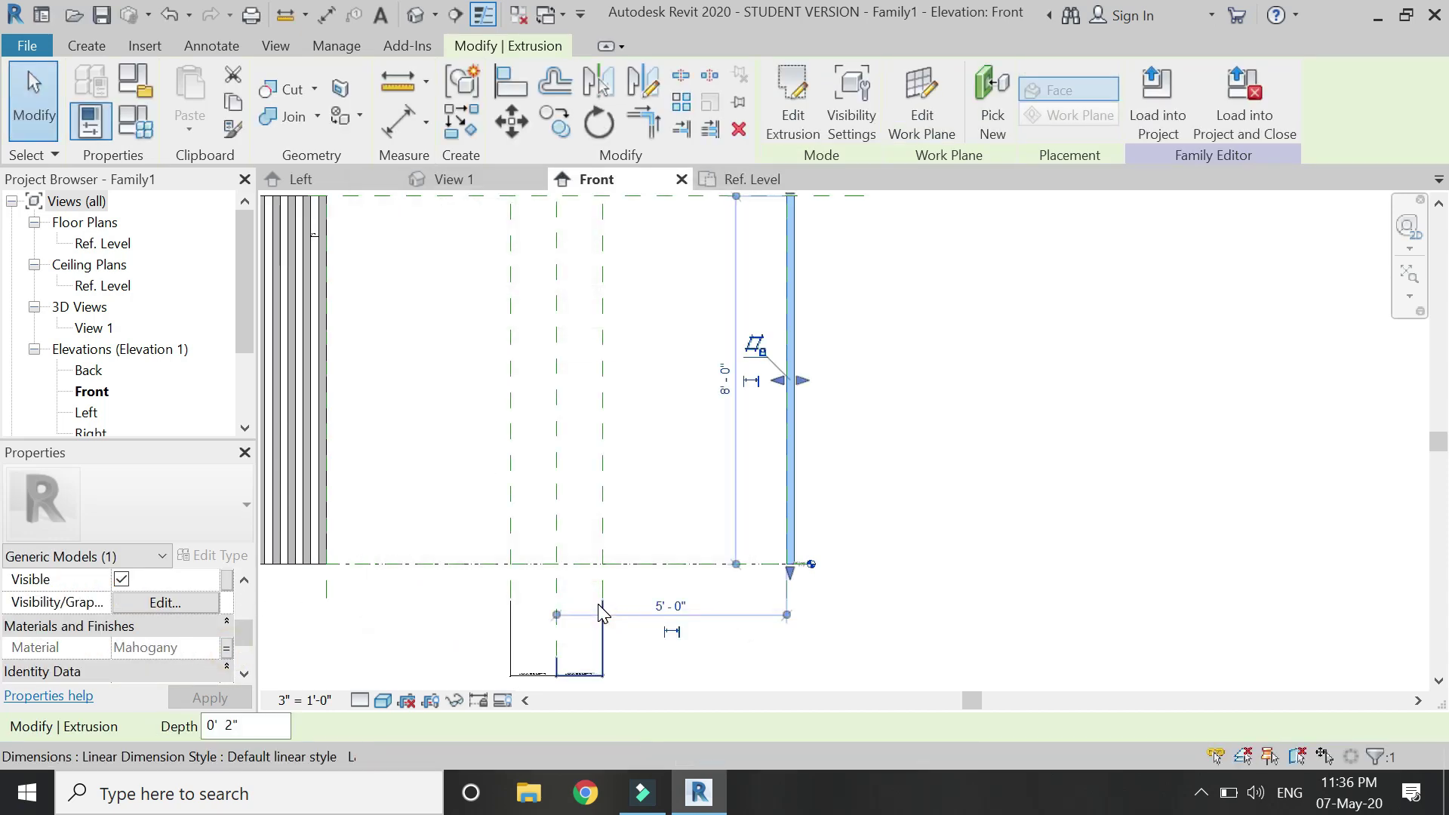
Align the extrusion, picking the reference plane as the target.
left_click(511, 81)
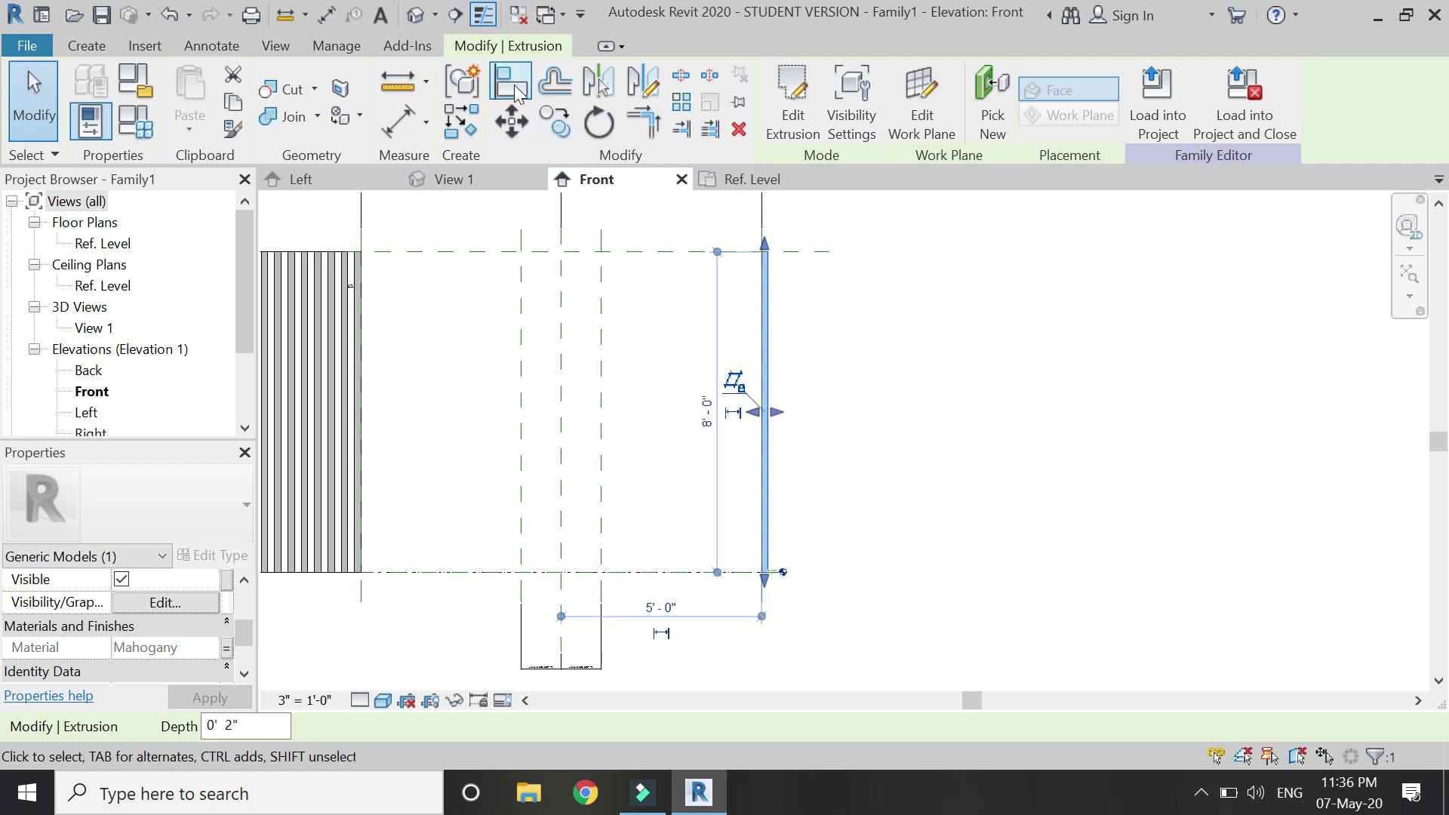
scroll(777, 261, "up", 4)
left_click(785, 264)
Snap the extrusion's edge onto the reference plane.
left_click(785, 336)
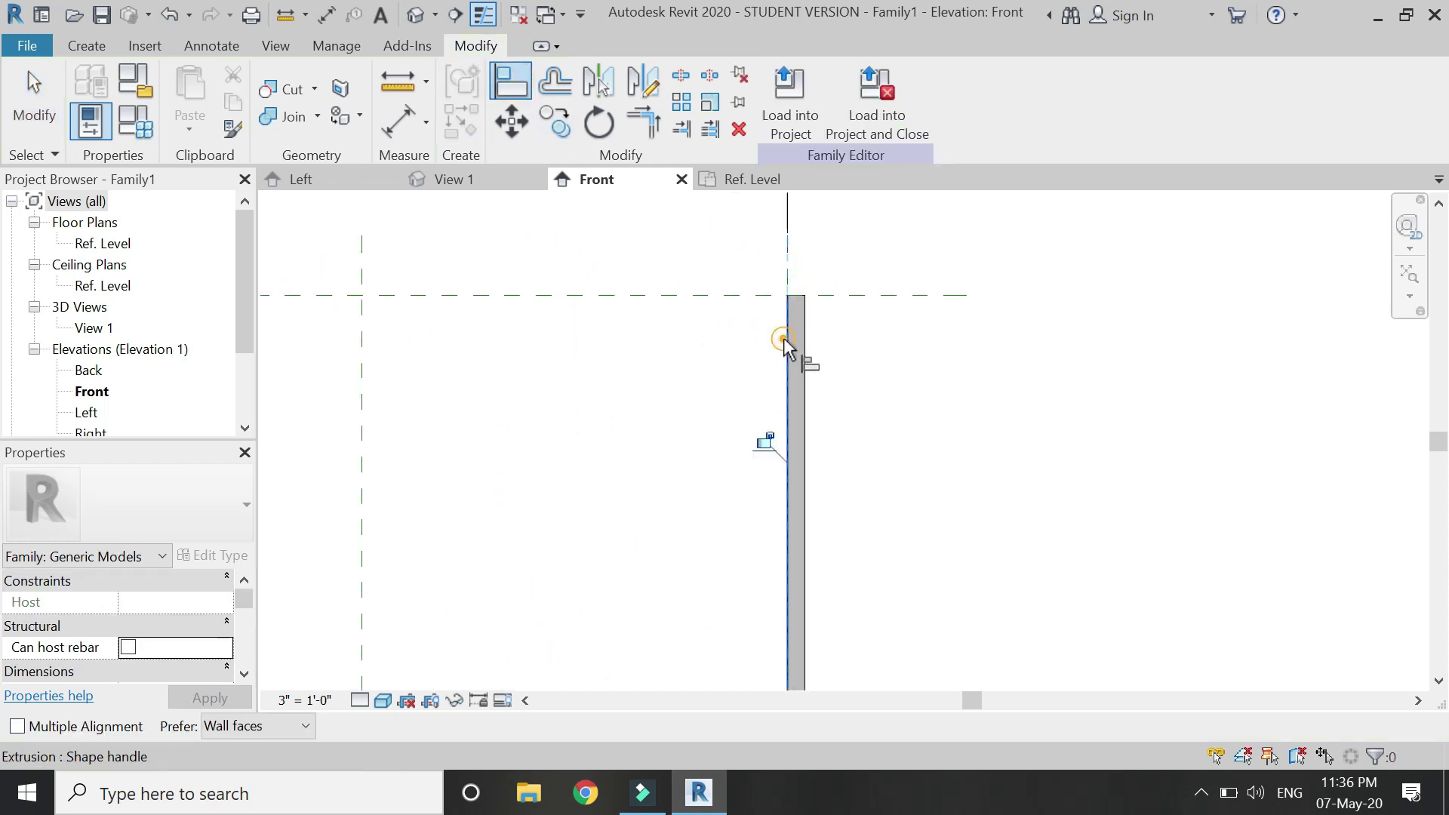
scroll(777, 332, "up", 1)
key("Escape")
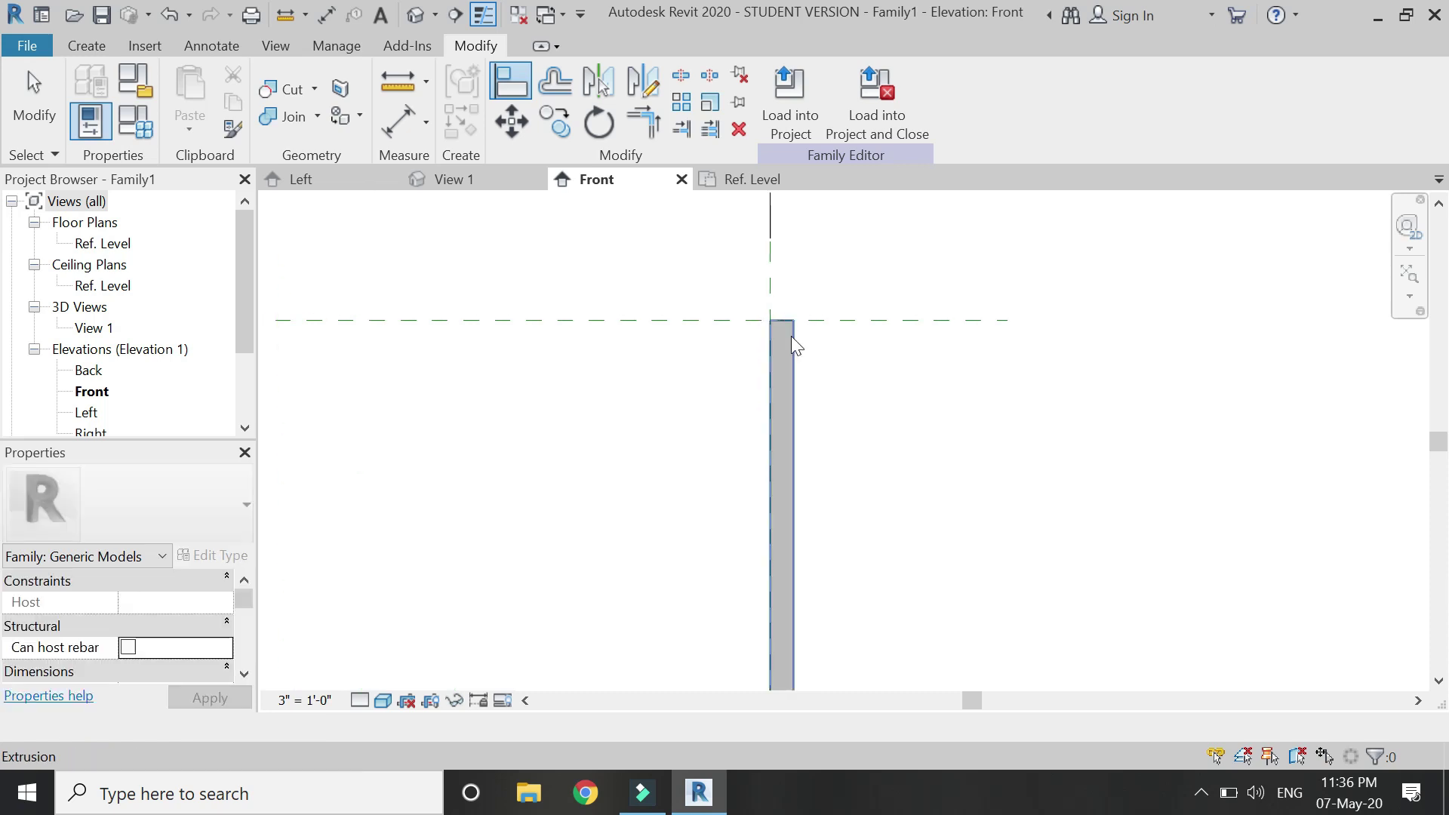
Array the second slat into 10 copies at 0'-4" spacing.
left_click(796, 320)
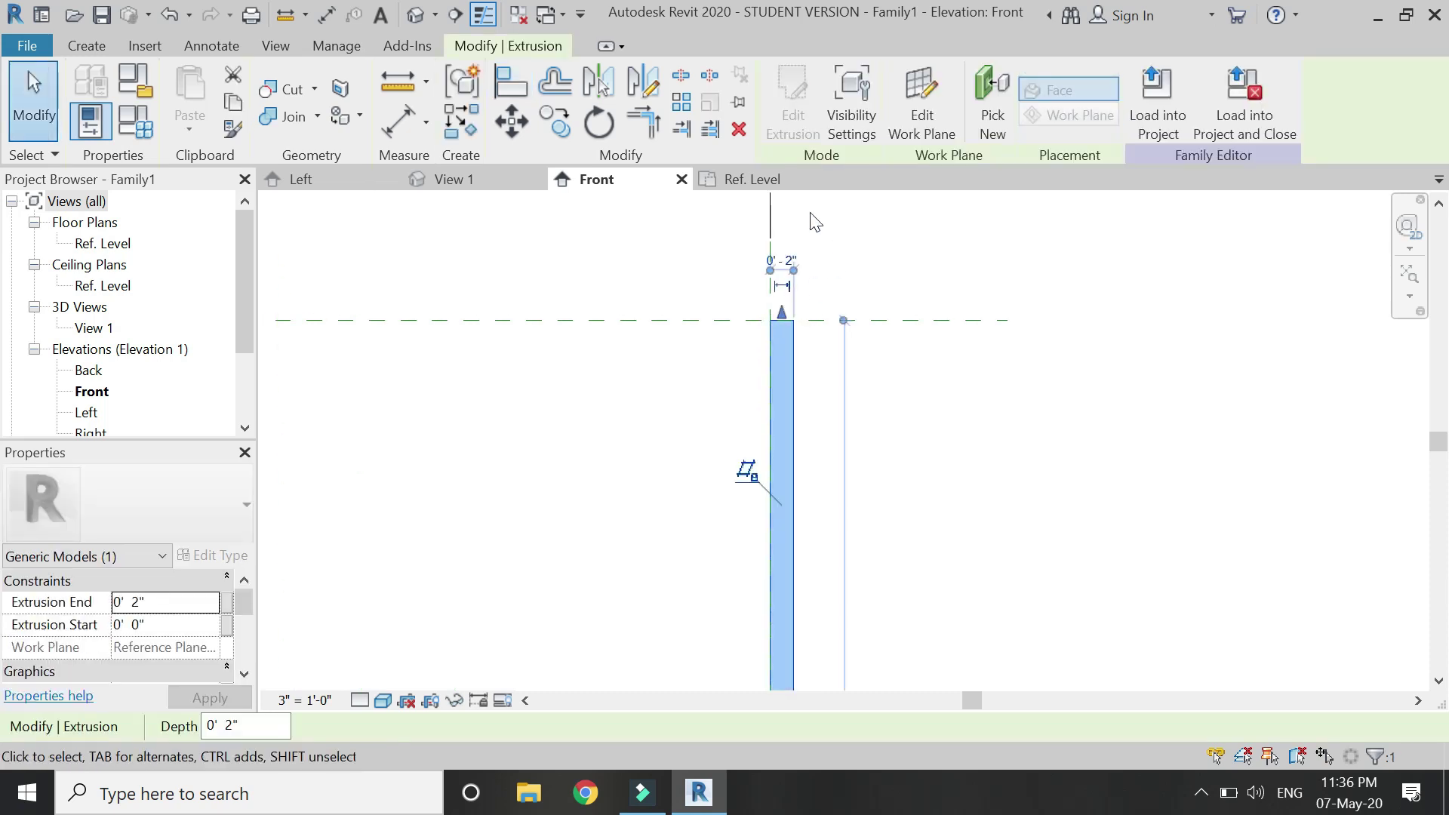
left_click(681, 102)
left_click(770, 321)
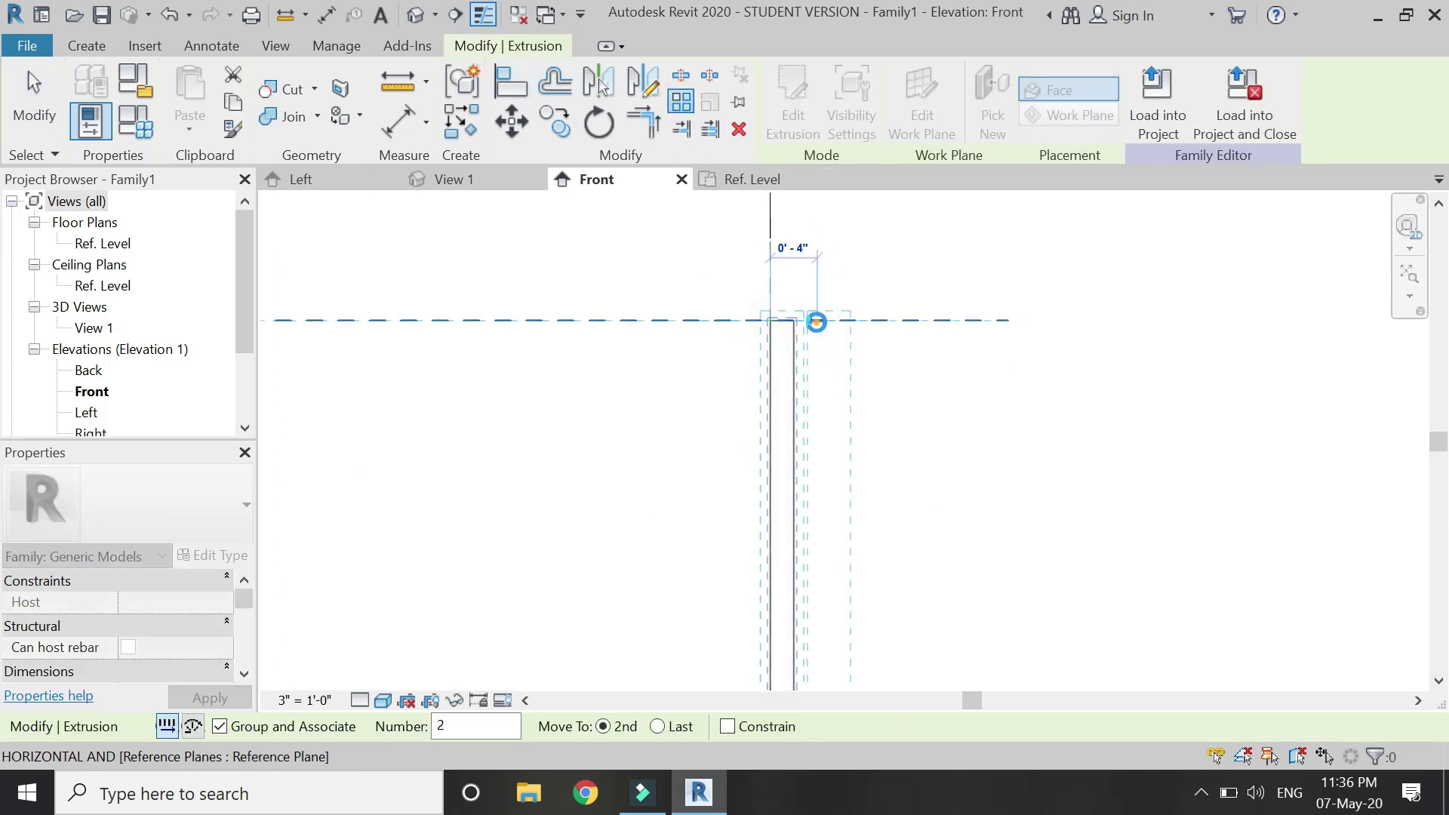
left_click(816, 323)
scroll(744, 427, "down", 2)
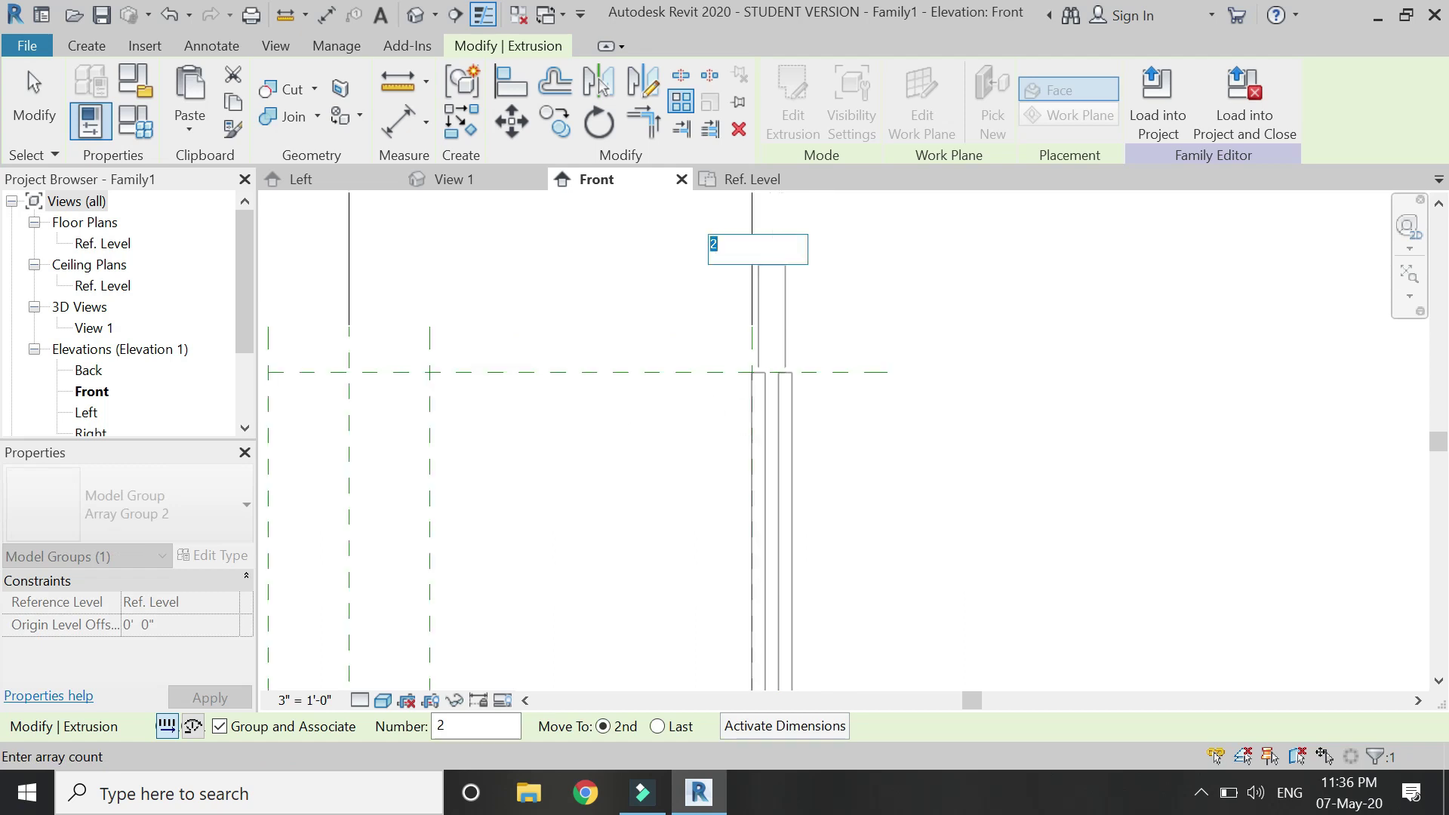
key("Return")
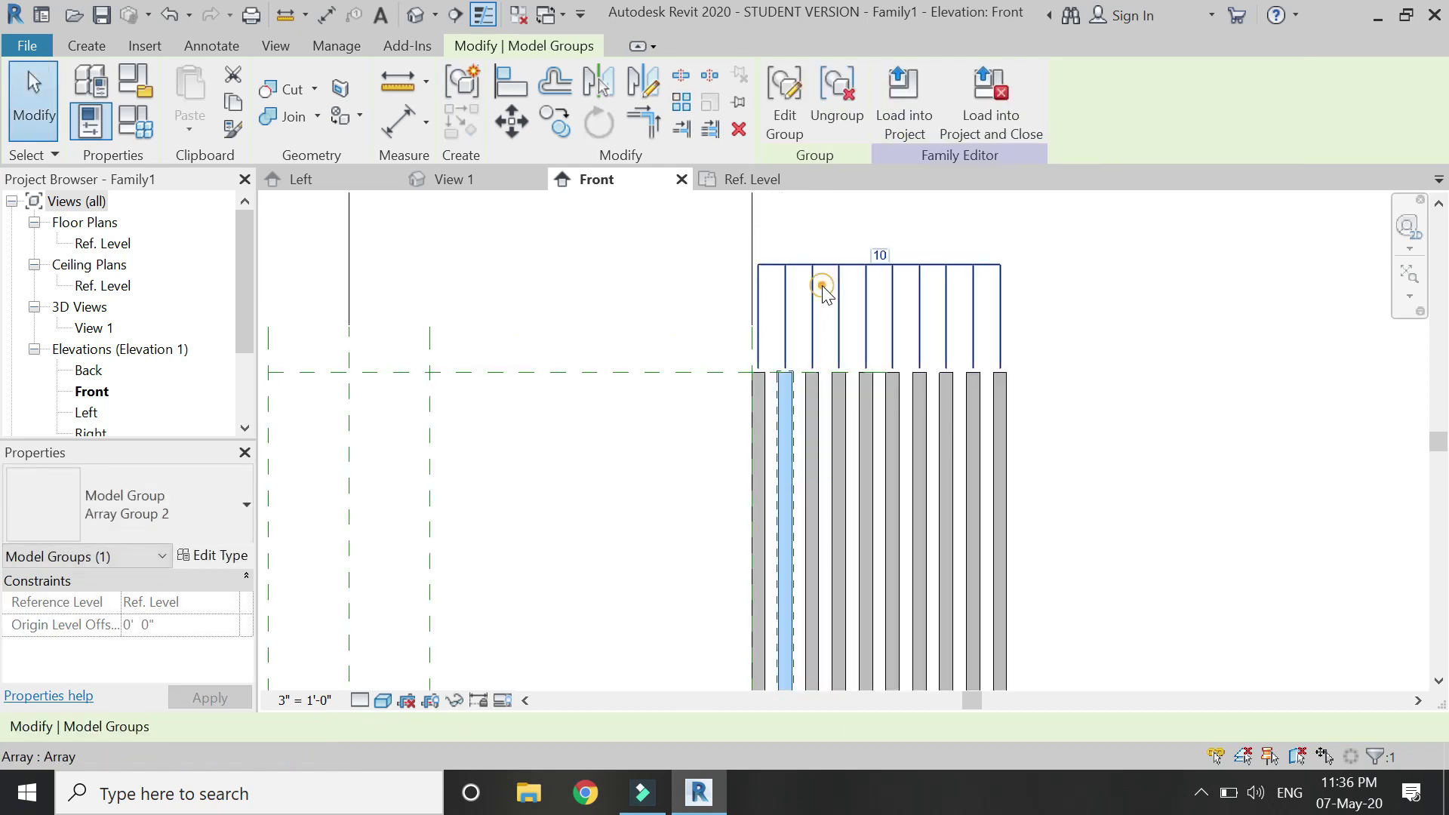
Label the new array's count with the number of components parameter.
left_click(820, 286)
left_click(415, 728)
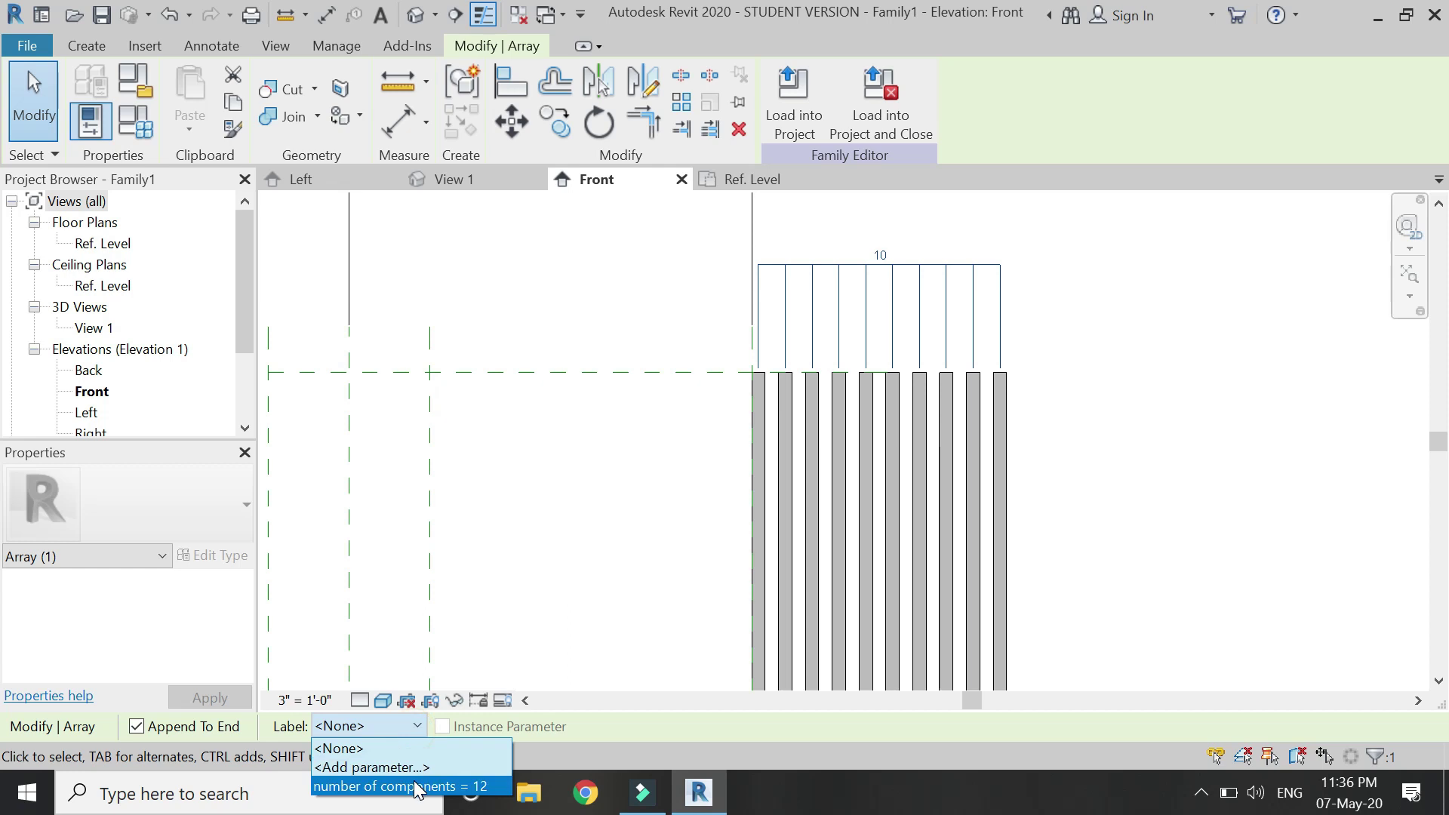
key("Down")
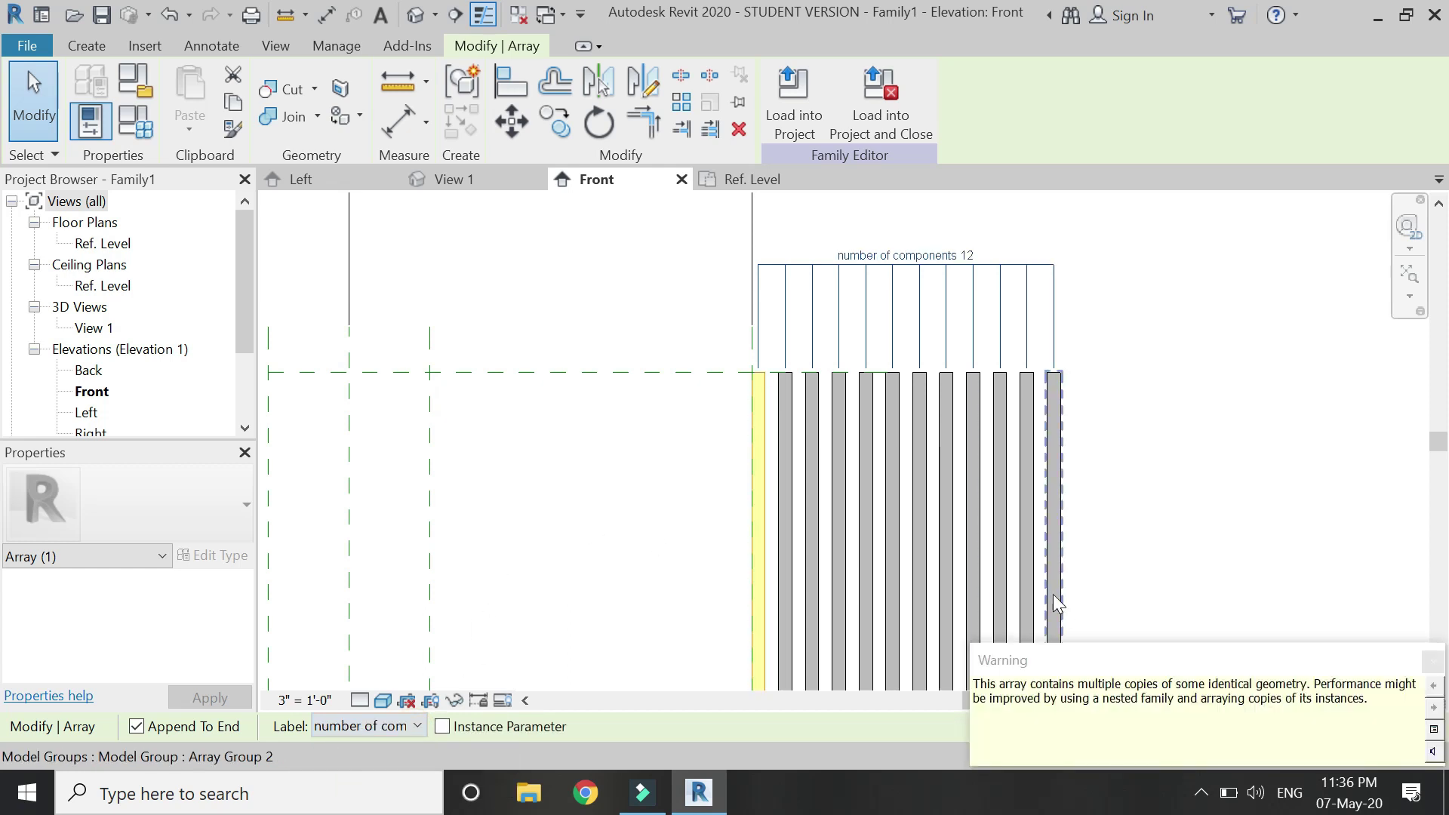
left_click(1432, 661)
scroll(1170, 419, "down", 2)
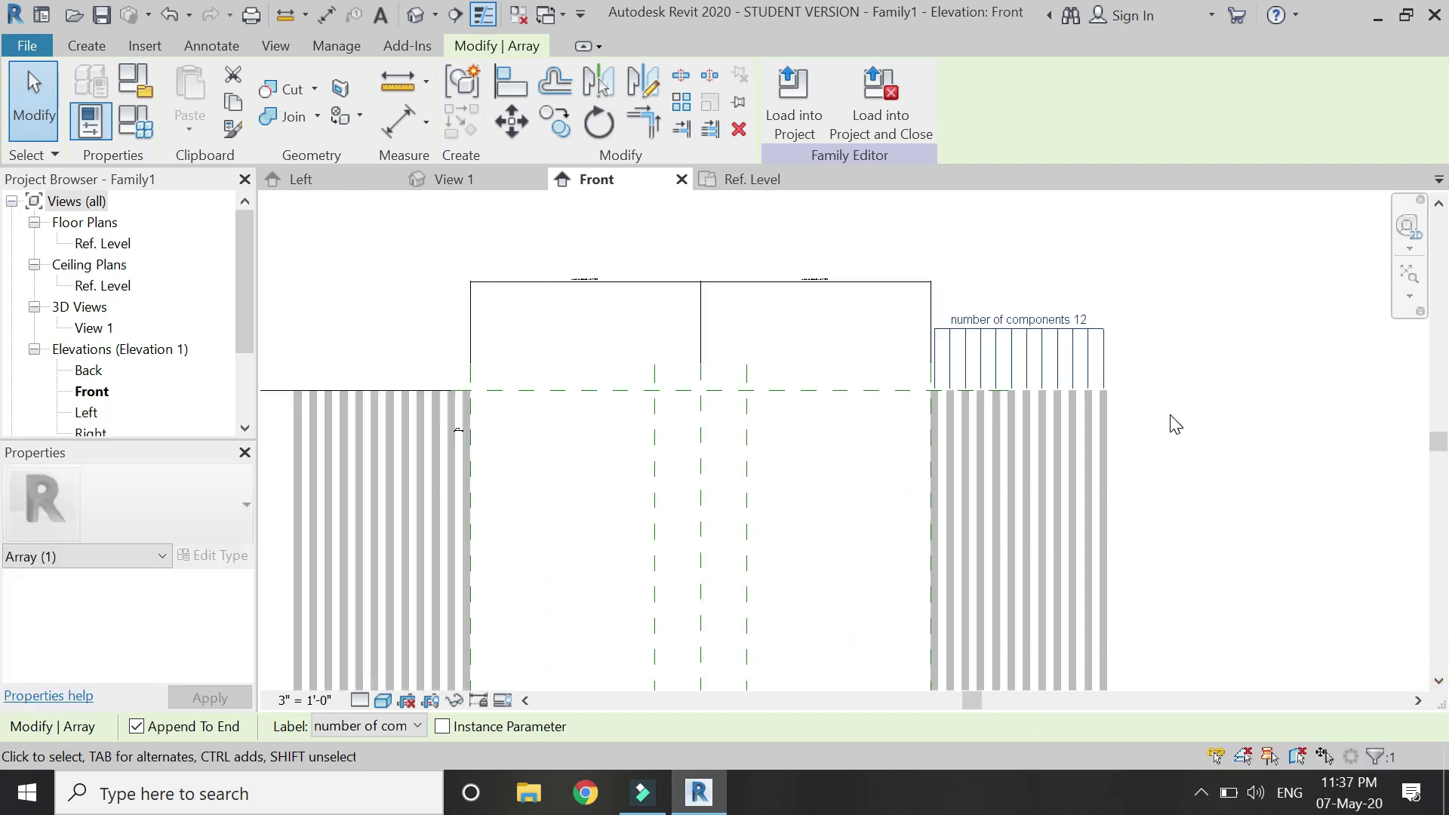
key("Escape")
Change number of components from 12 to 10, apply, and close Family Types.
left_click(136, 122)
left_click(333, 456)
double_click(333, 456)
type("10")
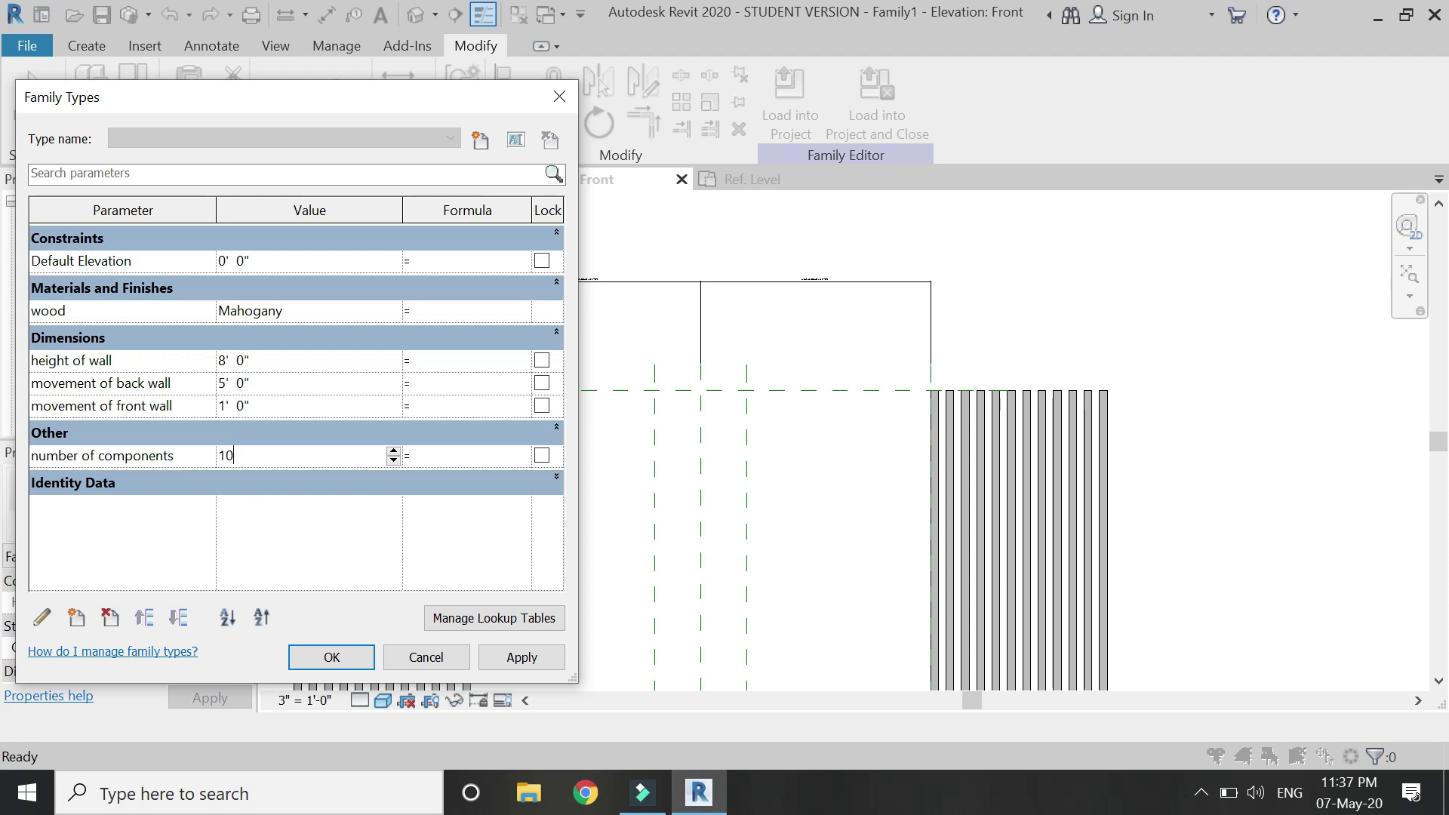
left_click(501, 660)
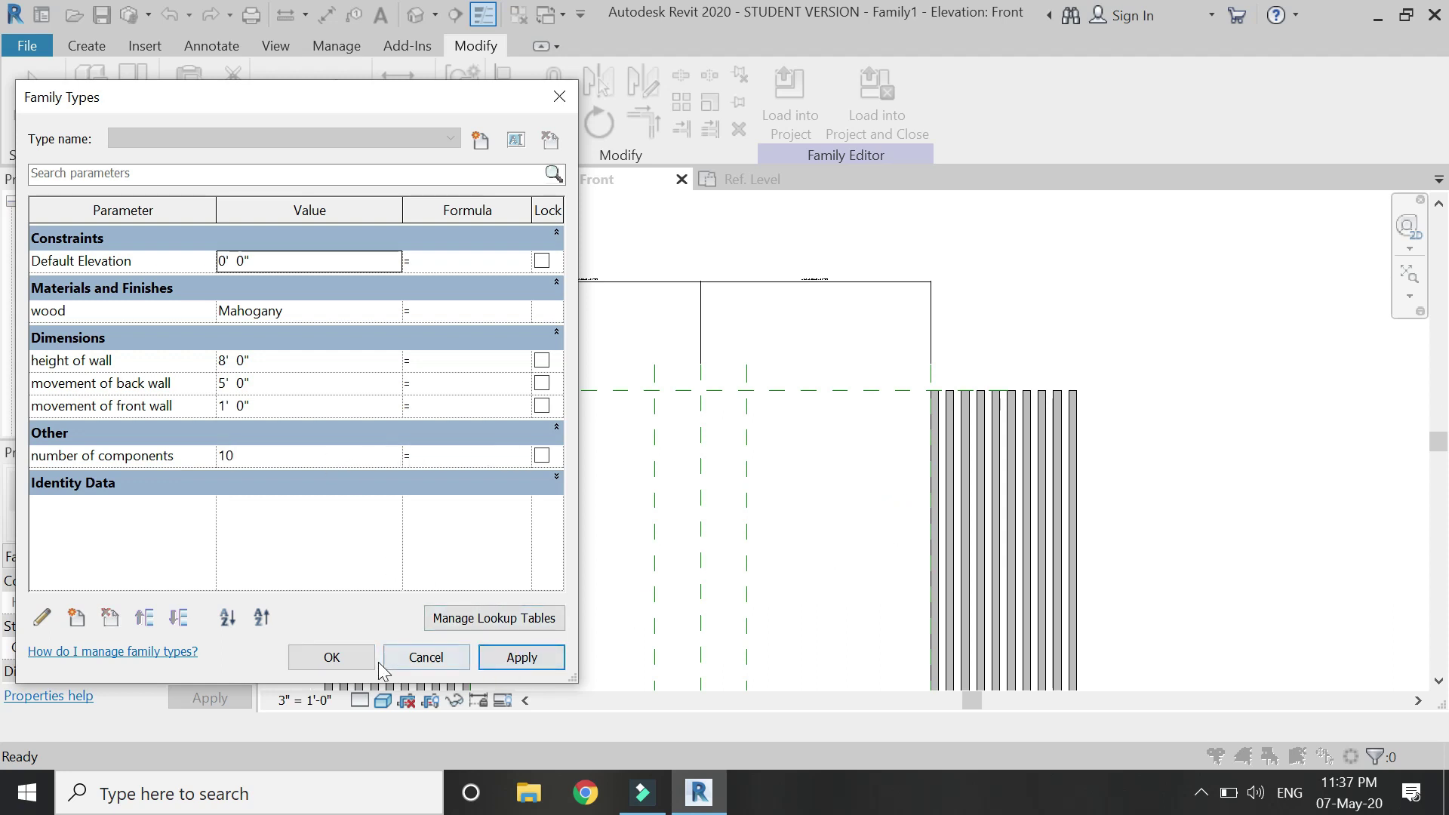
left_click(317, 363)
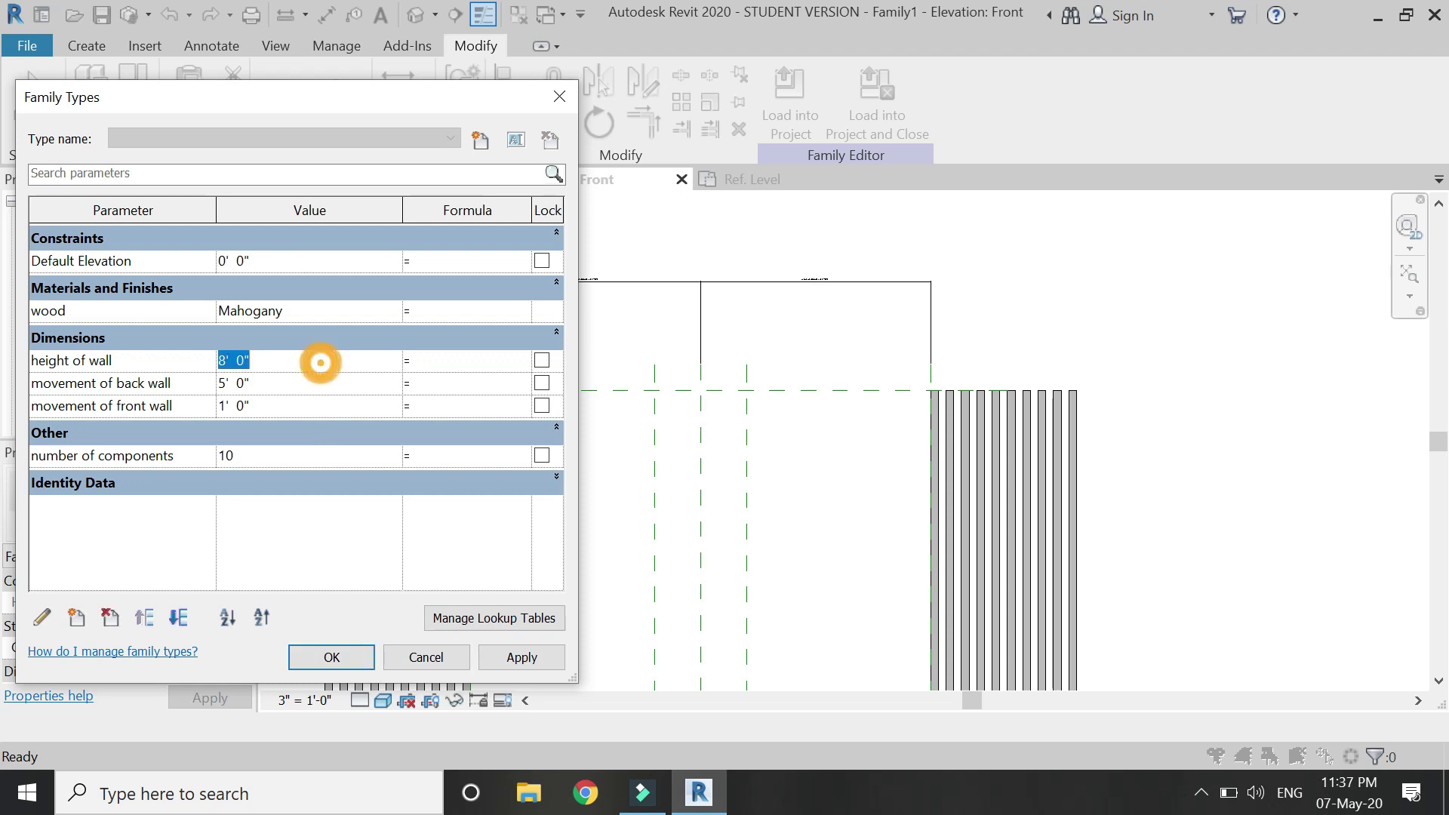
left_click(313, 663)
Dimension the 2-inch width of the first right-hand wall slat.
left_click(415, 124)
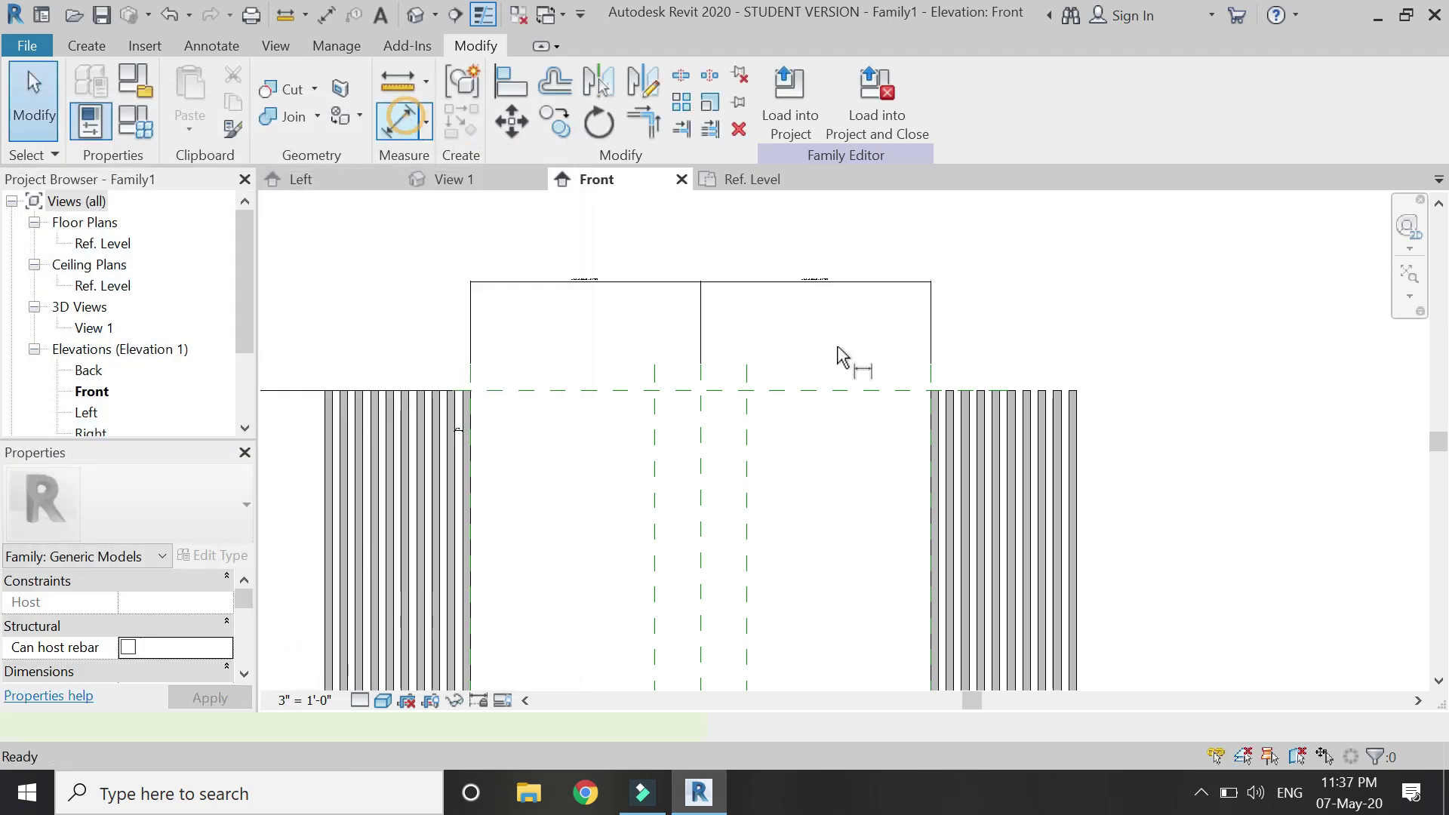
scroll(850, 370, "up", 5)
left_click(886, 471)
left_click(917, 471)
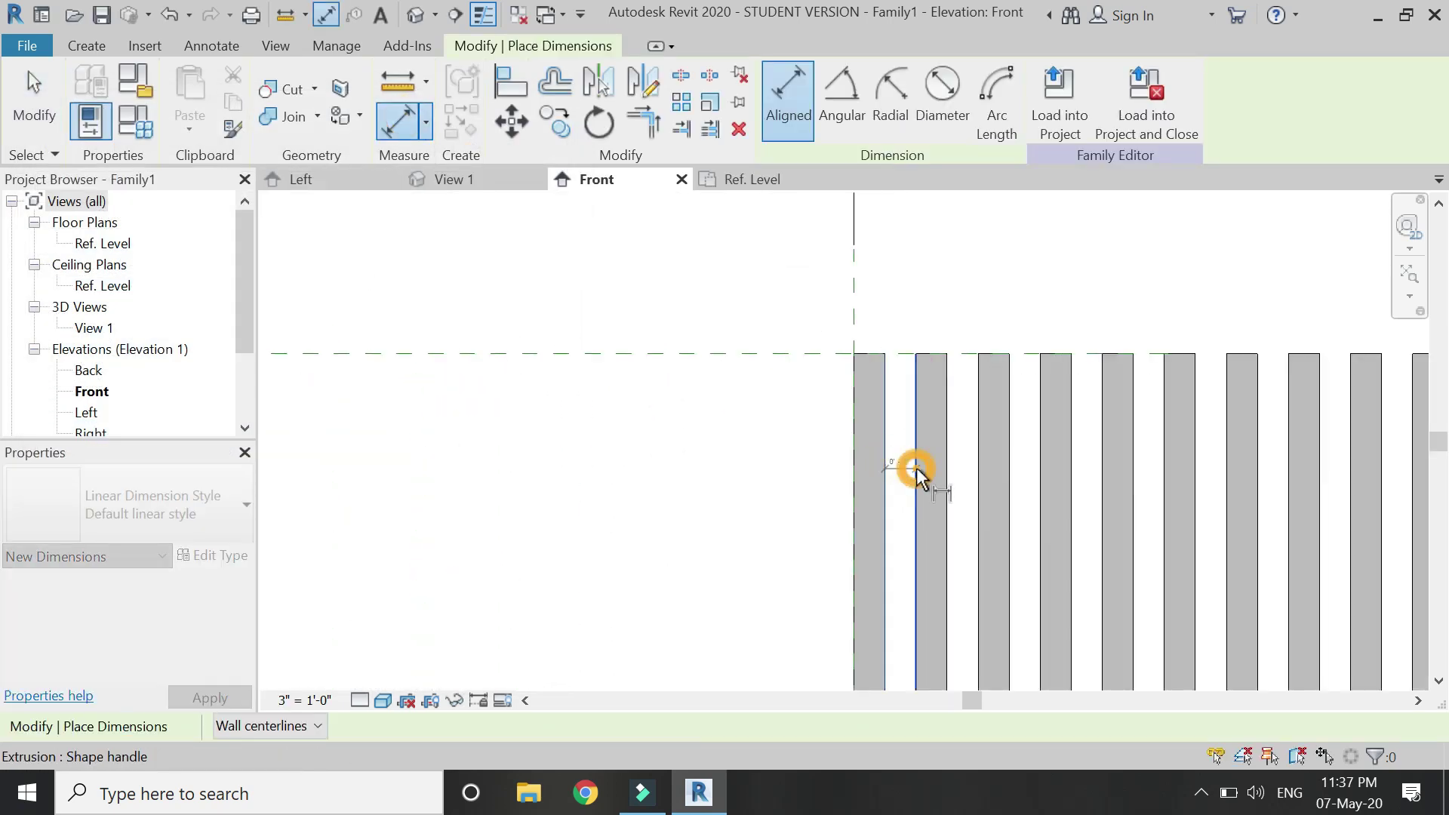
left_click(905, 478)
scroll(945, 324, "down", 6)
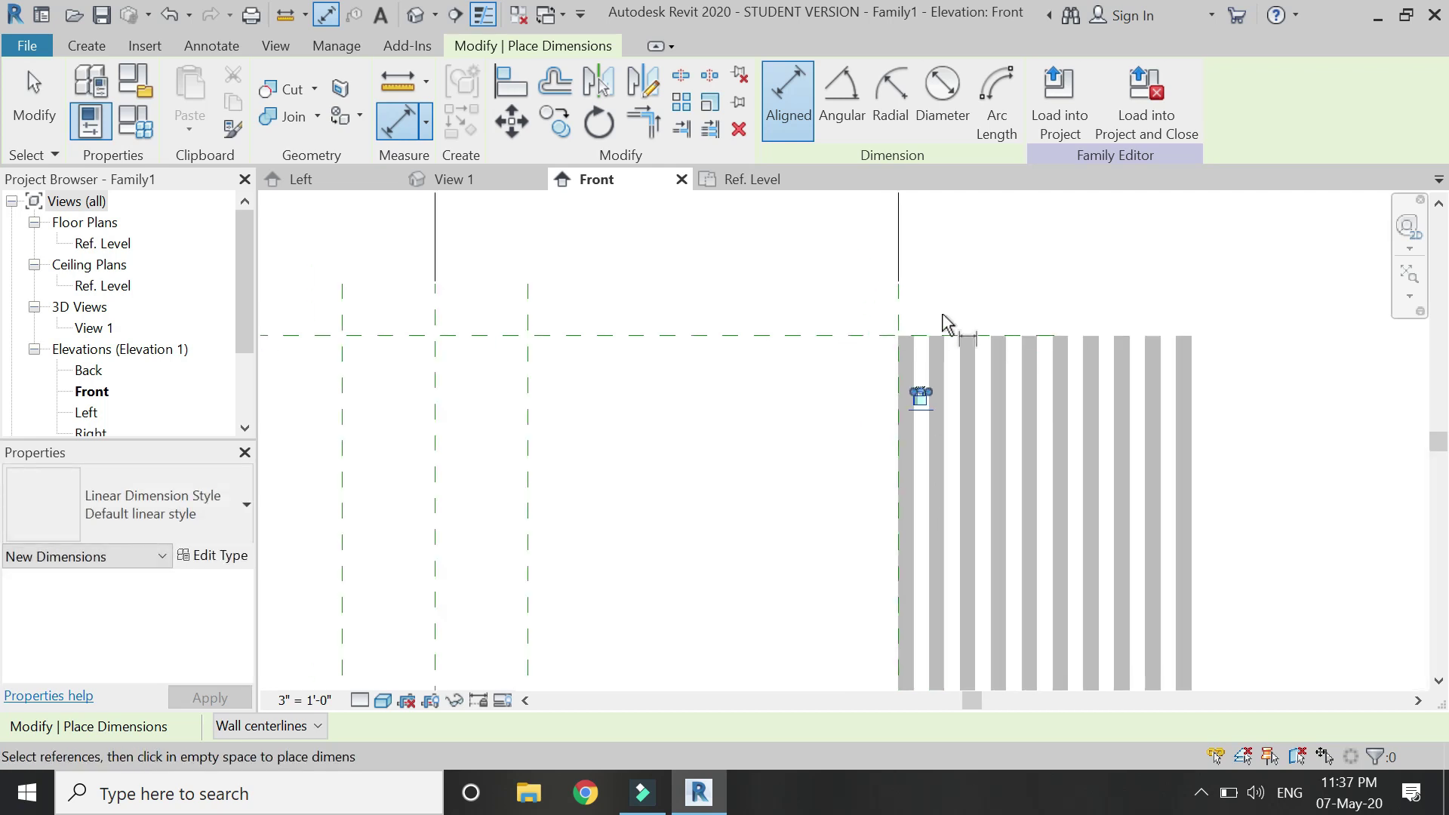
key("Escape")
key("Escape")
scroll(954, 313, "up", 2)
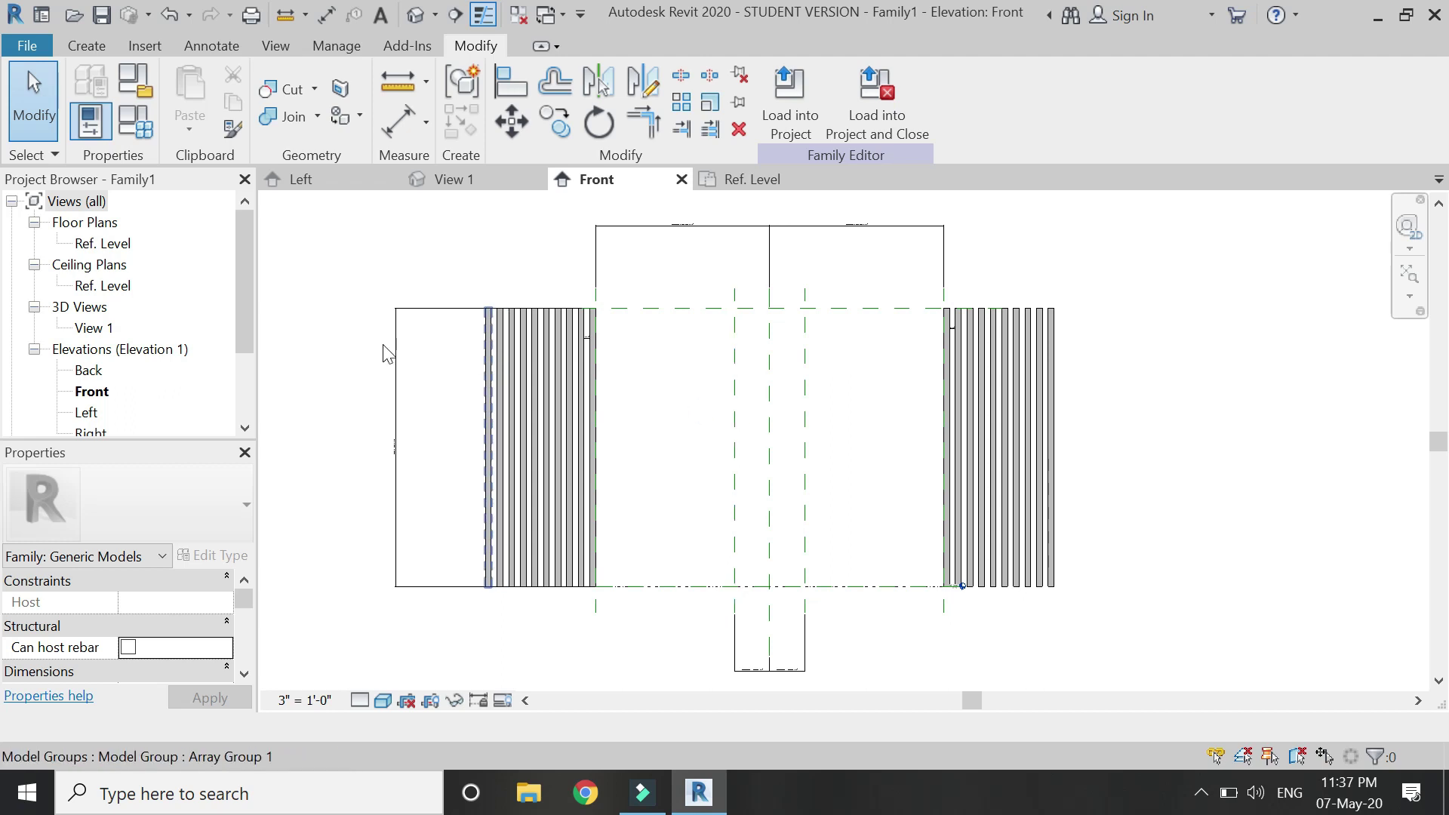
scroll(981, 445, "down", 3)
scroll(627, 437, "up", 2)
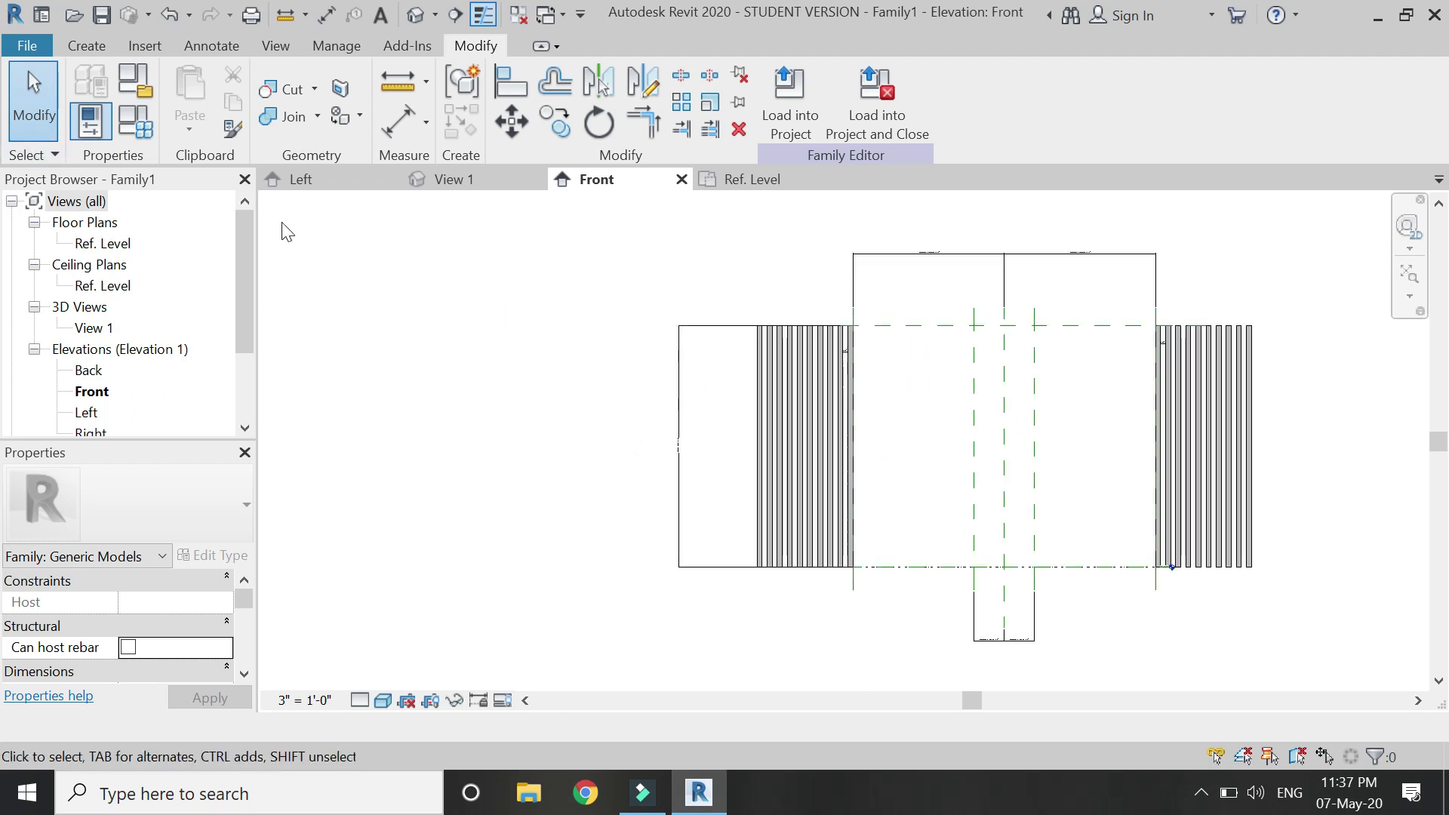
In Family Types, apply a 7' wall height and test back wall movements of 3' and 0'.
left_click(136, 121)
left_click(341, 362)
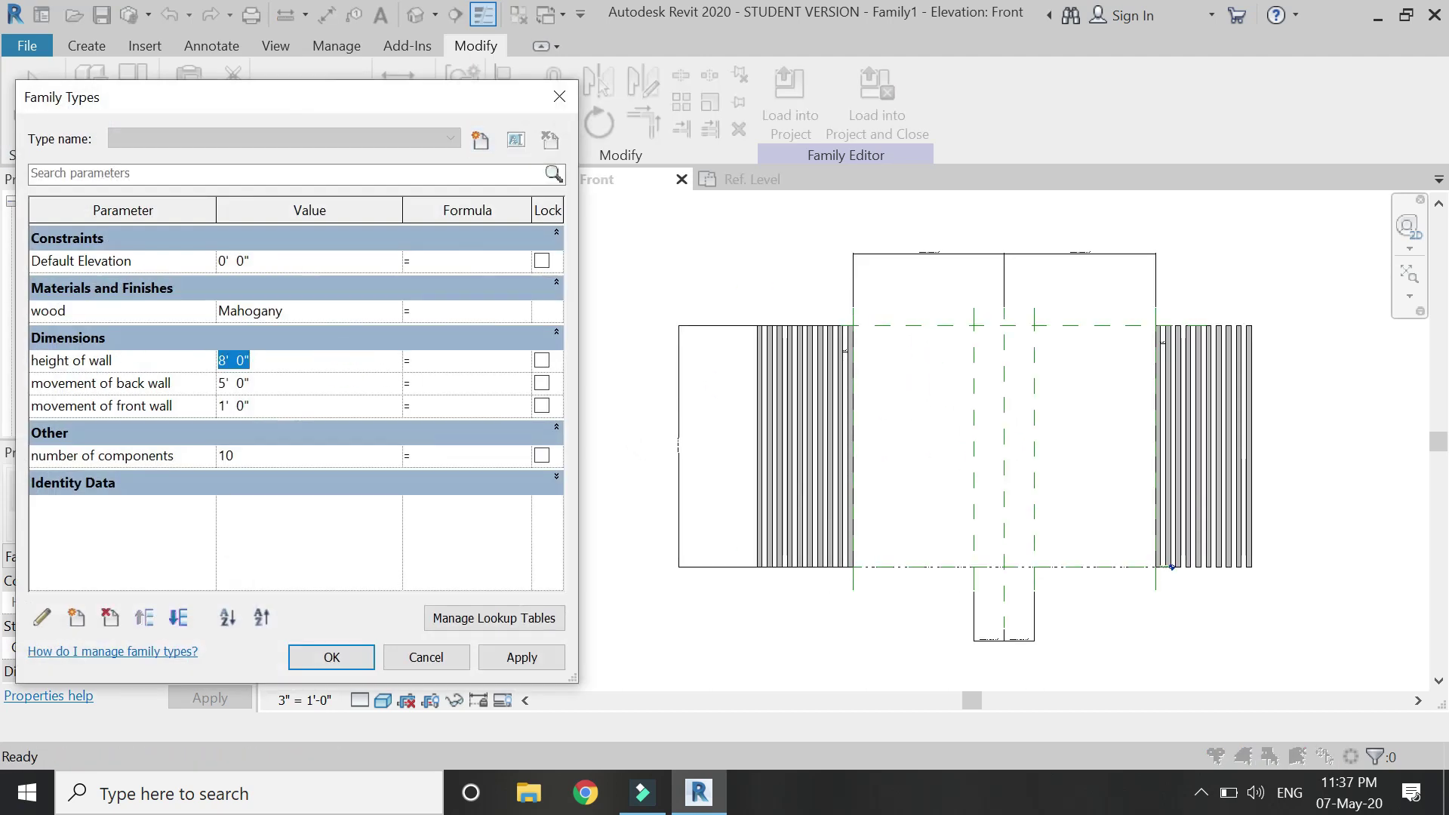
left_click(551, 658)
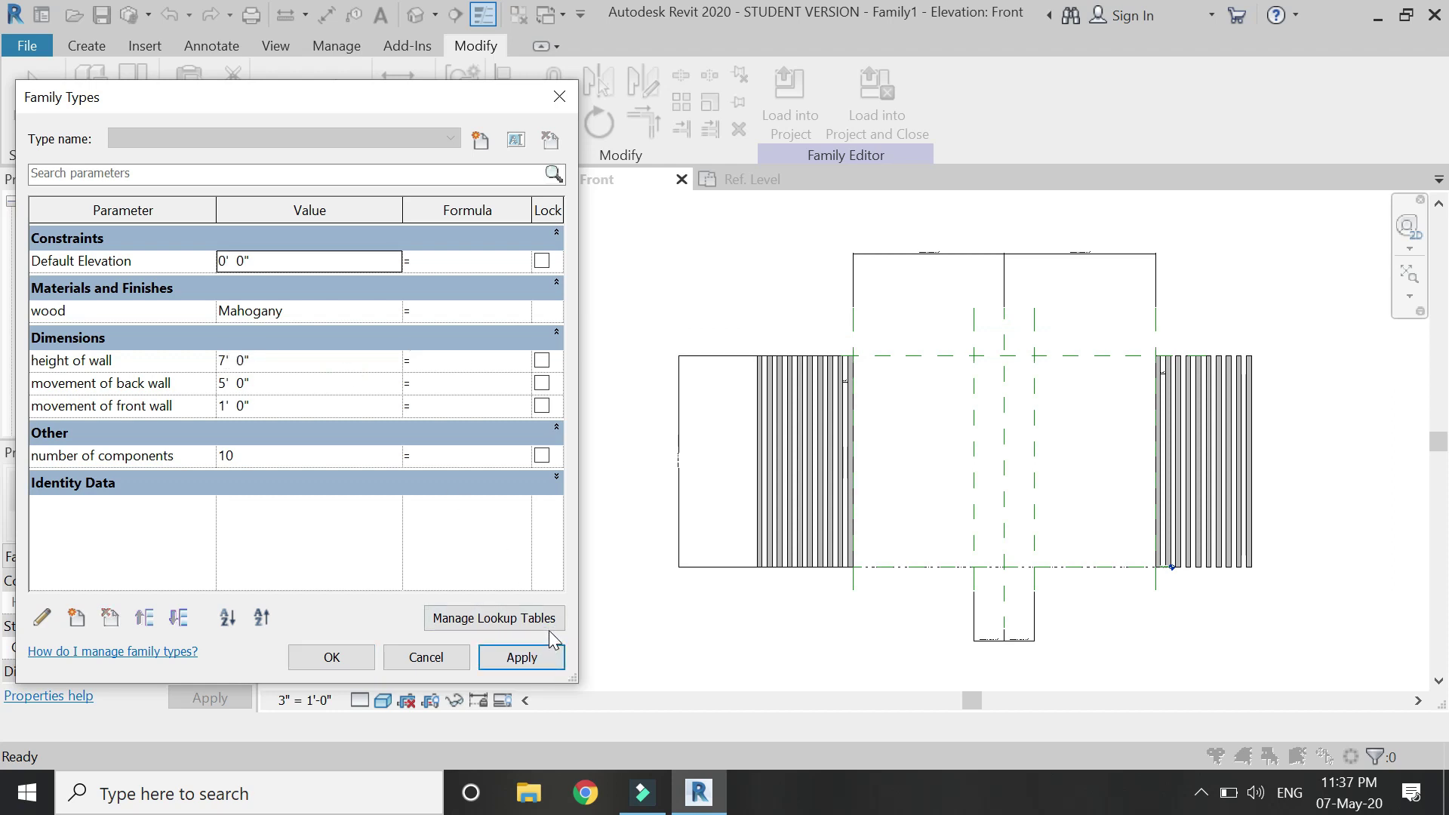
left_click(307, 381)
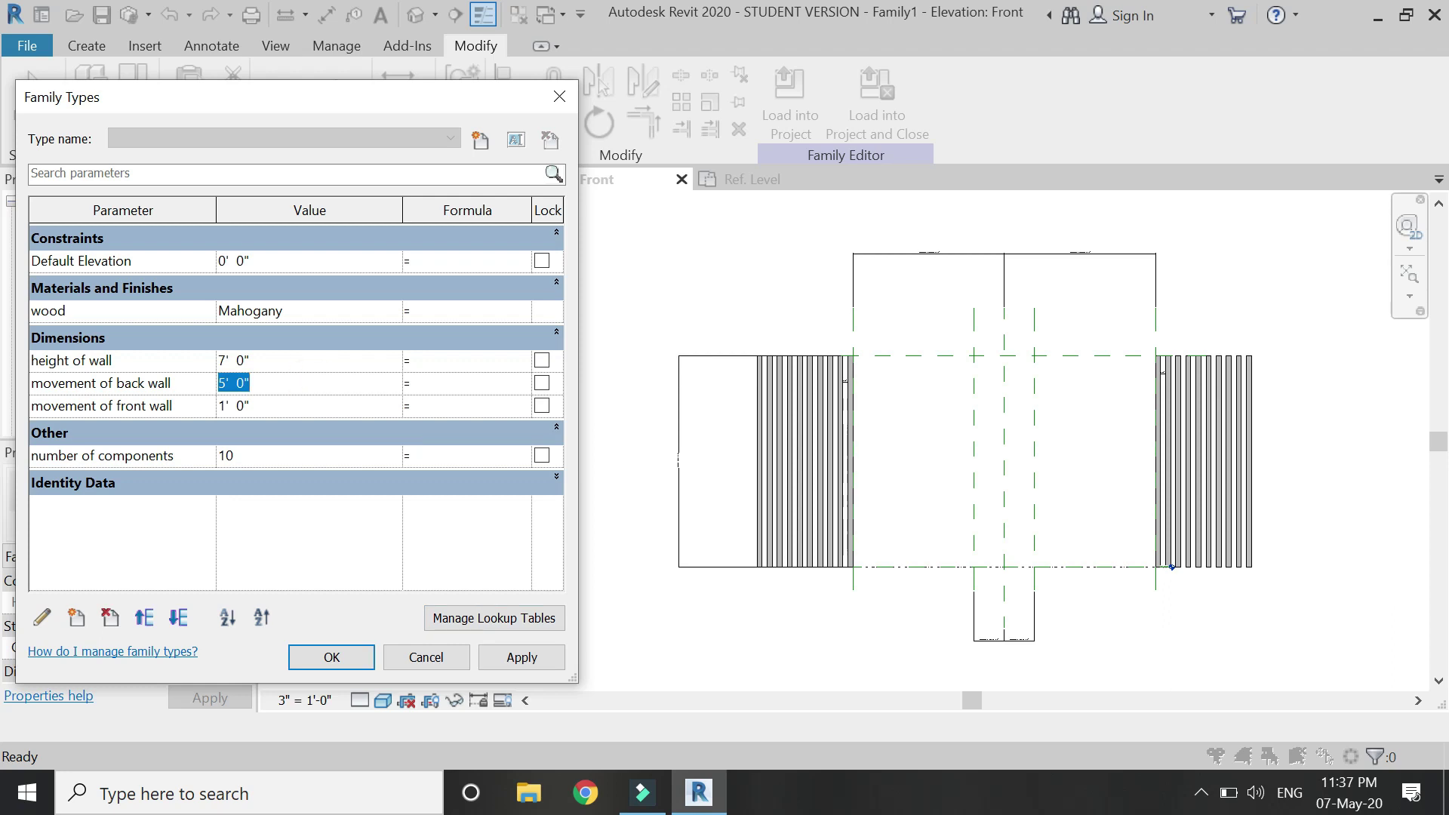
left_click(505, 655)
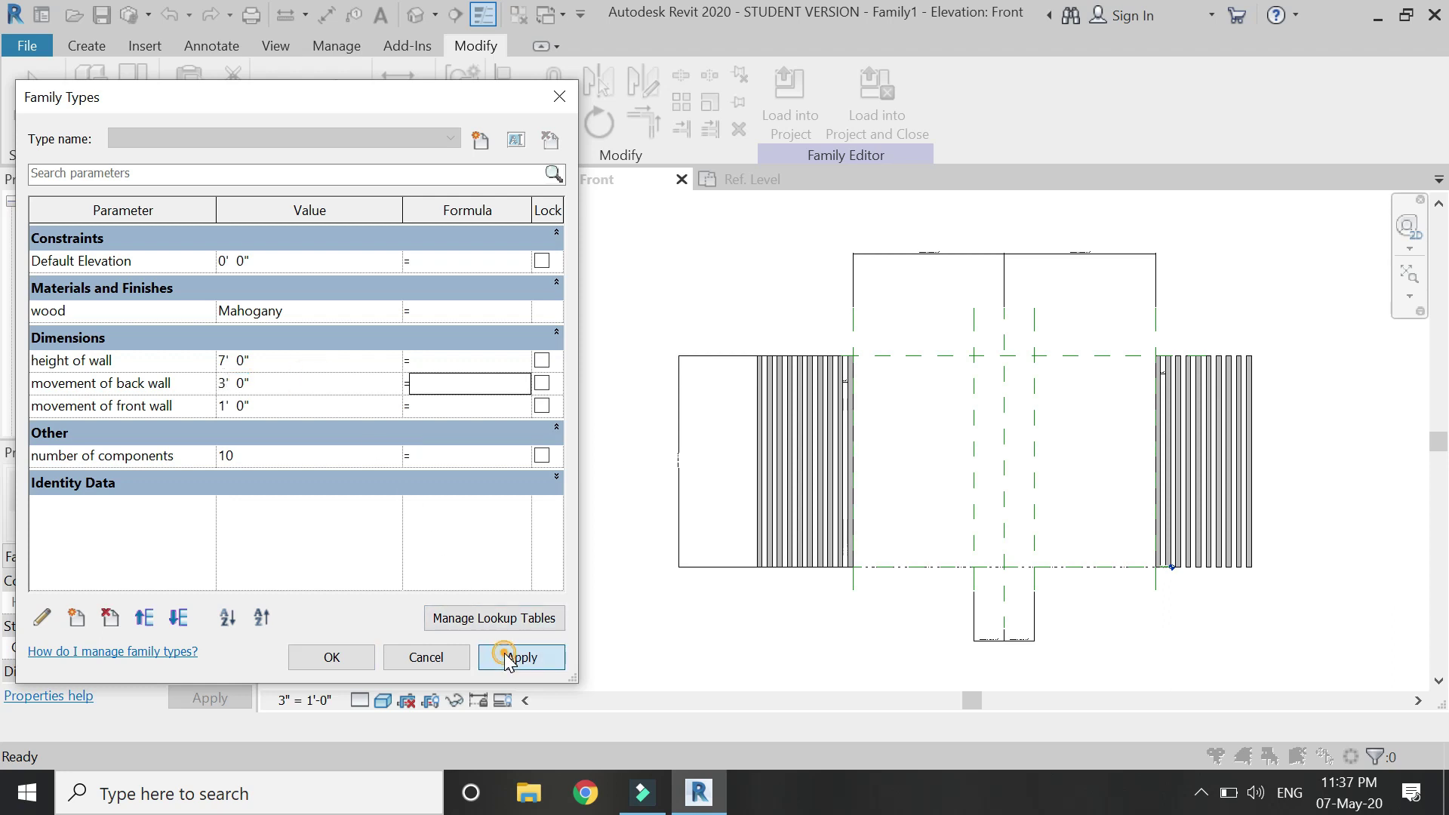
left_click(344, 382)
left_click(542, 665)
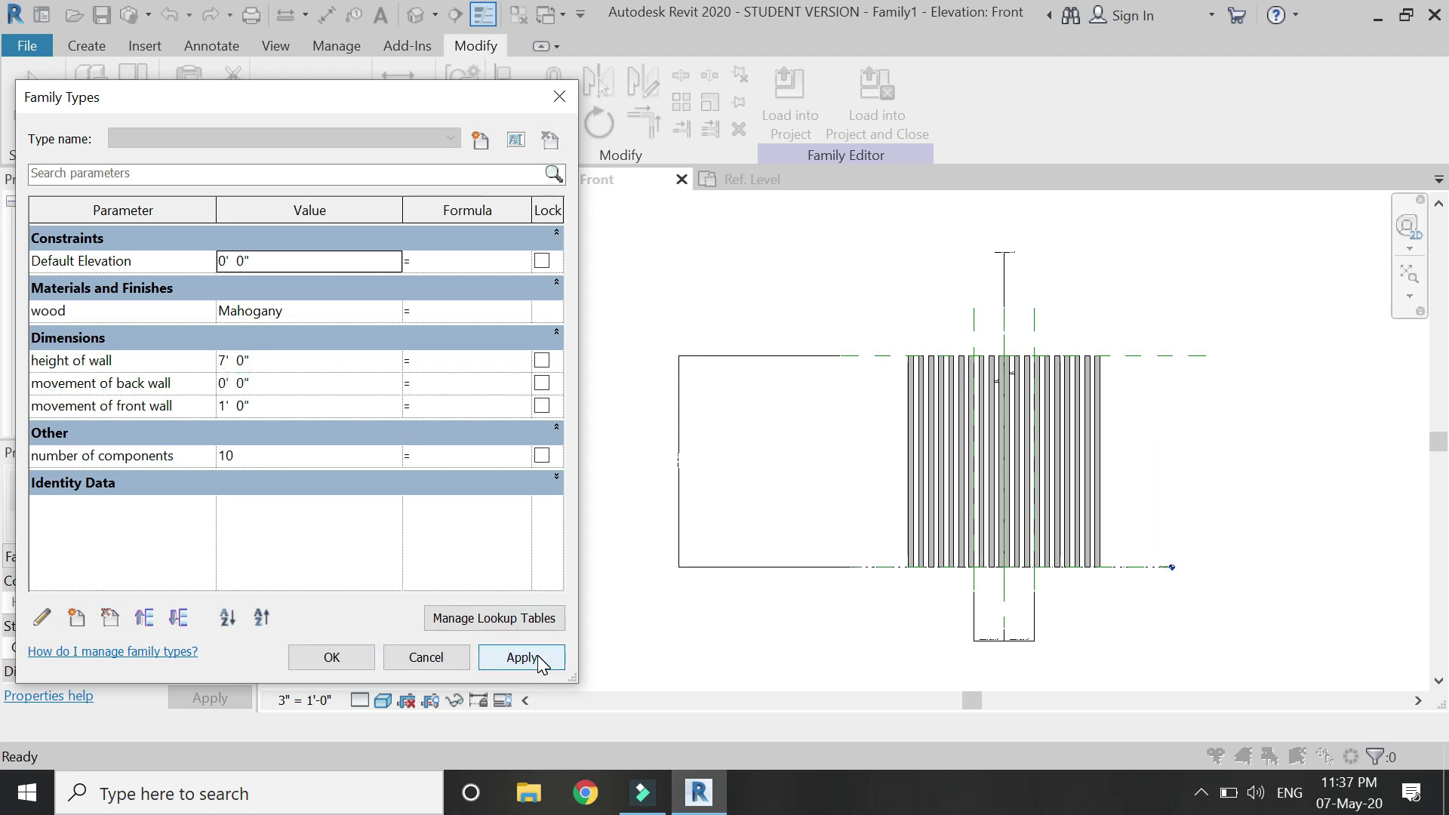
Set back wall movement to 4' and number of components to 8, keeping the changes.
left_click(328, 383)
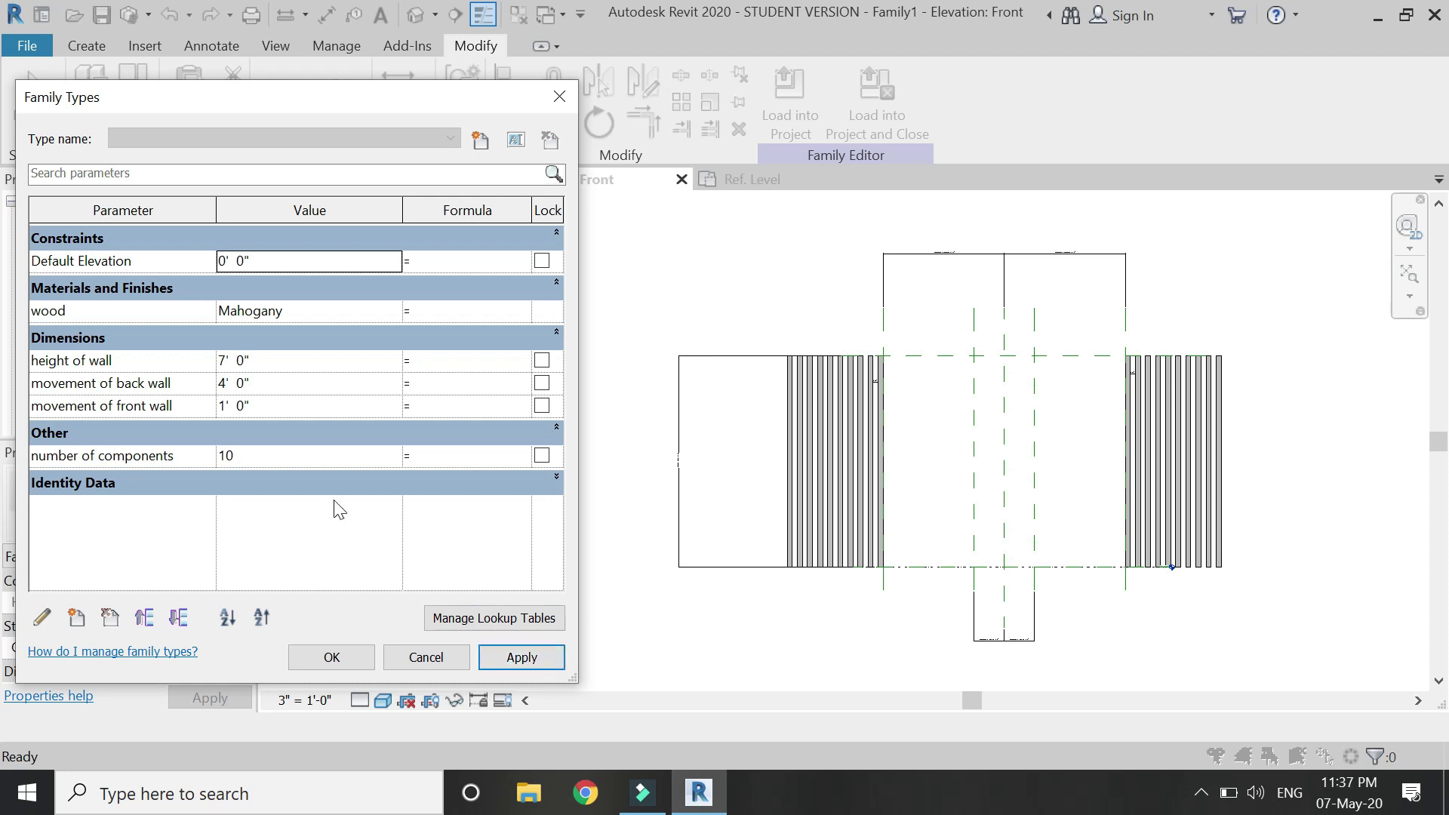
left_click(318, 456)
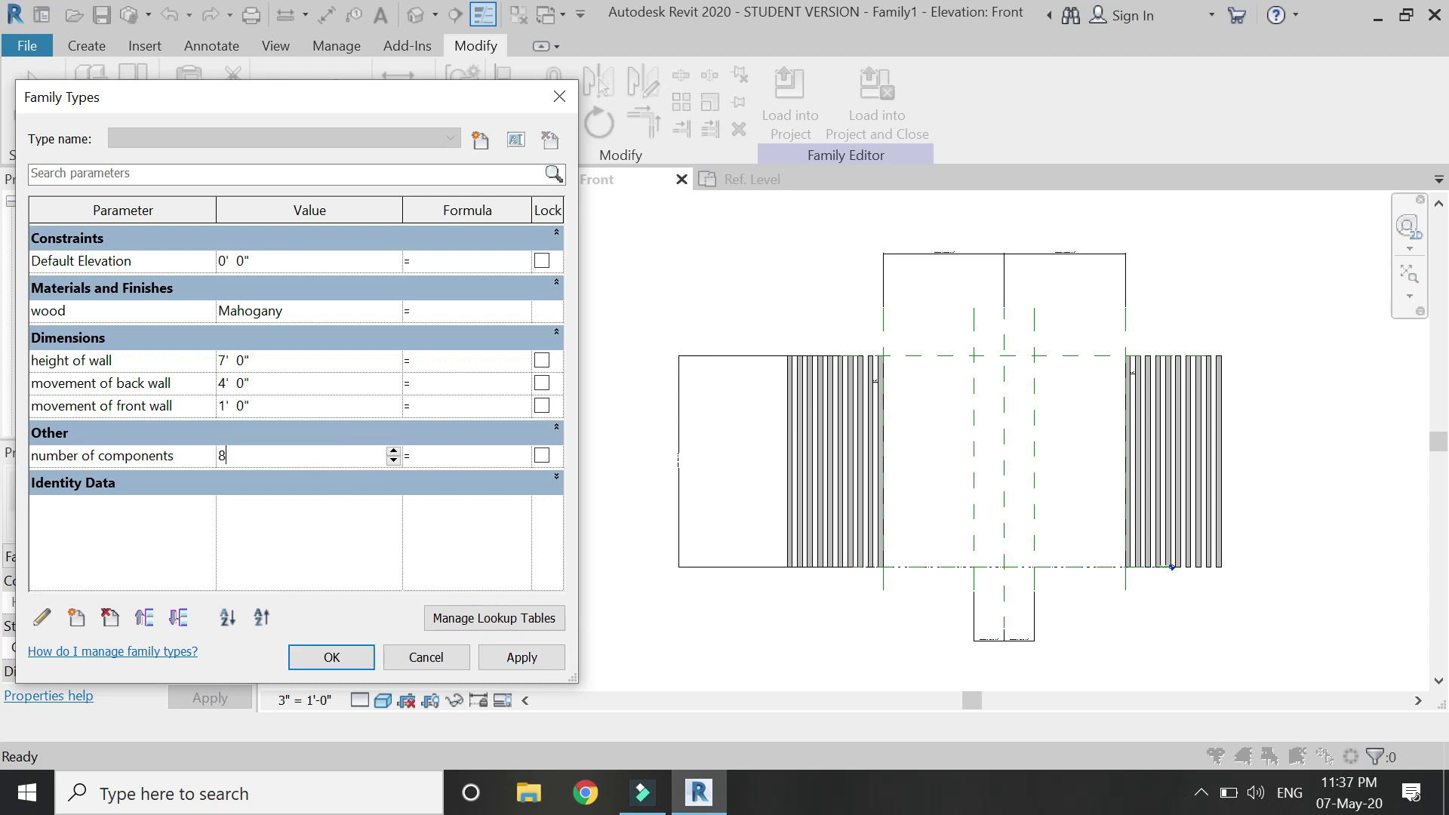
left_click(504, 652)
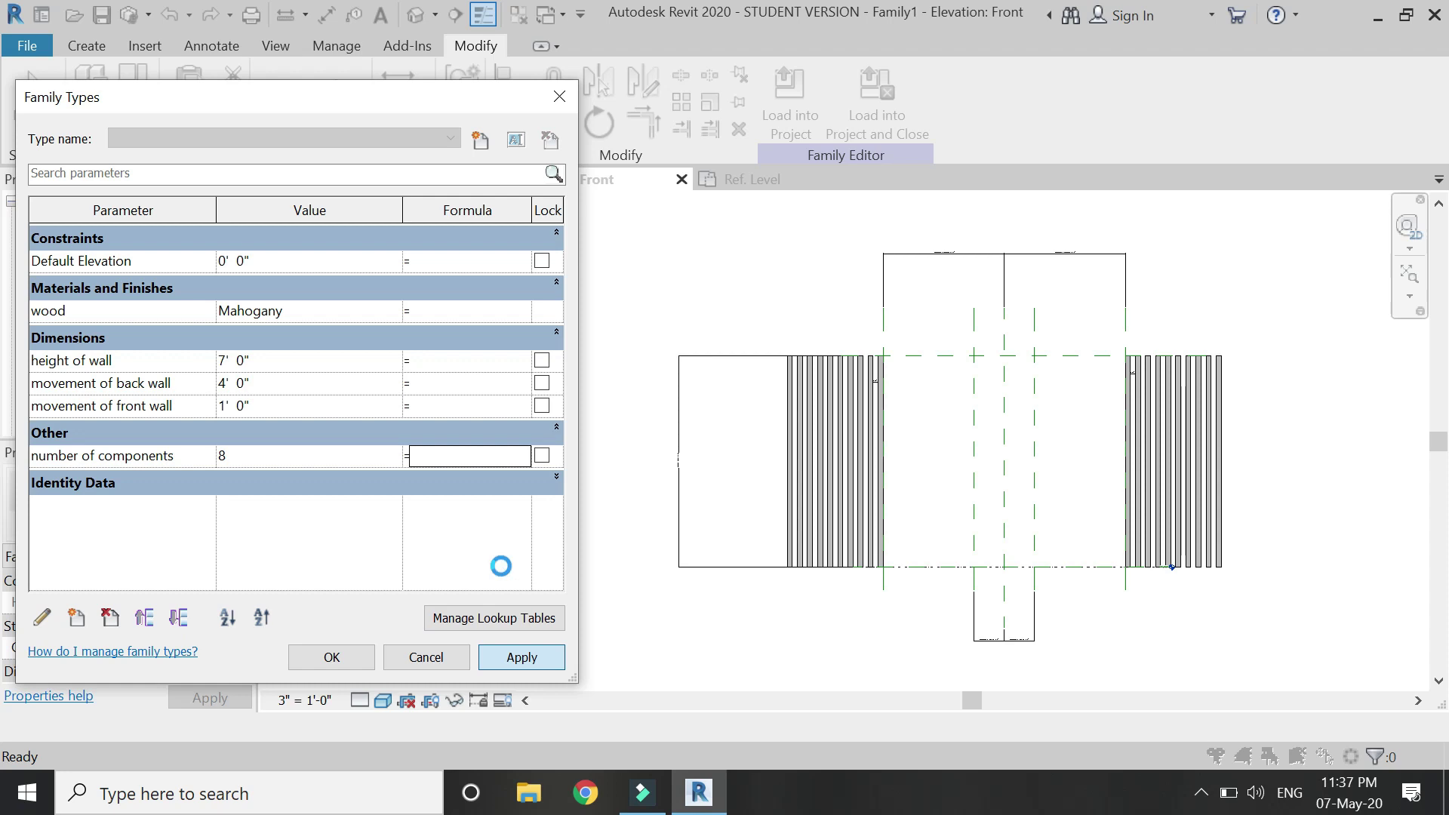
left_click(332, 657)
scroll(1227, 451, "up", 2)
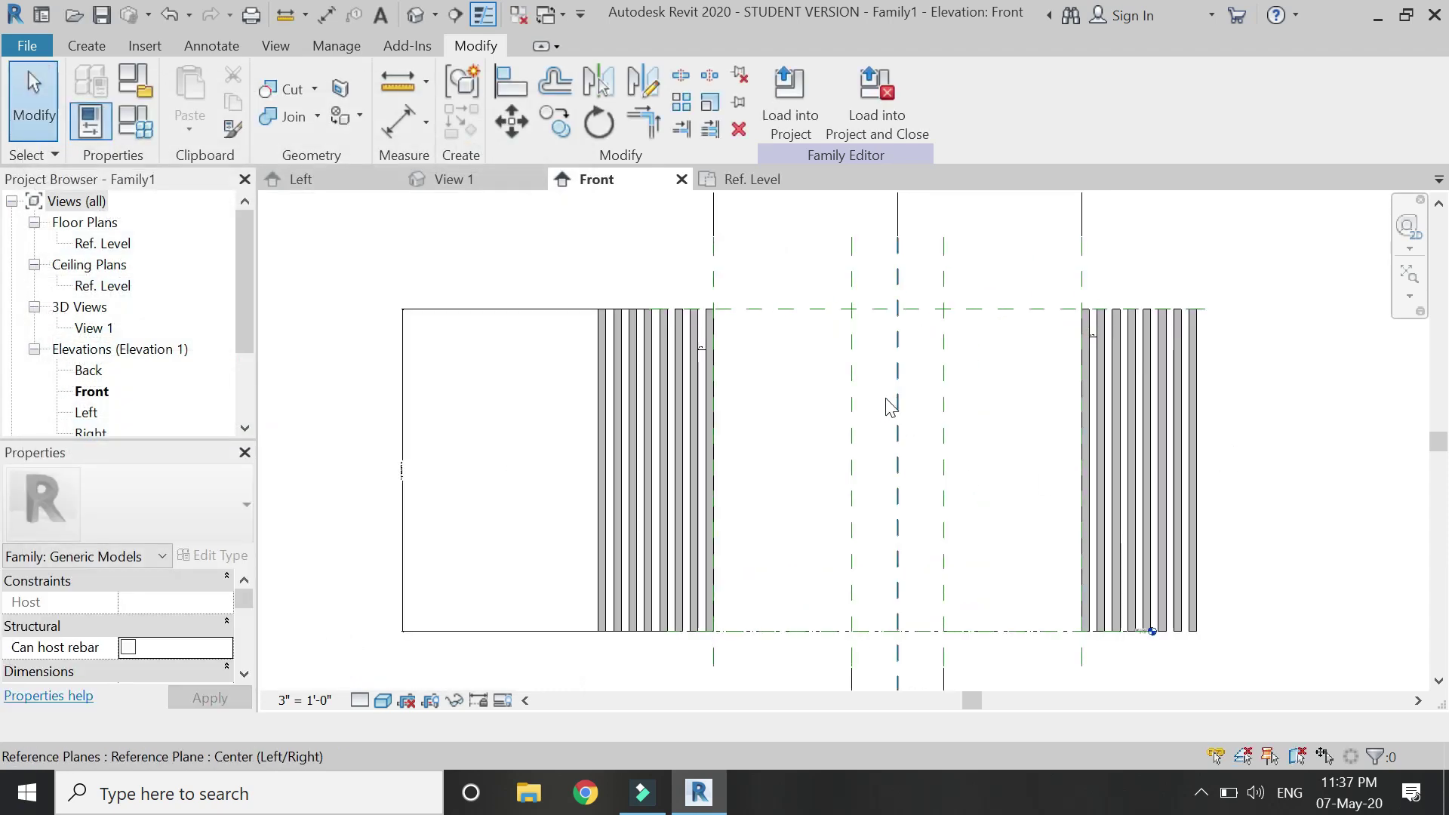
Start a new extrusion and sketch a rectangle from the top reference plane to Ref. Level.
left_click(110, 47)
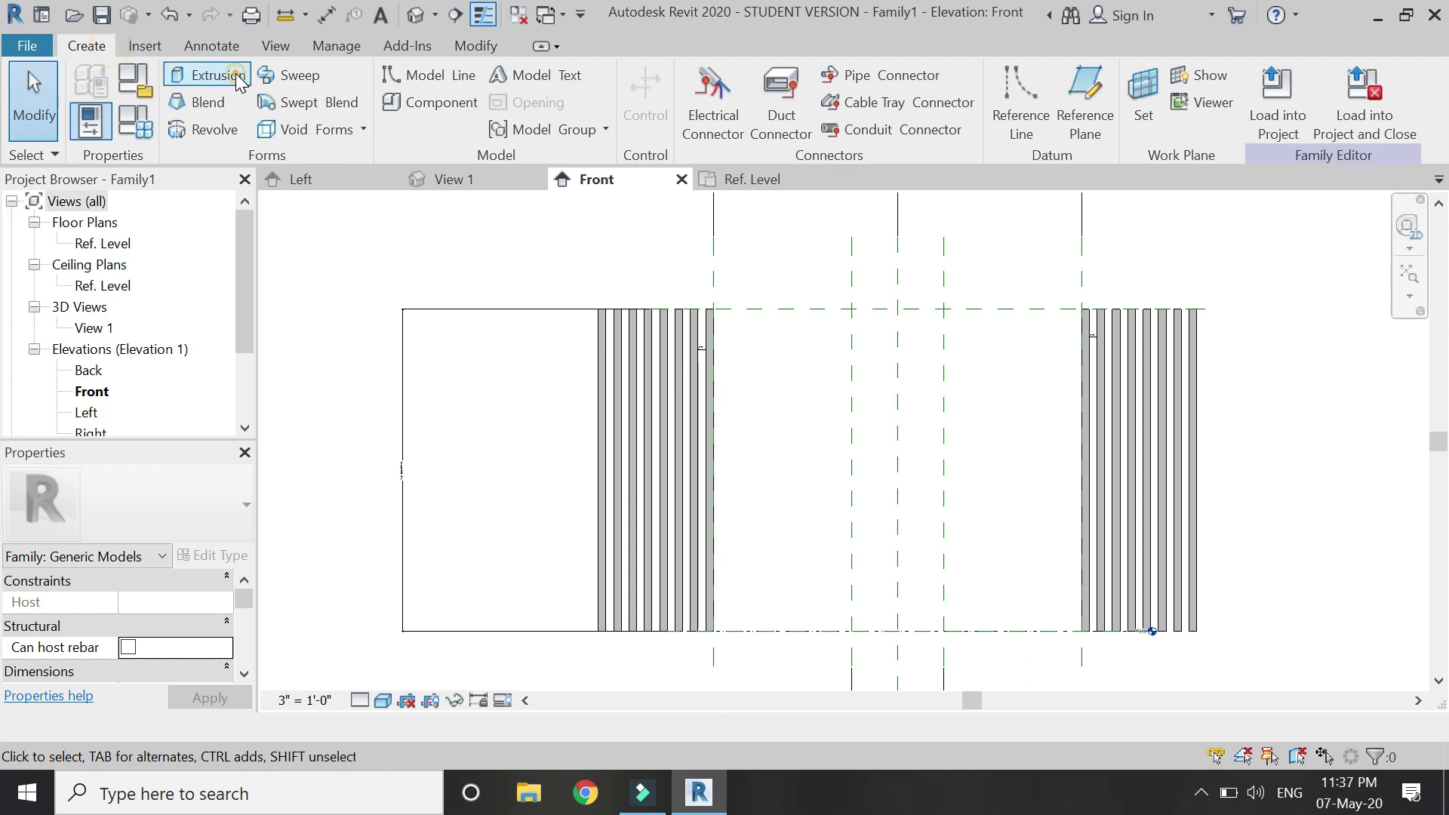
left_click(185, 76)
left_click(851, 76)
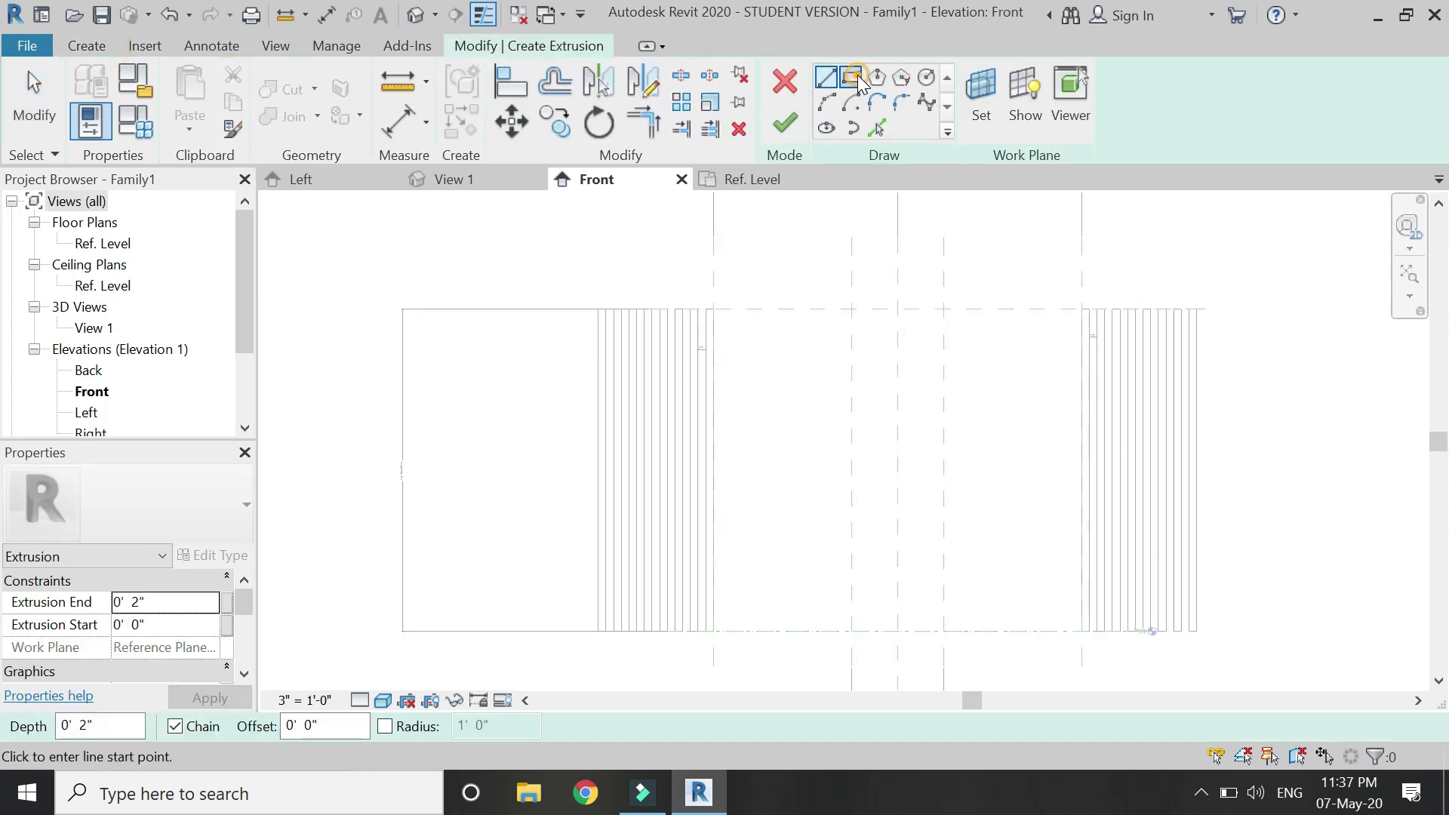
left_click(851, 308)
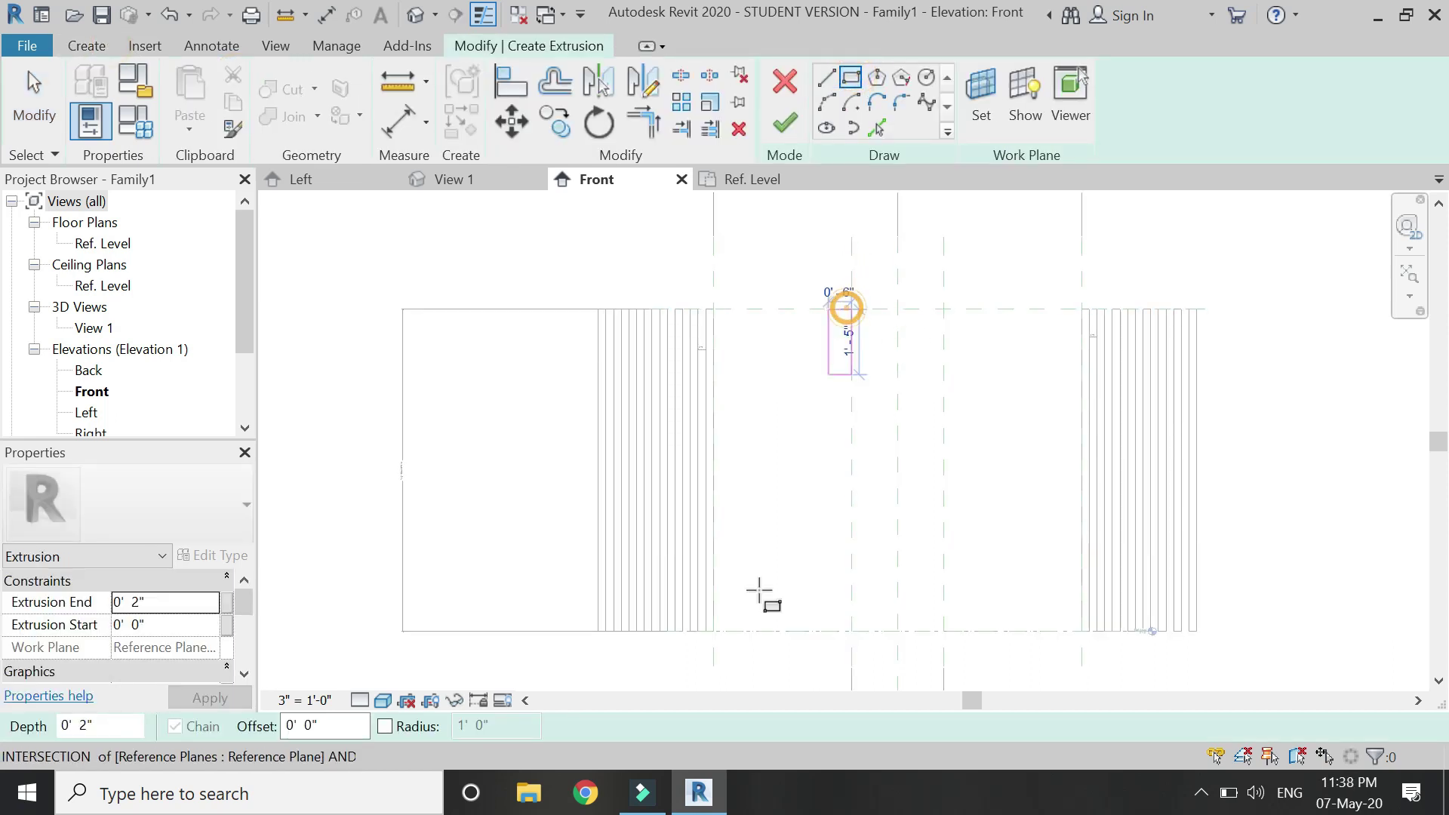
left_click(828, 631)
key("Escape")
key("Escape")
Dimension the rectangle's 7' height and label it with the height of wall parameter.
key("d")
key("i")
scroll(830, 315, "up", 2)
scroll(830, 317, "down", 2)
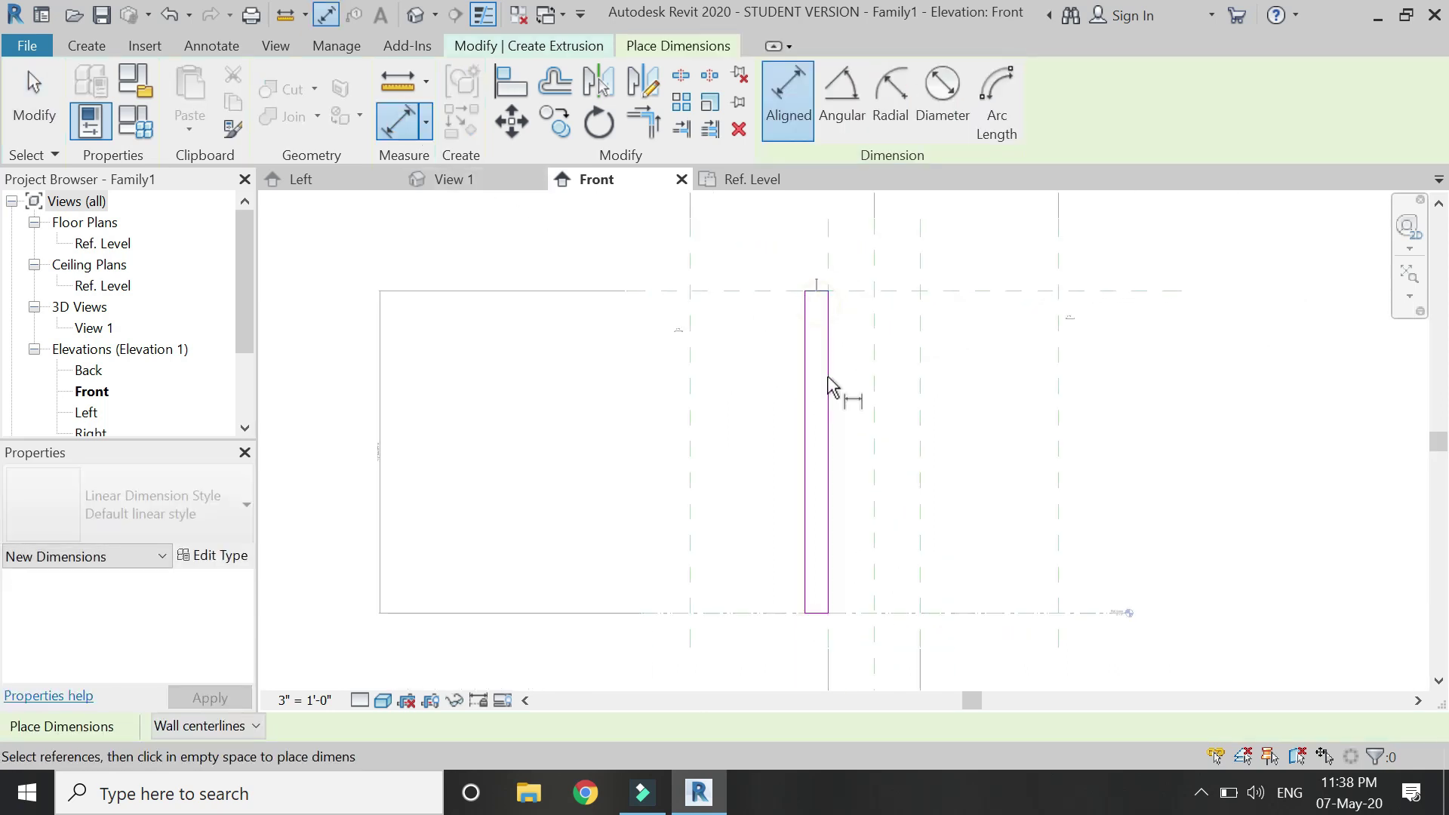
scroll(823, 615, "up", 2)
scroll(811, 627, "down", 1)
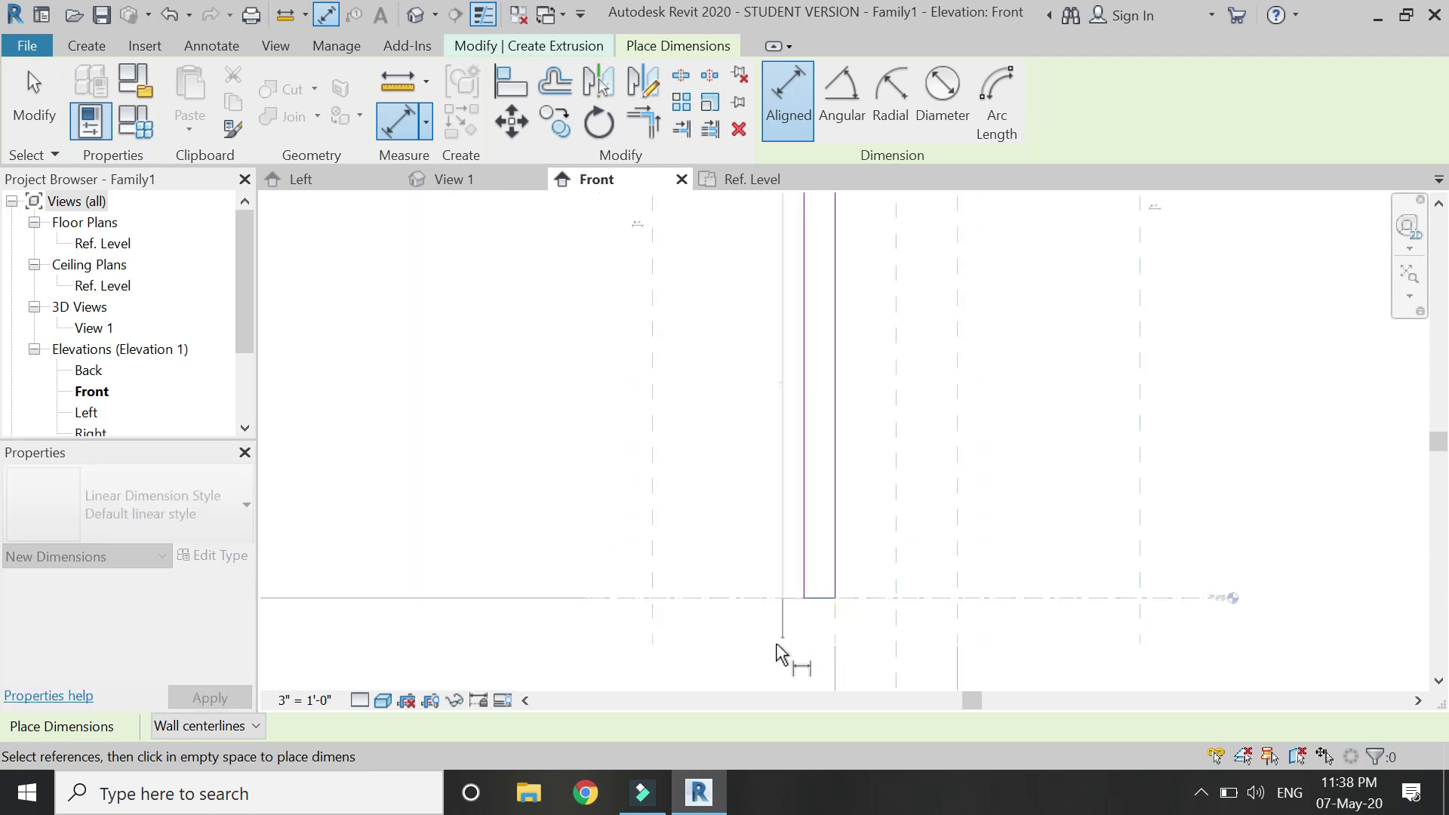
key("Escape")
left_click(753, 485)
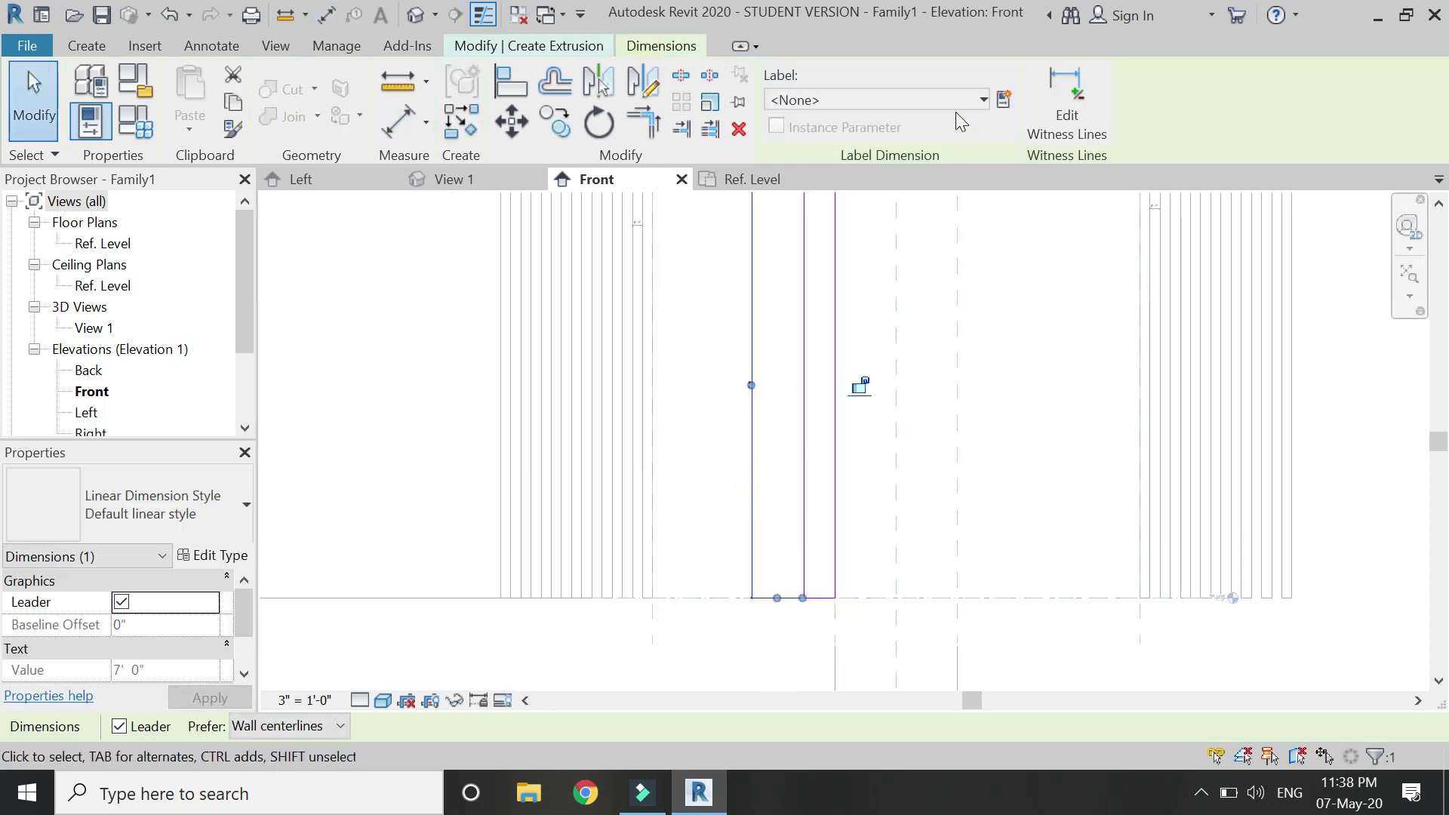
left_click(956, 100)
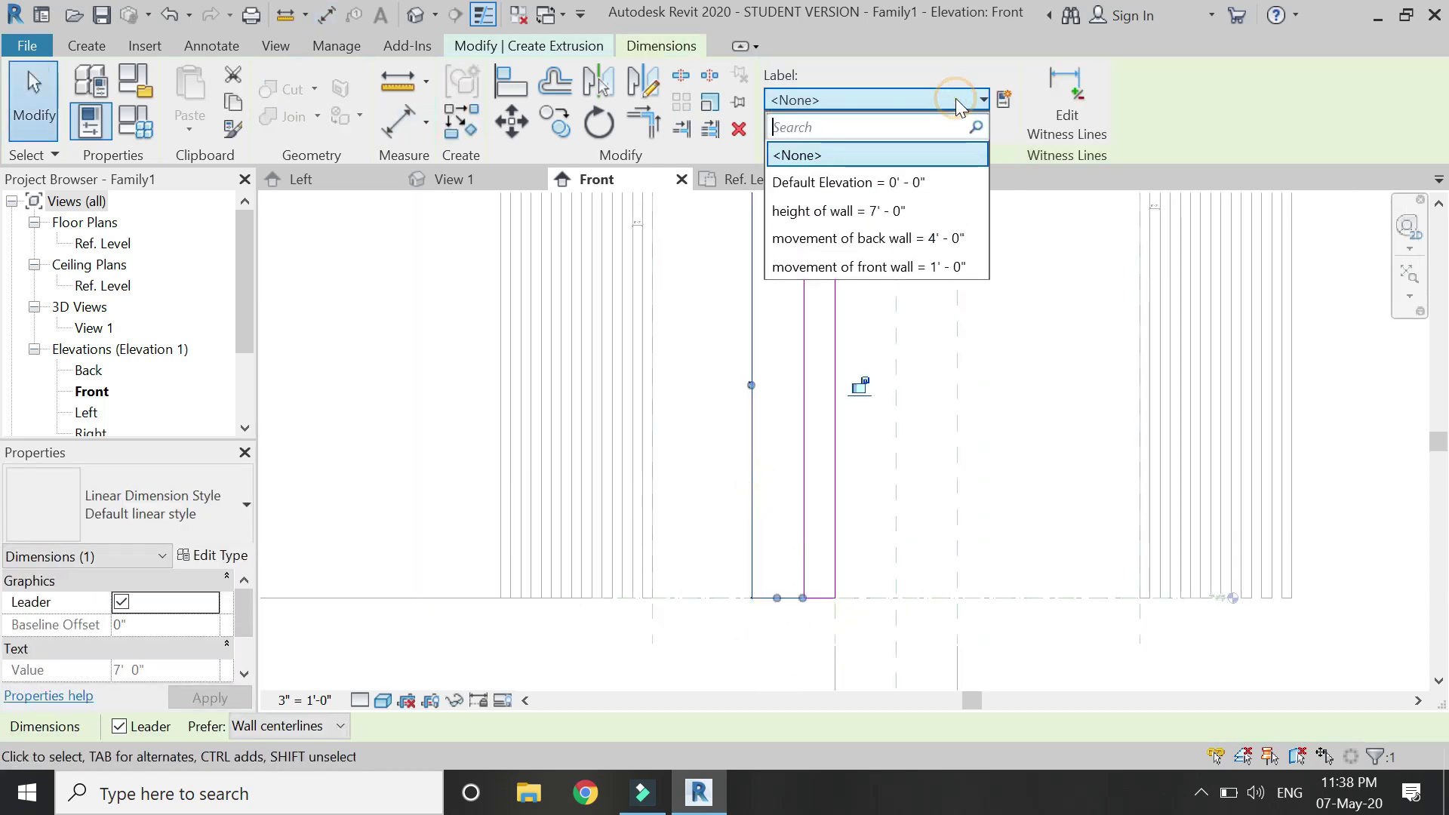
left_click(948, 212)
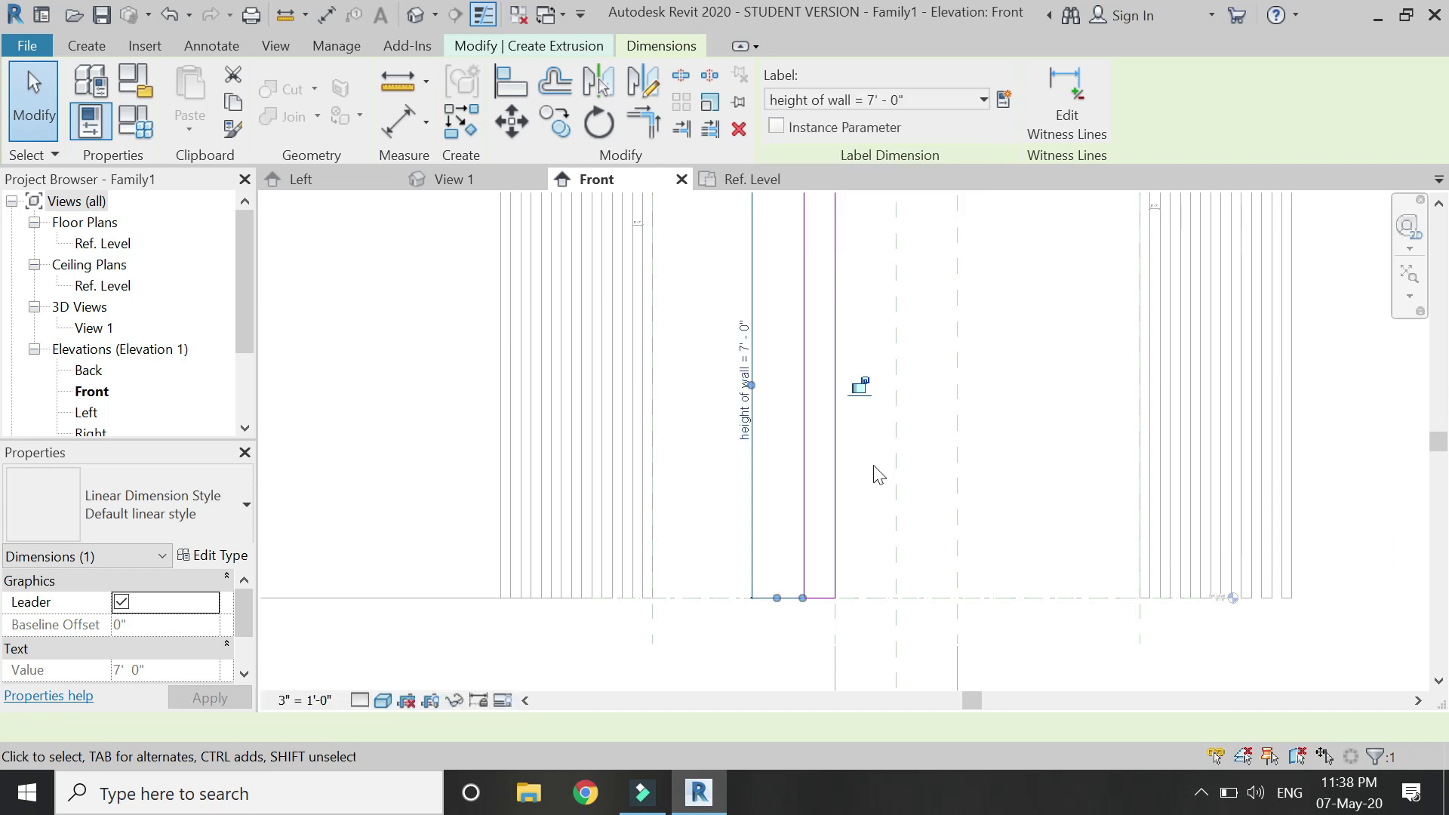
left_click(816, 302)
Set the rectangle's width to 2".
left_click(803, 310)
scroll(802, 310, "up", 1)
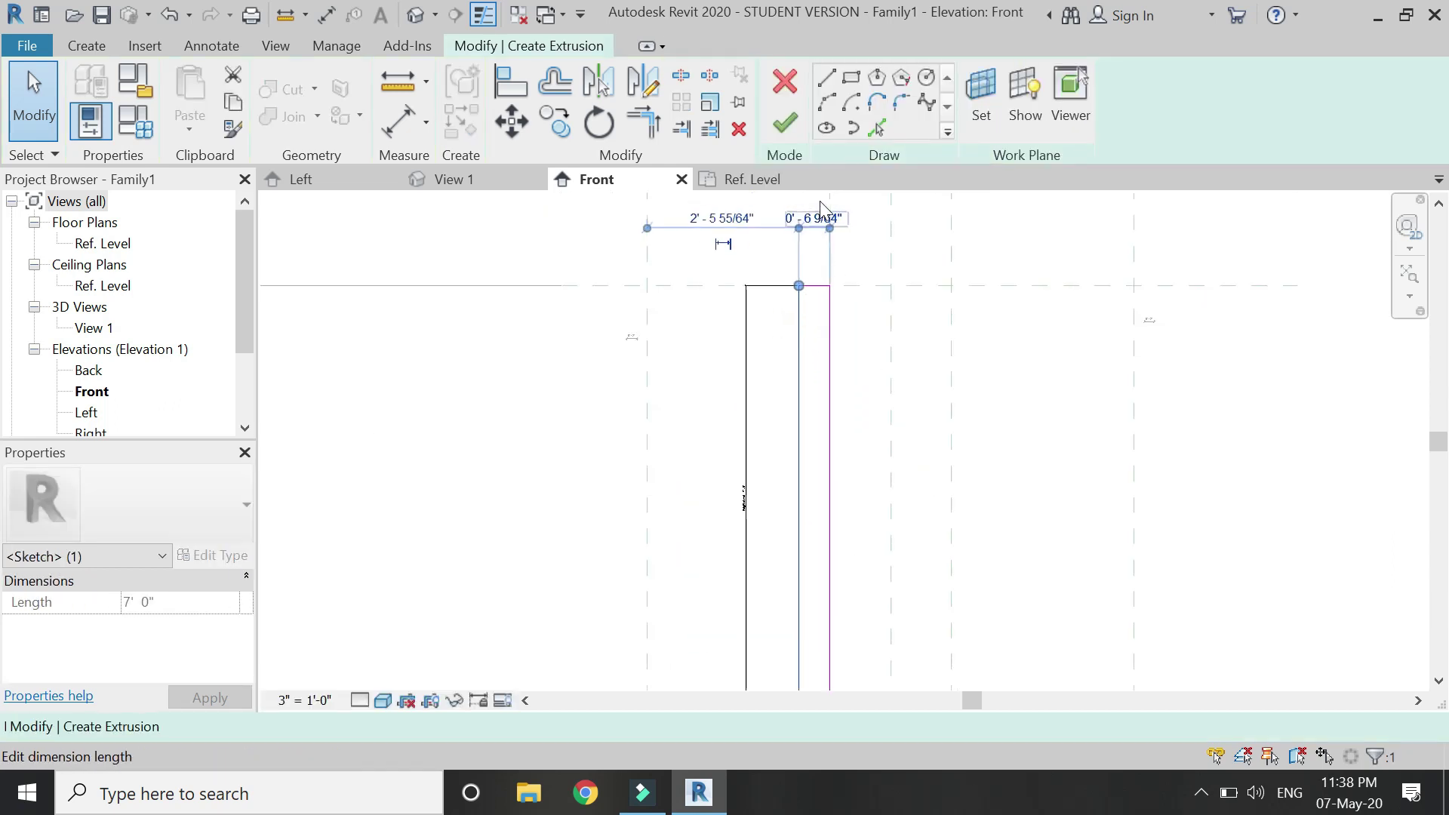
scroll(819, 201, "up", 2)
left_click(809, 230)
type("2")
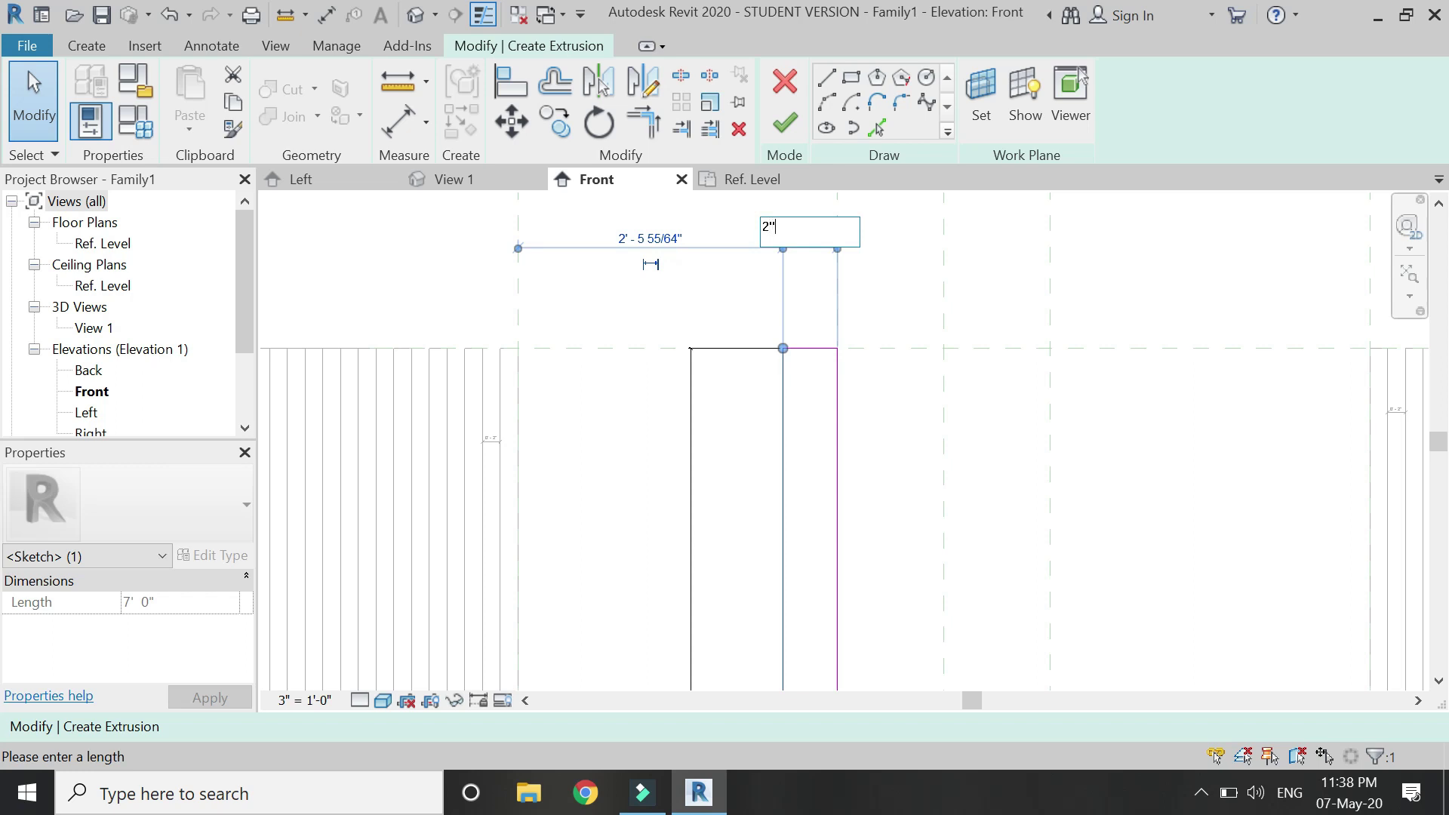
type("\"")
key("Return")
left_click(717, 461)
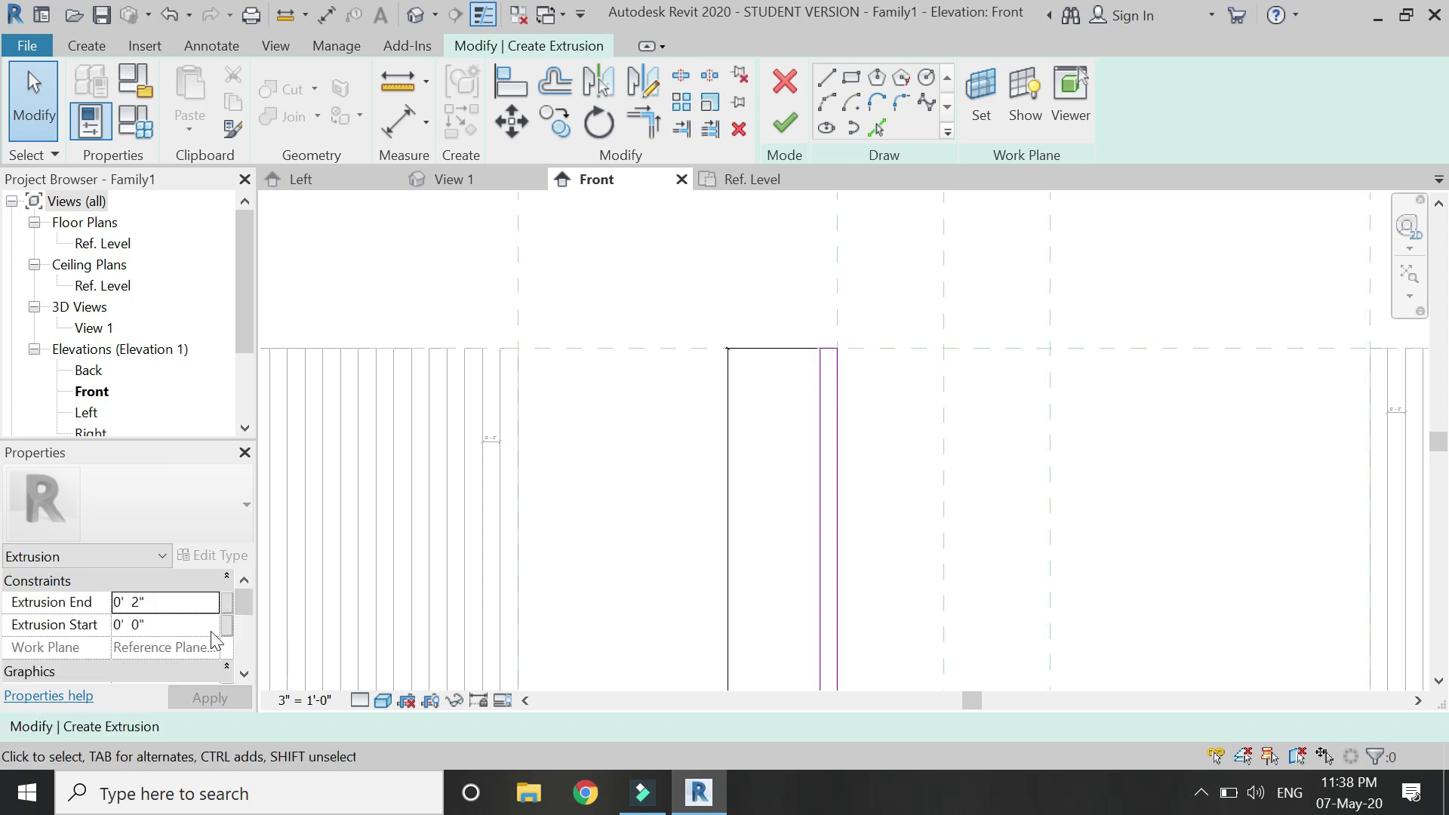
Set Extrusion Start to 2" and End to 4", then finish the slat from the Ref. Level plan.
left_click(195, 625)
type("2")
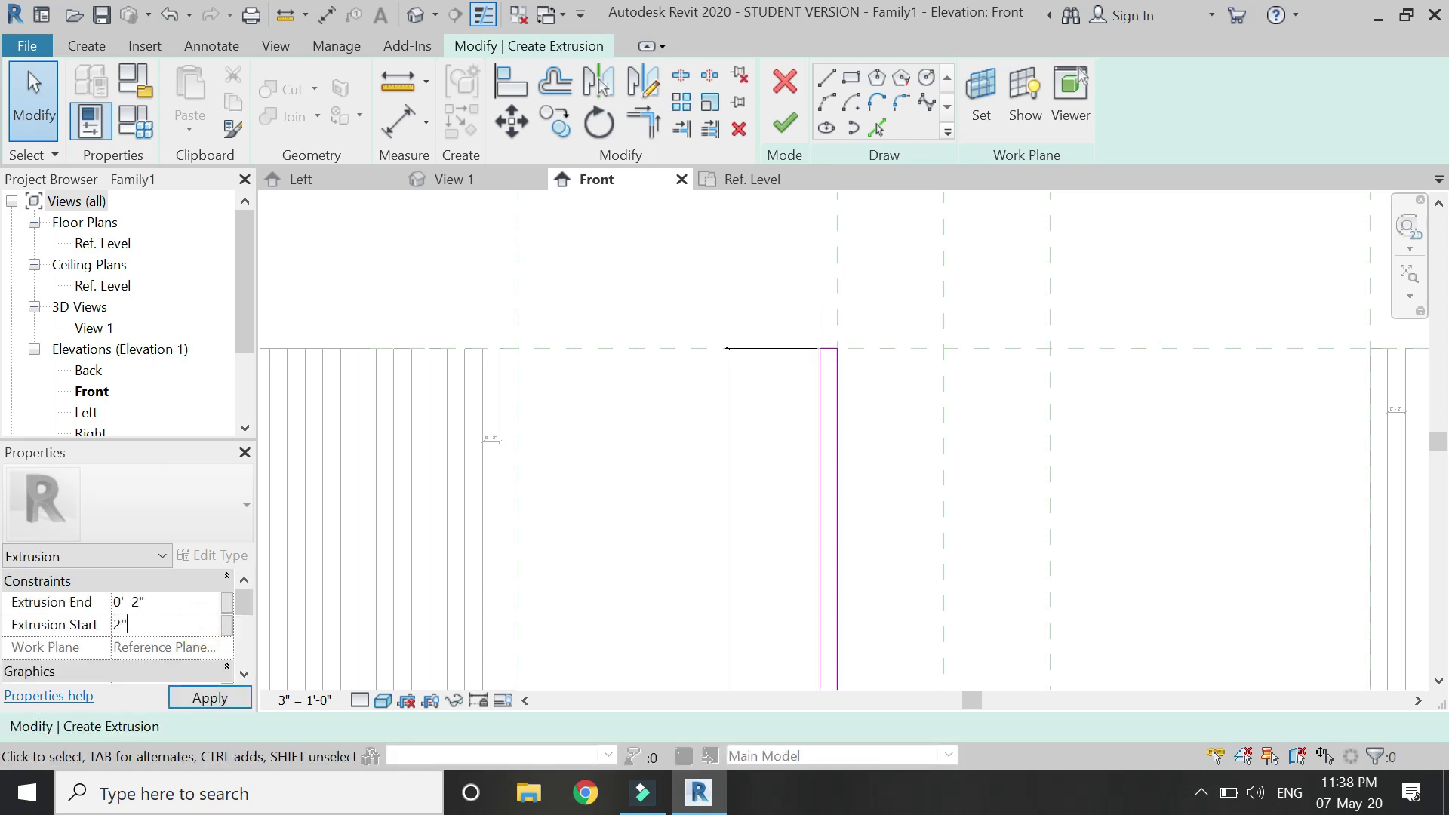
left_click(197, 601)
left_click(207, 692)
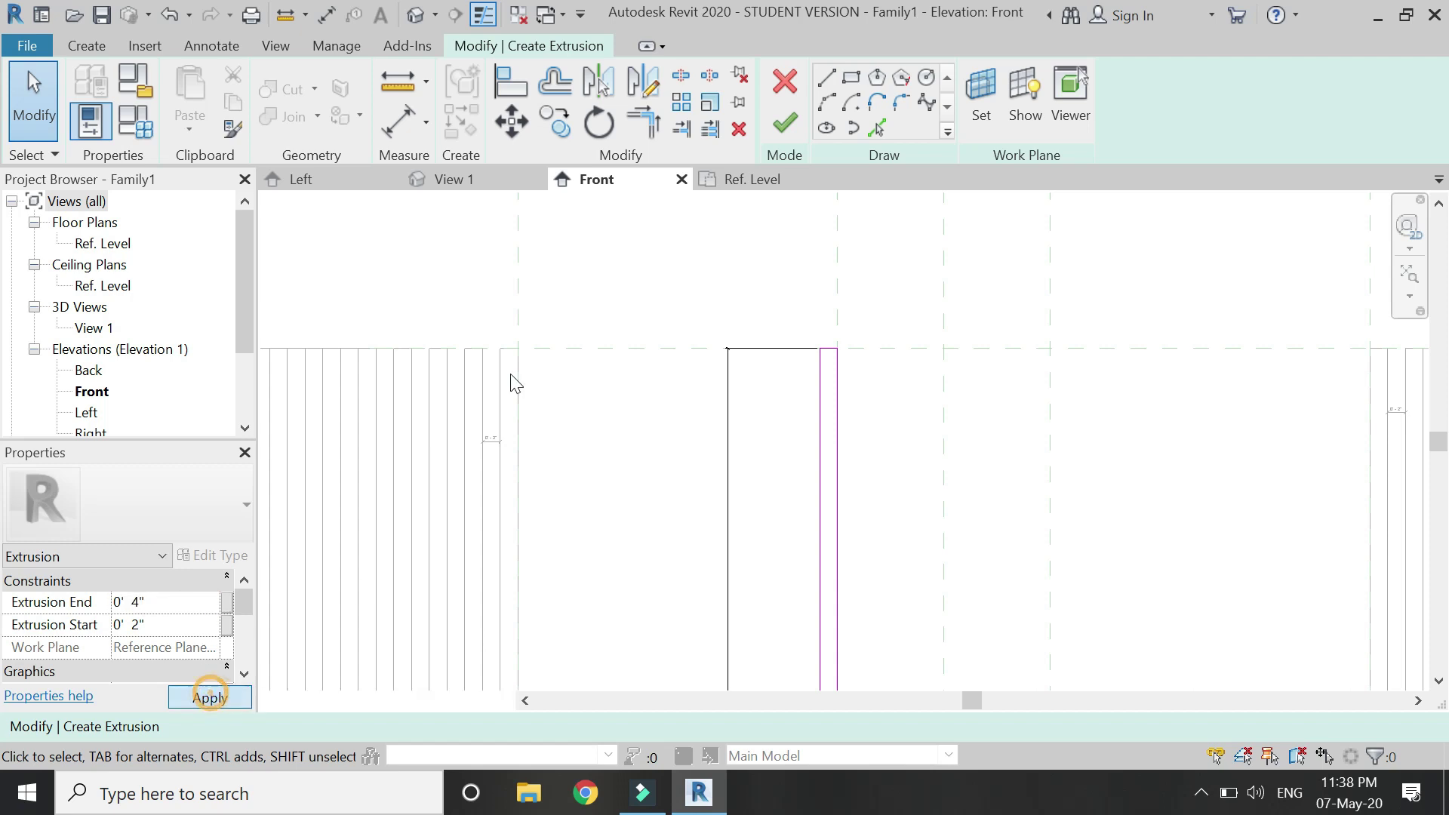
left_click(721, 181)
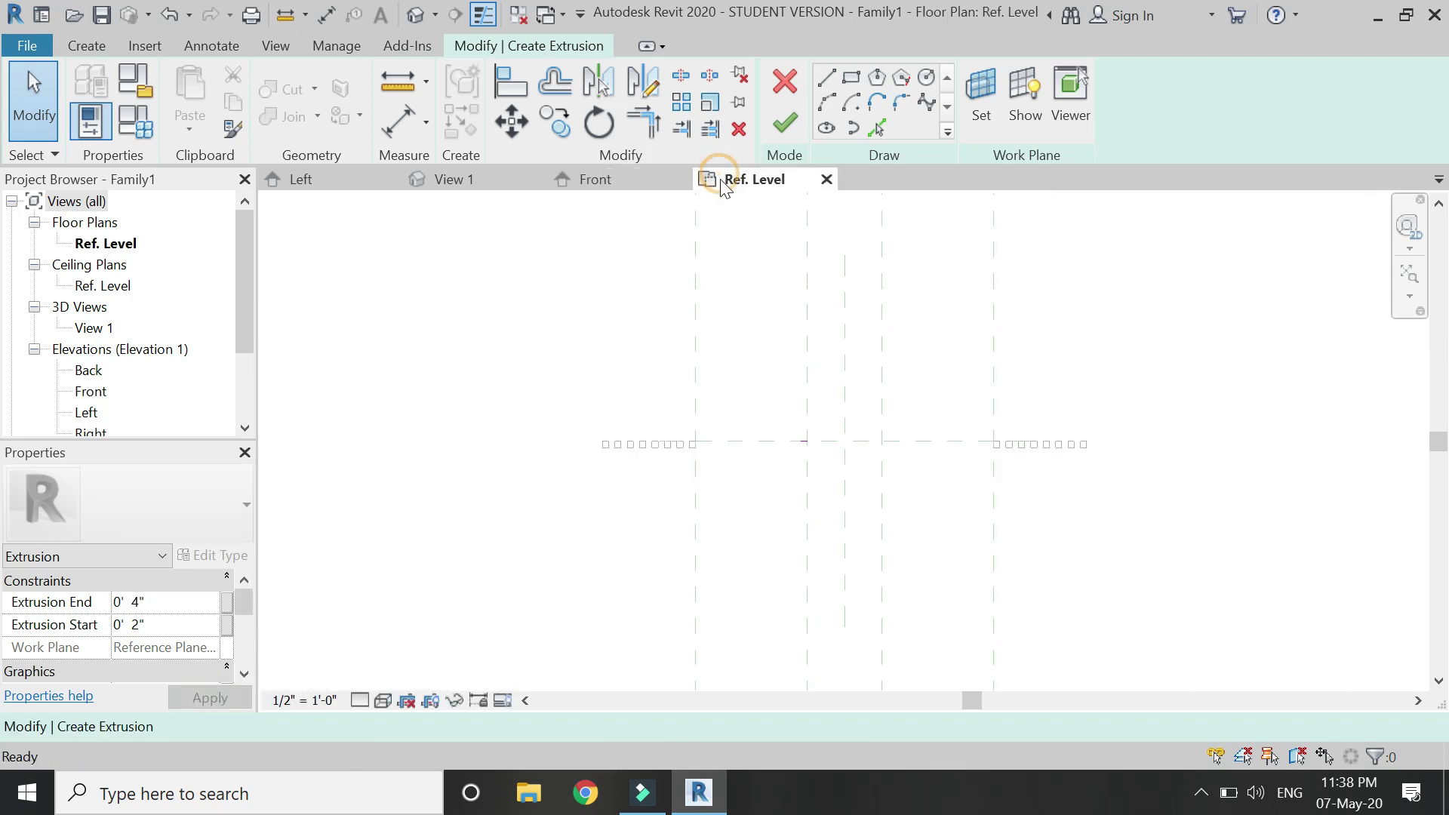
left_click(782, 134)
In the Front elevation, array the slat into eight copies and select its count for labelling.
scroll(788, 448, "up", 5)
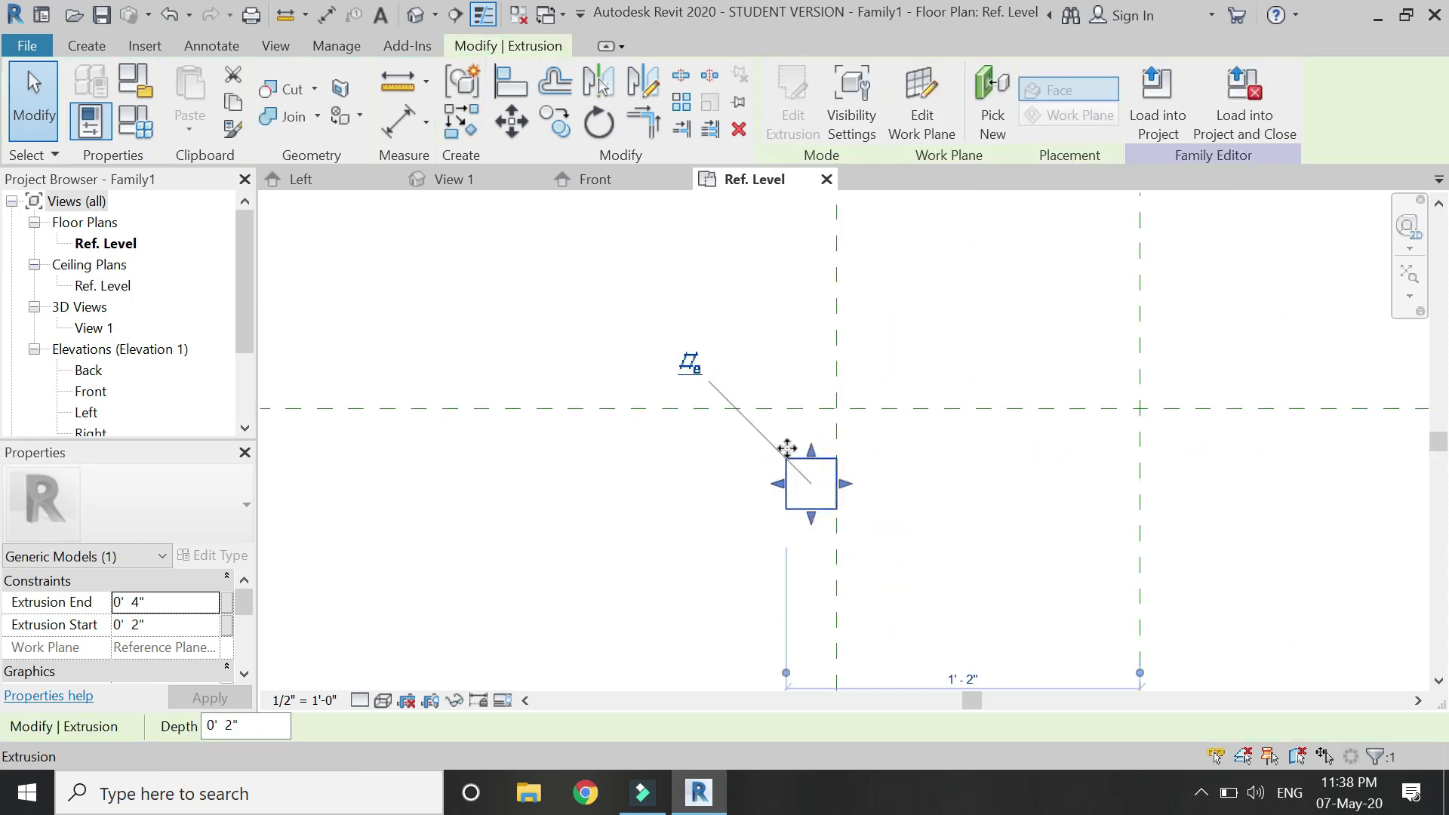
scroll(905, 457, "down", 2)
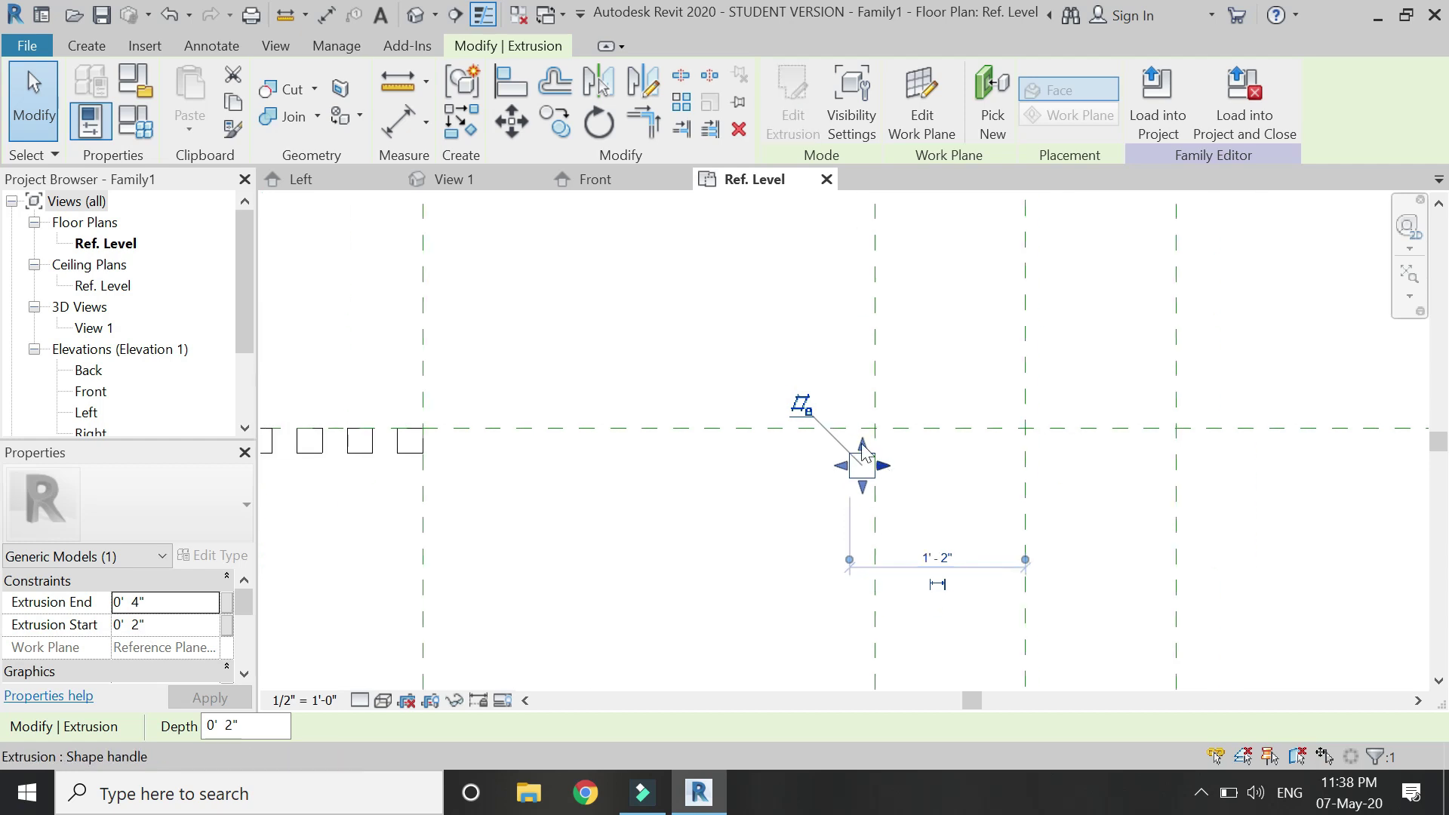
left_click(619, 180)
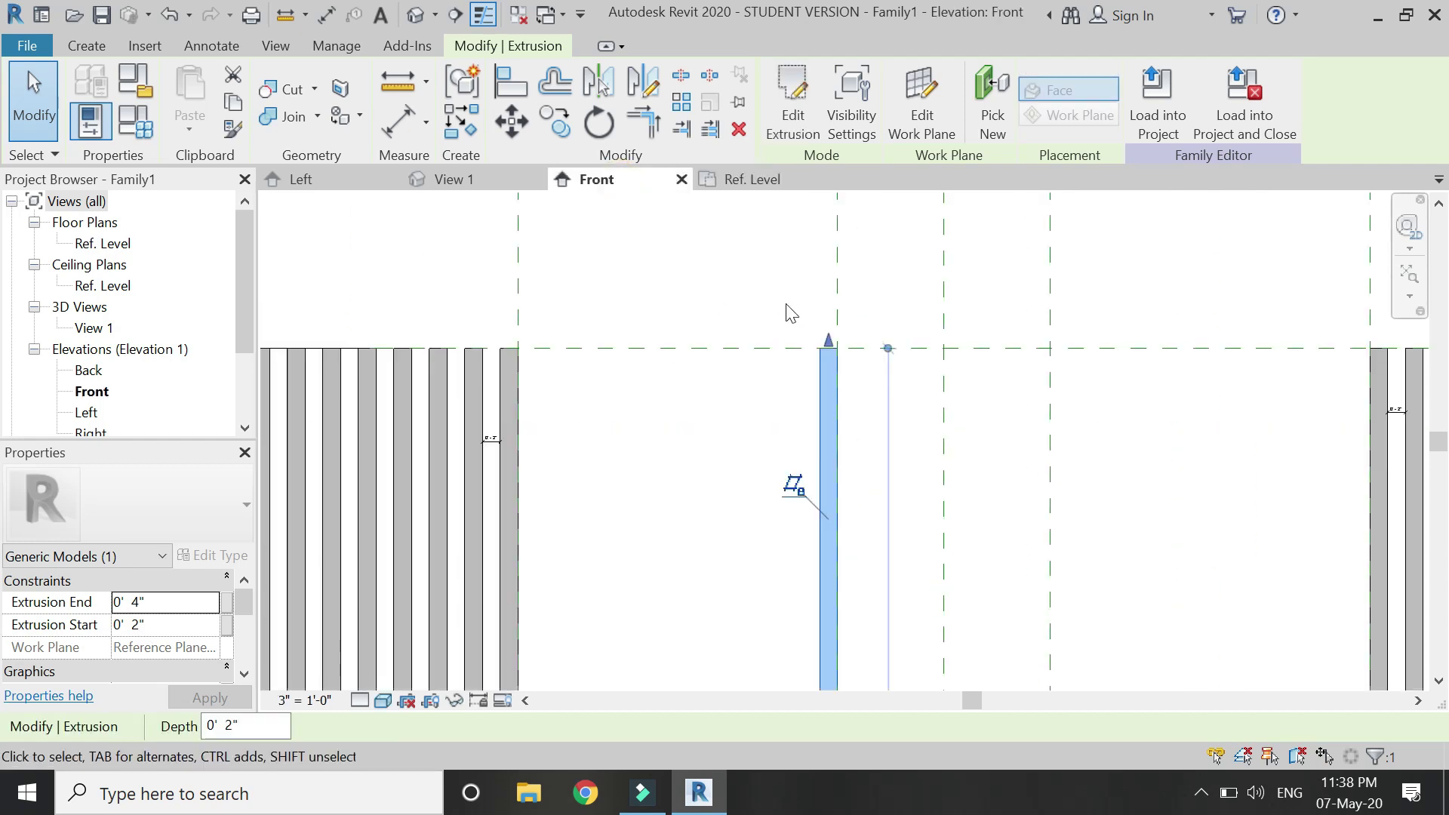
scroll(791, 313, "down", 3)
left_click(680, 106)
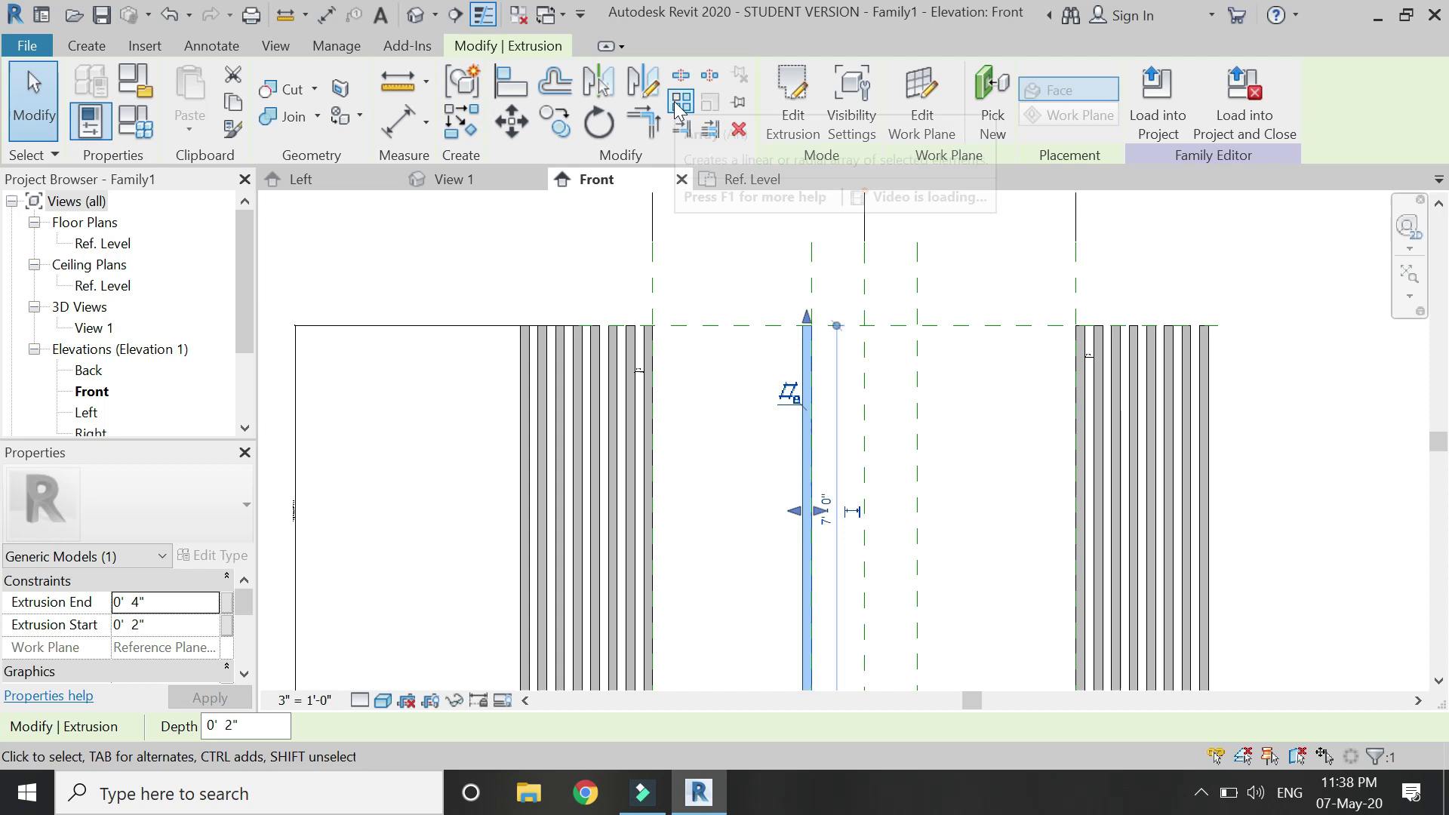
scroll(823, 317, "up", 2)
left_click(829, 318)
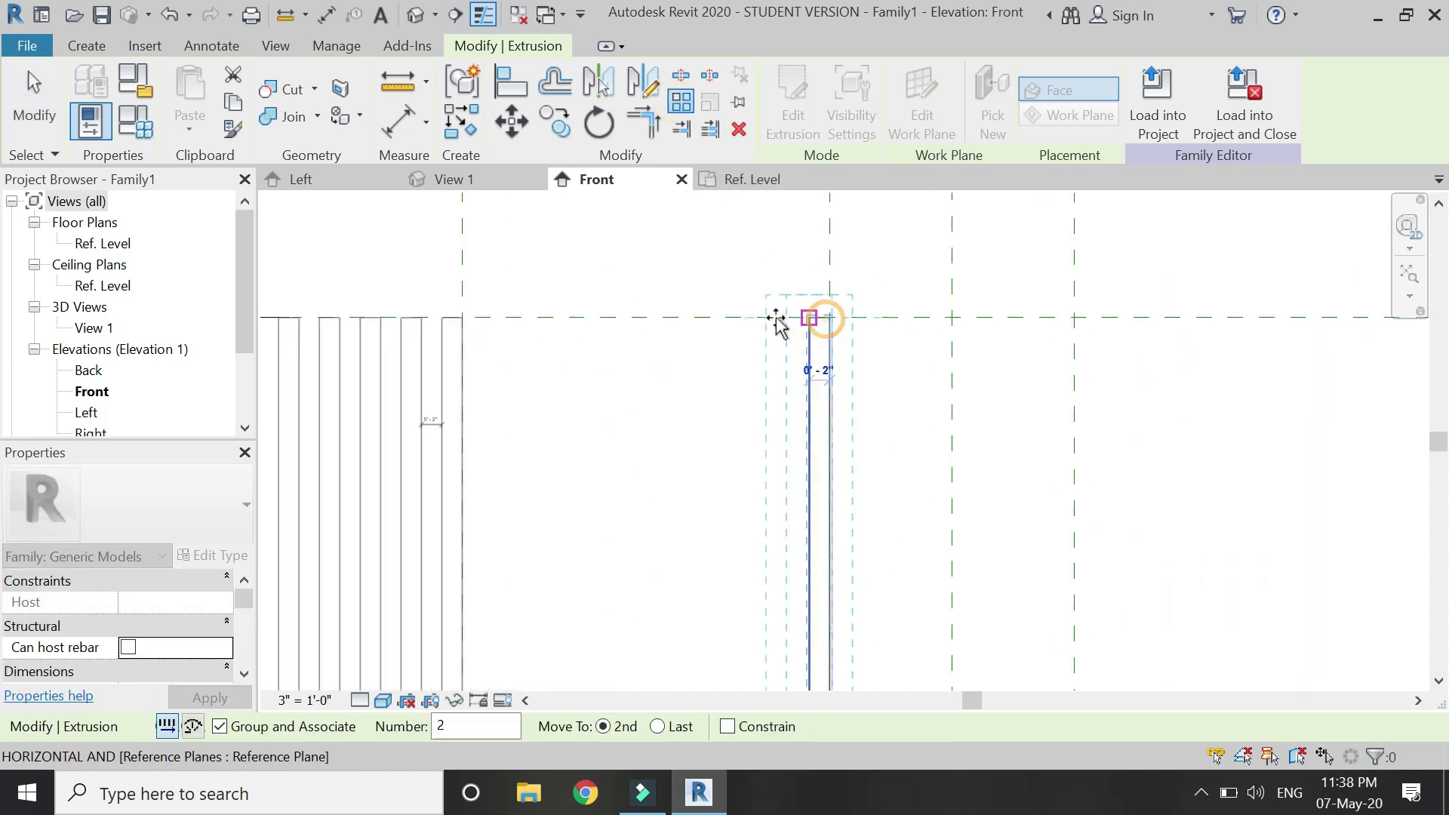
scroll(781, 321, "up", 2)
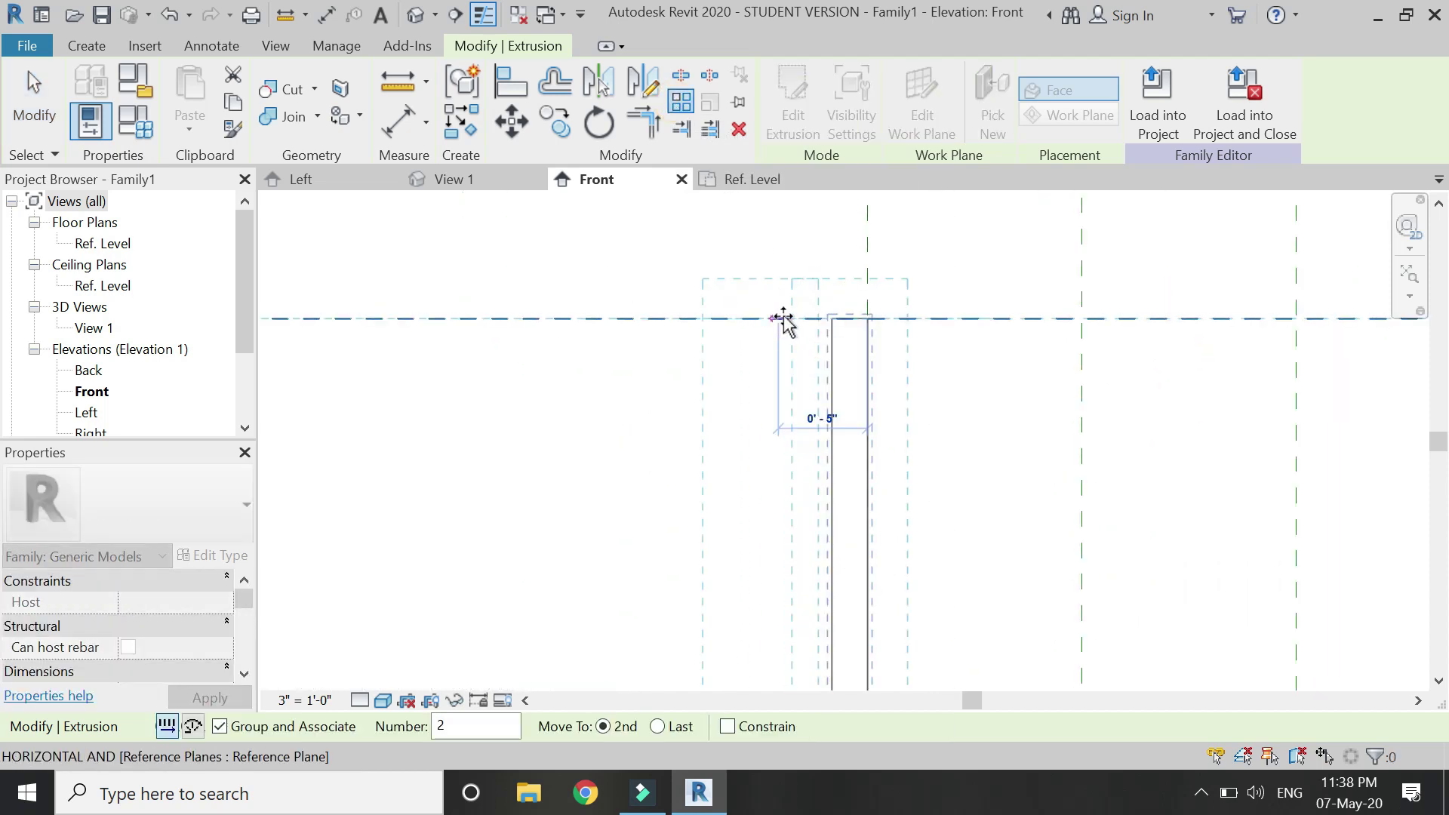
left_click(792, 318)
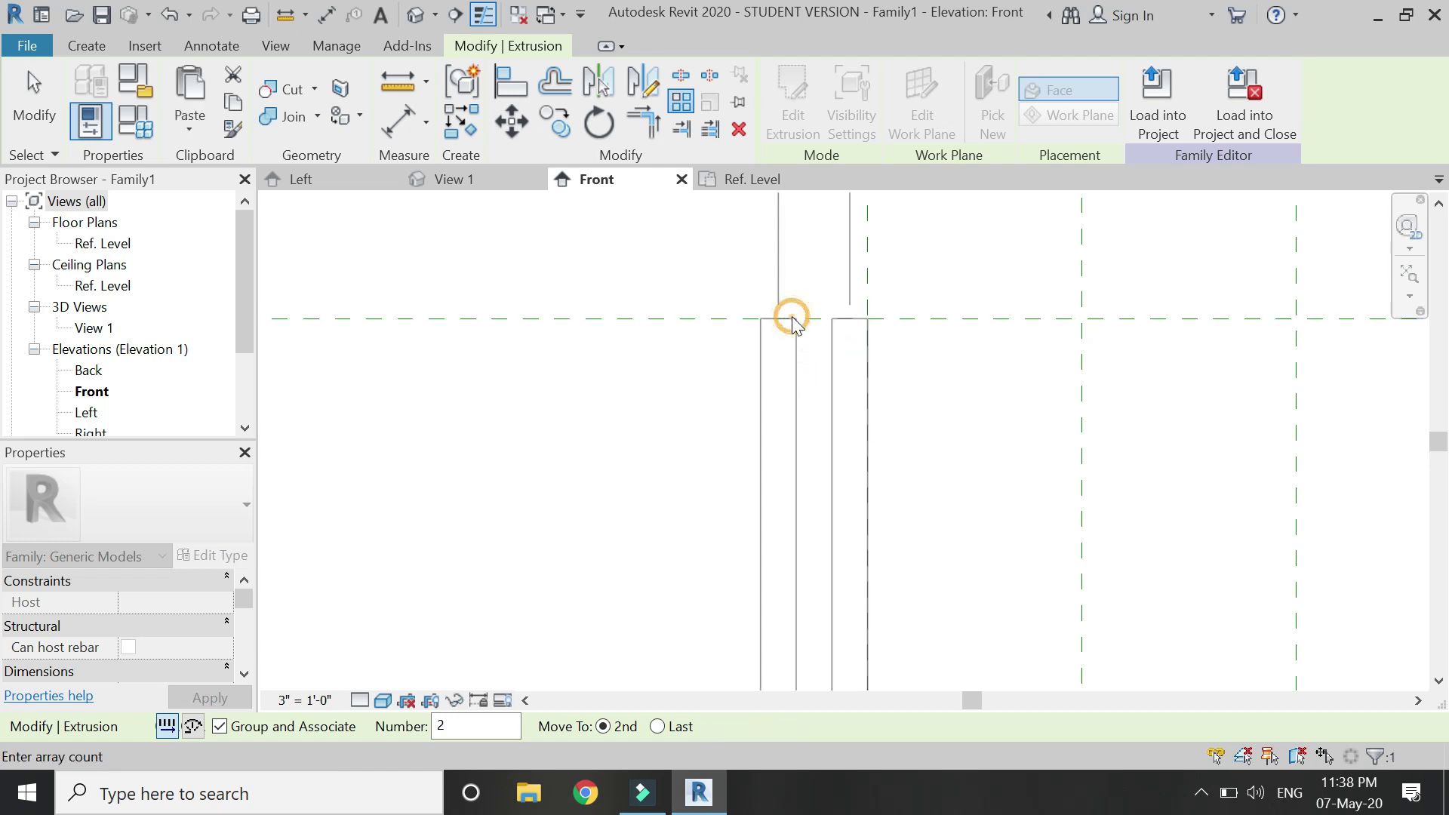
scroll(807, 405, "down", 2)
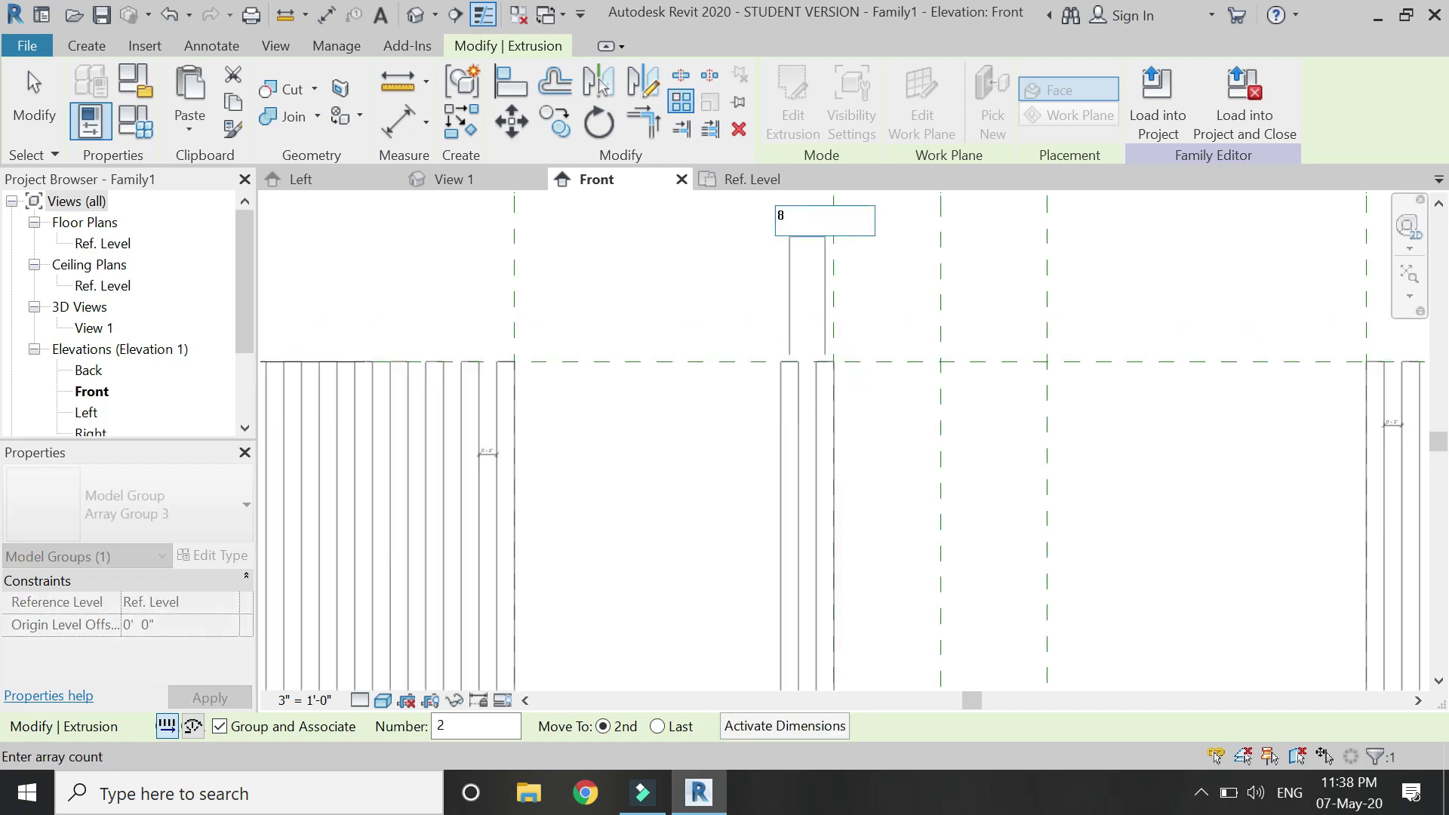
key("Return")
left_click(755, 239)
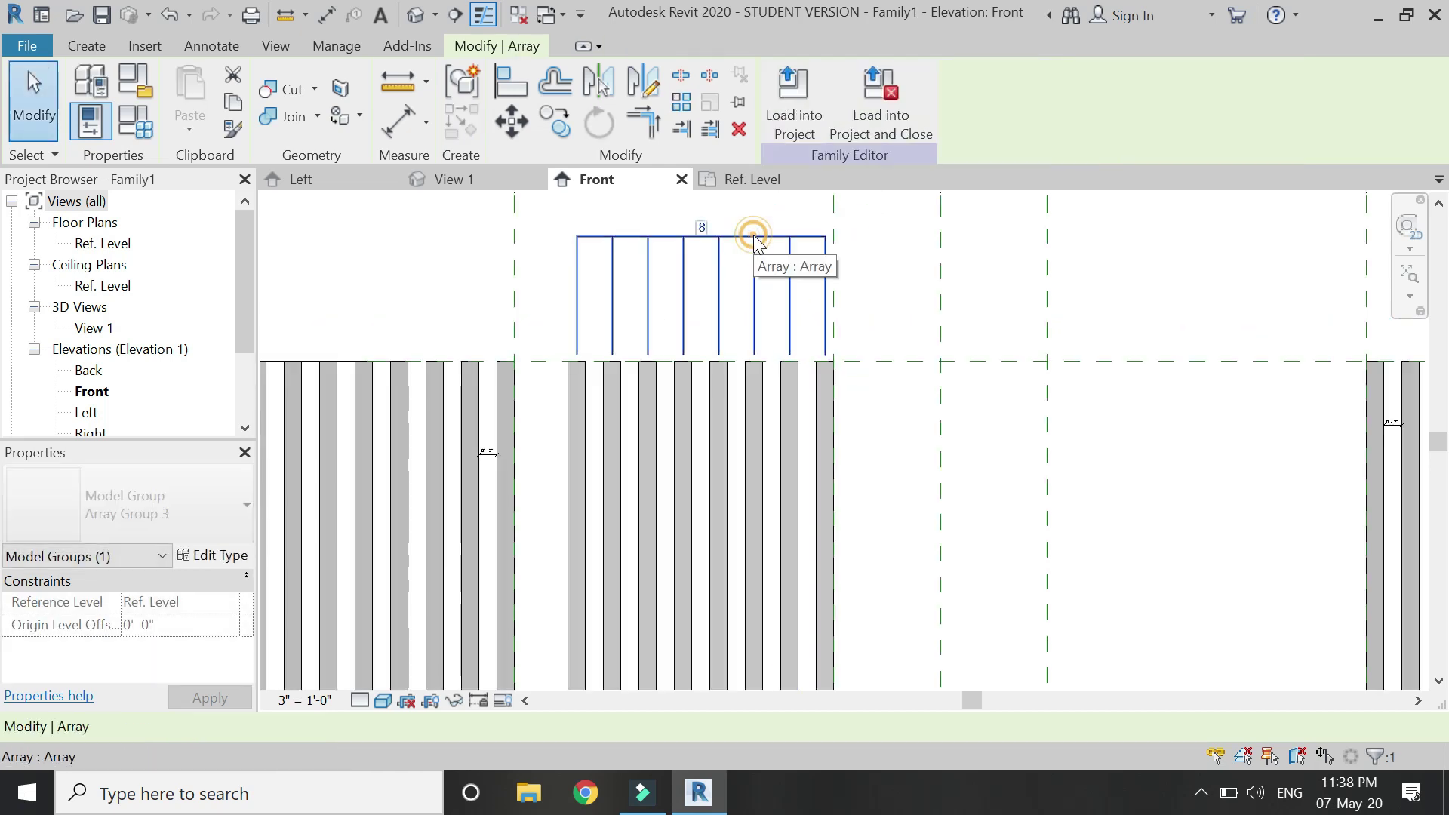
left_click(400, 727)
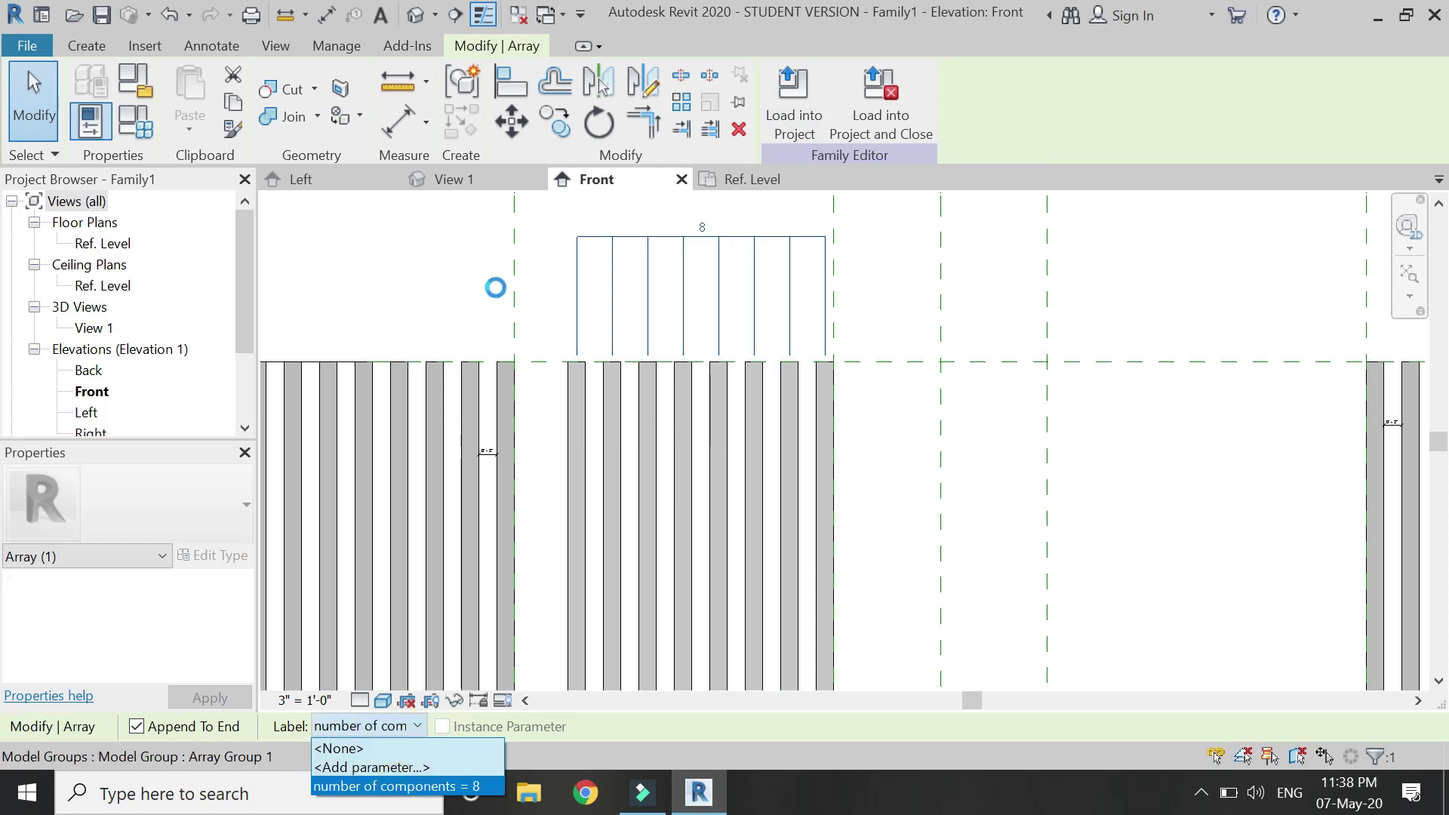
Place an aligned dimension showing the 2" gap between the last slats.
key("d")
key("i")
scroll(823, 393, "up", 3)
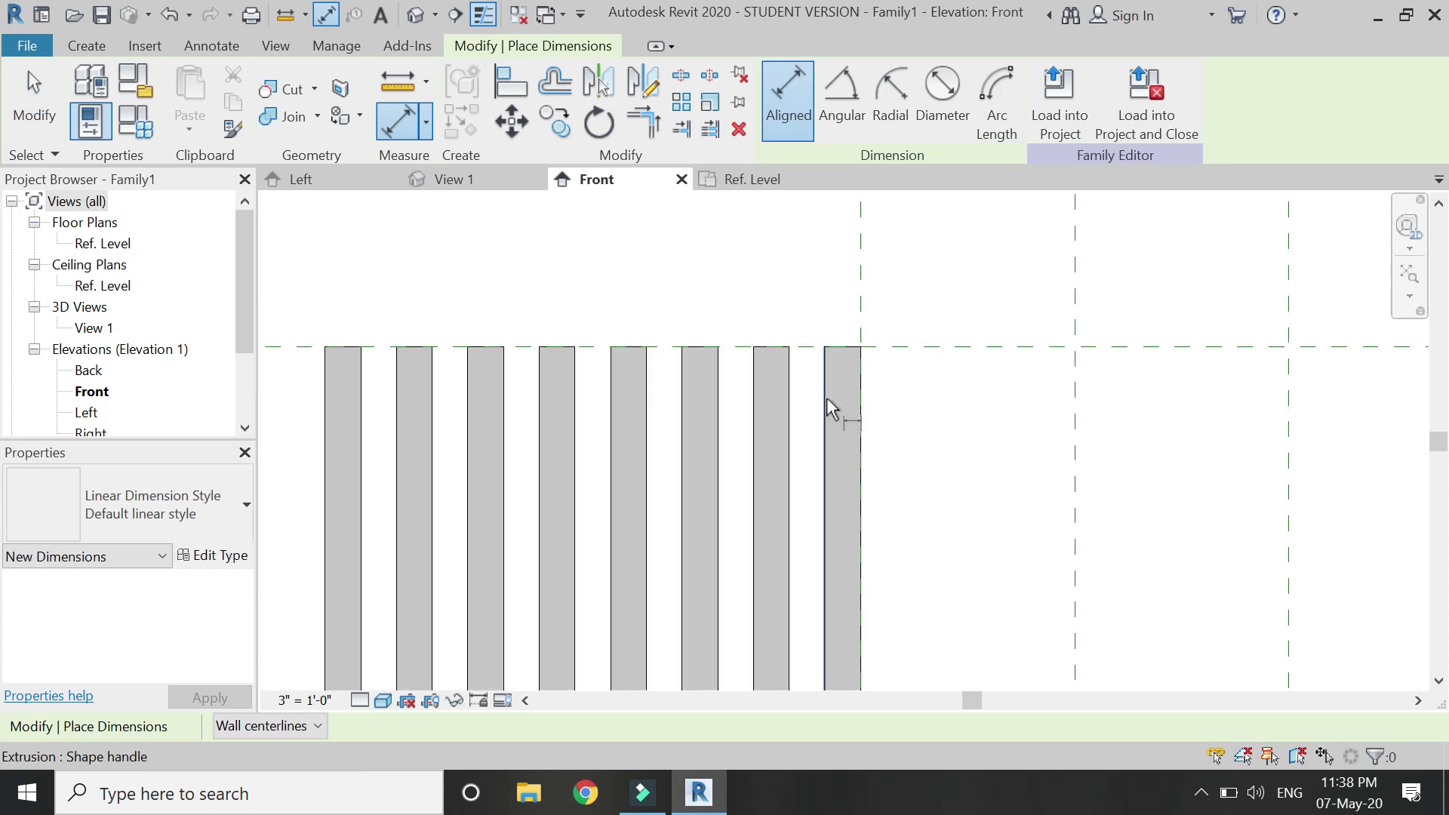
left_click(825, 404)
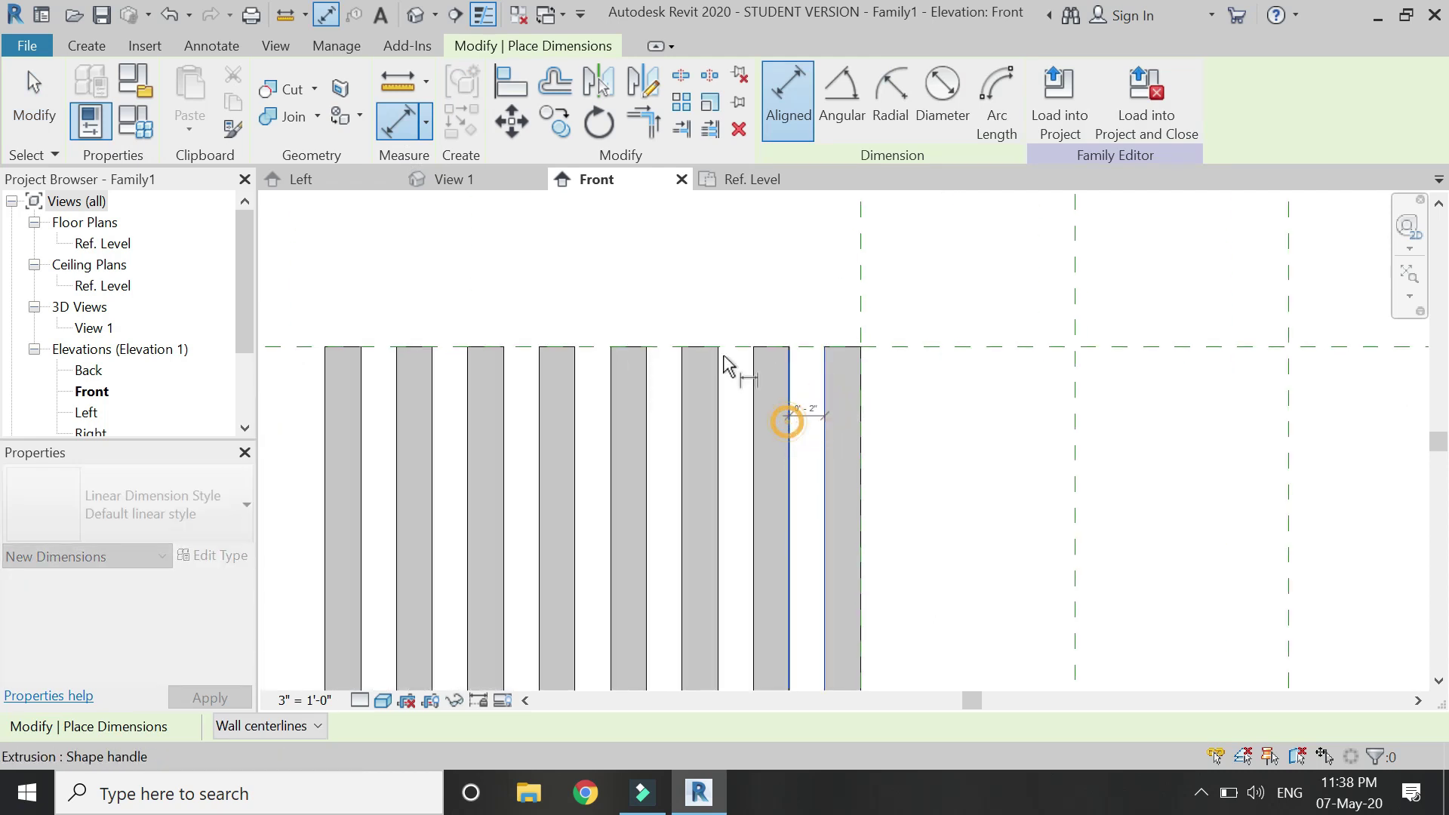
left_click(642, 268)
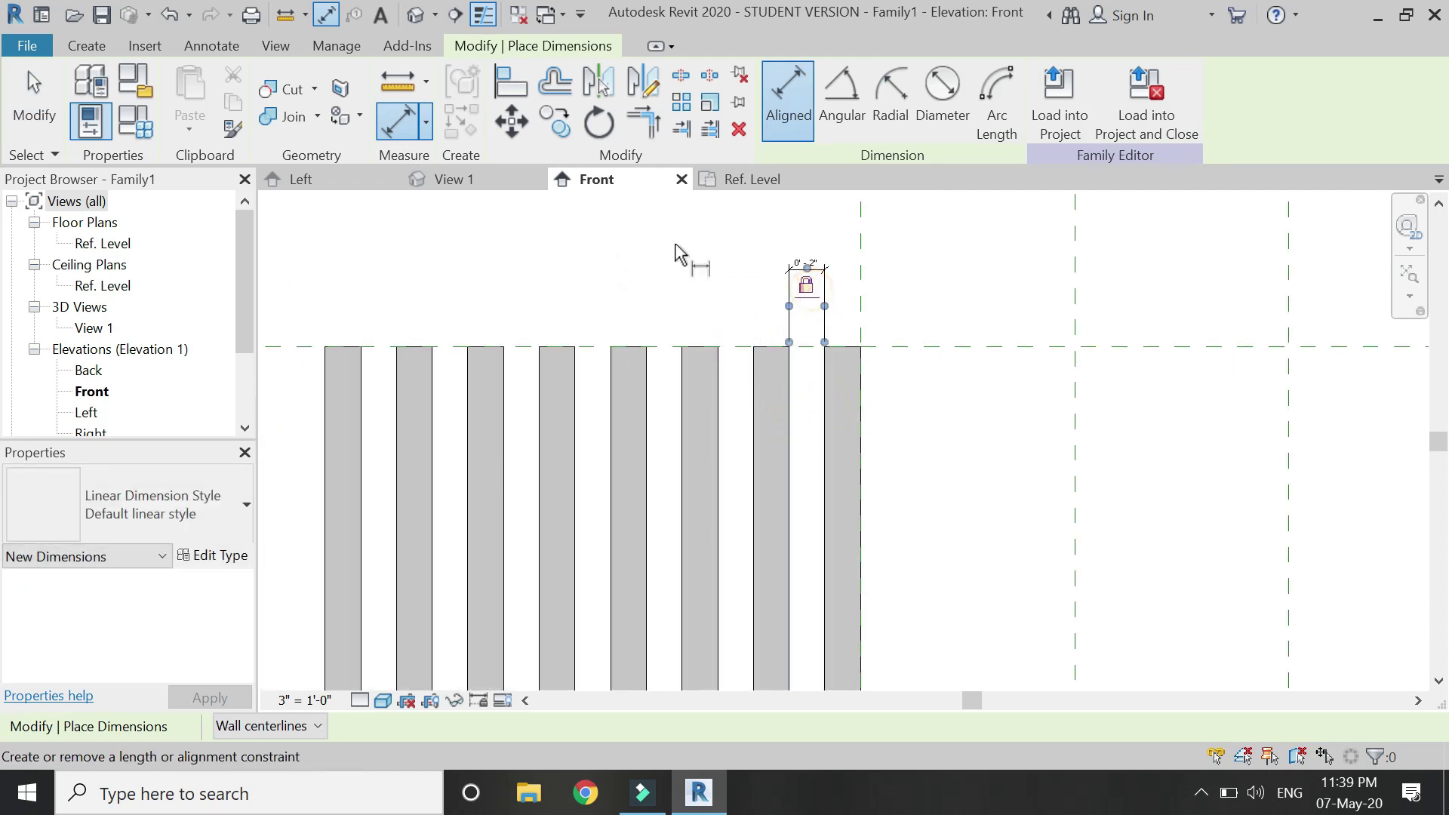
scroll(675, 253, "down", 3)
key("Escape")
key("Escape")
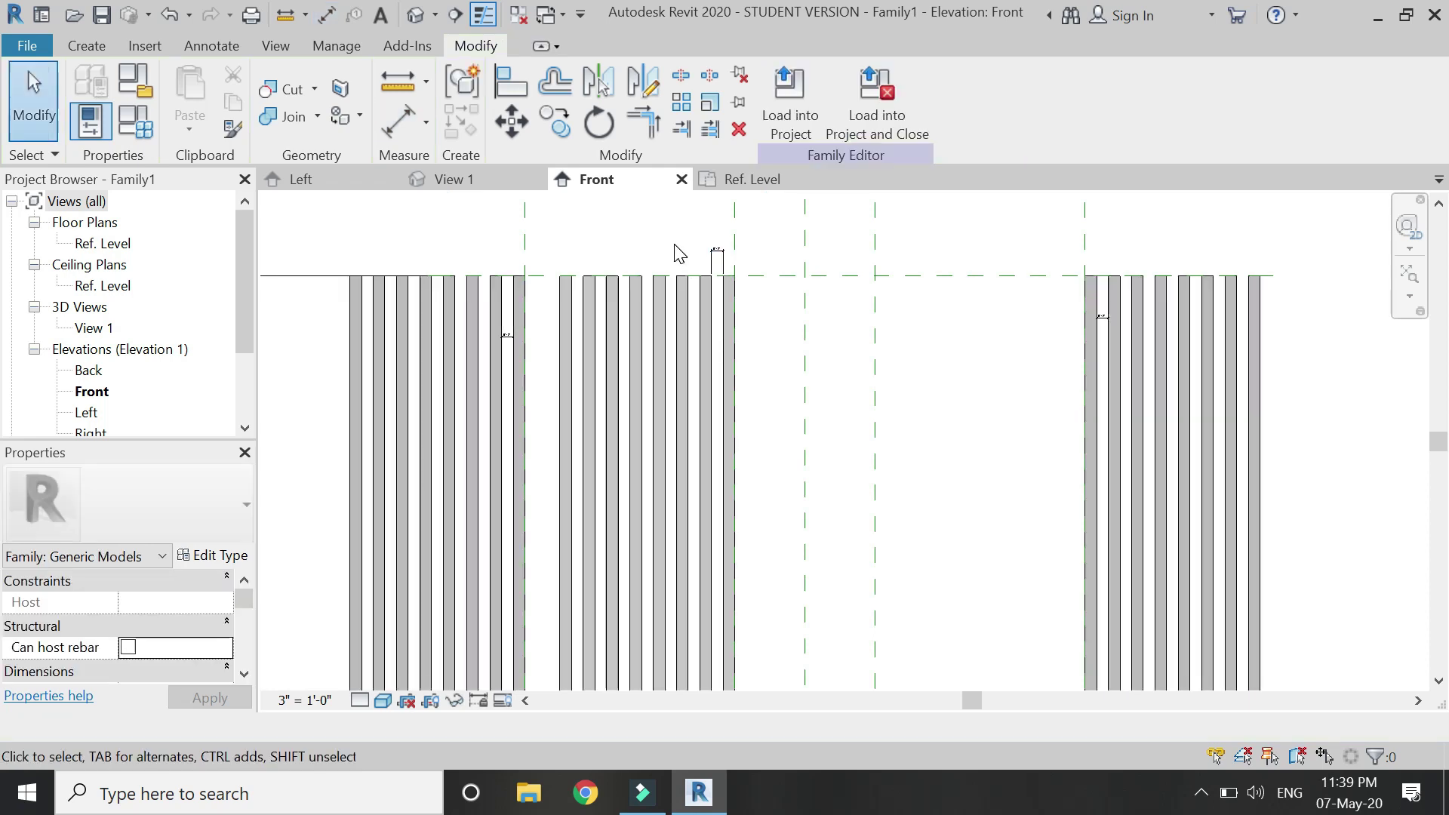
Inside the array group, associate a slat's material with the wood parameter (Mahogany).
left_click(729, 313)
left_click(789, 89)
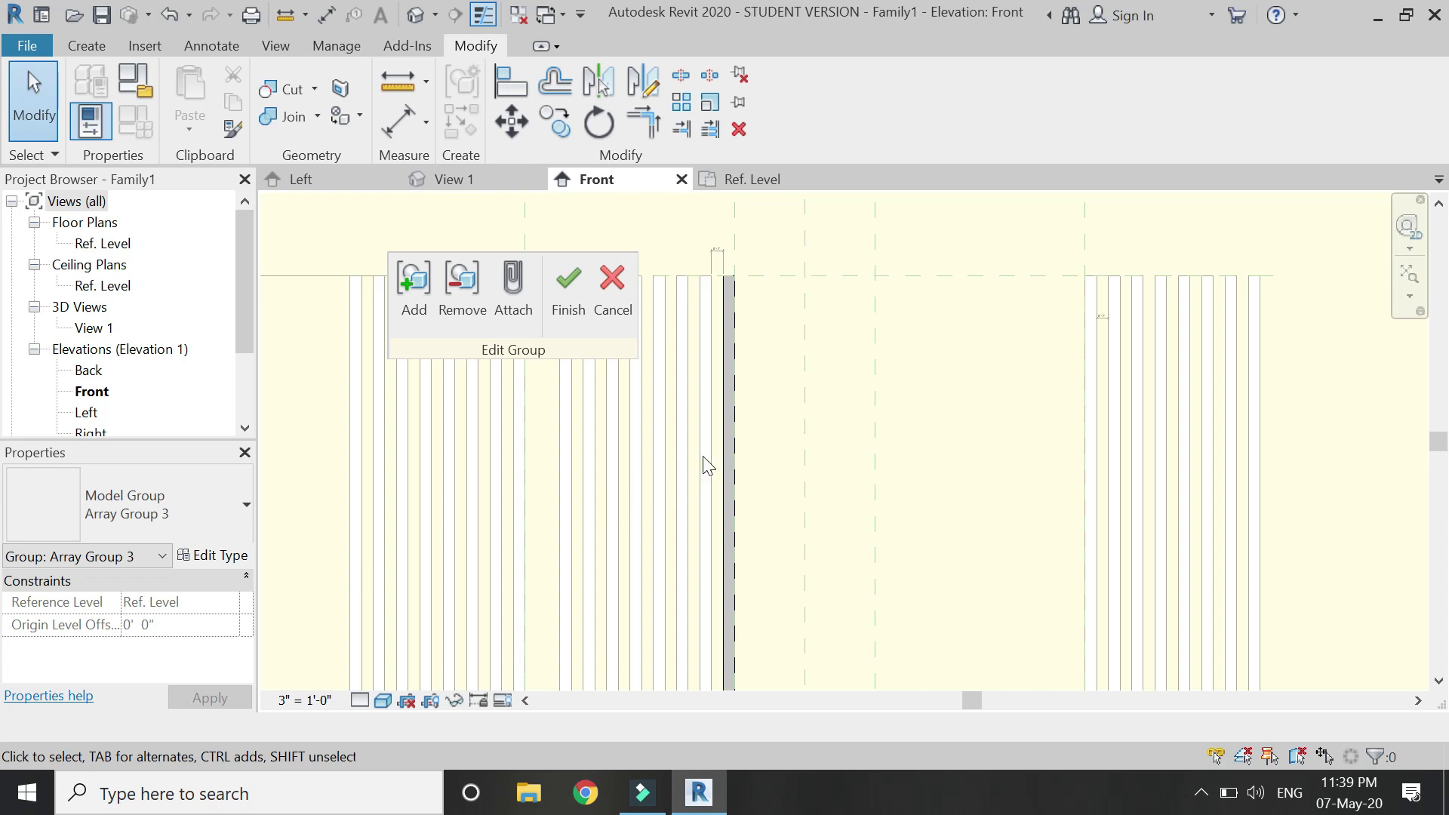
left_click(731, 458)
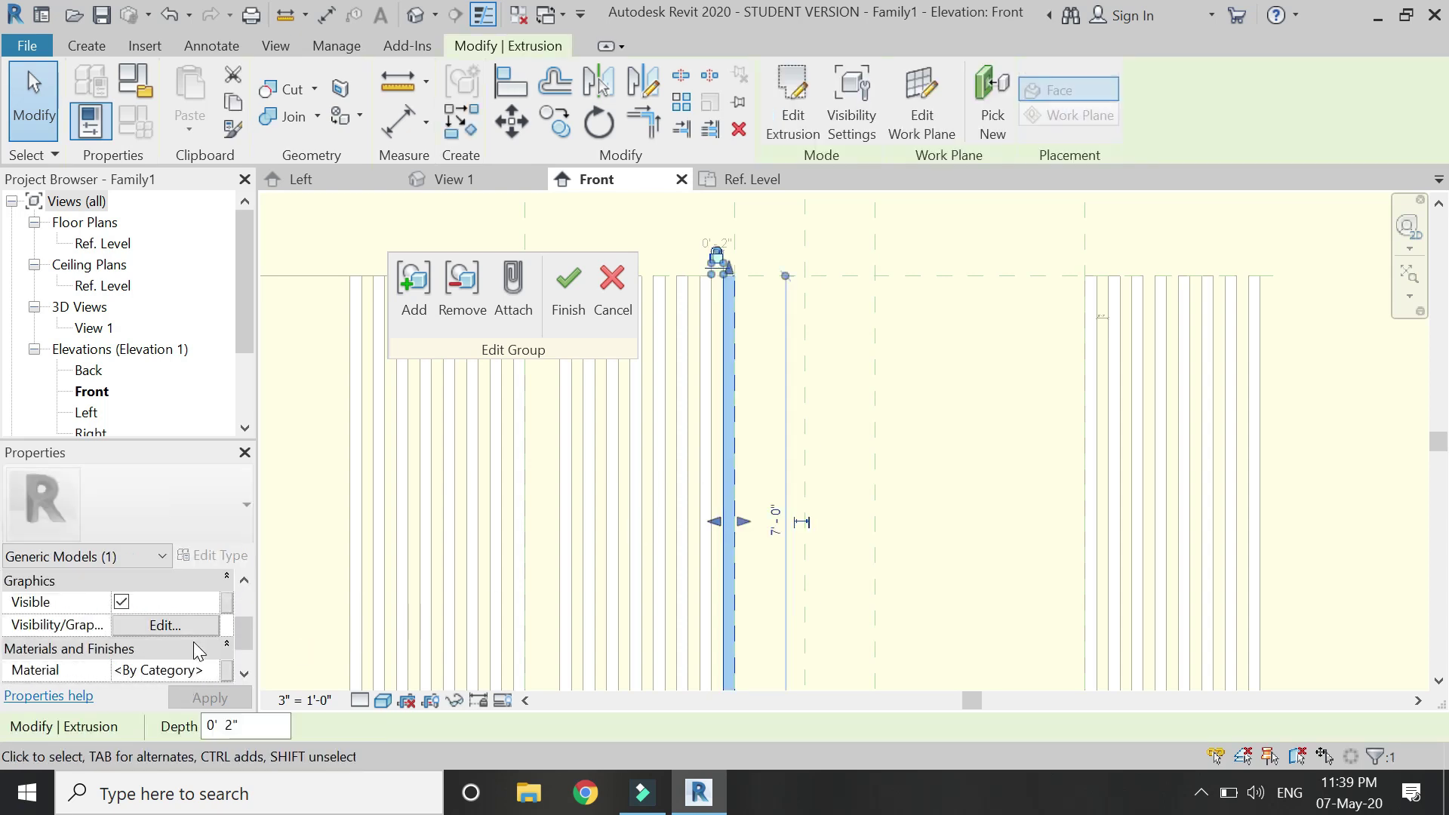
left_click(227, 670)
left_click(388, 349)
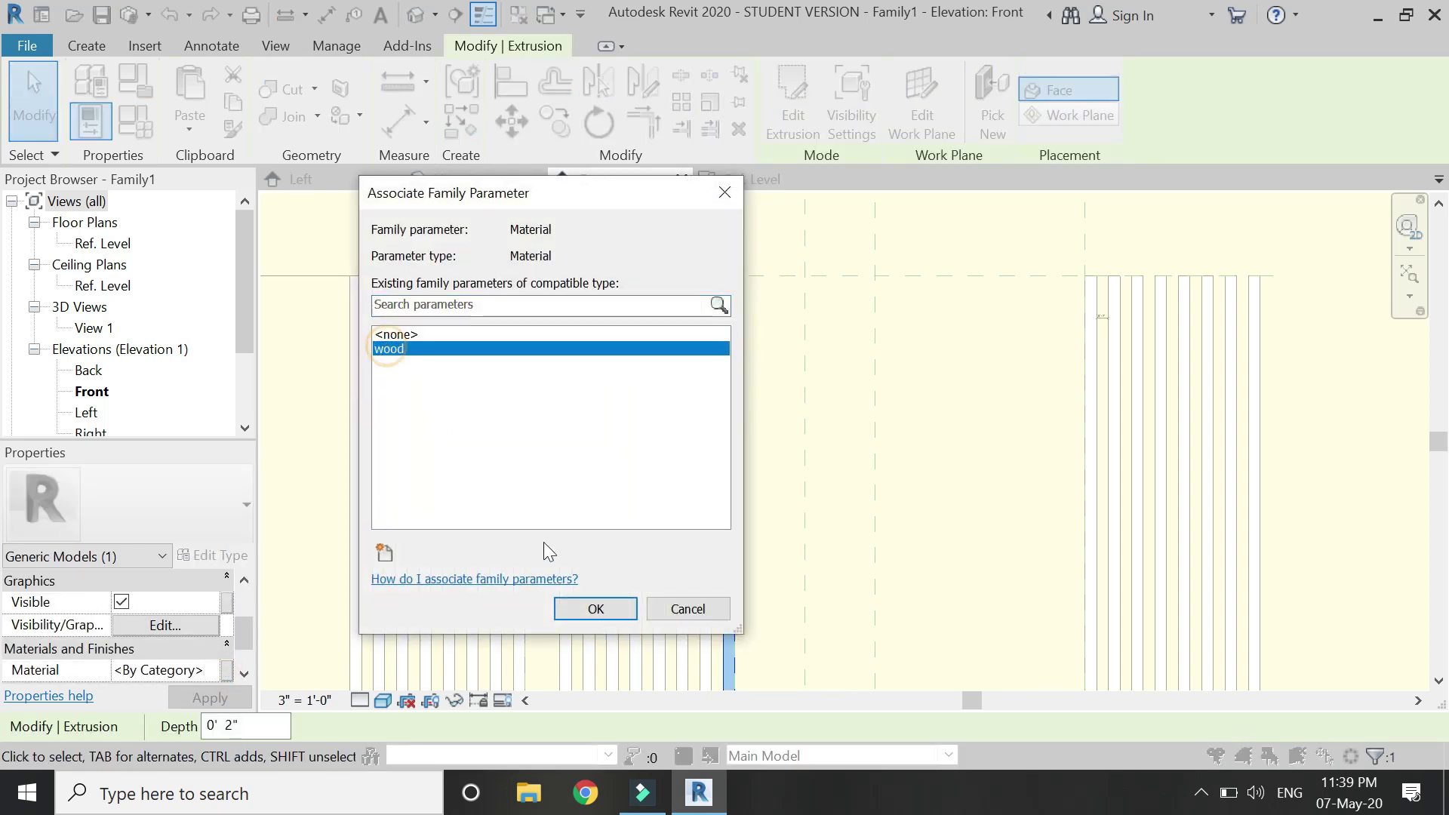
left_click(577, 608)
left_click(566, 294)
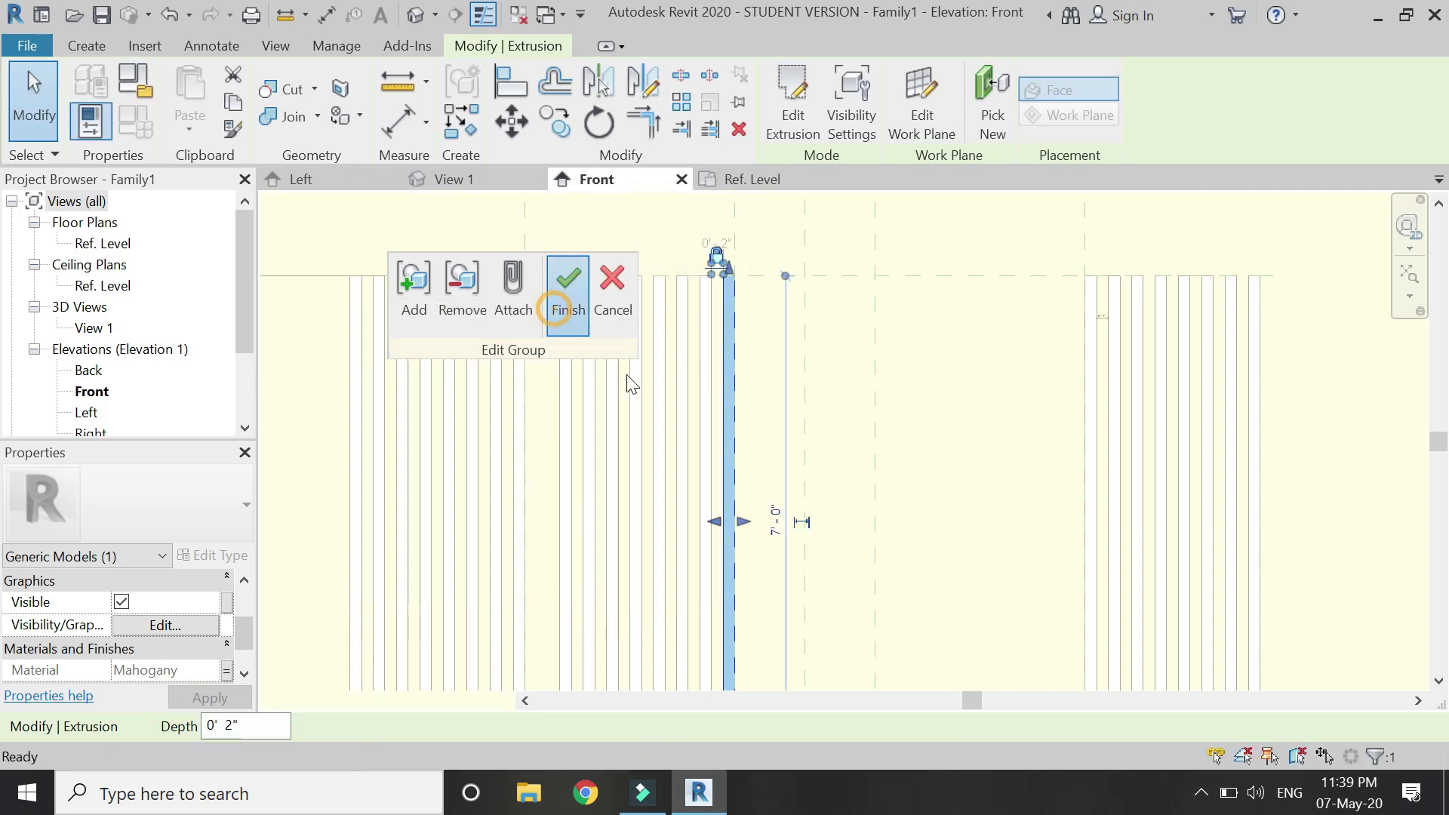
Clear the selection, then start and cancel the Align (AL) command.
key("Escape")
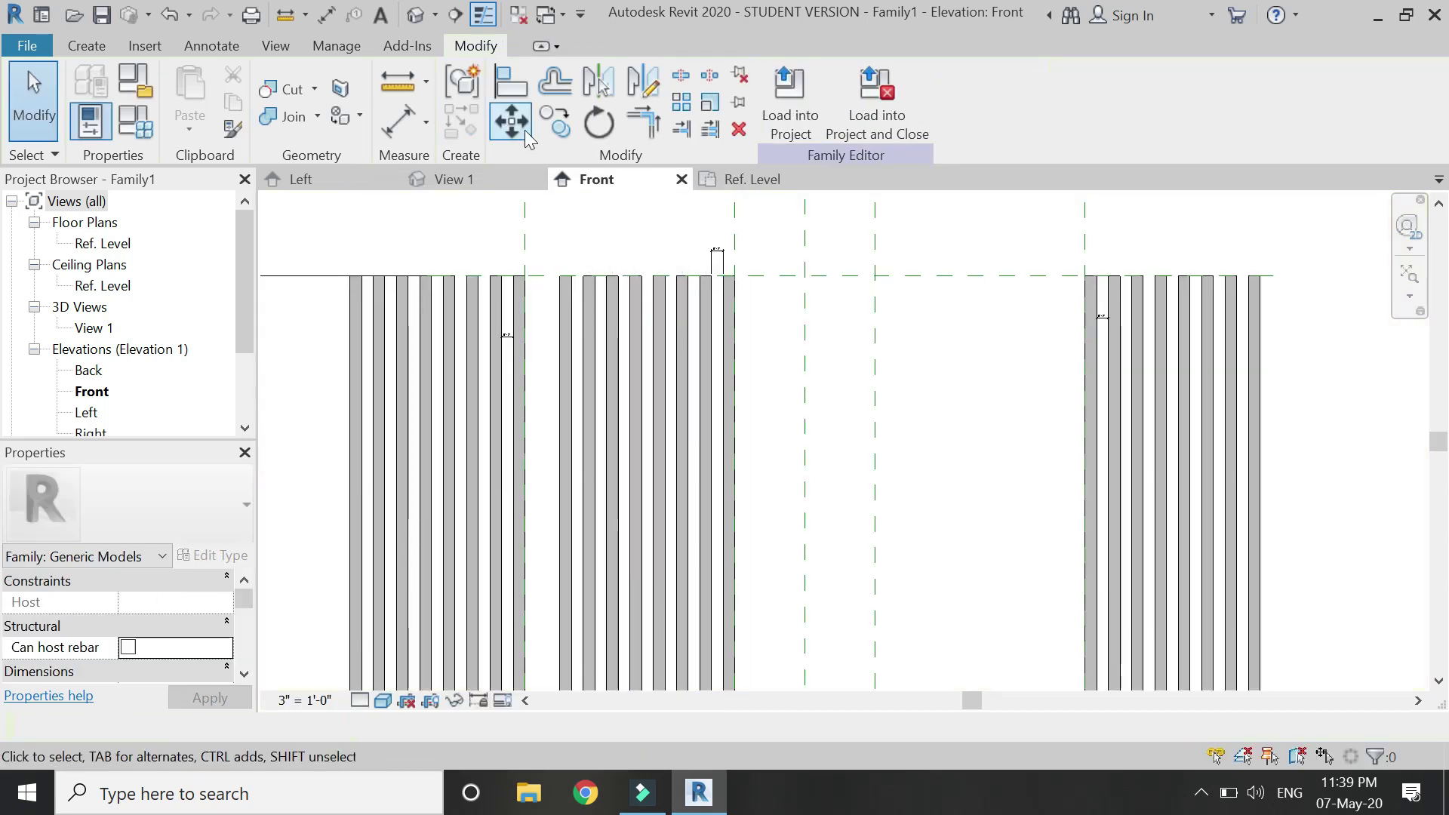
key("a")
key("l")
scroll(724, 226, "up", 2)
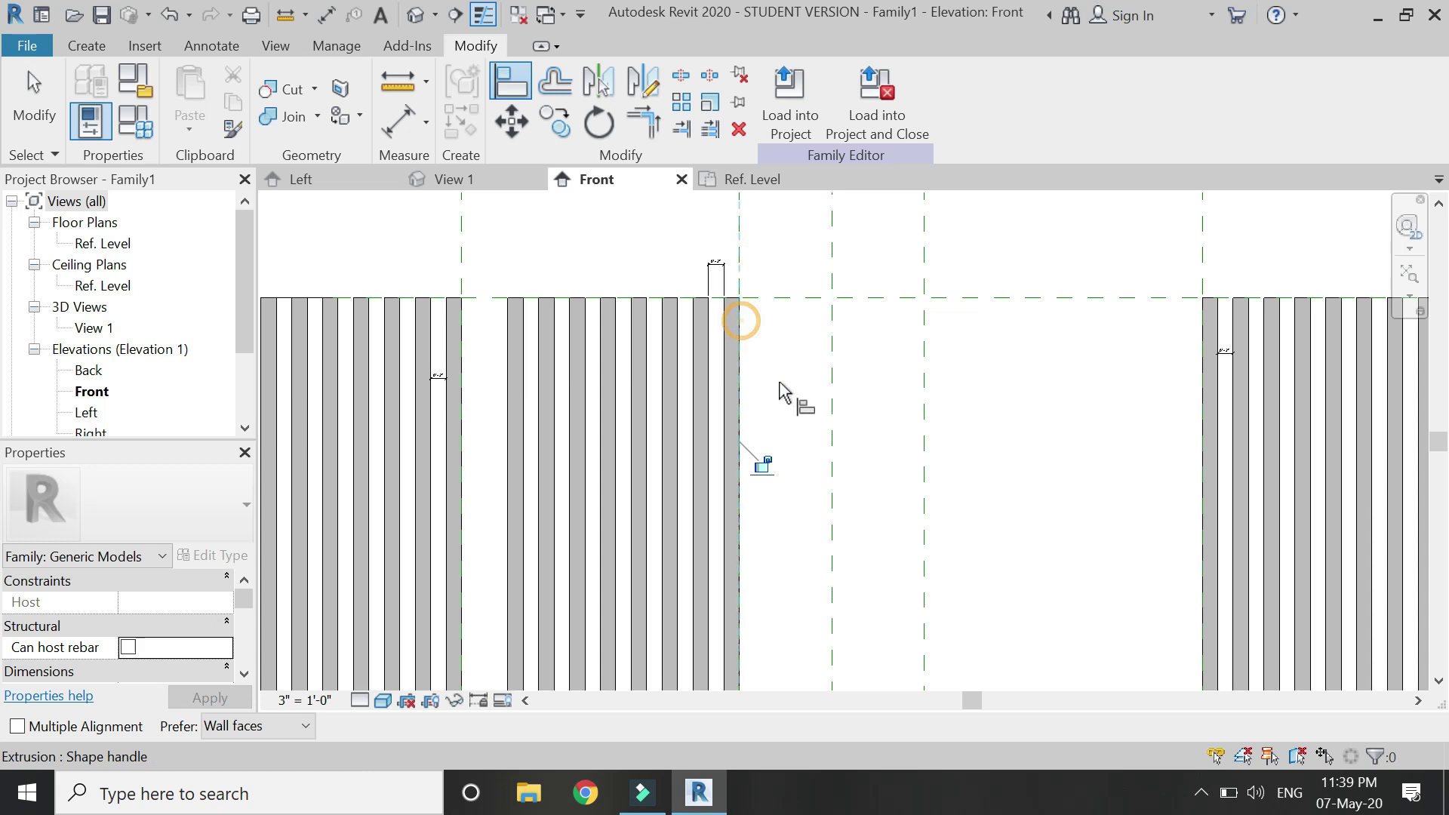
scroll(606, 362, "down", 2)
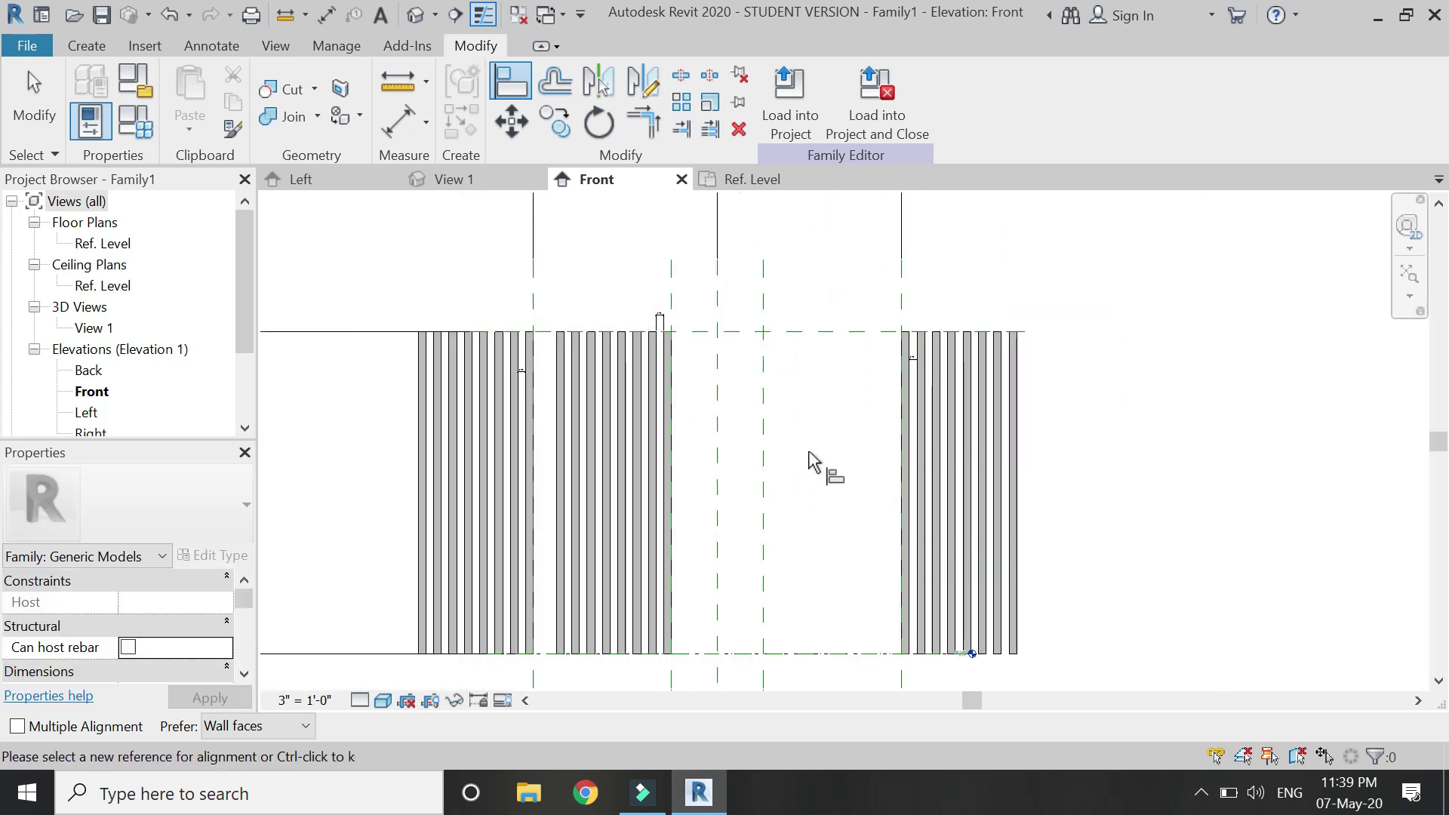
key("Escape")
Start a new extrusion and sketch a tall rectangle for the slat.
left_click(87, 47)
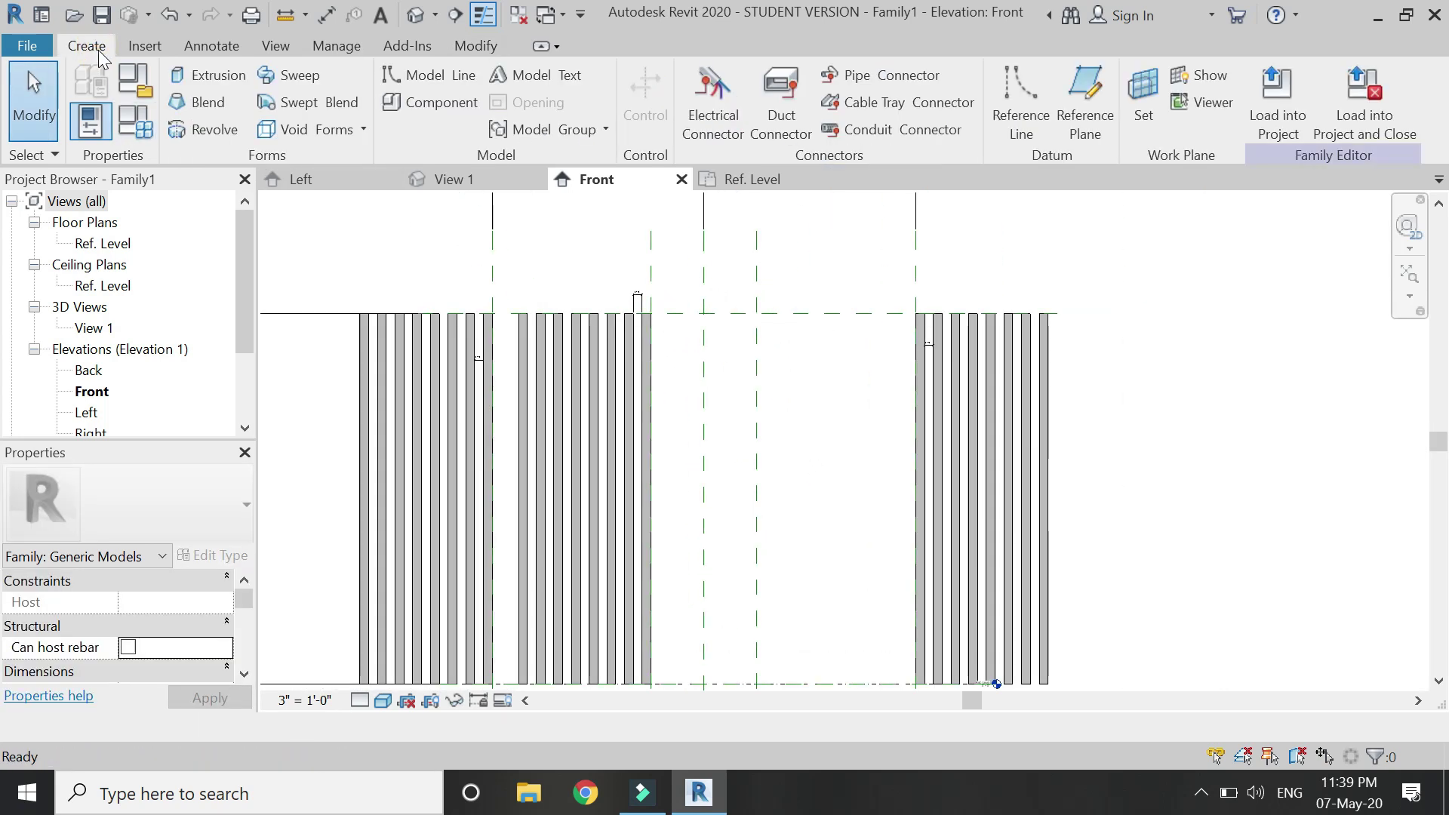
left_click(200, 76)
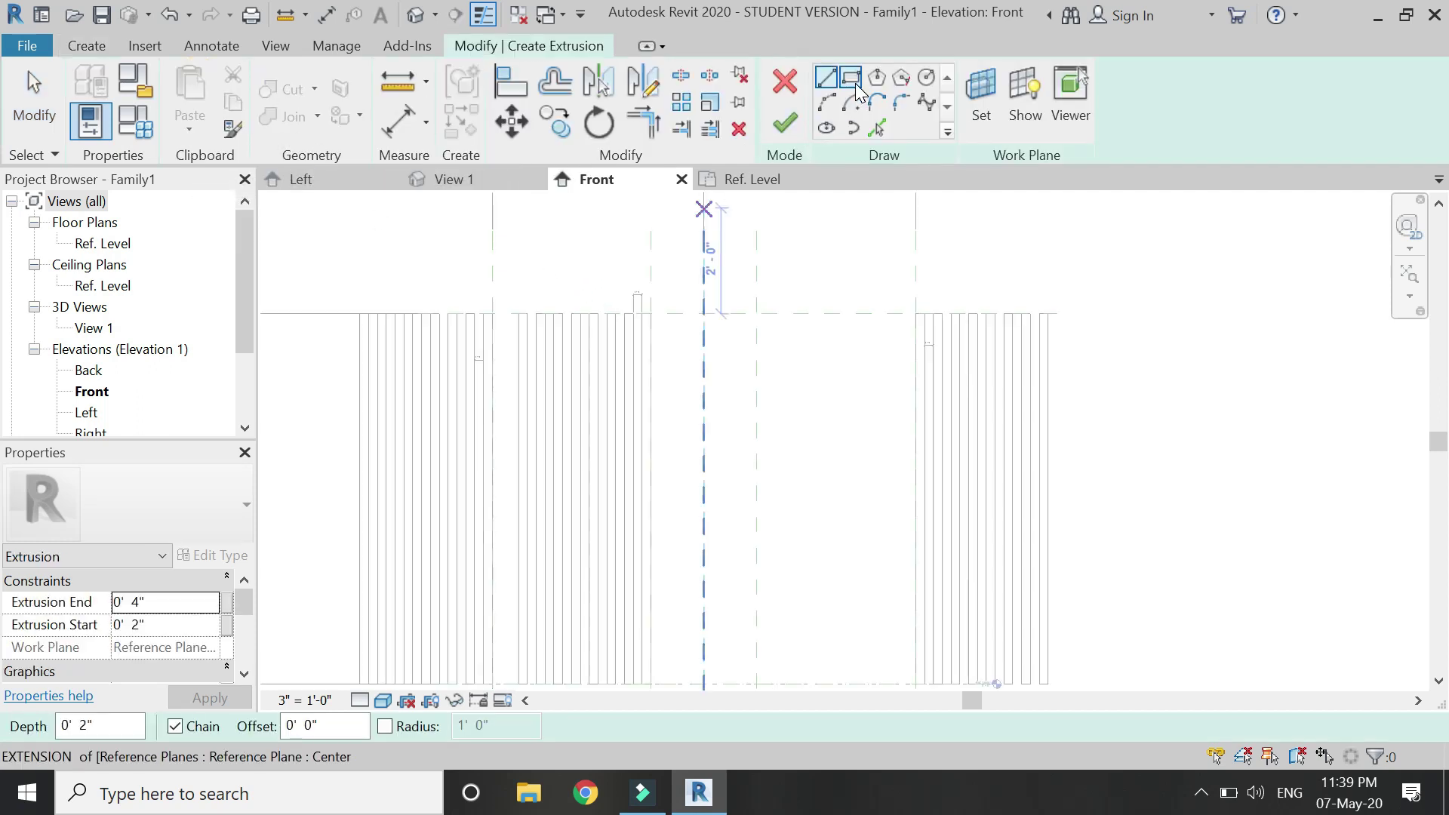
left_click(855, 83)
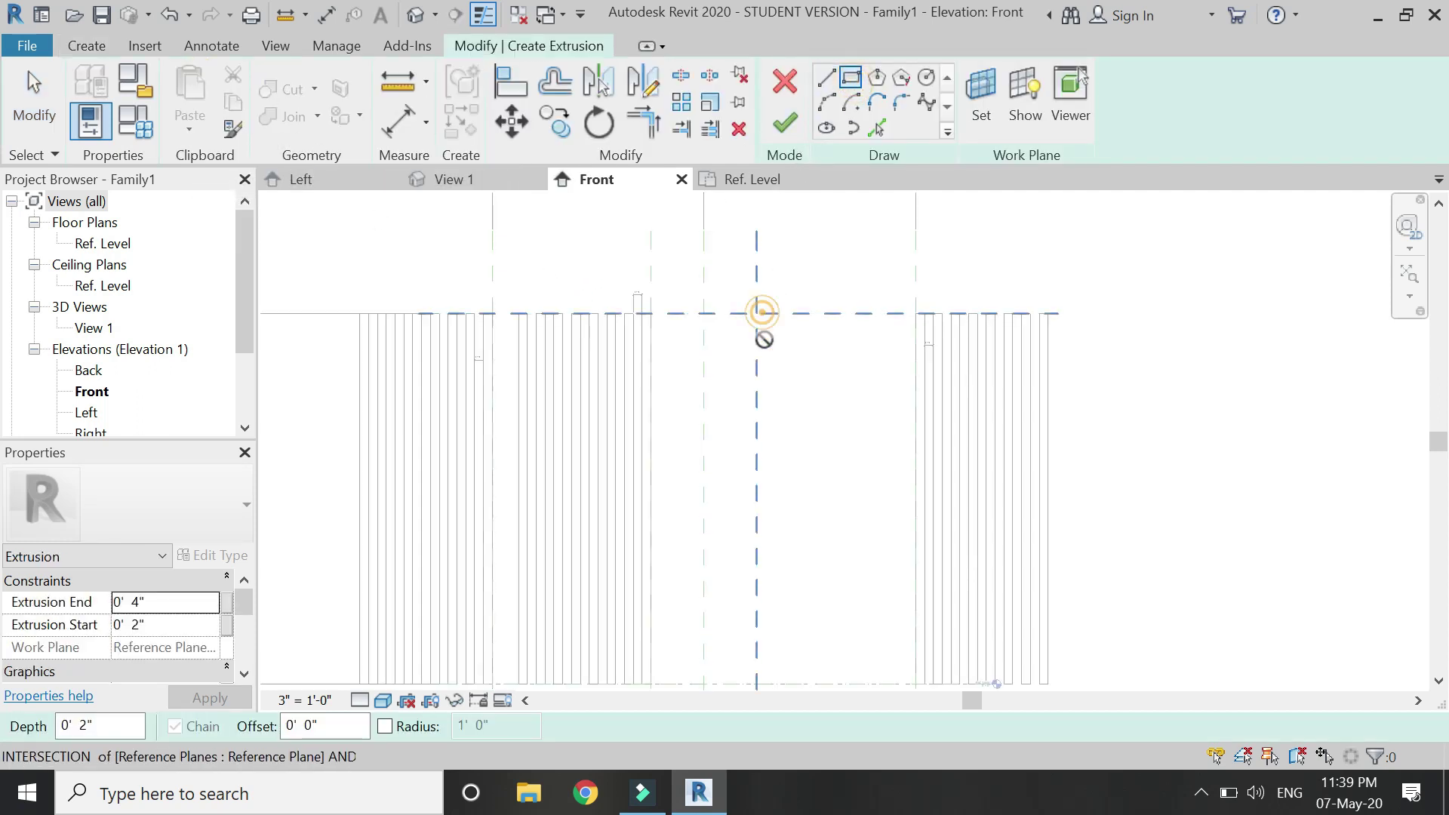
left_click(795, 600)
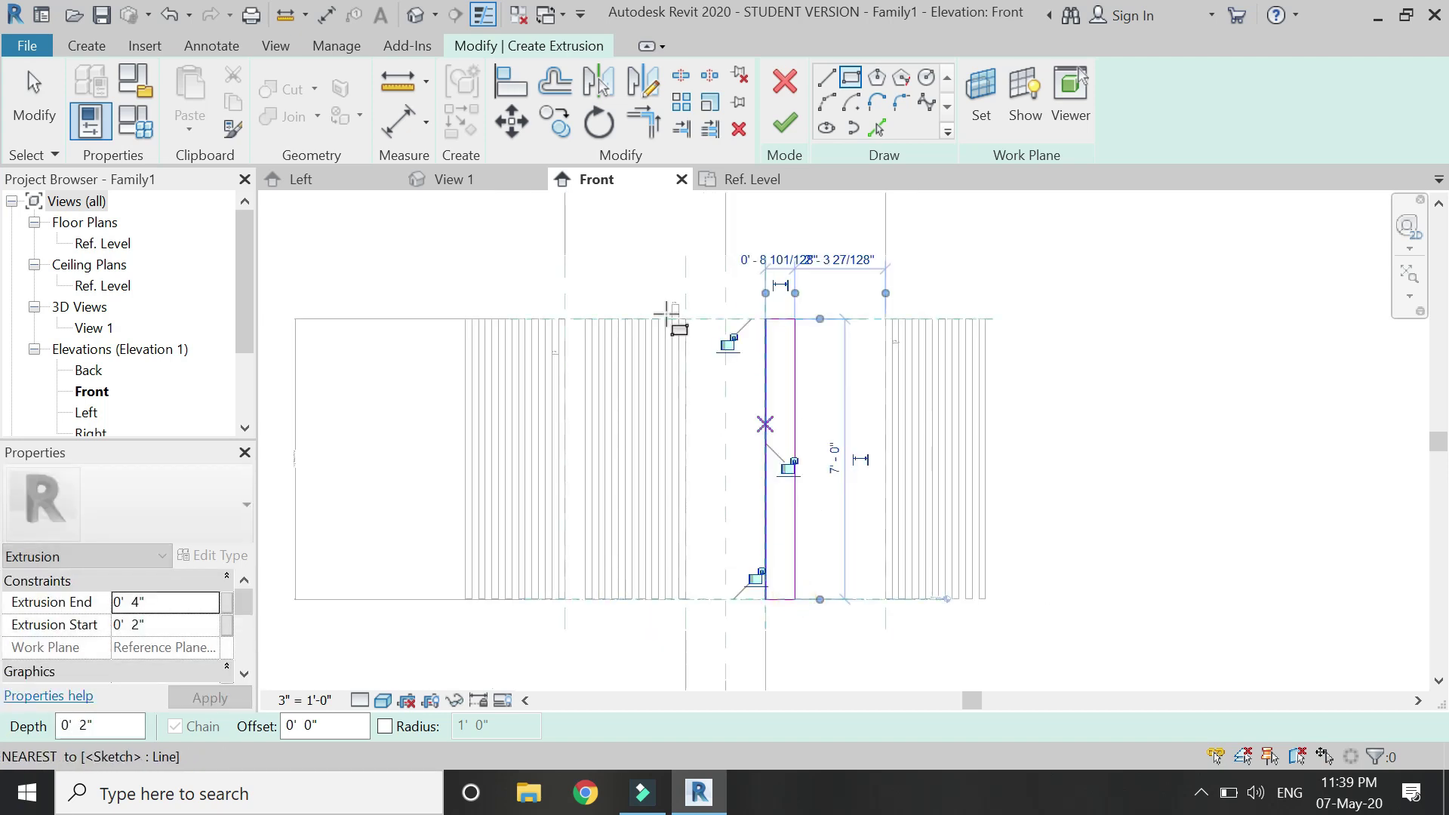
Dimension the rectangle's 7' height and label it height of wall.
key("d")
key("i")
scroll(769, 329, "up", 2)
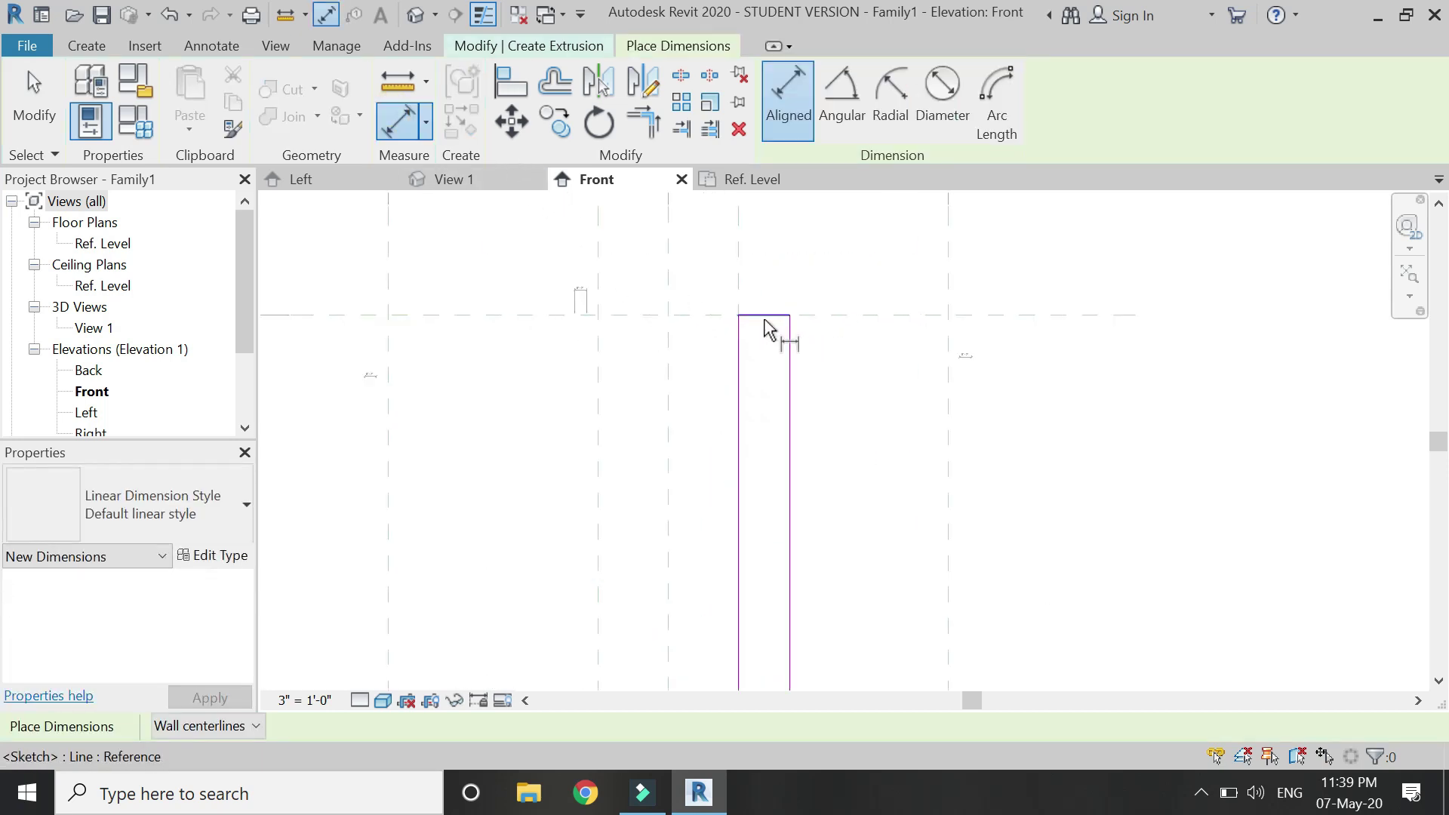
scroll(777, 333, "down", 2)
scroll(777, 605, "up", 1)
left_click(717, 632)
key("Escape")
key("Escape")
left_click(717, 472)
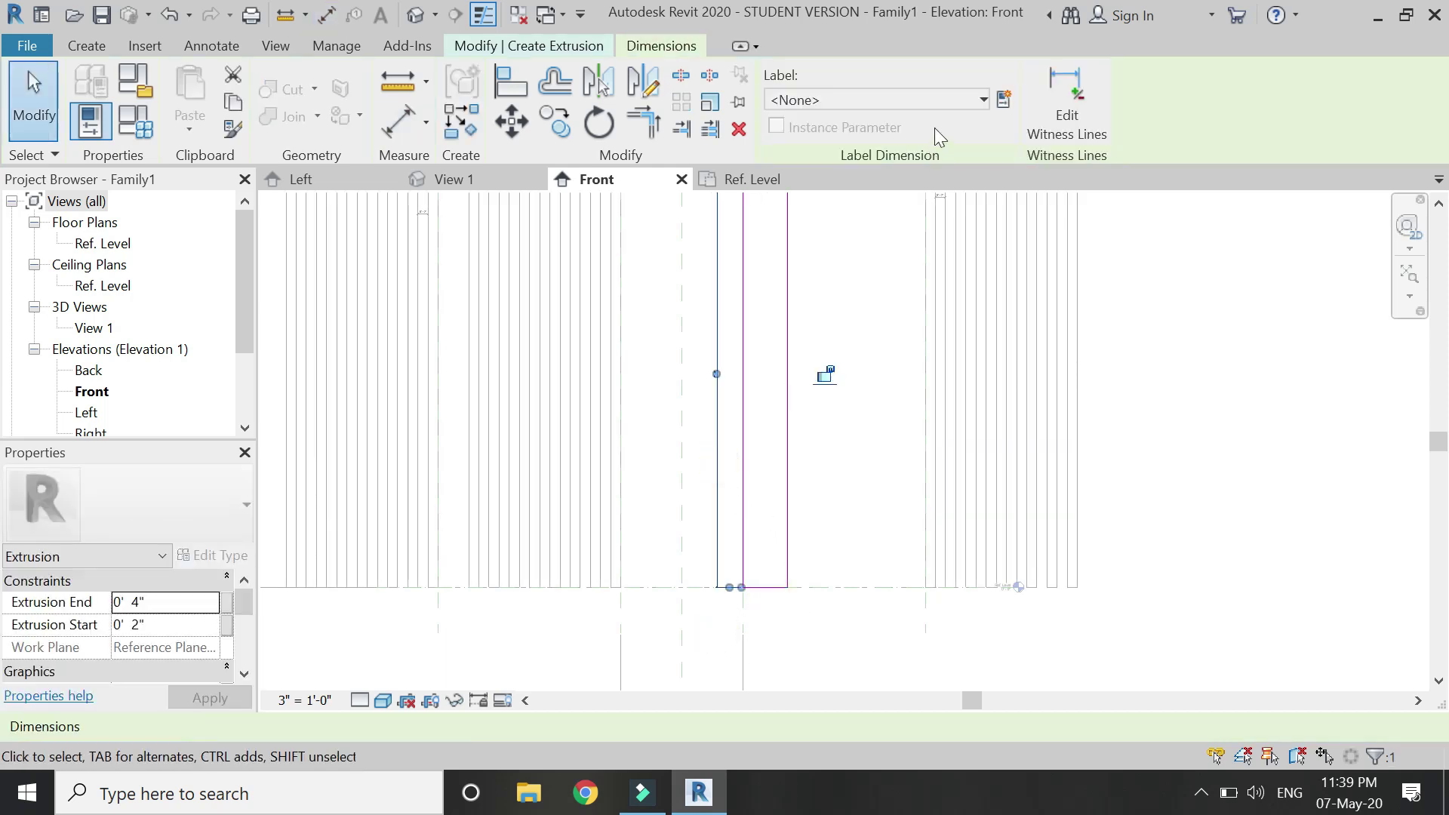
left_click(936, 100)
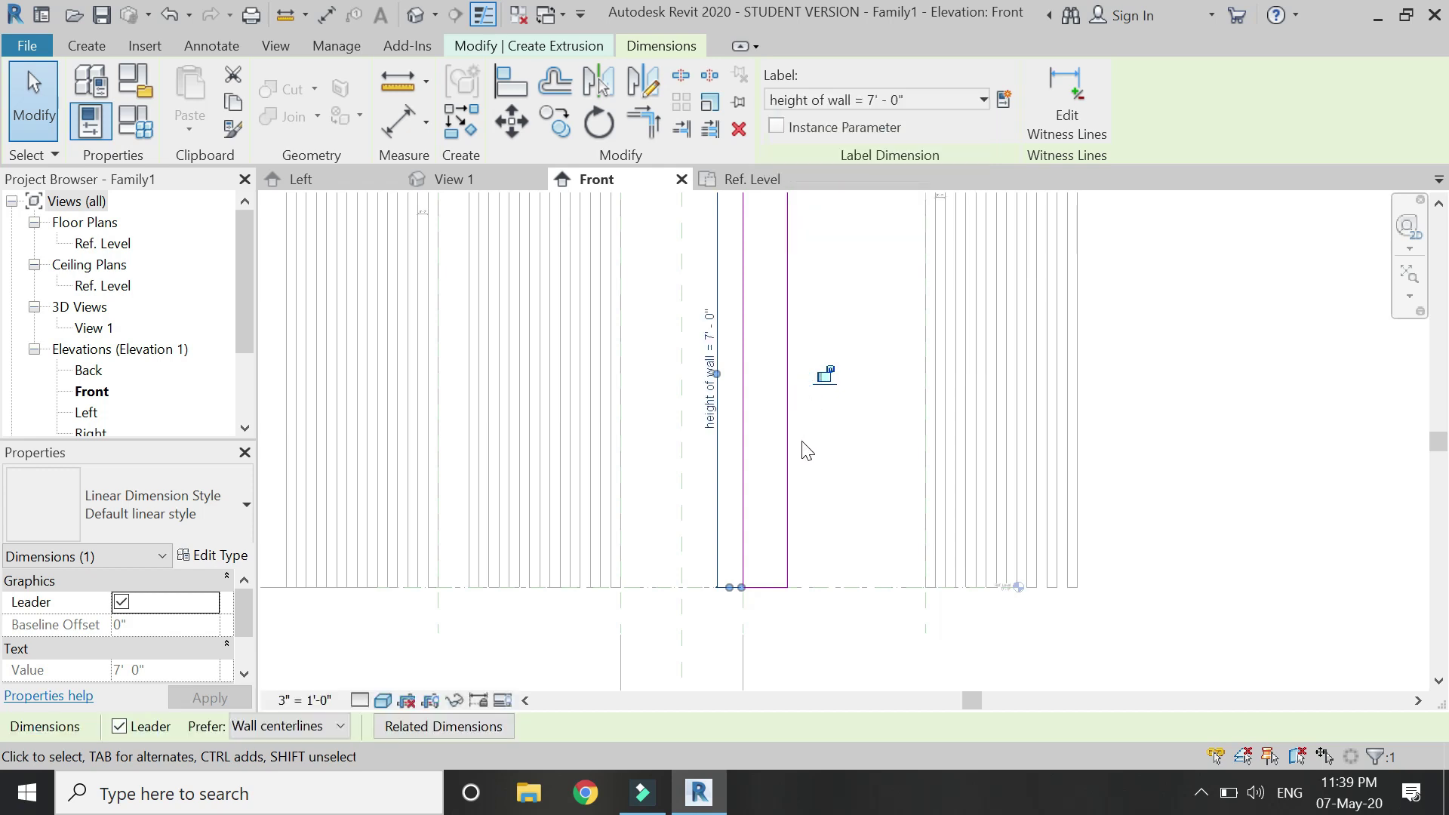
Set the rectangle's width to 2" and finish the slat extrusion.
left_click(787, 490)
scroll(798, 591, "down", 2)
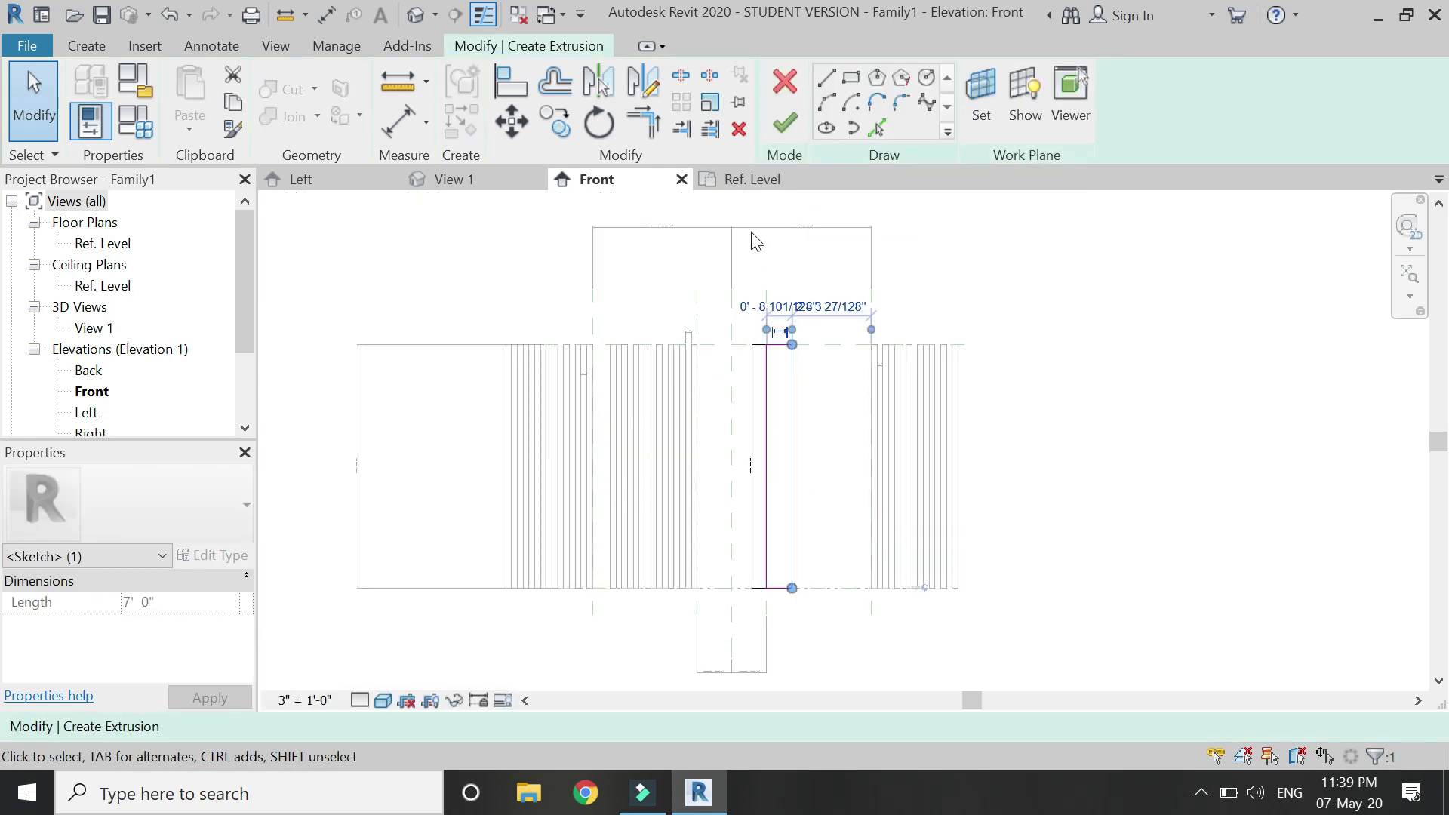
scroll(755, 241, "up", 4)
left_click(812, 397)
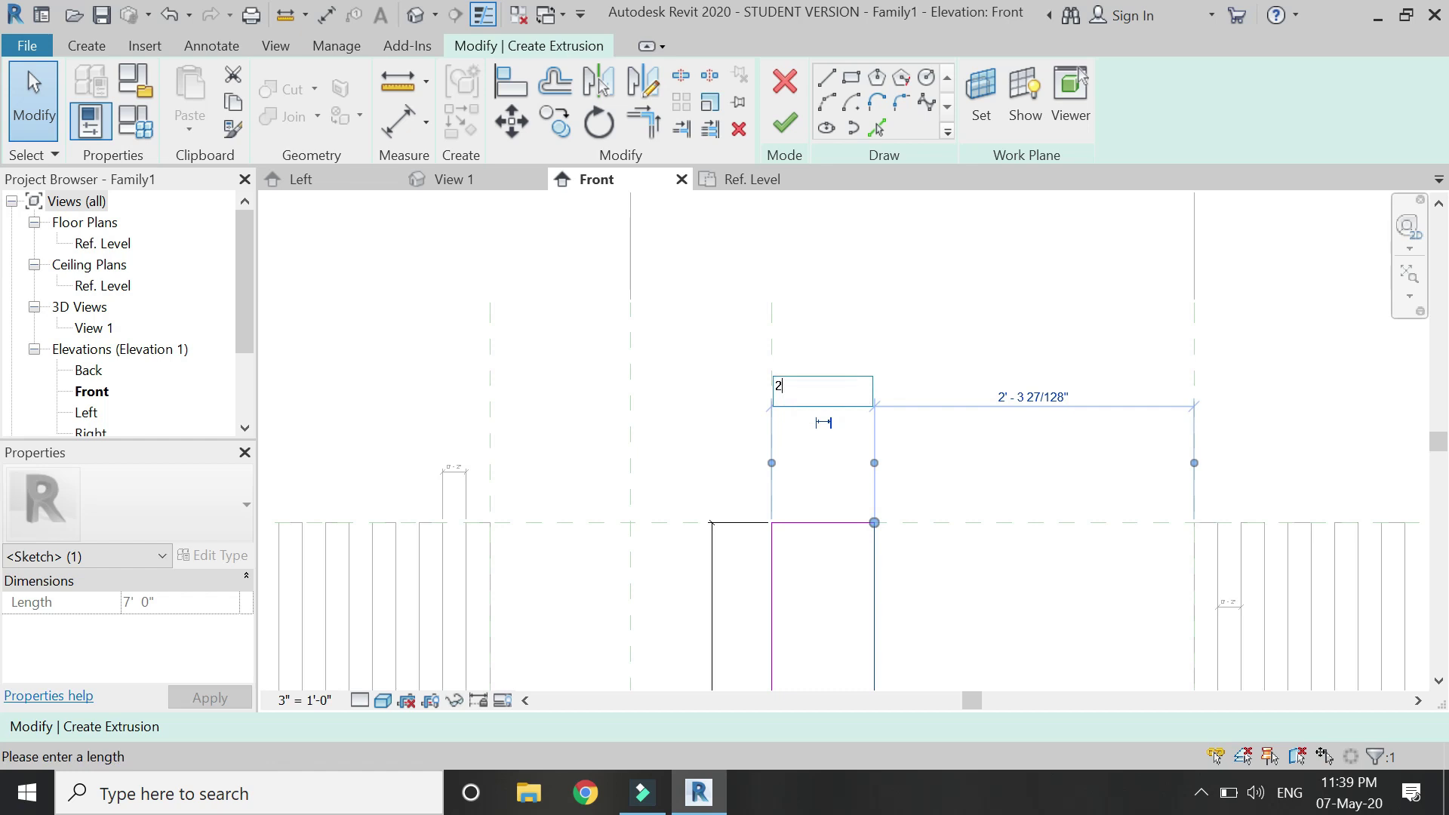
type("2\"")
key("Return")
left_click(599, 521)
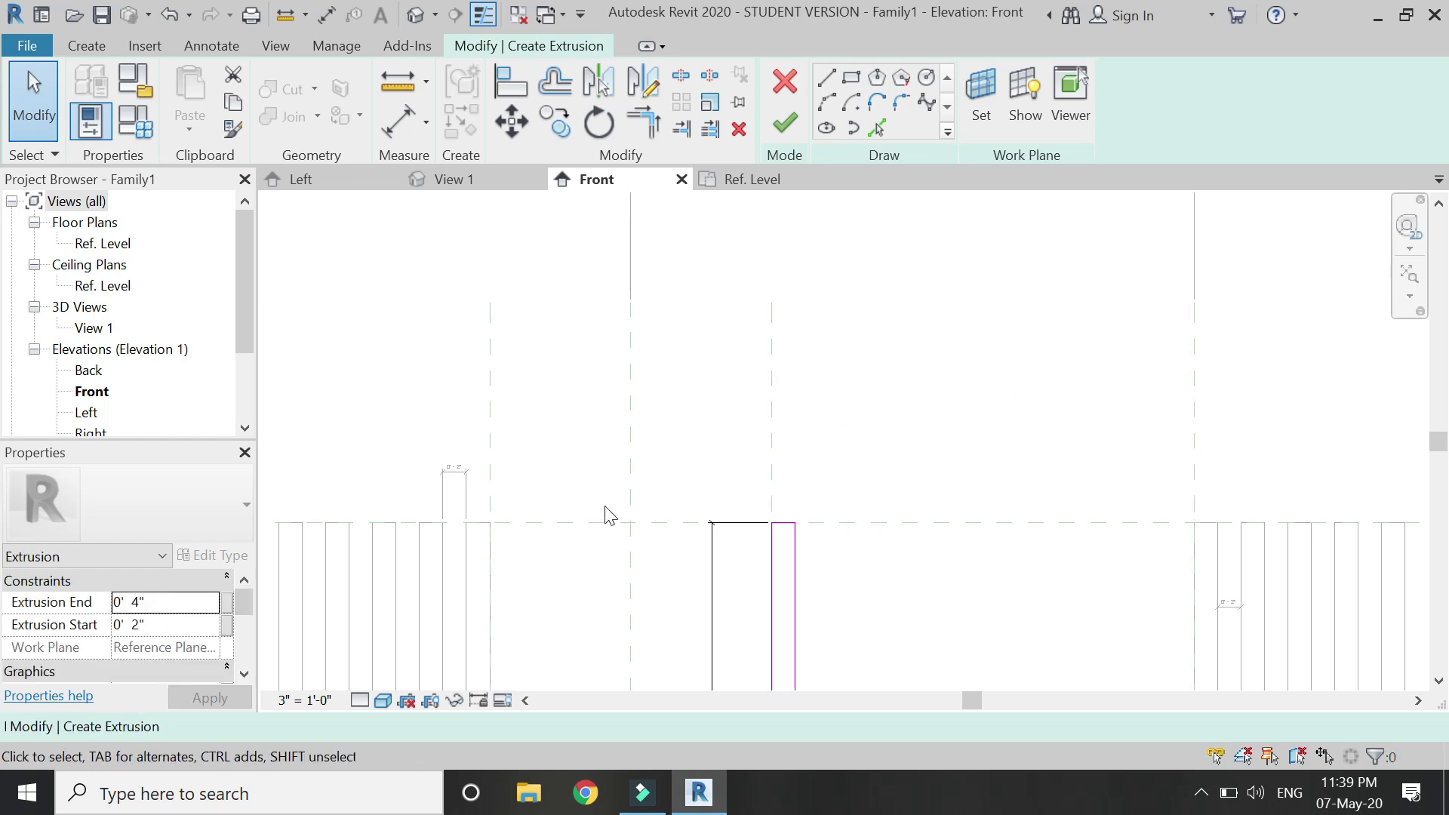
scroll(683, 332, "down", 2)
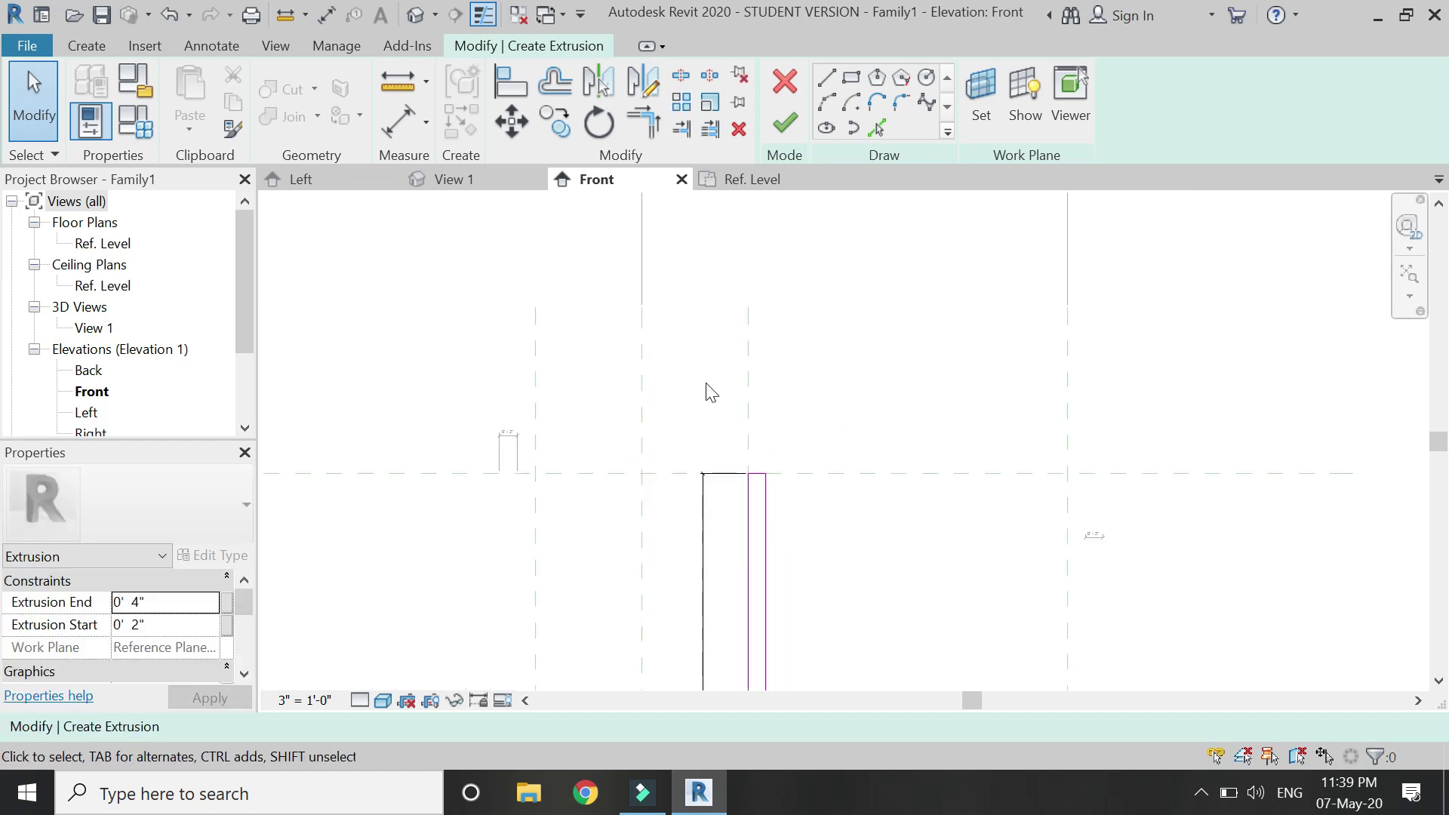
left_click(784, 125)
Associate the new slat's material with the wood parameter (Mahogany).
scroll(153, 619, "down", 5)
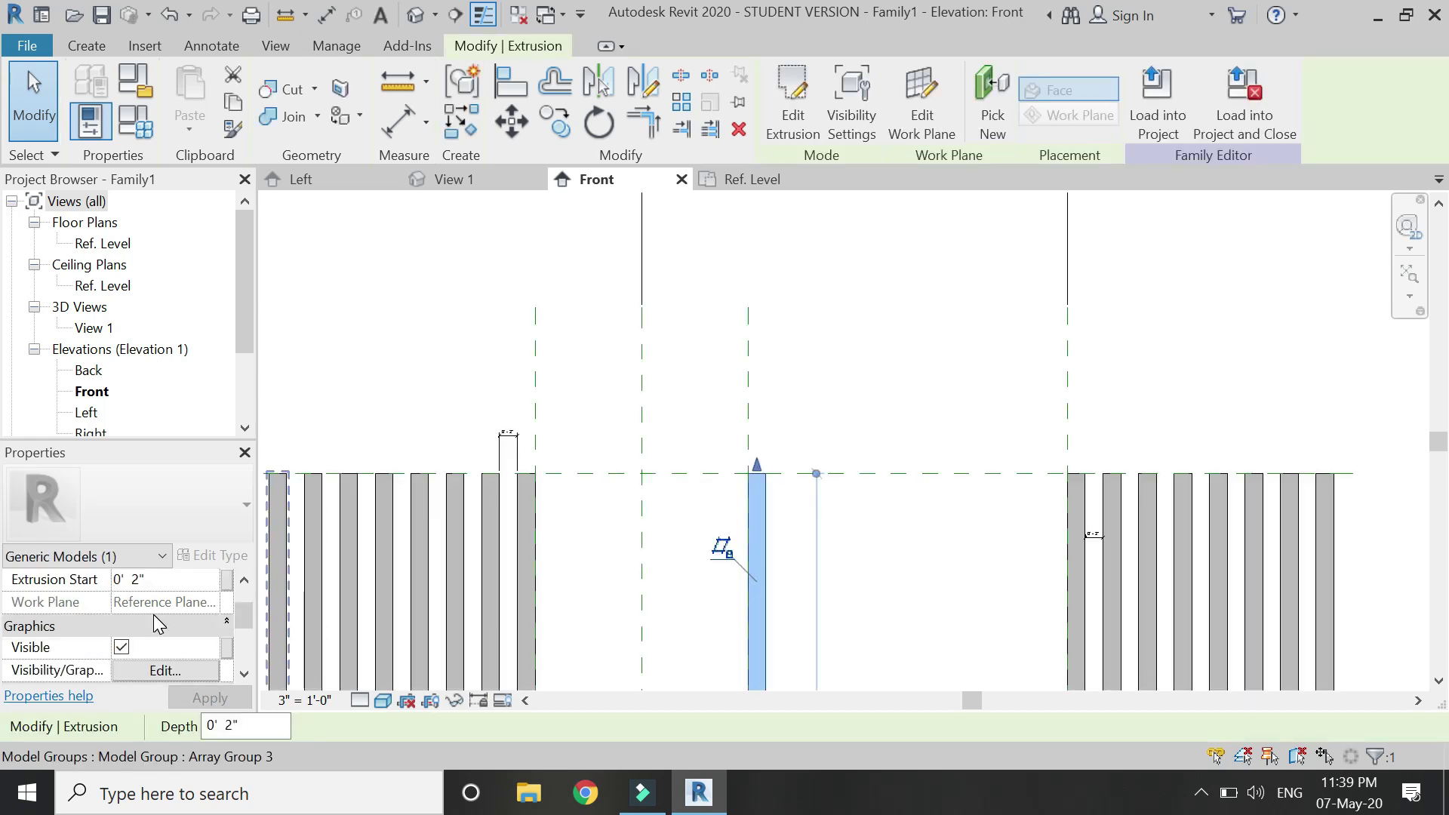
left_click(226, 648)
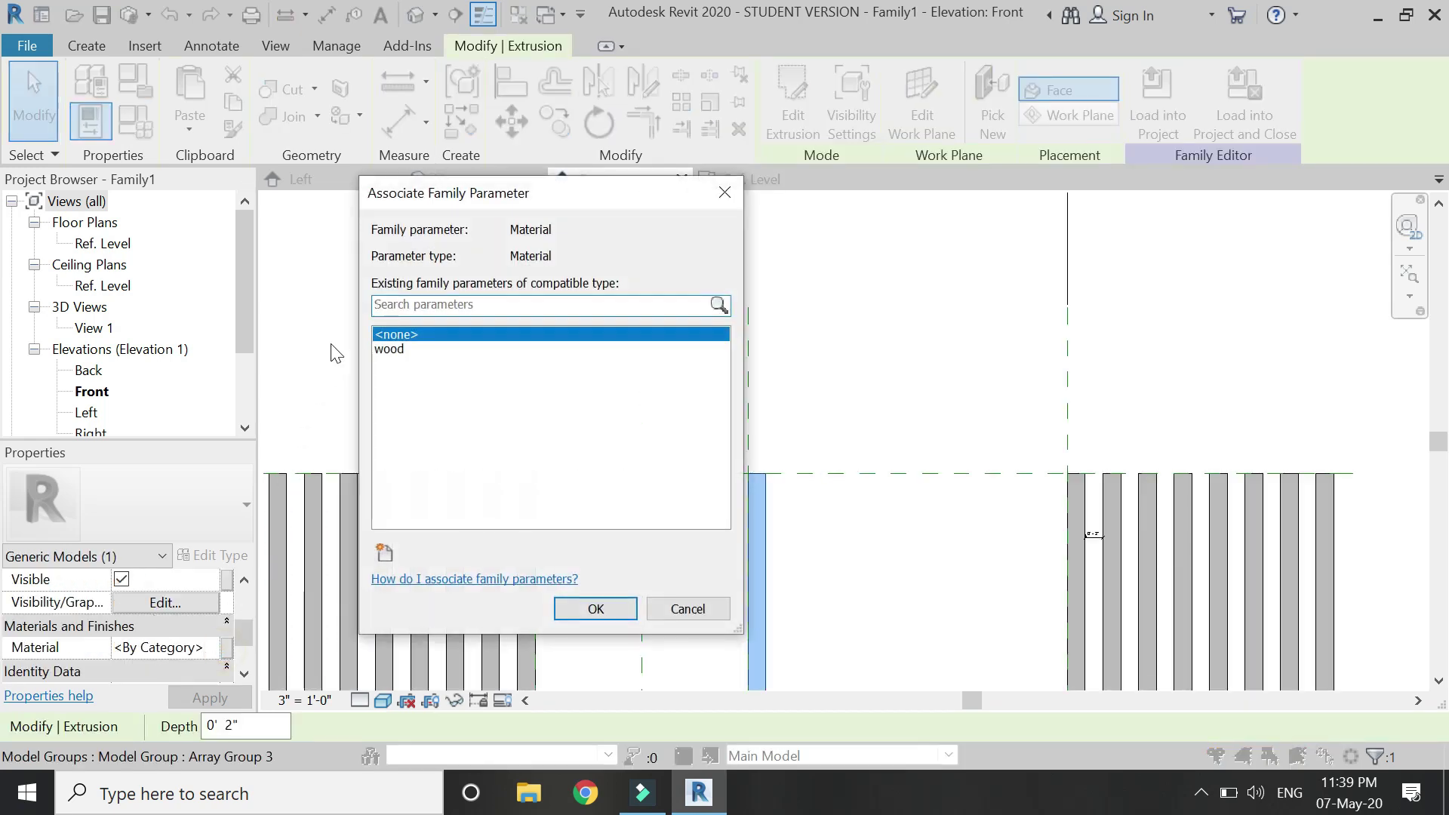
left_click(389, 349)
left_click(600, 608)
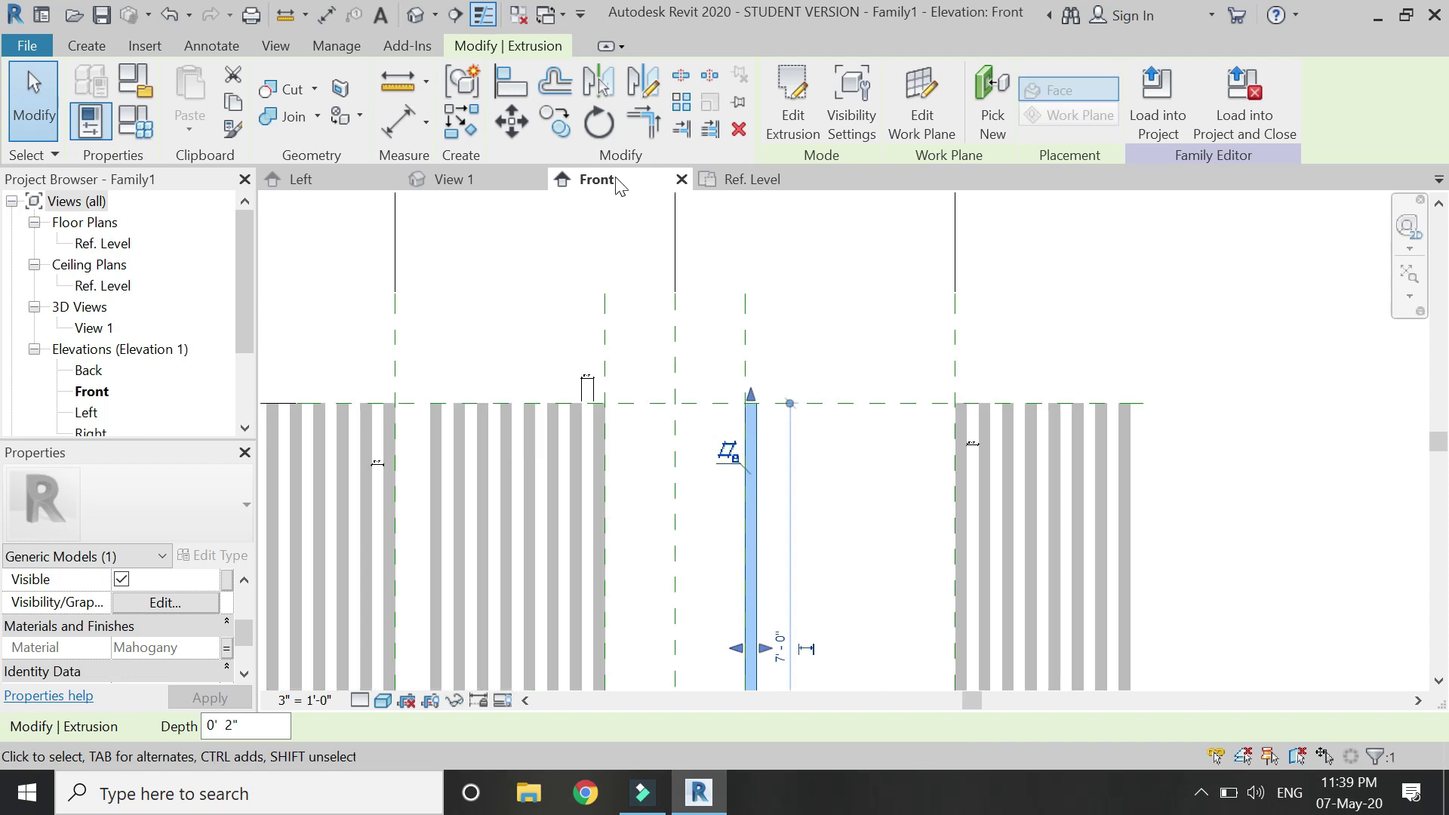
Array the slat into eight copies and select its count to label it.
left_click(682, 104)
scroll(751, 411, "up", 5)
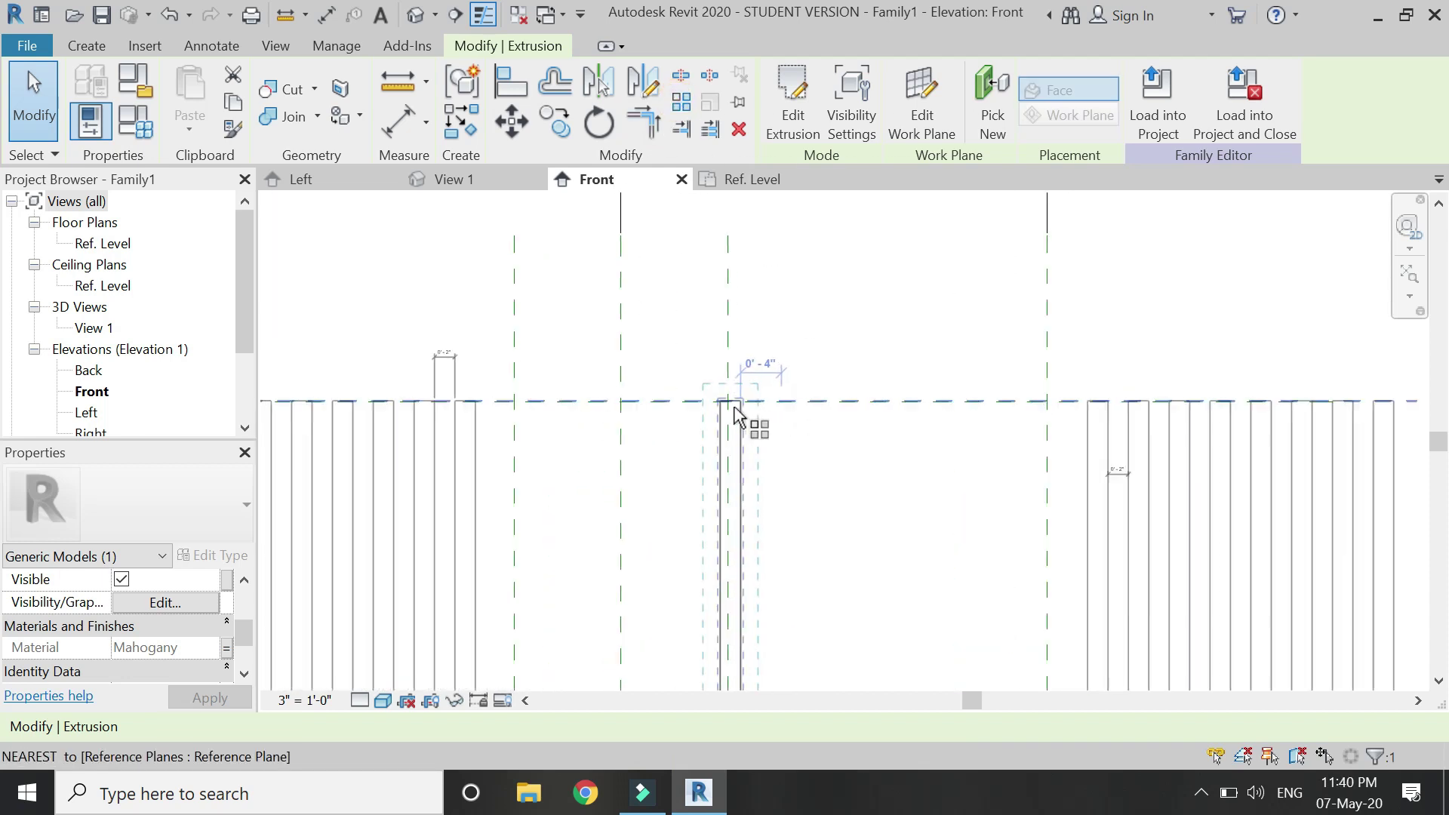
left_click(772, 396)
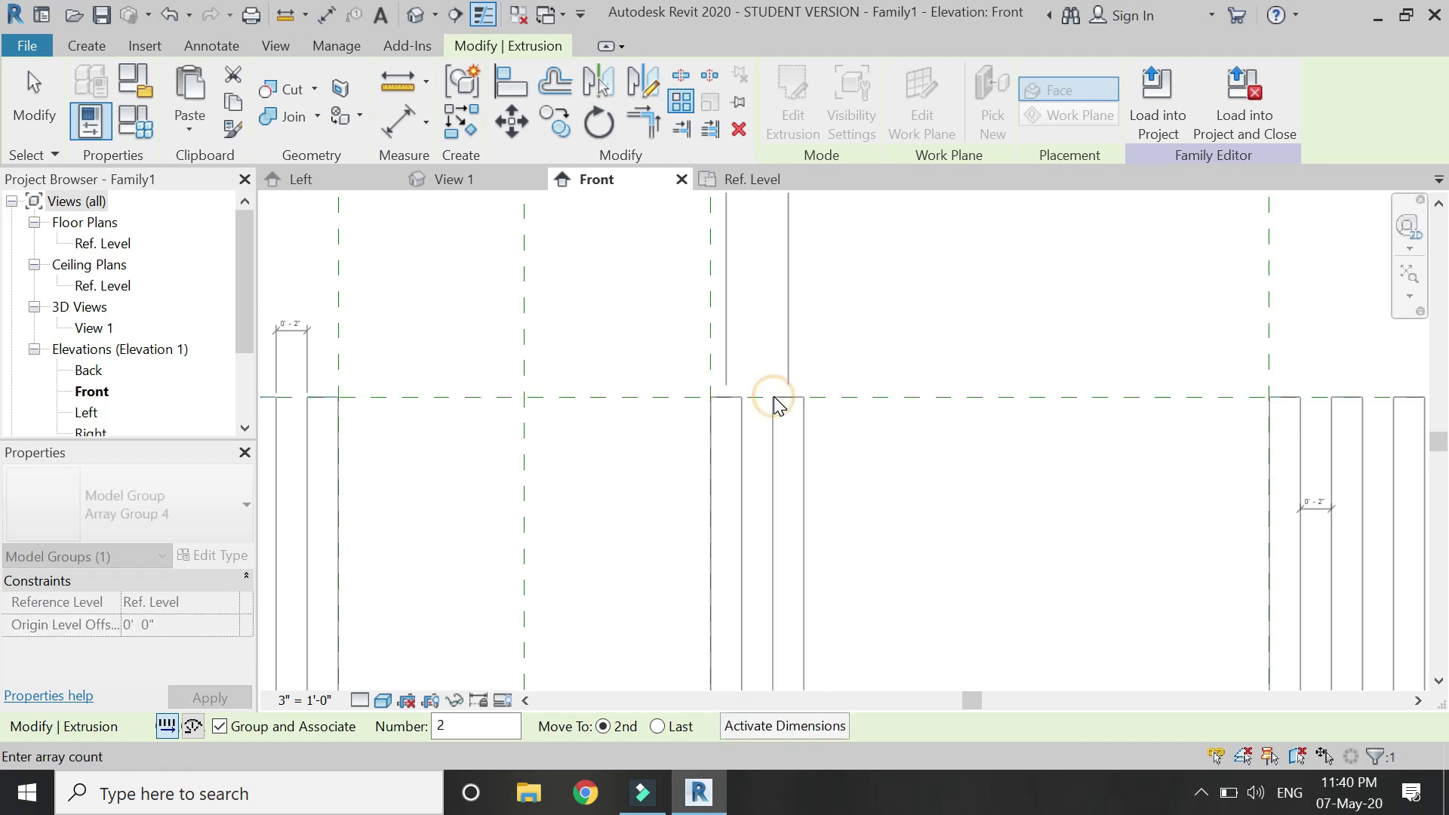
scroll(572, 528, "down", 2)
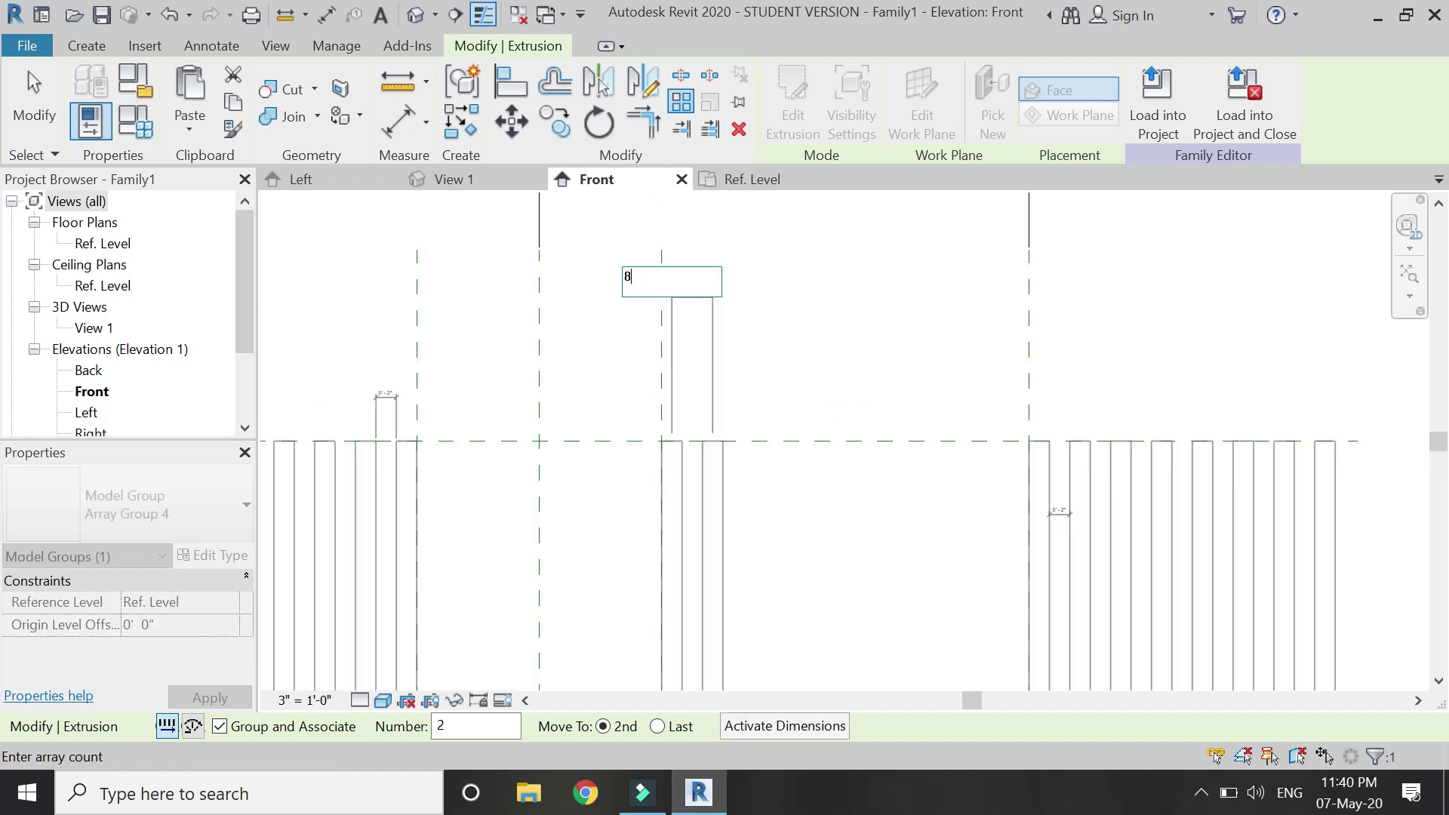
key("Return")
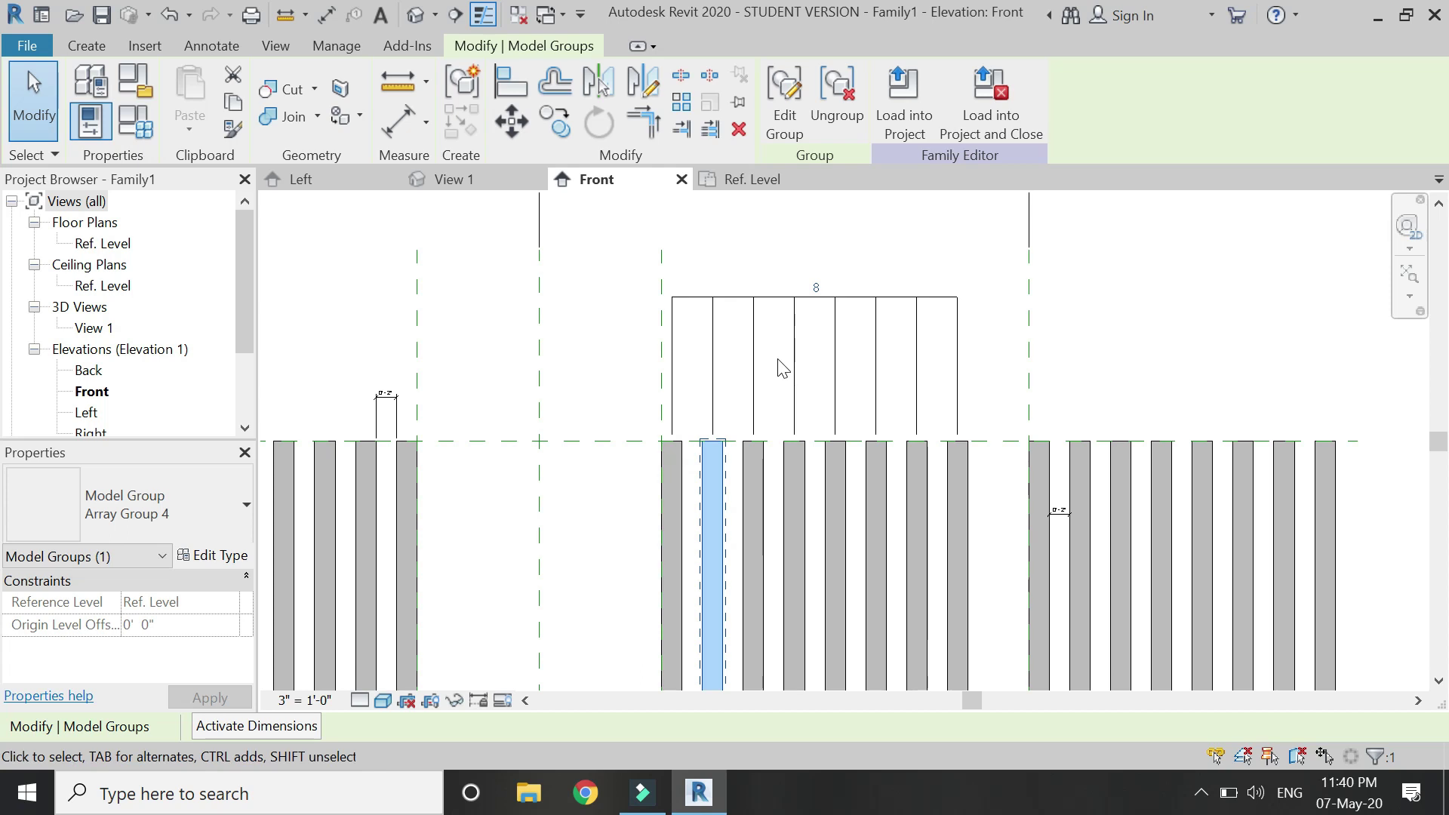
left_click(795, 345)
left_click(404, 726)
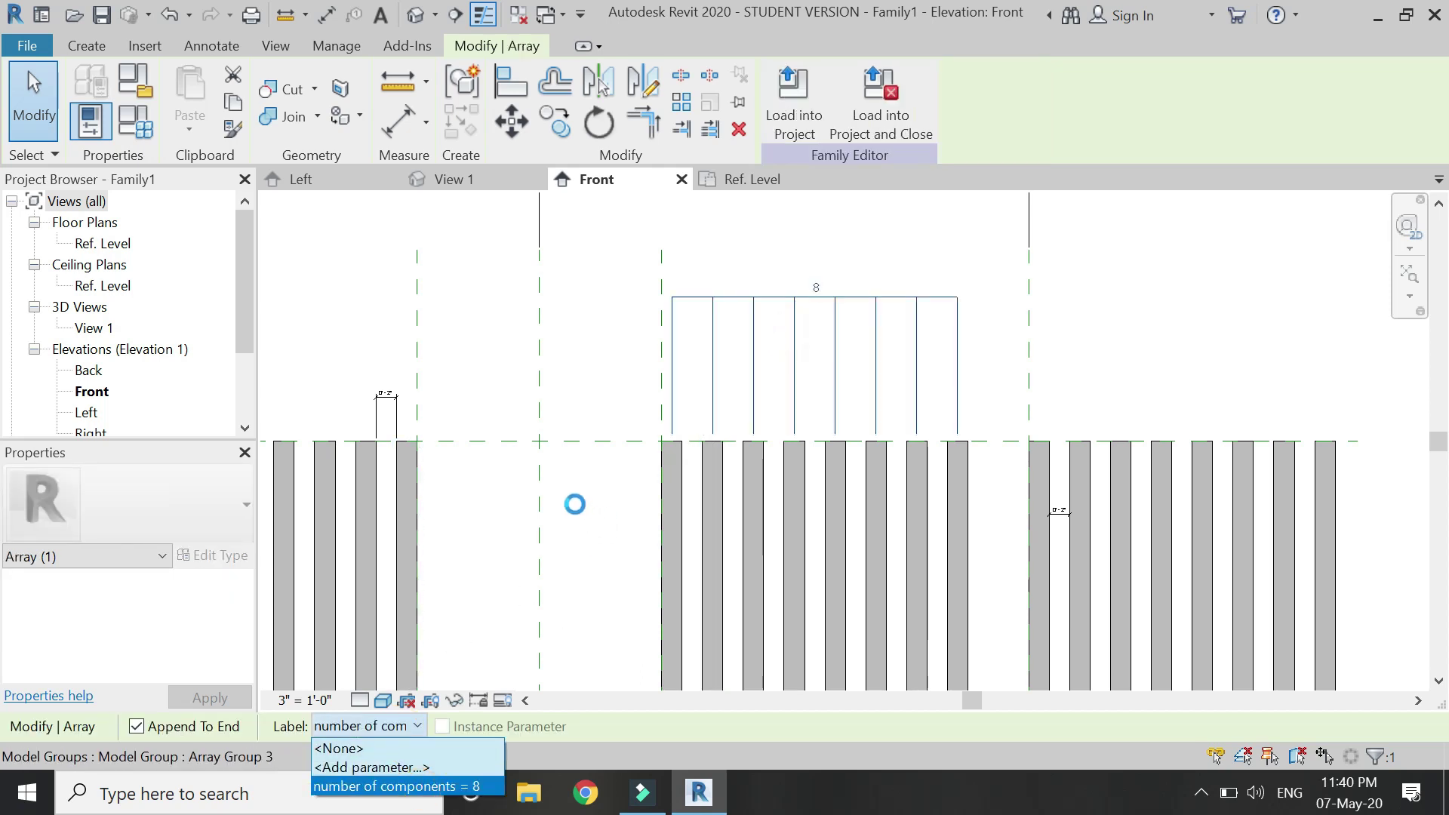
key("d")
key("i")
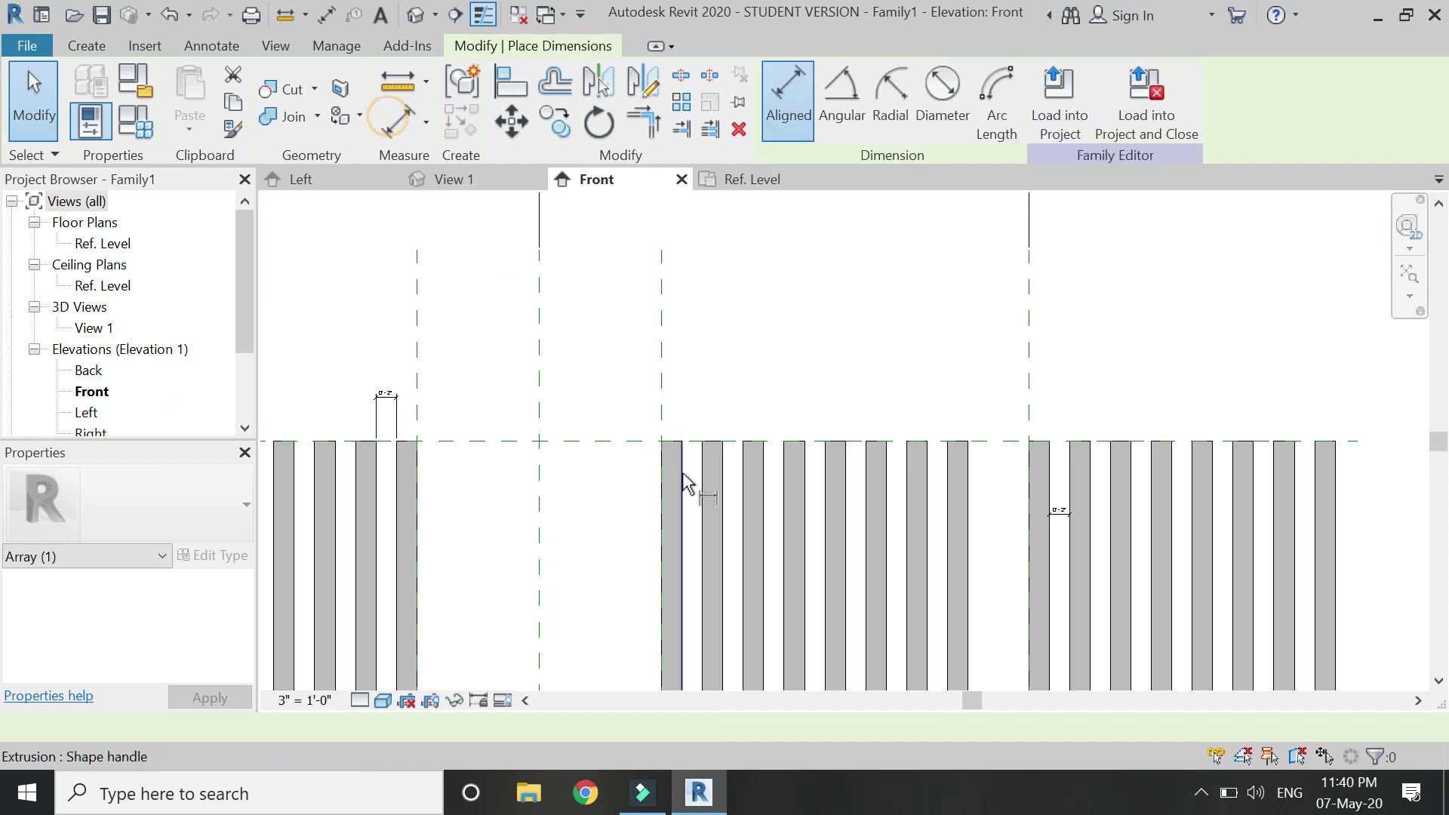
scroll(689, 489, "up", 2)
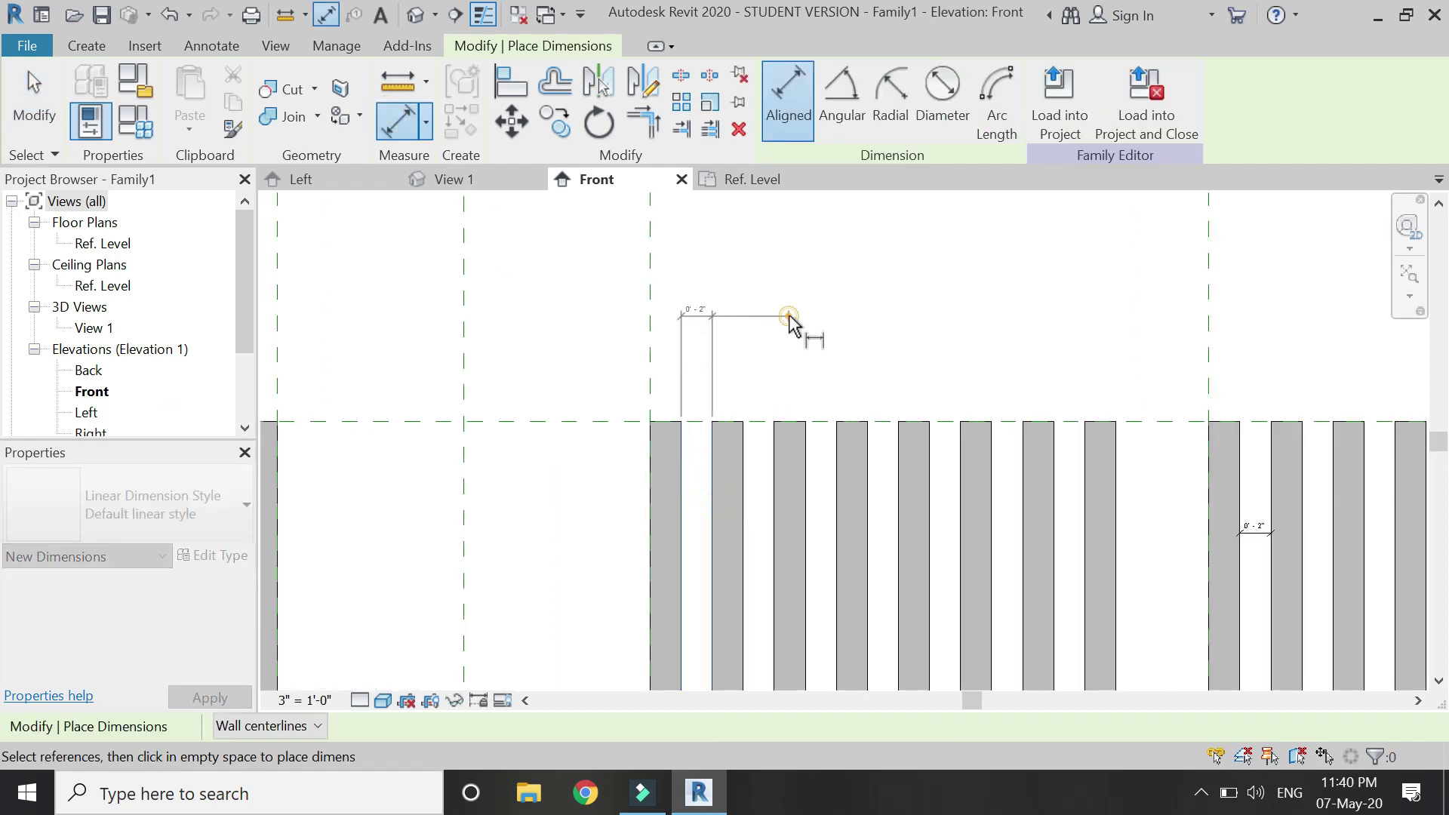
scroll(796, 308, "down", 2)
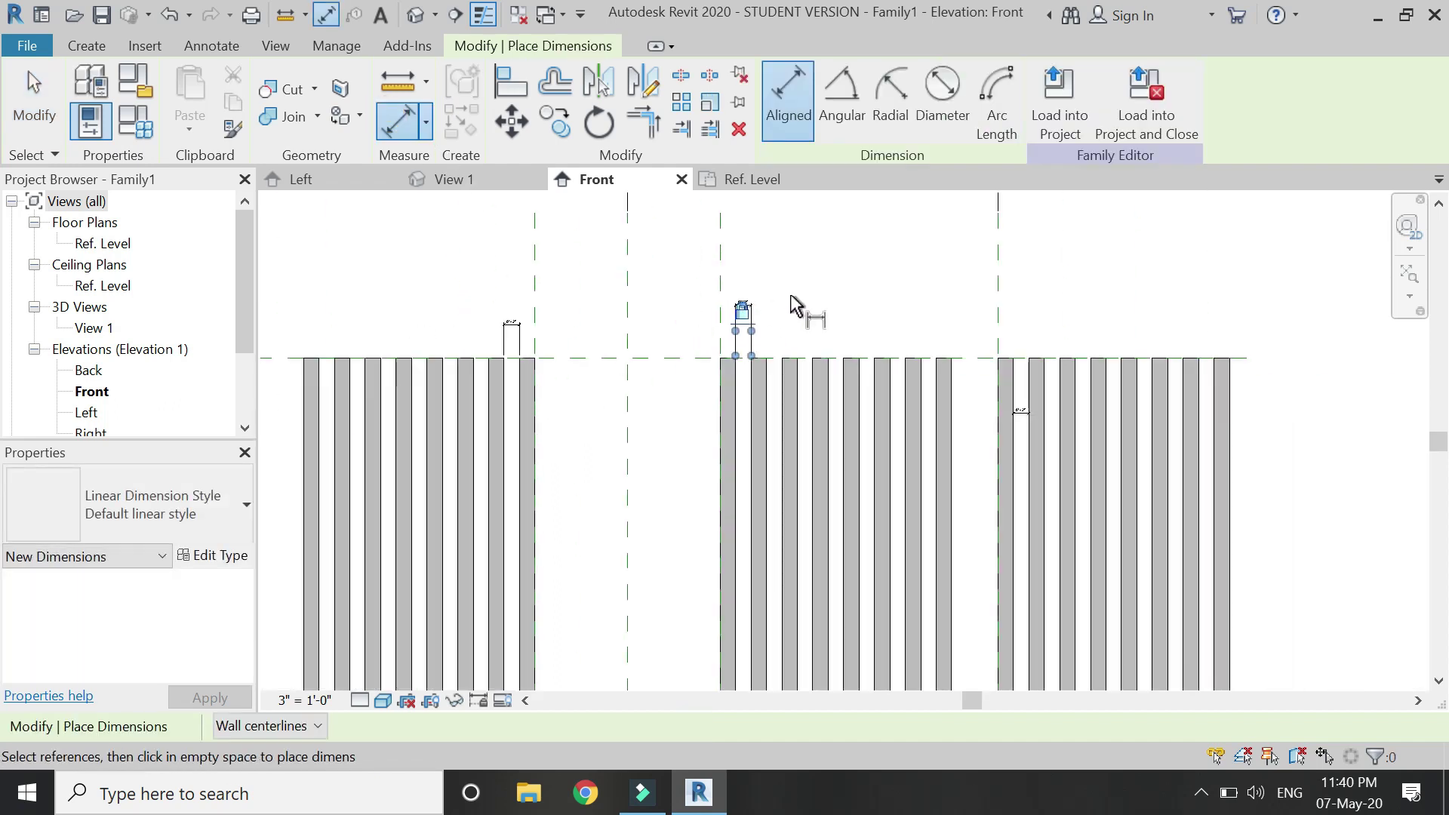
left_click(511, 81)
scroll(718, 257, "up", 1)
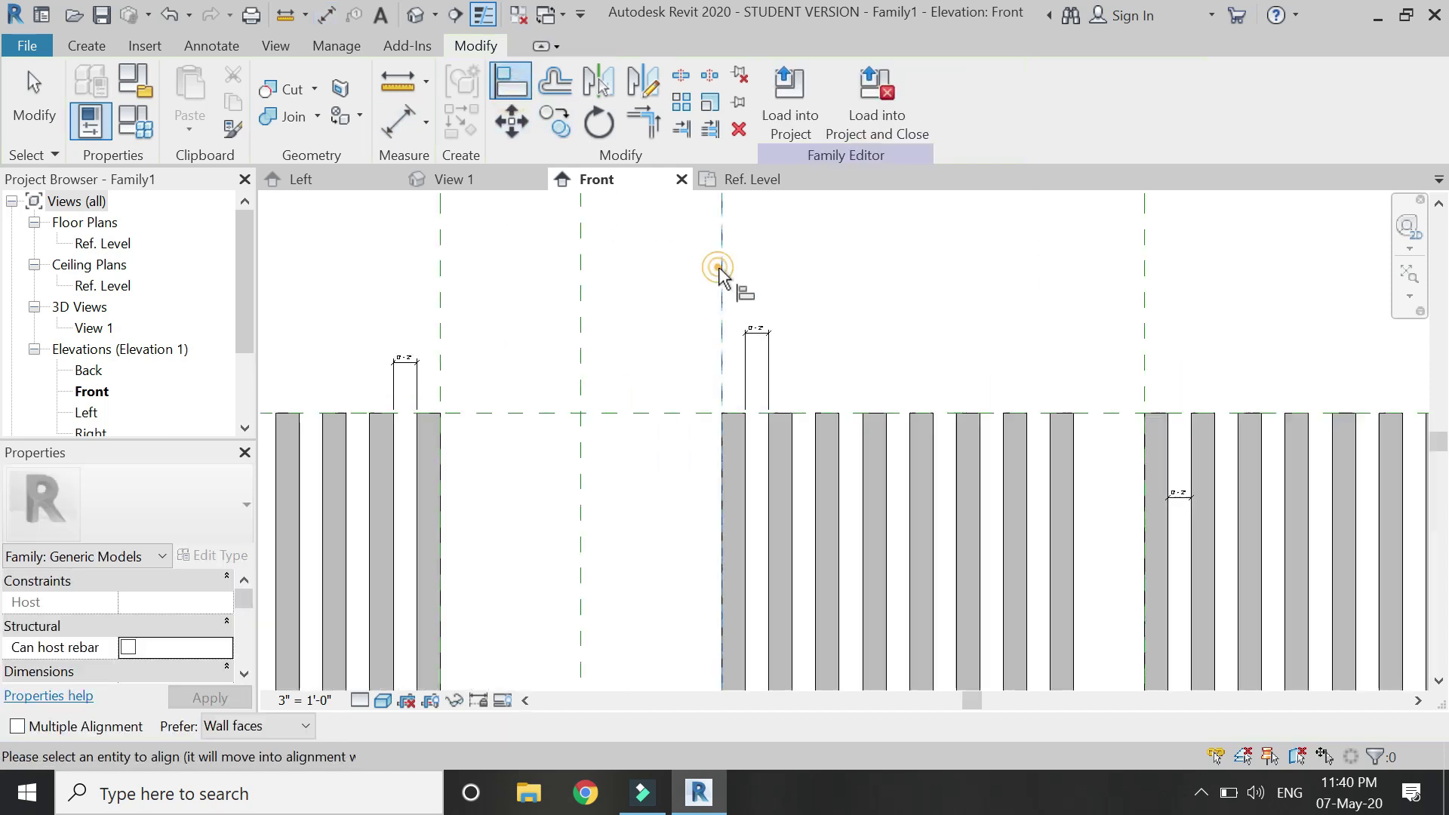
scroll(831, 292, "down", 1)
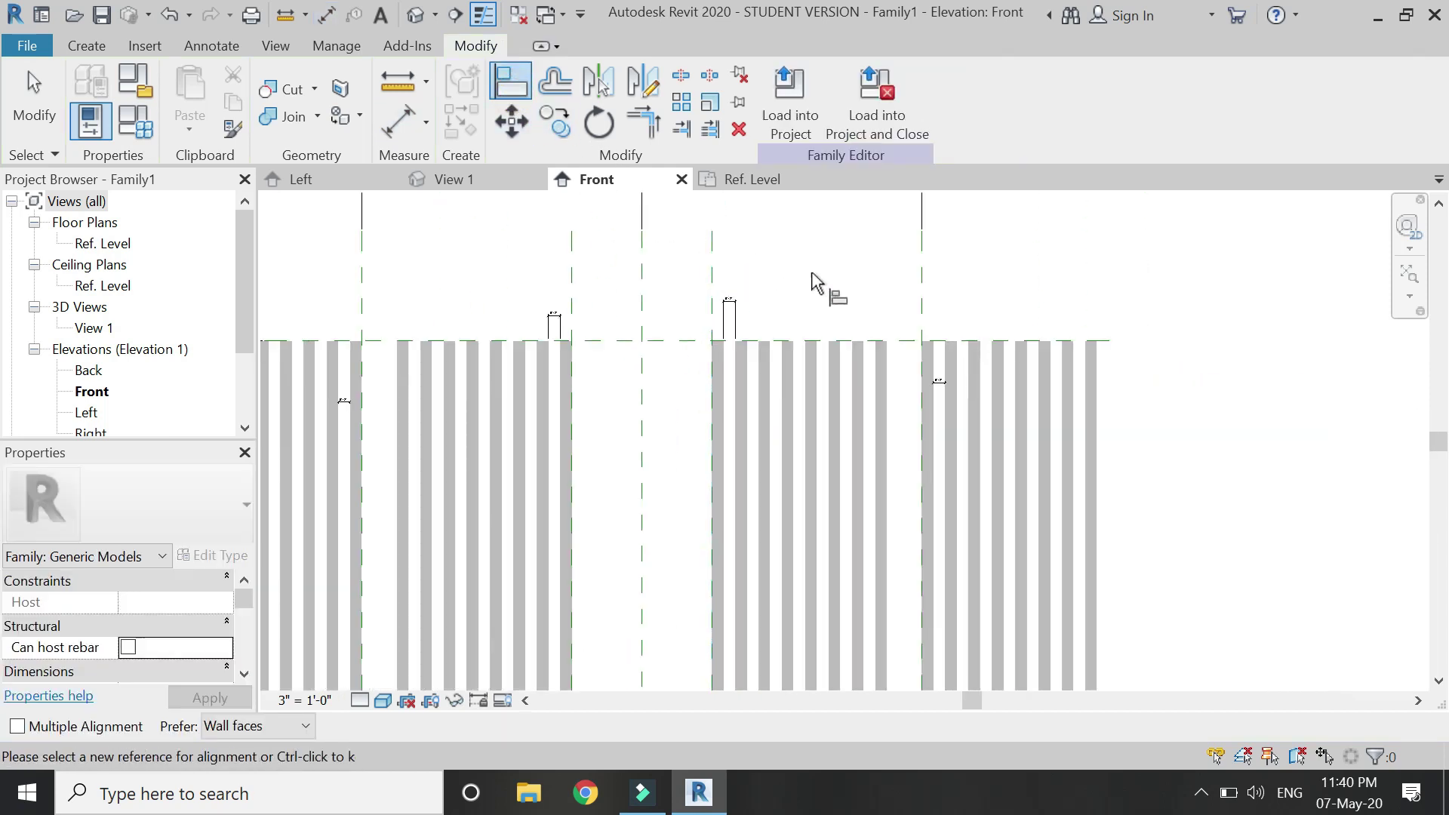
key("Escape")
key("Escape")
scroll(1076, 306, "down", 2)
scroll(1075, 305, "down", 1)
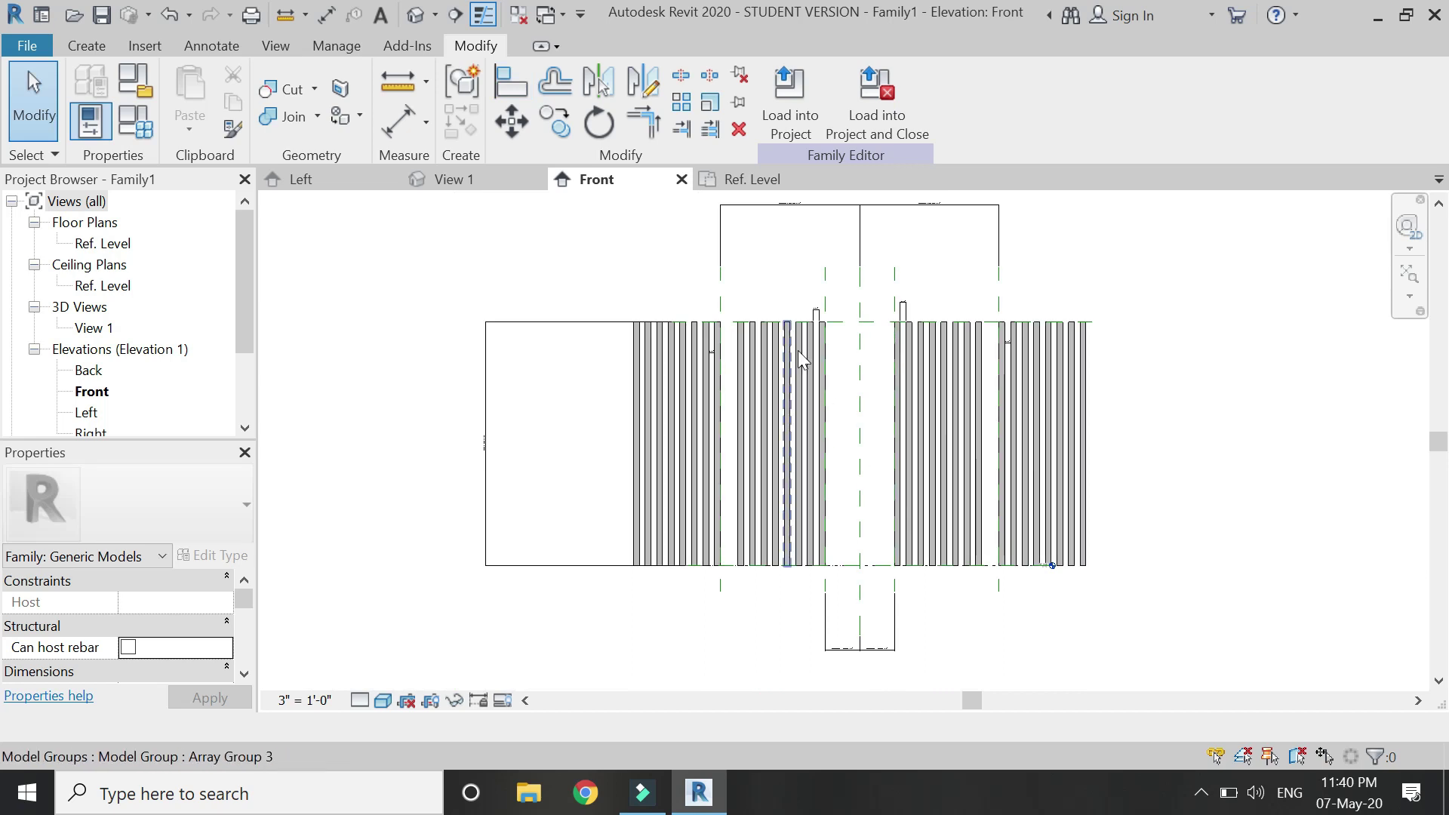
In the default 3D view, set height of wall to 8' and movement of back wall to 0'.
left_click(414, 15)
middle_click_drag(717, 386, 750, 431)
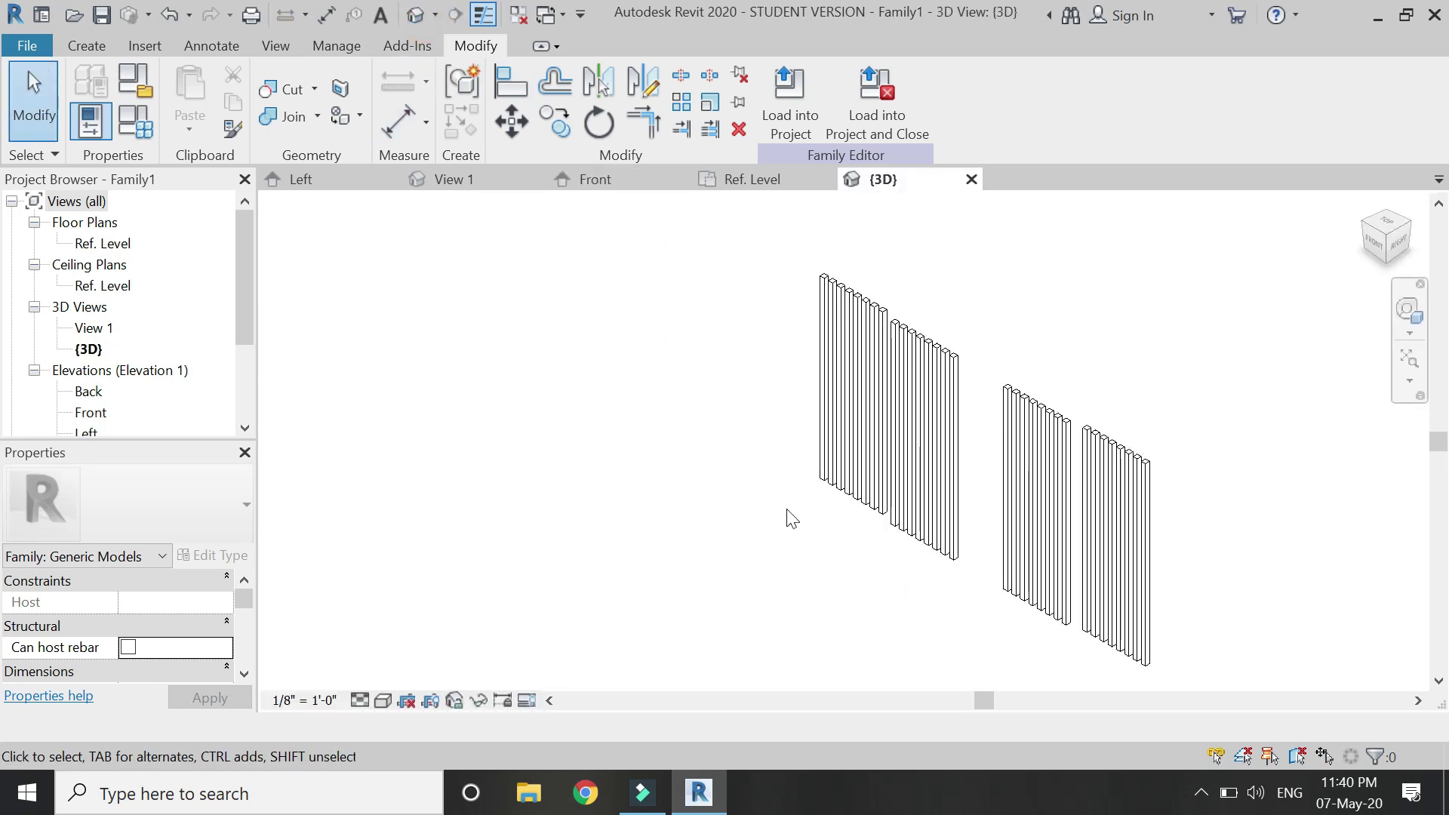
left_click(132, 129)
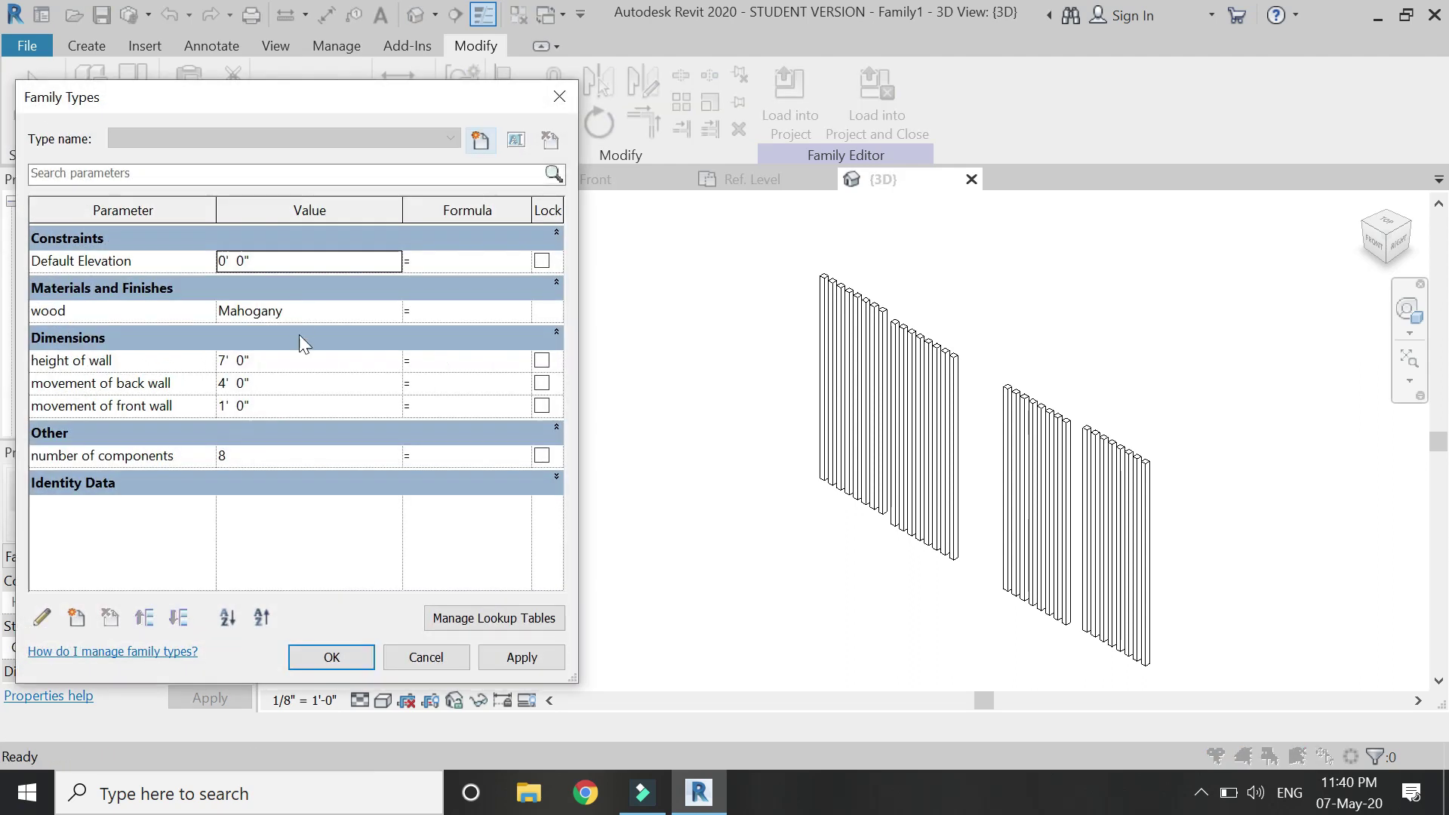
left_click(307, 361)
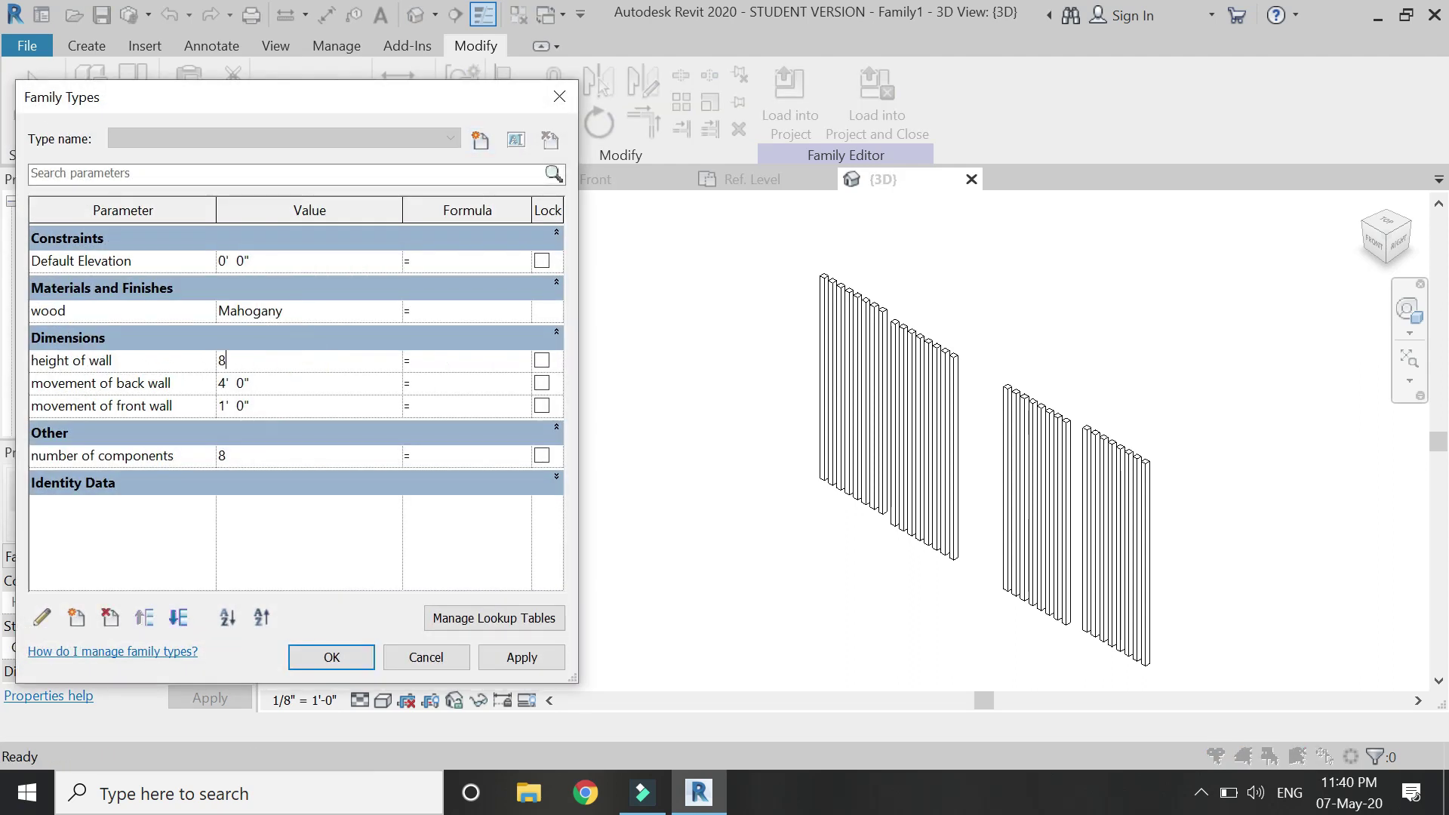
left_click(513, 655)
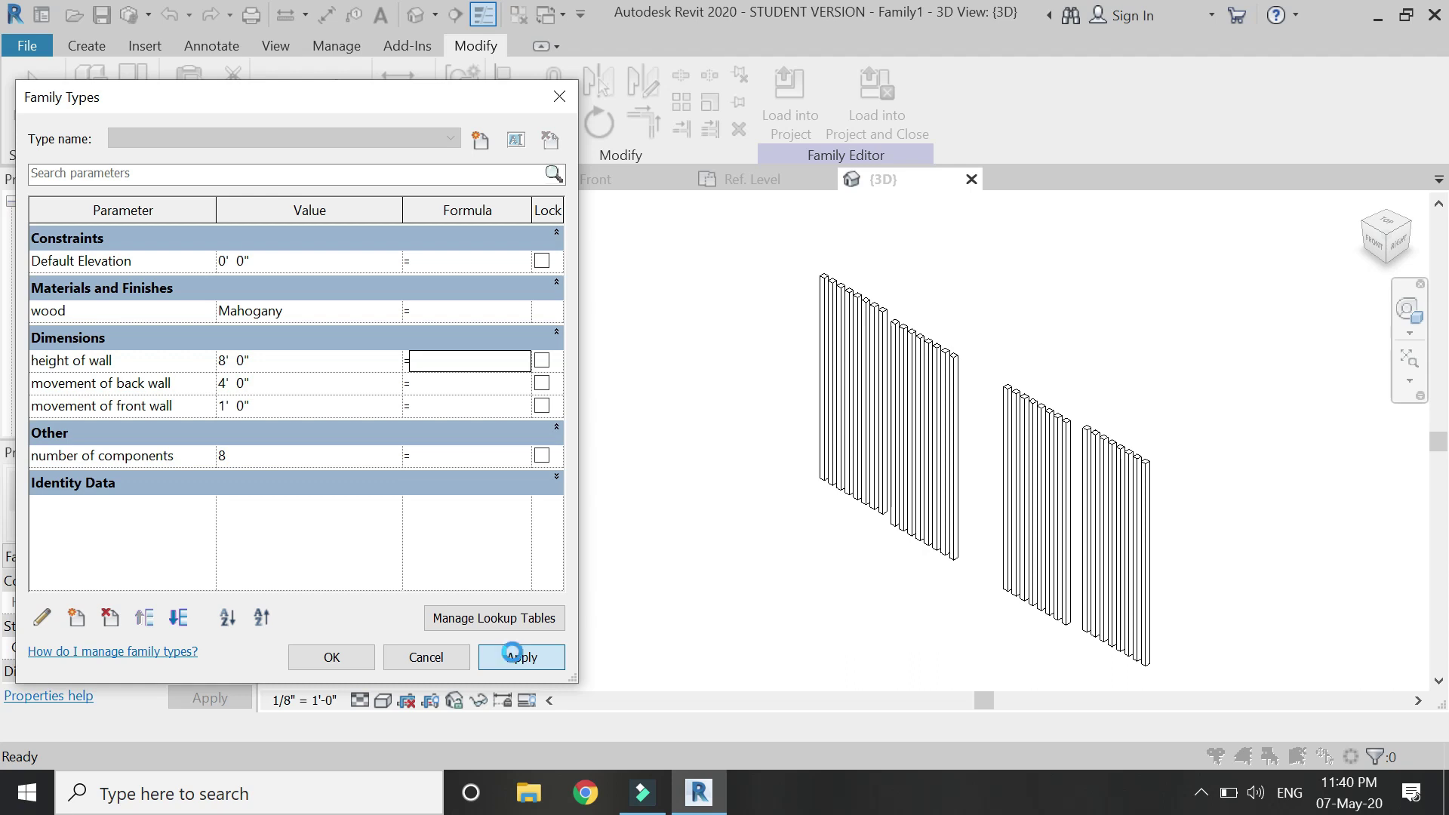
left_click(294, 386)
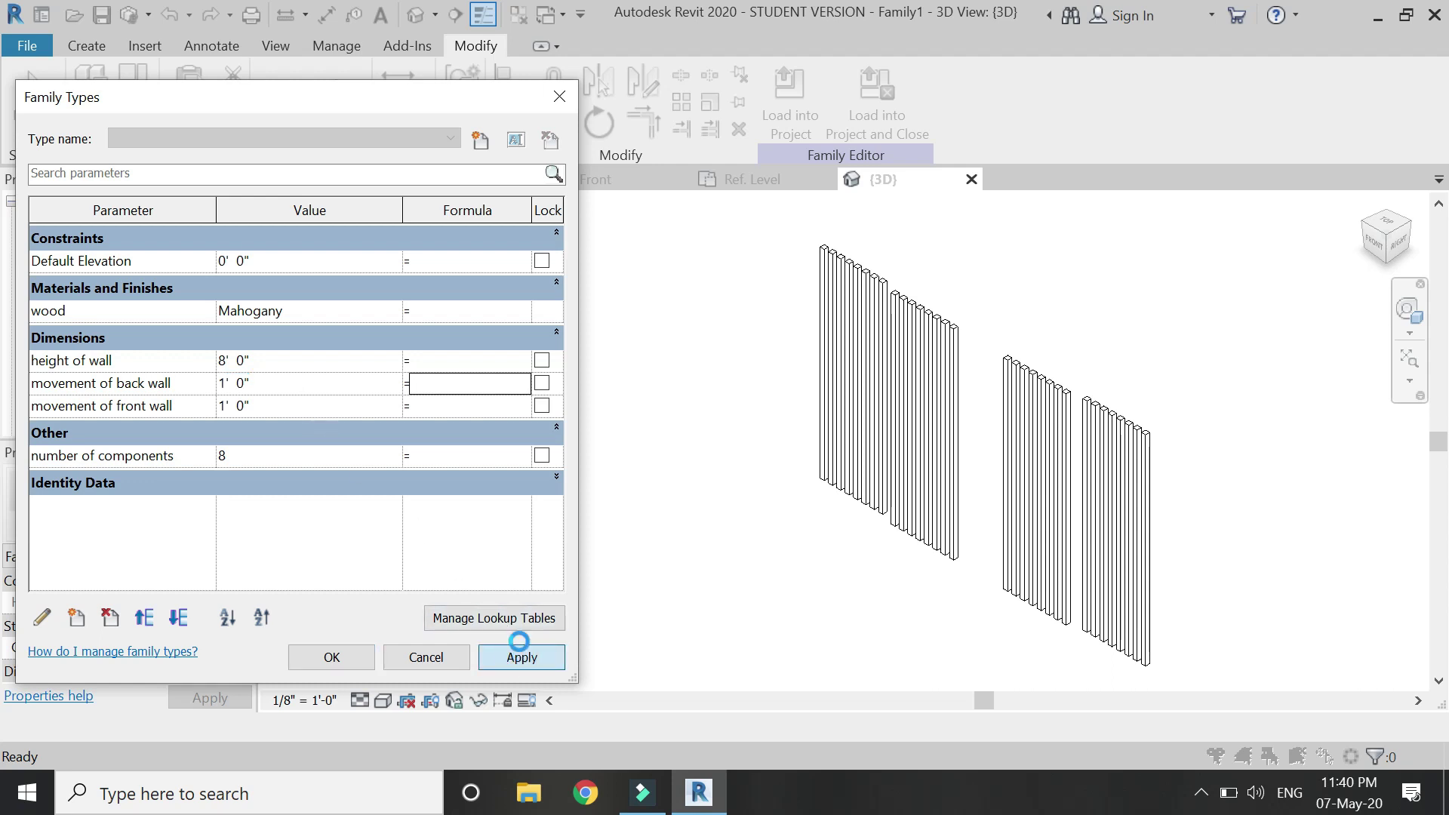
left_click(305, 386)
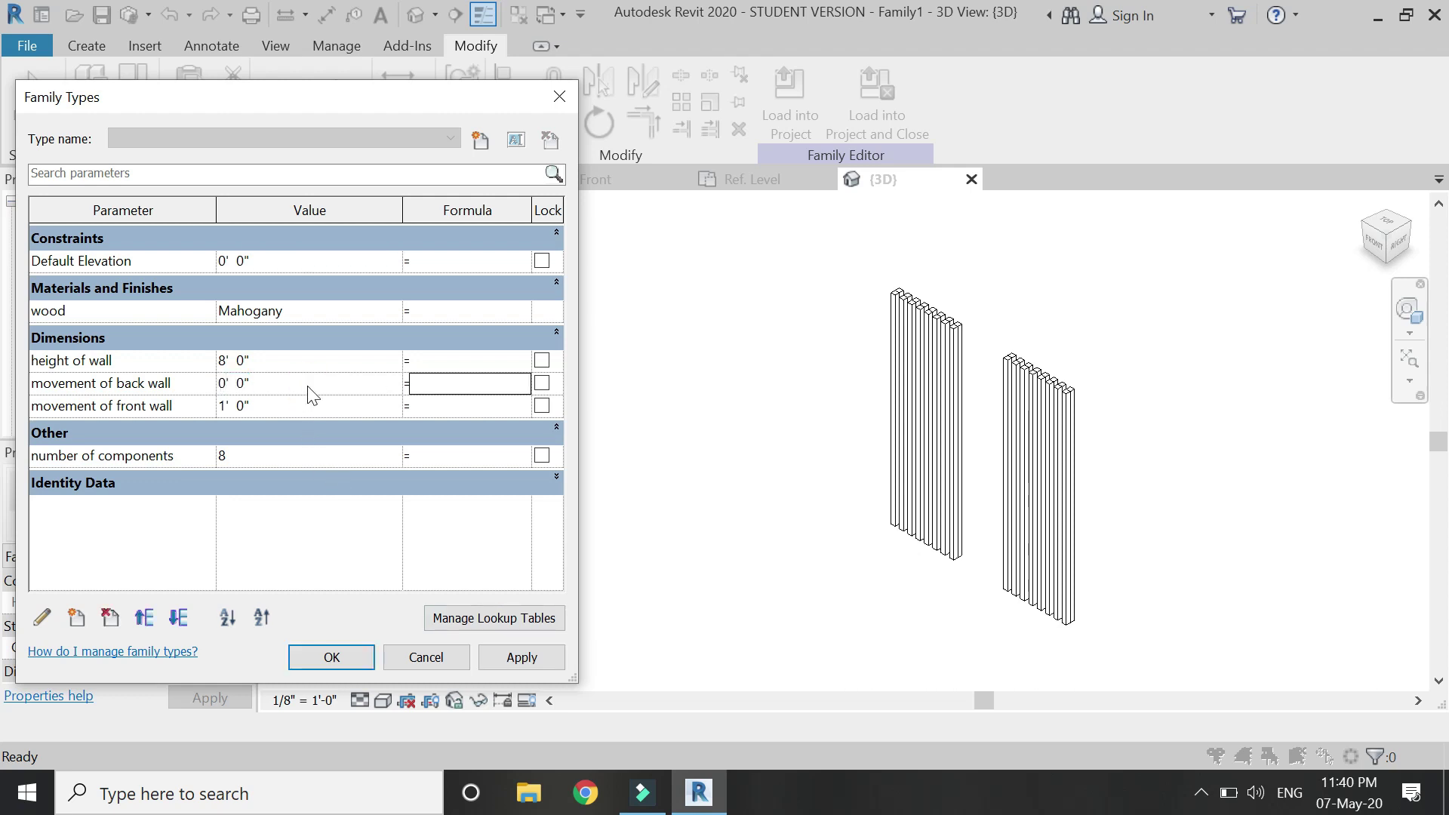